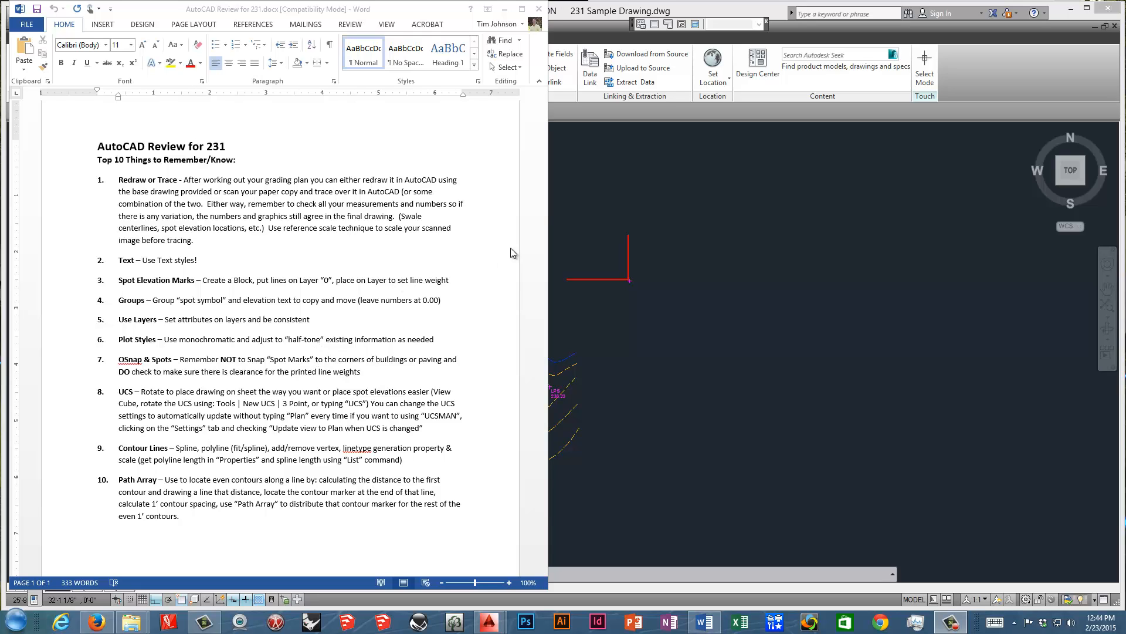
Switch to AutoCAD and choose Project 1 Base image.png as the image to attach to 231 Sample Drawing.
{"action": "left_click", "coordinate": [565, 229]}
{"action": "scroll", "coordinate": [437, 285], "scroll_direction": "up", "scroll_amount": 4}
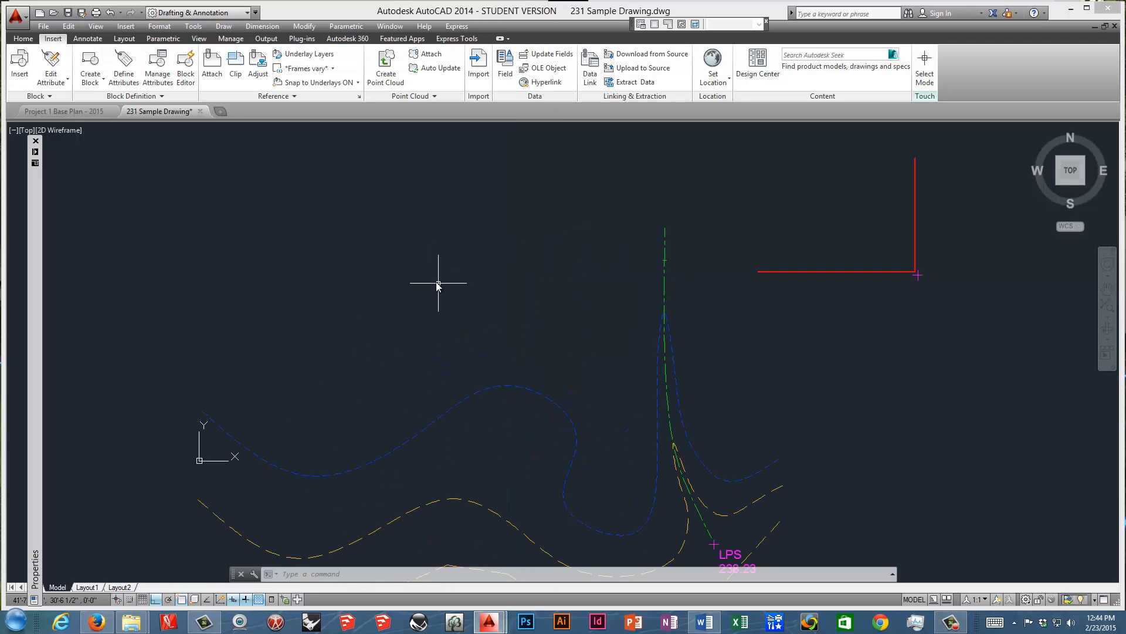
{"action": "scroll", "coordinate": [430, 274], "scroll_direction": "down", "scroll_amount": 2}
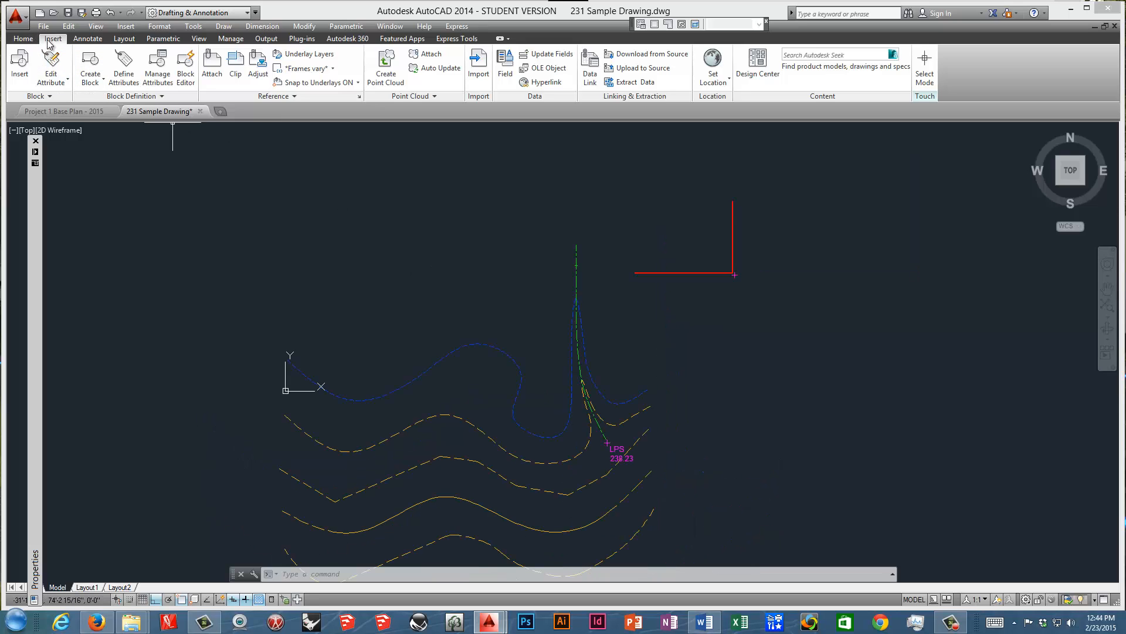
{"action": "left_click", "coordinate": [212, 65]}
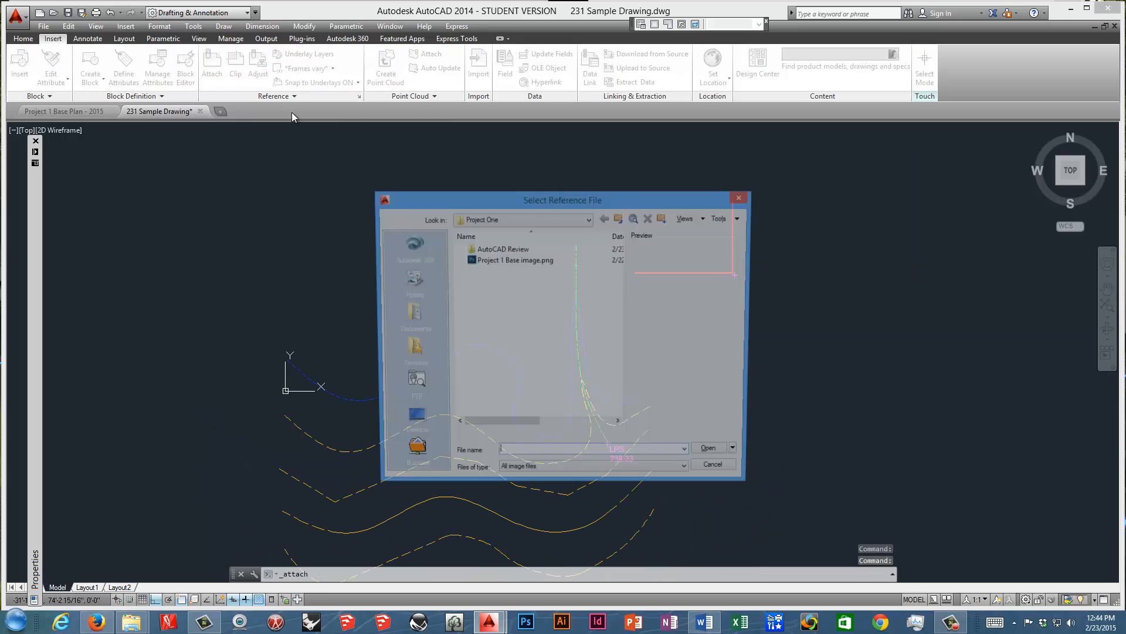
{"action": "left_click", "coordinate": [516, 259]}
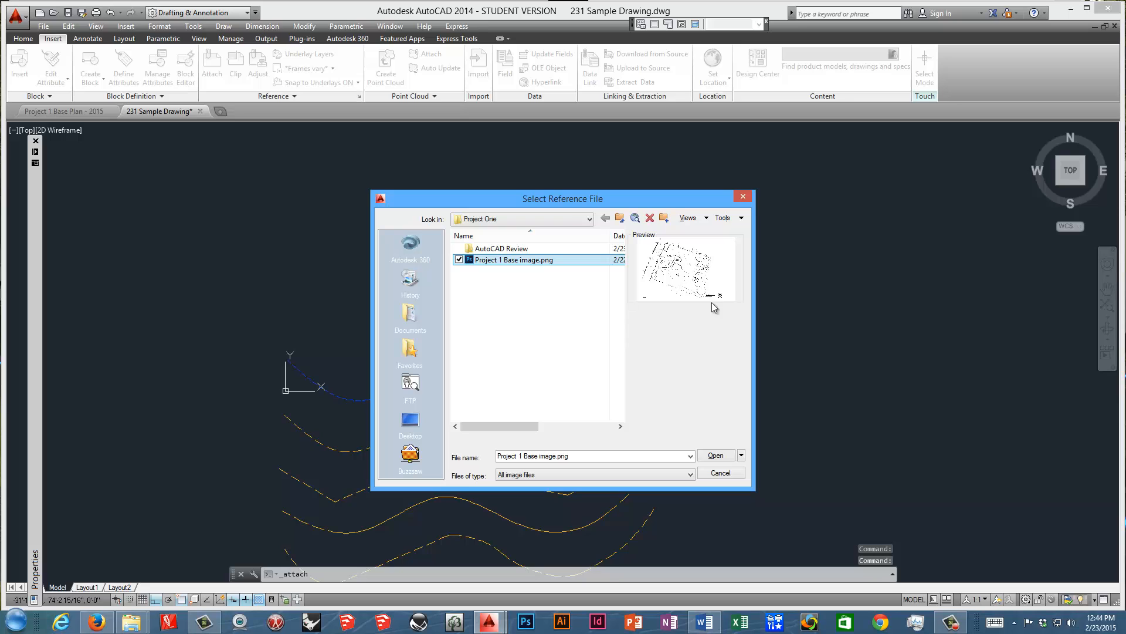
{"action": "left_click", "coordinate": [721, 457]}
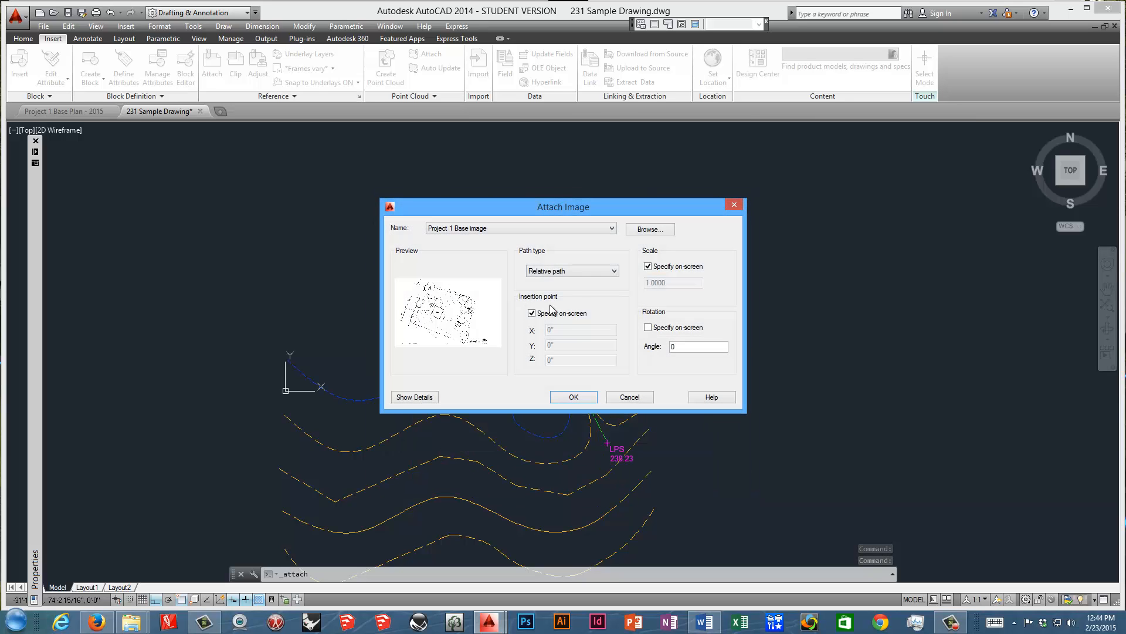
Attach the base image at a fixed scale of 1.0000, inserting it in the empty area above the contour lines.
{"action": "left_click", "coordinate": [648, 267]}
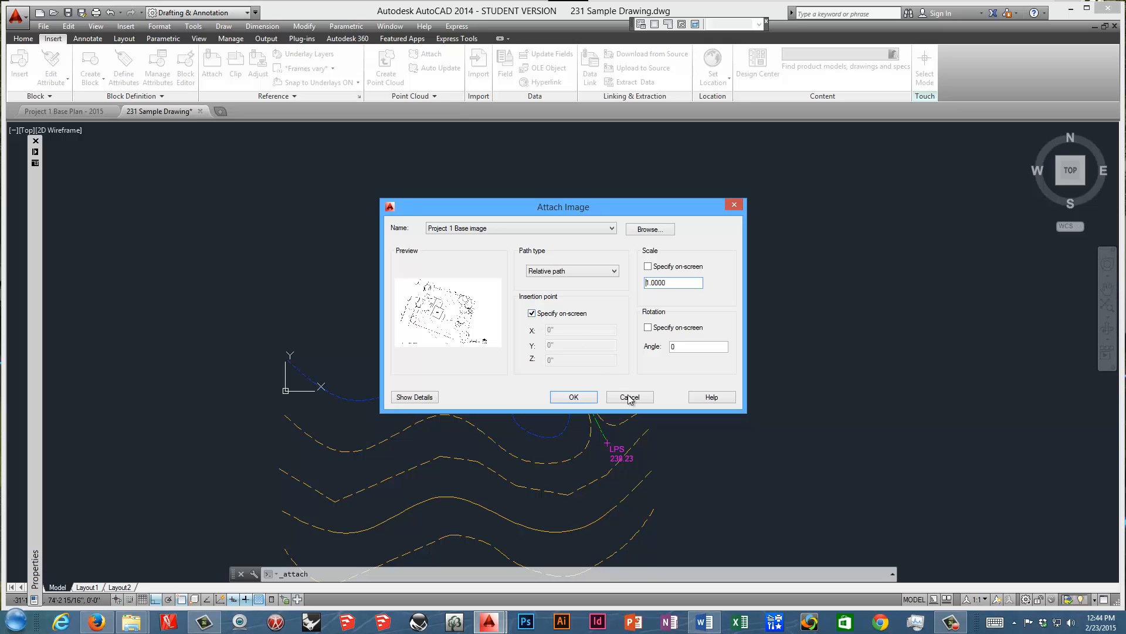
{"action": "left_click", "coordinate": [576, 397]}
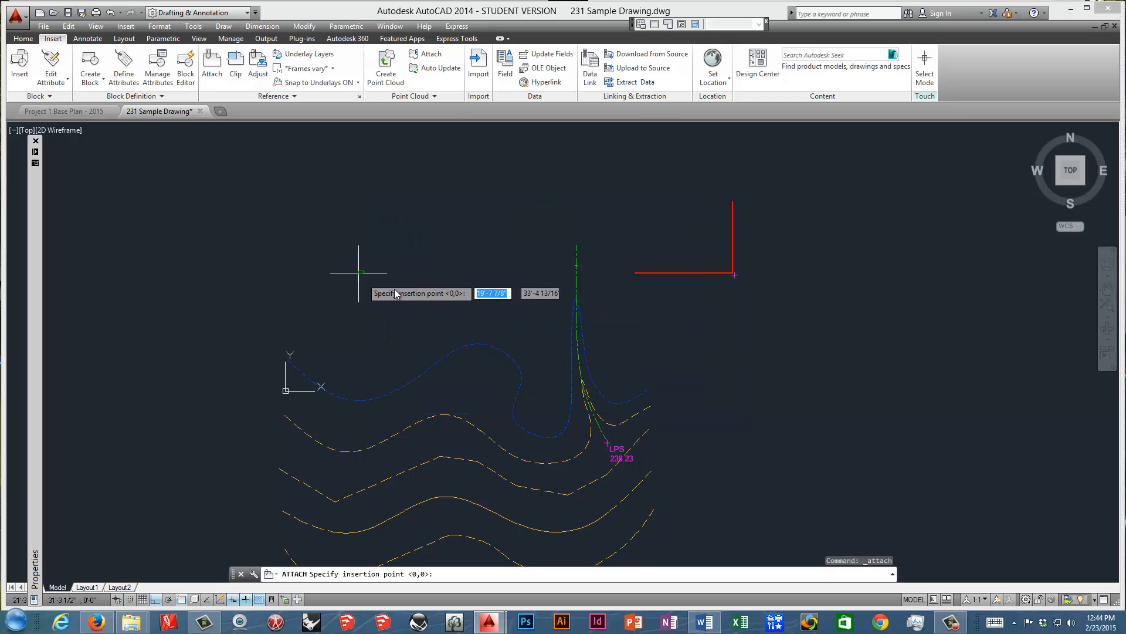
{"action": "left_click", "coordinate": [414, 247]}
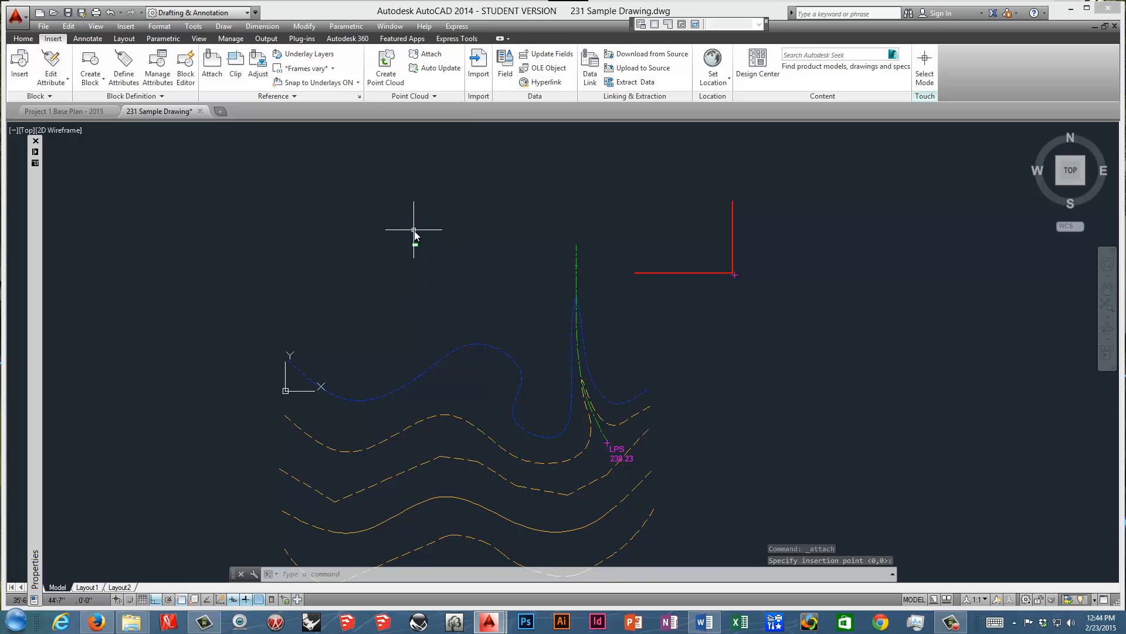
{"action": "scroll", "coordinate": [413, 246], "scroll_direction": "up", "scroll_amount": 4}
{"action": "scroll", "coordinate": [443, 213], "scroll_direction": "up", "scroll_amount": 5}
{"action": "scroll", "coordinate": [476, 306], "scroll_direction": "up", "scroll_amount": 1}
{"action": "middle_click_drag", "start_coordinate": [477, 306], "coordinate": [599, 299]}
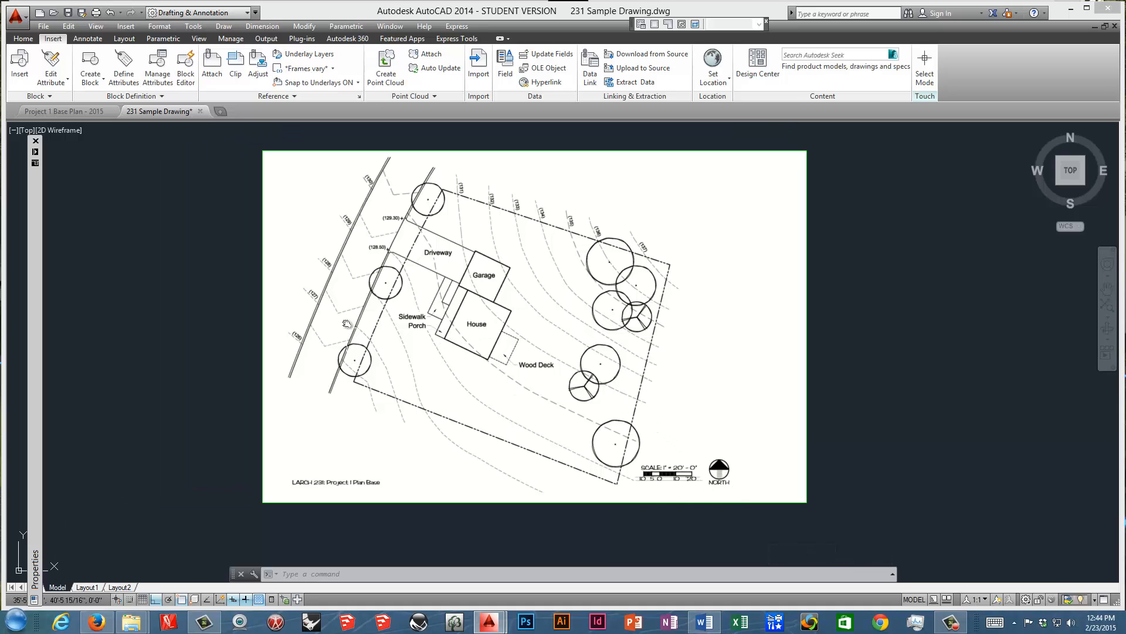
{"action": "left_click_drag", "start_coordinate": [399, 328], "coordinate": [443, 337]}
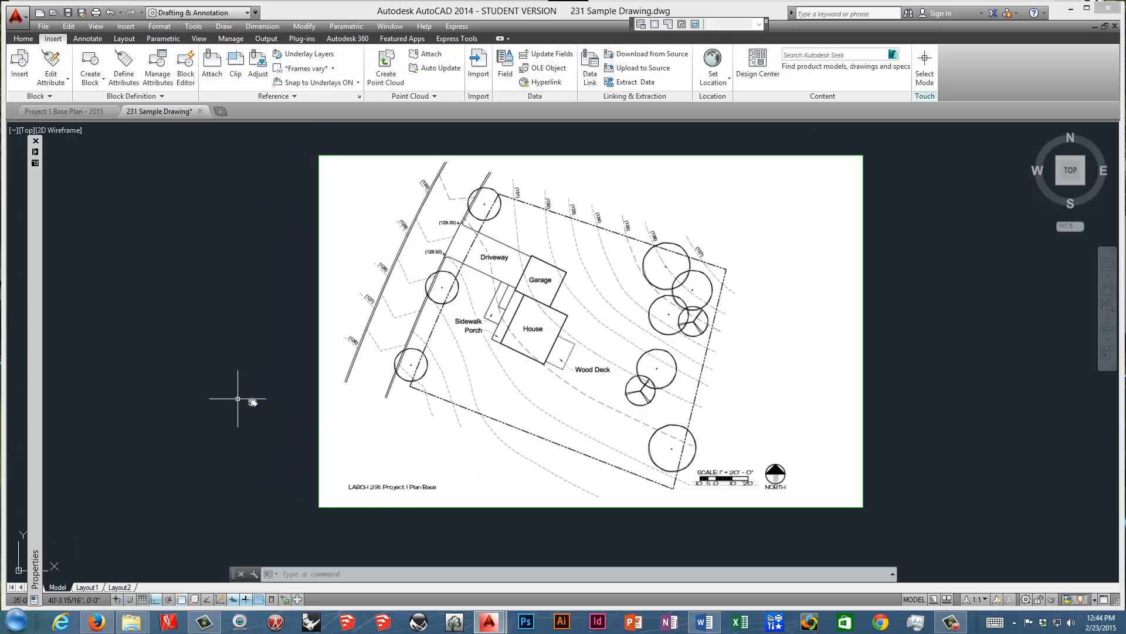
{"action": "left_click", "coordinate": [368, 506]}
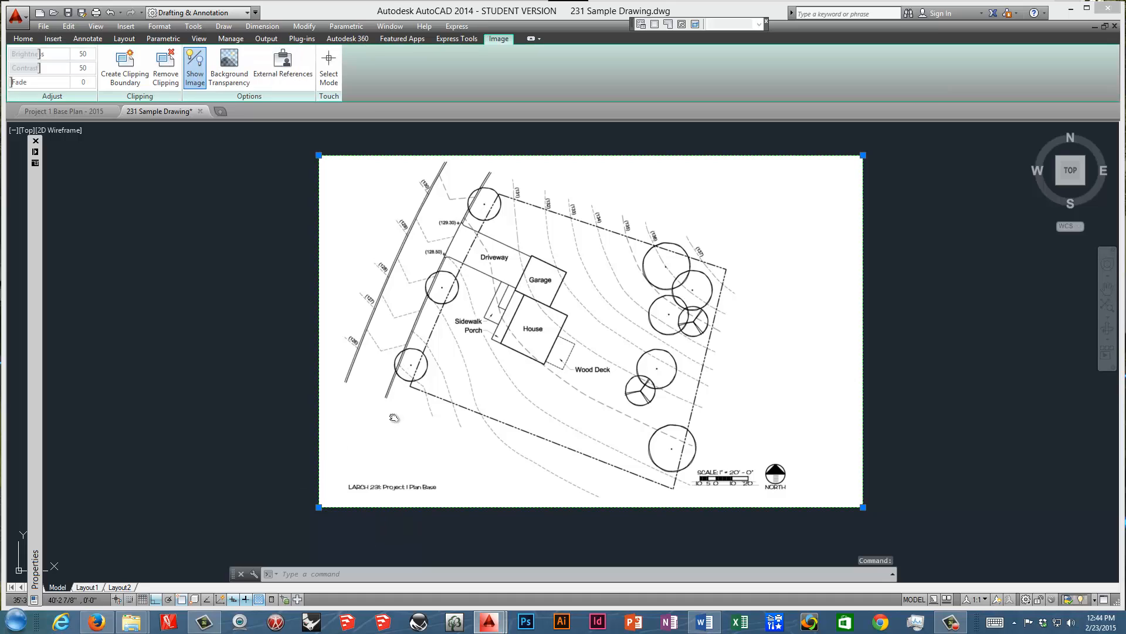
{"action": "right_click", "coordinate": [427, 432]}
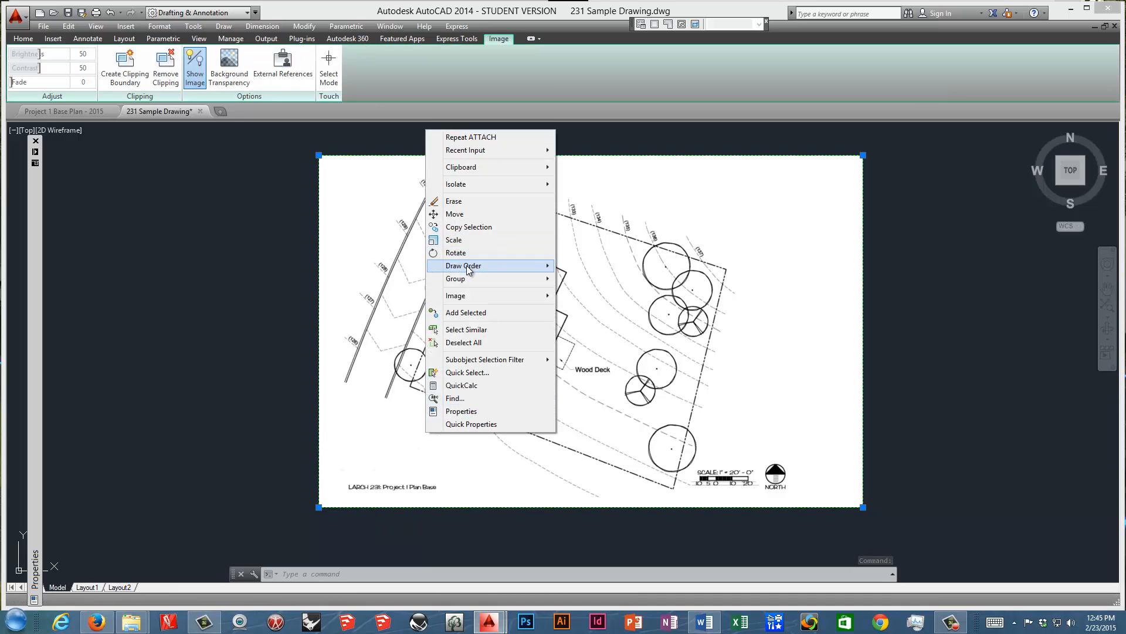
{"action": "left_click", "coordinate": [456, 240]}
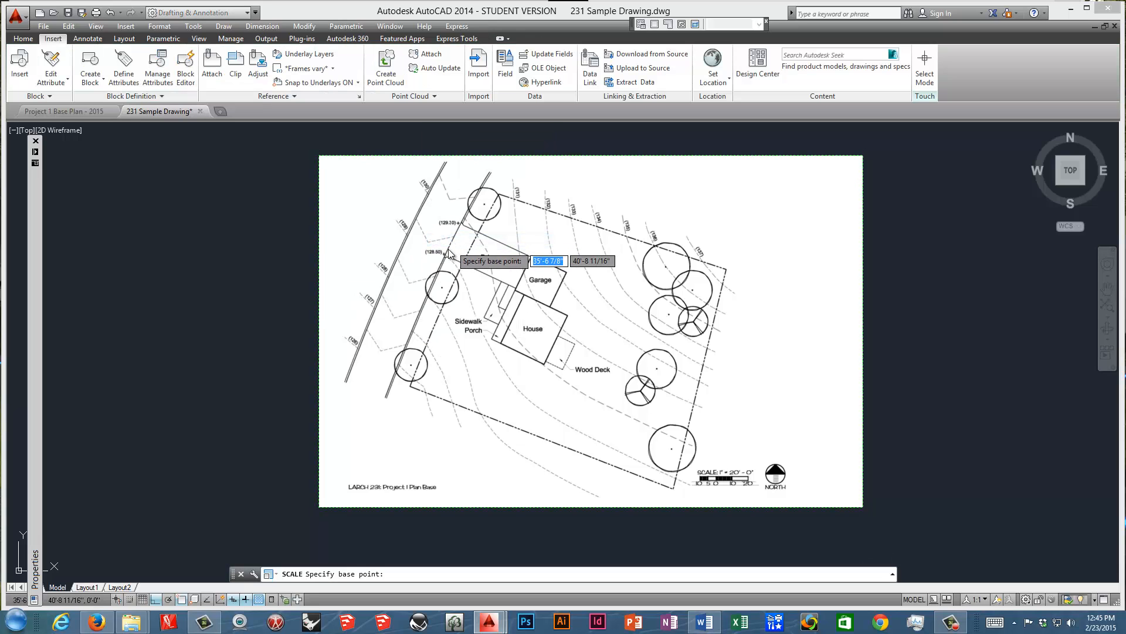
{"action": "left_click", "coordinate": [319, 507]}
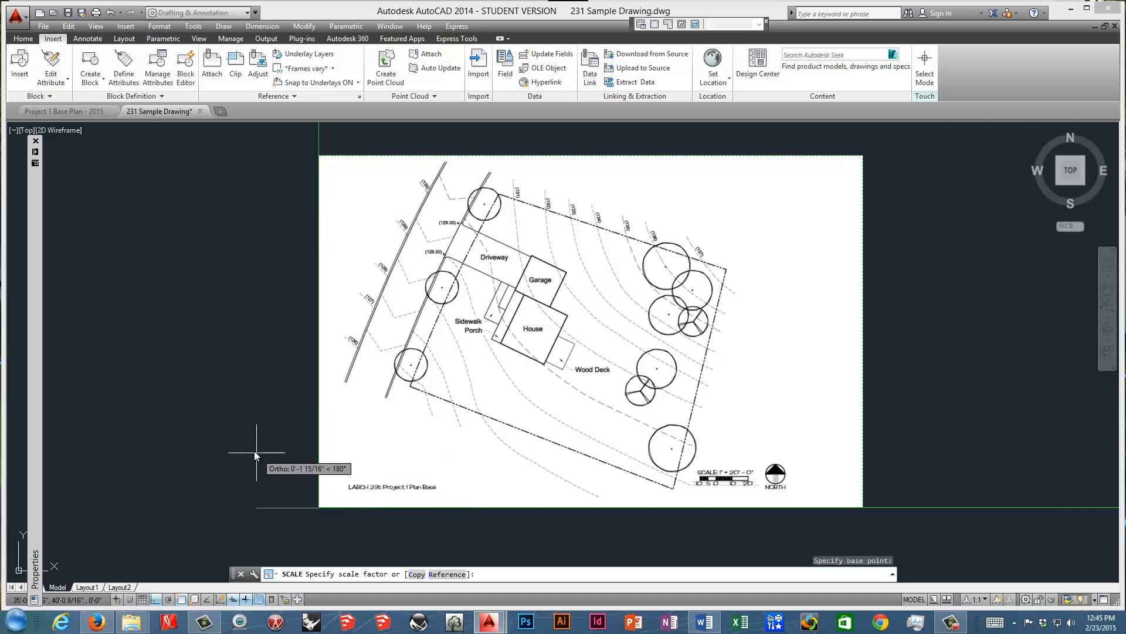
{"action": "left_click", "coordinate": [188, 599]}
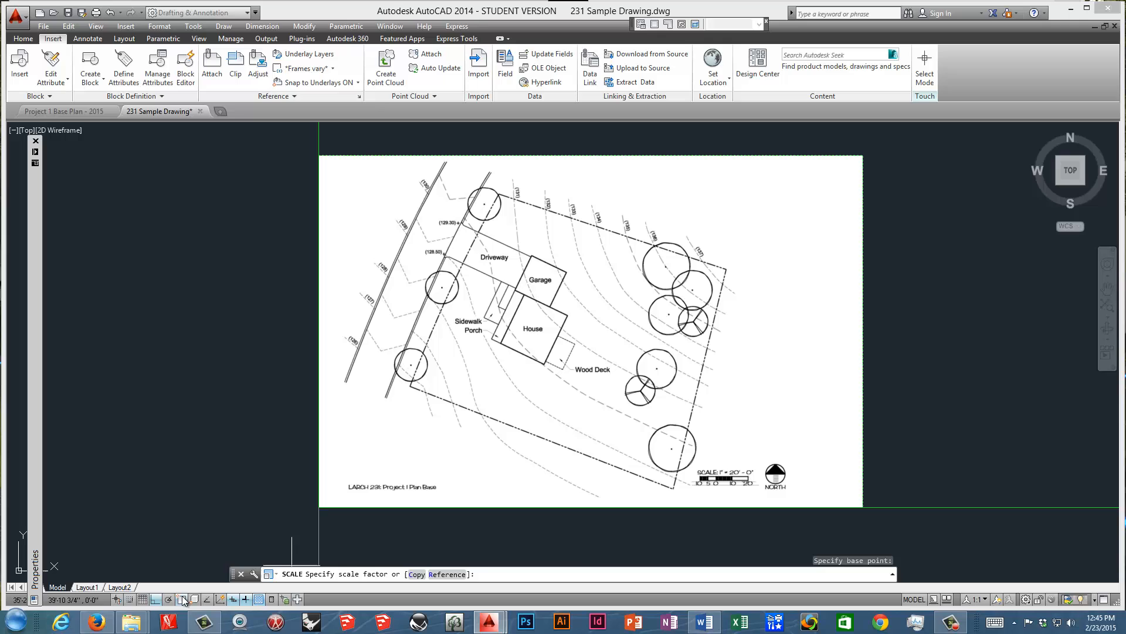
{"action": "right_click", "coordinate": [253, 438]}
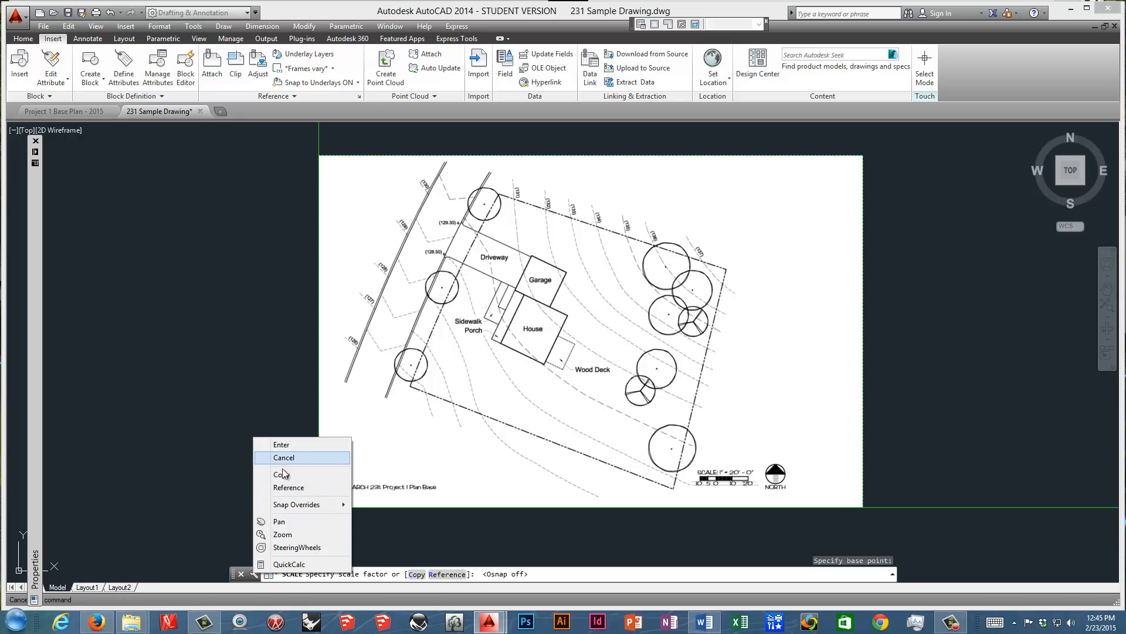
{"action": "left_click", "coordinate": [288, 487]}
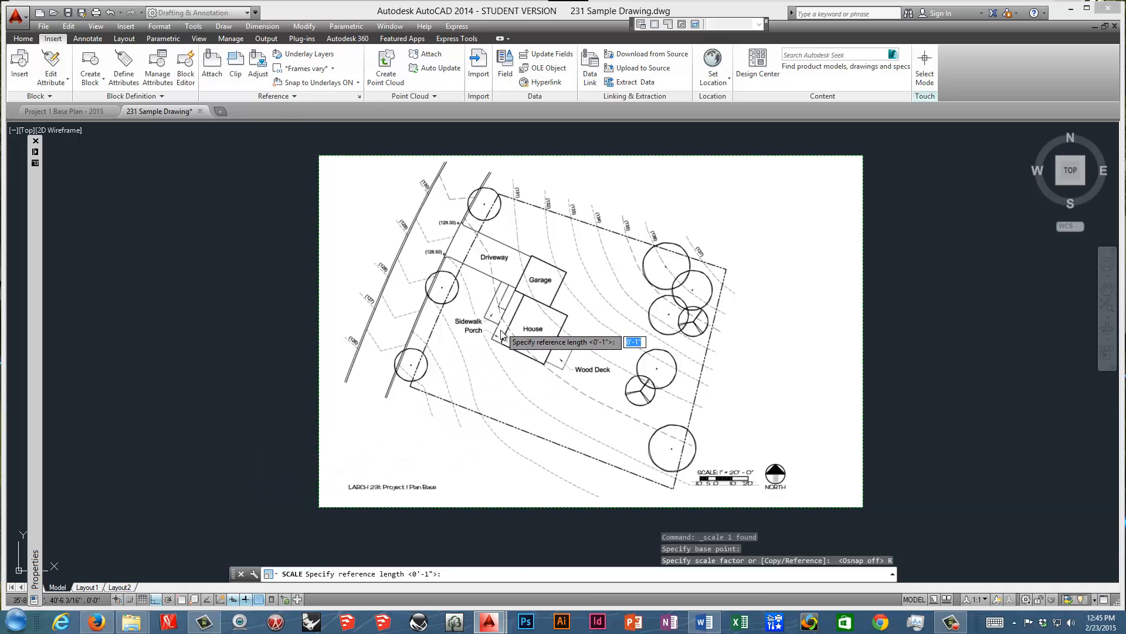
{"action": "scroll", "coordinate": [517, 350], "scroll_direction": "up", "scroll_amount": 7}
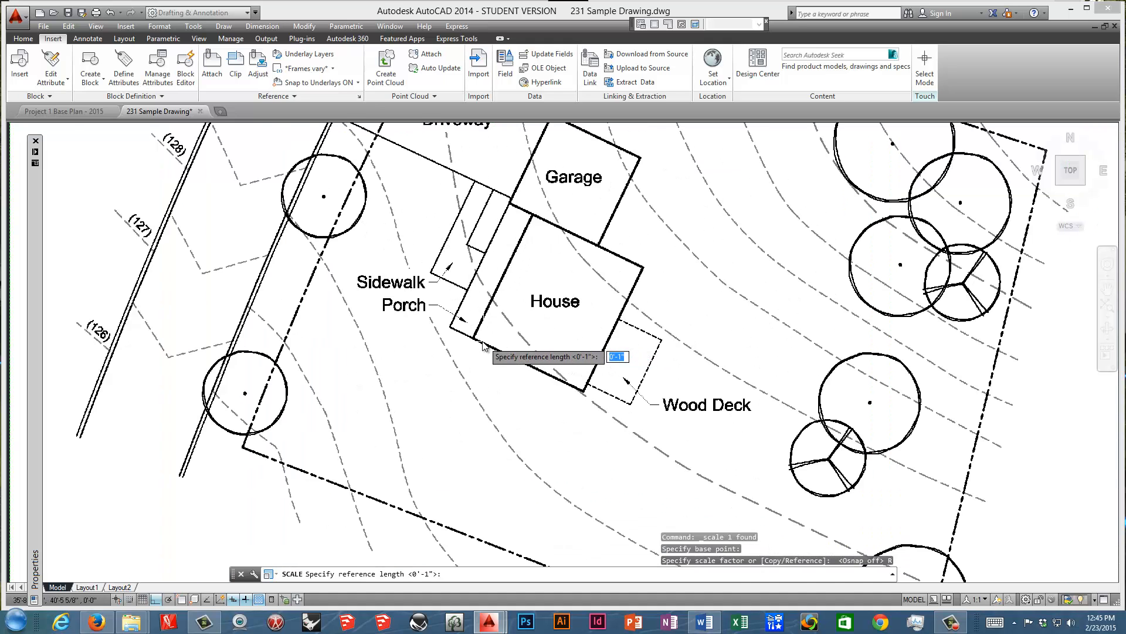
{"action": "scroll", "coordinate": [480, 345], "scroll_direction": "up", "scroll_amount": 2}
{"action": "scroll", "coordinate": [467, 327], "scroll_direction": "down", "scroll_amount": 8}
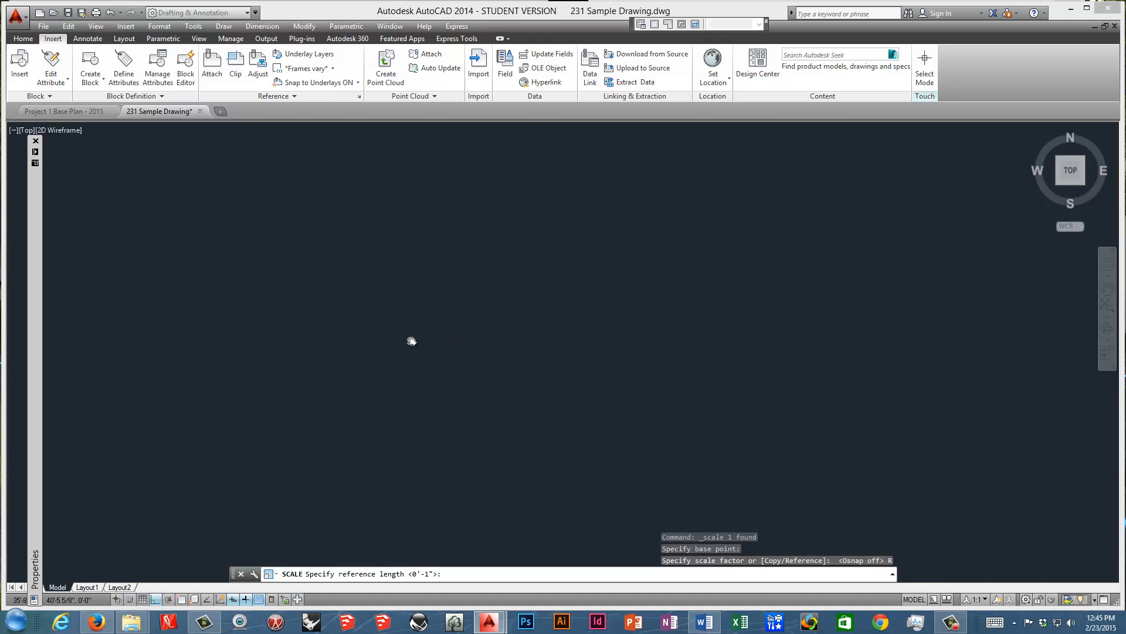
{"action": "scroll", "coordinate": [464, 341], "scroll_direction": "down", "scroll_amount": 5}
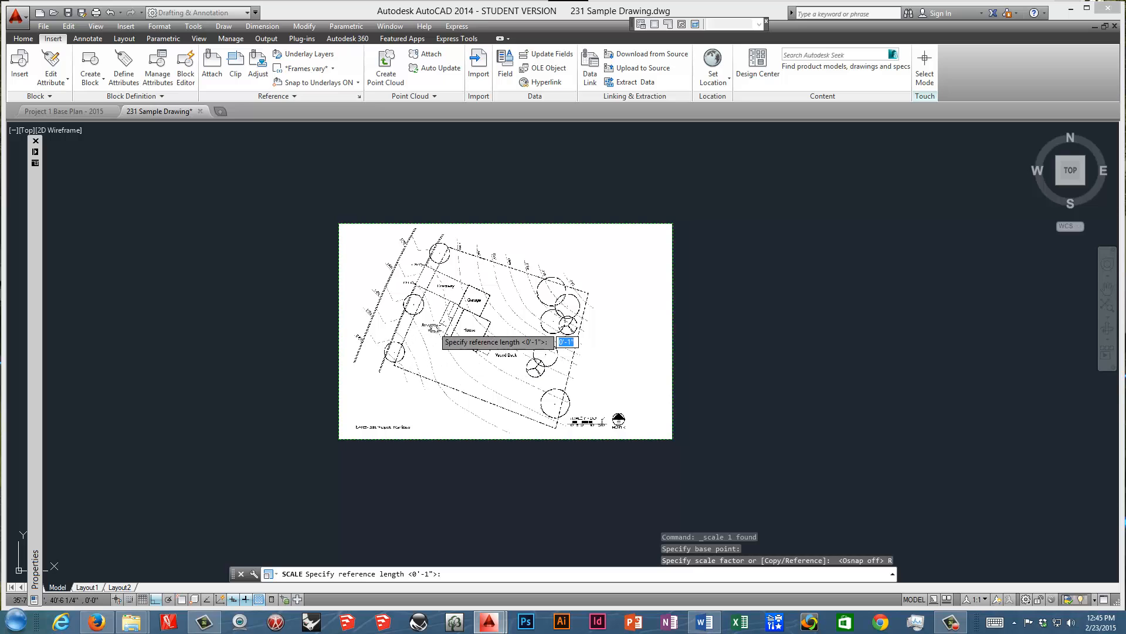
{"action": "scroll", "coordinate": [439, 330], "scroll_direction": "up", "scroll_amount": 5}
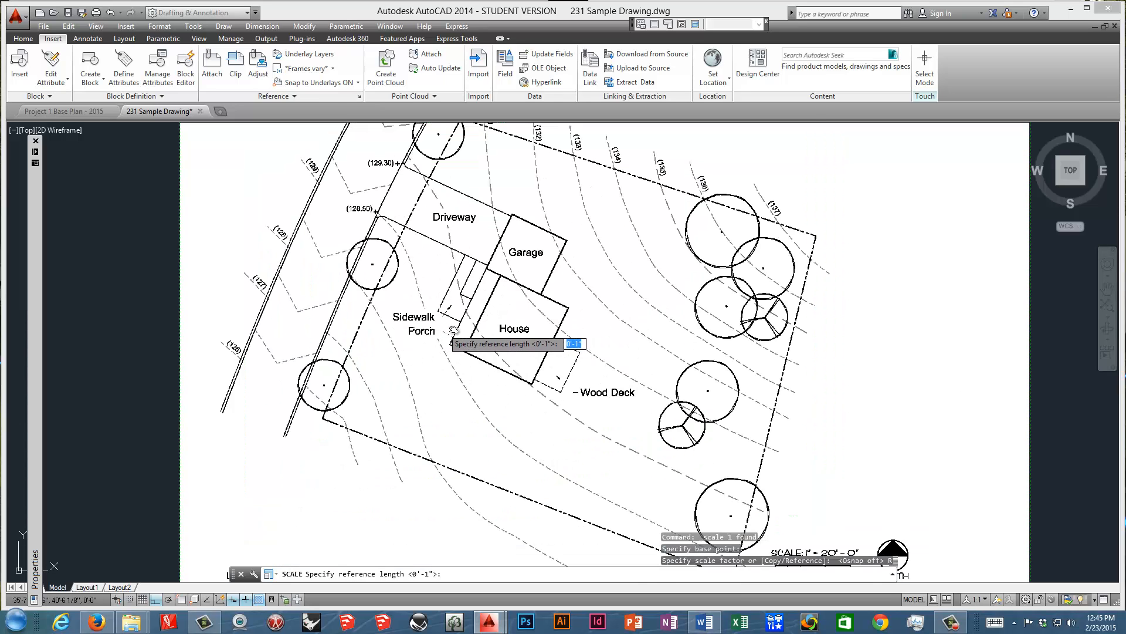
{"action": "key", "text": "Escape"}
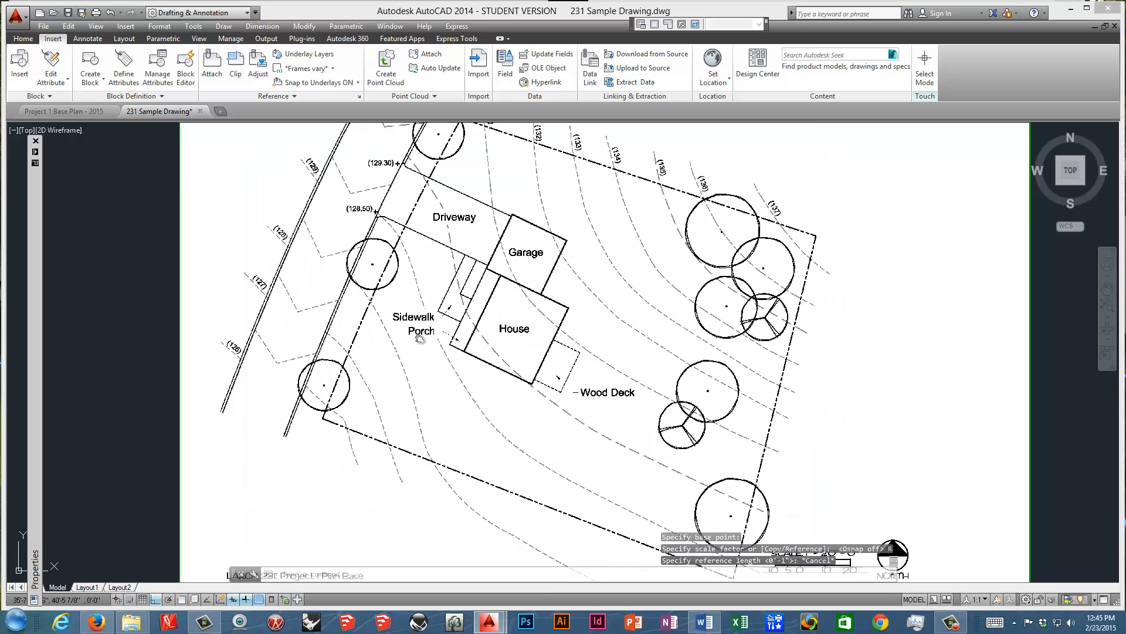
In the Project 1 Base Plan - 2015 drawing, turn on object snap and try to measure the house wall from the porch corner to the deck-side corner.
{"action": "scroll", "coordinate": [404, 339], "scroll_direction": "down", "scroll_amount": 4}
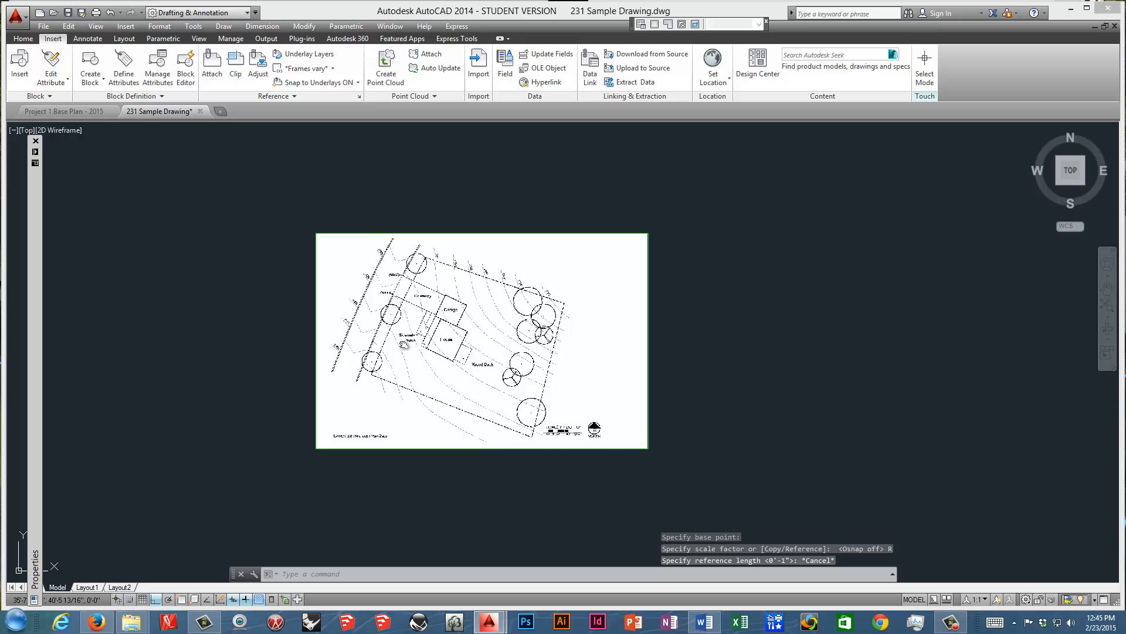
{"action": "left_click", "coordinate": [86, 111]}
{"action": "scroll", "coordinate": [447, 356], "scroll_direction": "up", "scroll_amount": 4}
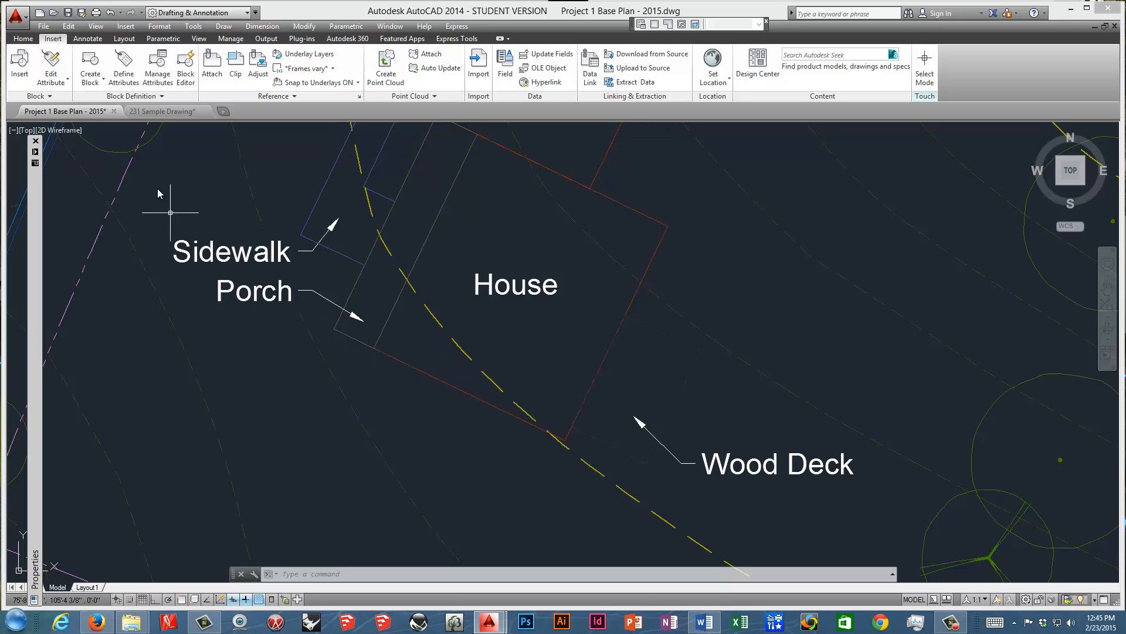
{"action": "left_click", "coordinate": [23, 39]}
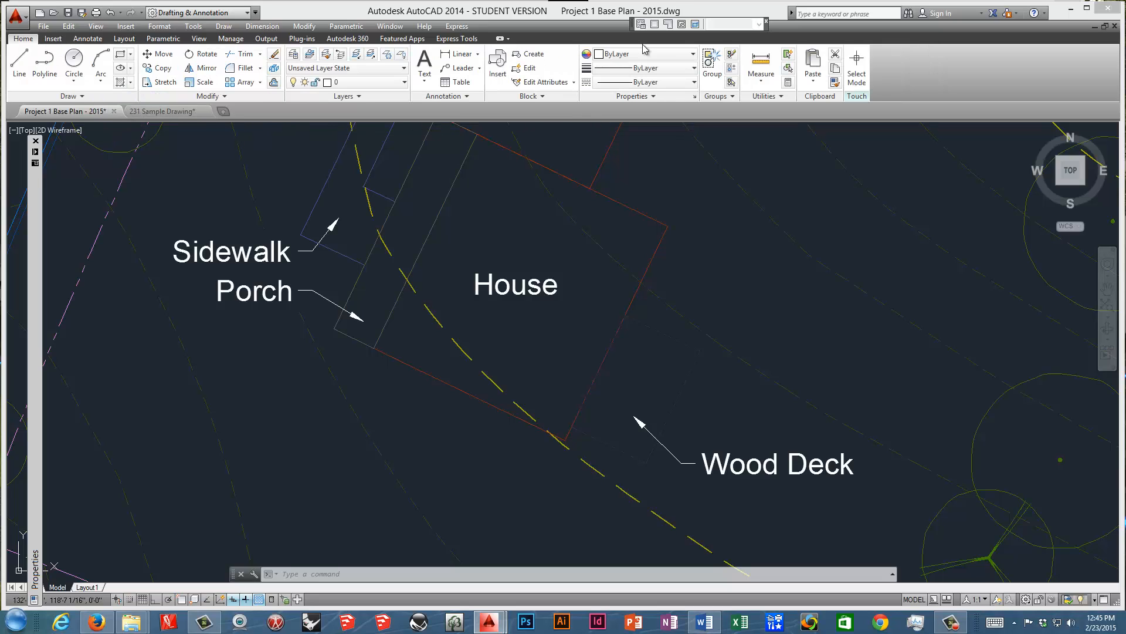
{"action": "left_click", "coordinate": [761, 63]}
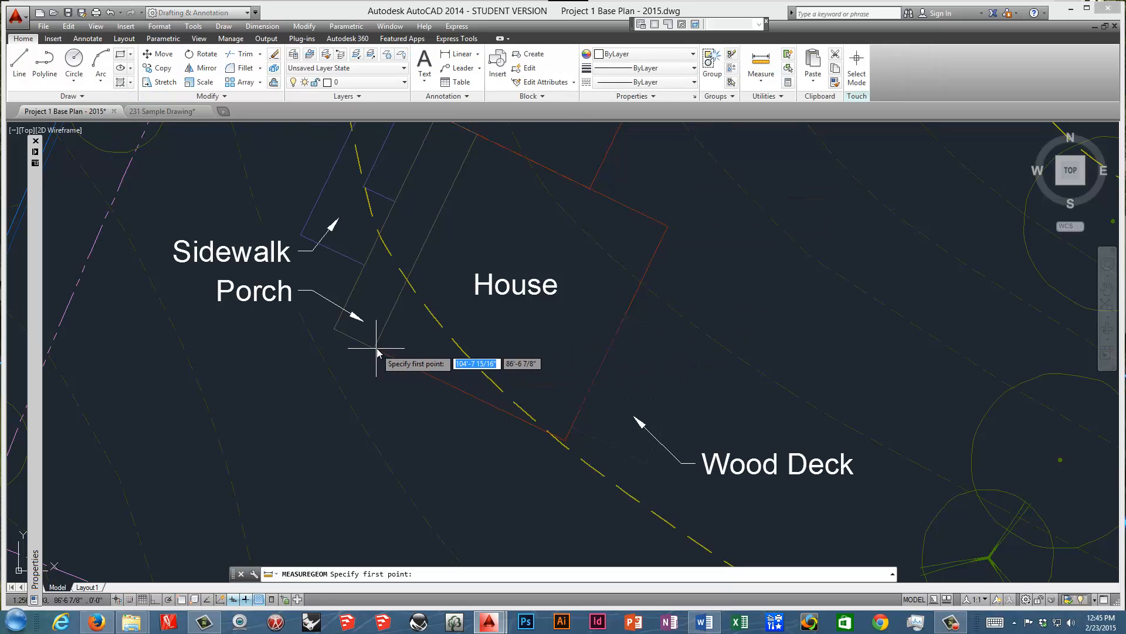
{"action": "left_click", "coordinate": [195, 599]}
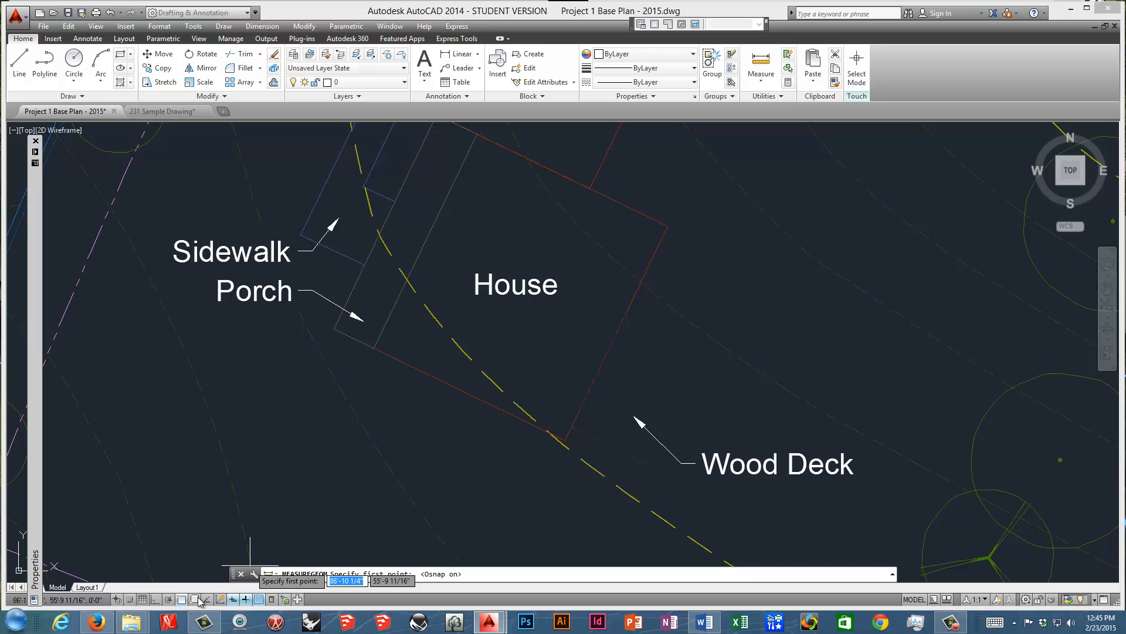
{"action": "left_click", "coordinate": [374, 348]}
{"action": "scroll", "coordinate": [581, 443], "scroll_direction": "up", "scroll_amount": 4}
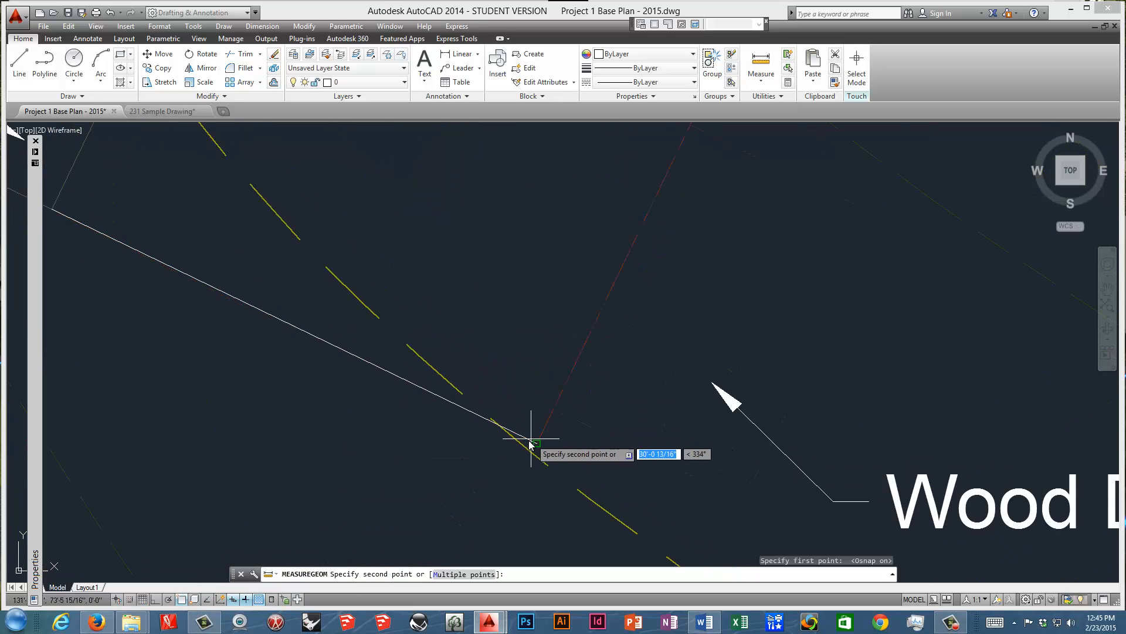
{"action": "left_click", "coordinate": [537, 443]}
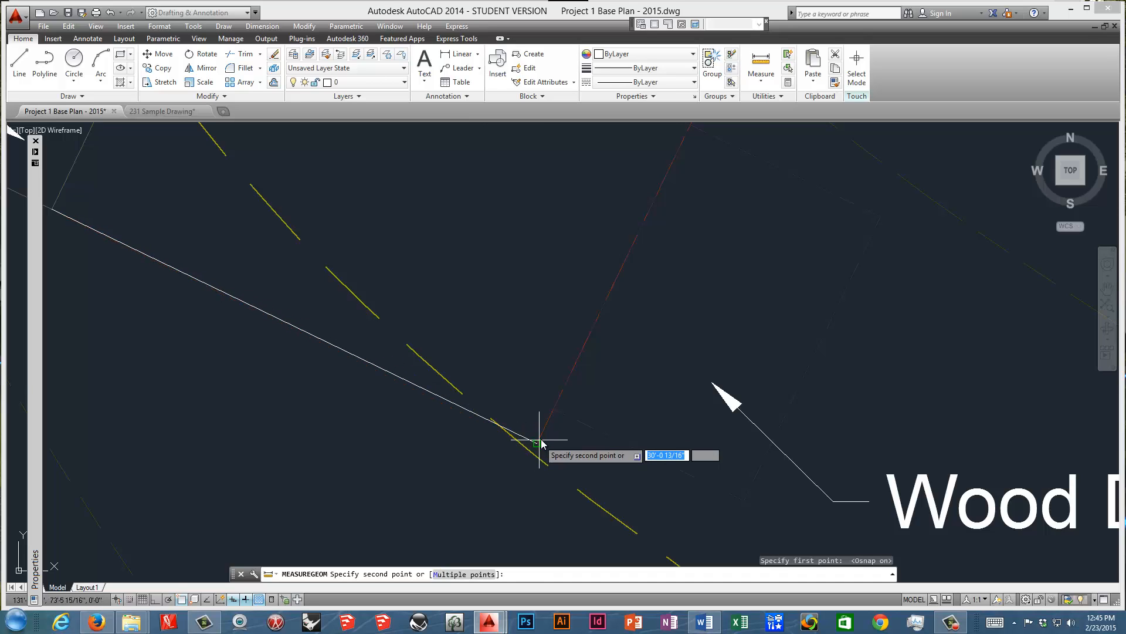
{"action": "key", "text": "Escape"}
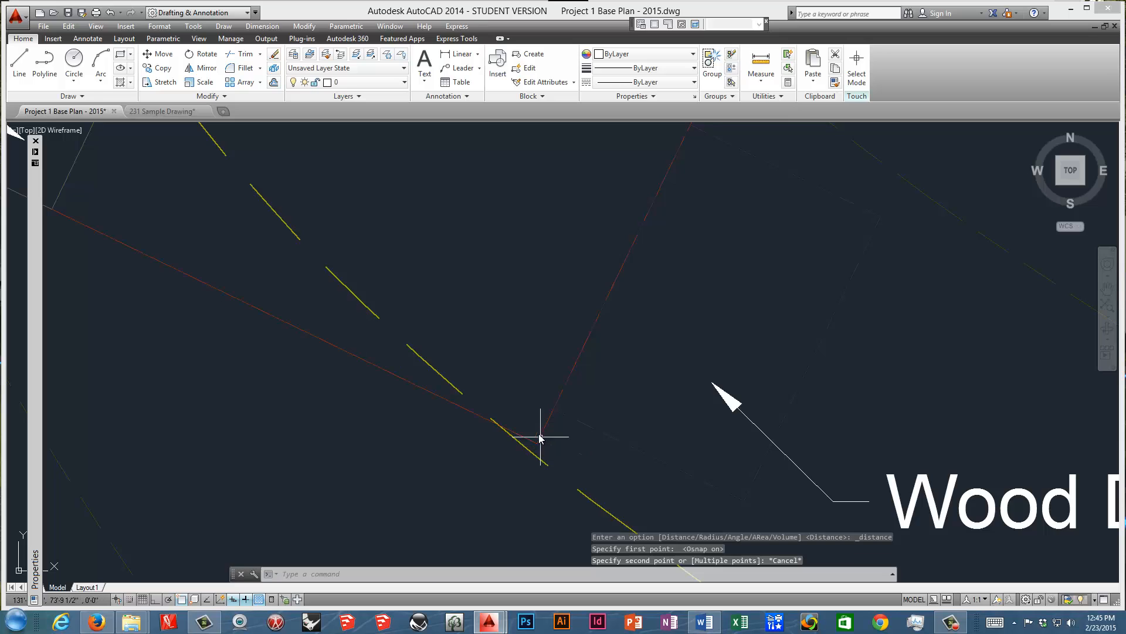
Set the base plan's architectural length precision to 0'-0" in the drawing units.
{"action": "left_click", "coordinate": [159, 26]}
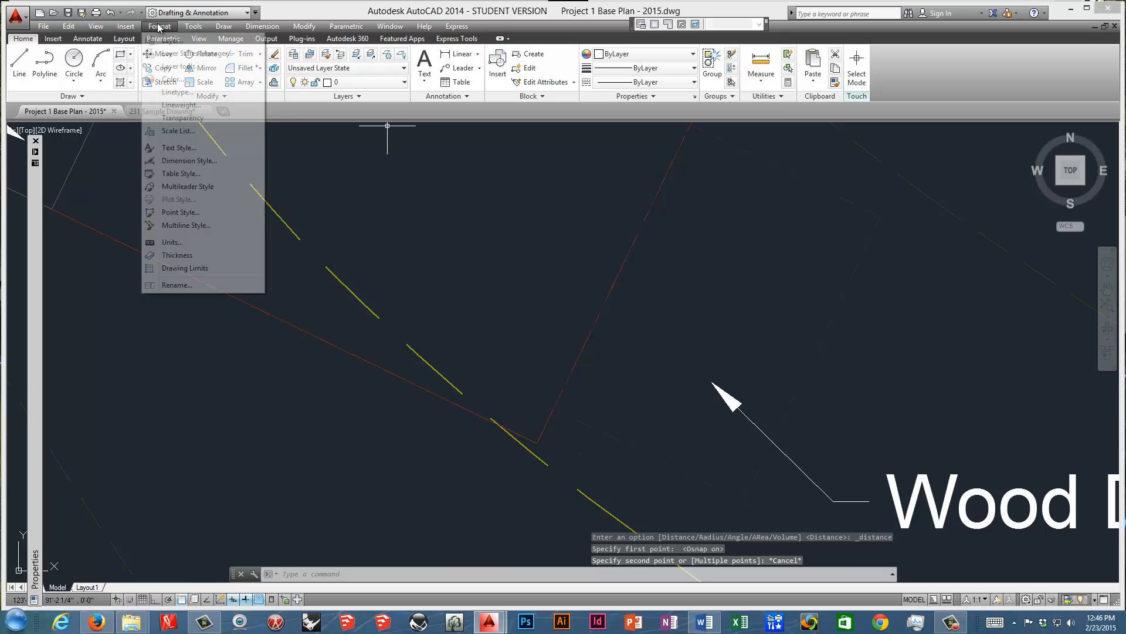
{"action": "left_click", "coordinate": [187, 244]}
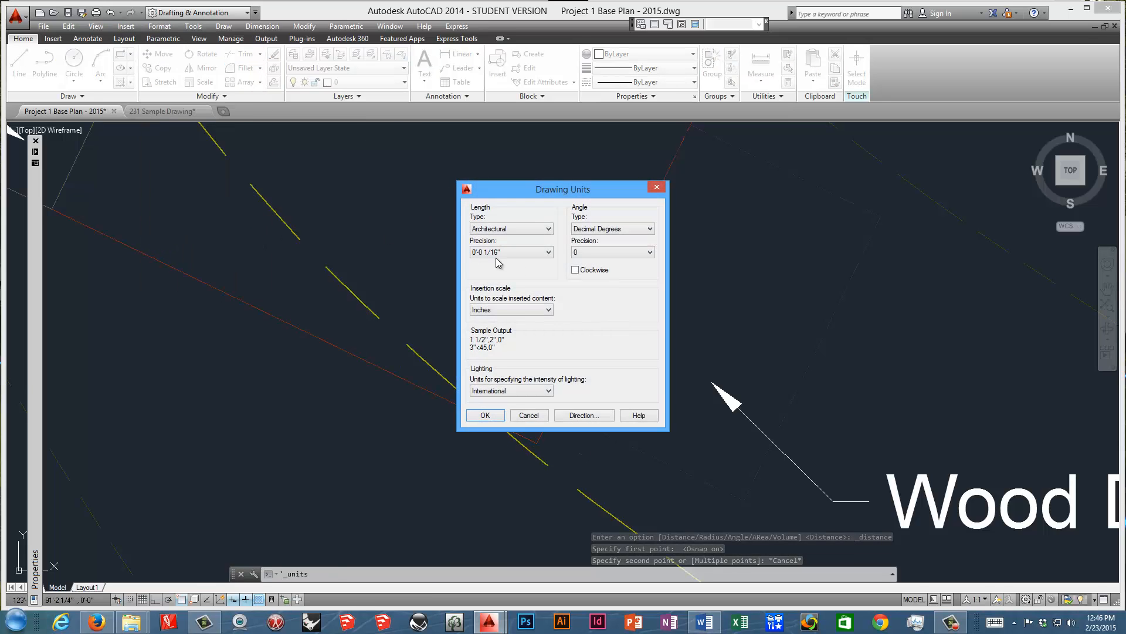
{"action": "left_click", "coordinate": [548, 252]}
{"action": "left_click", "coordinate": [535, 263]}
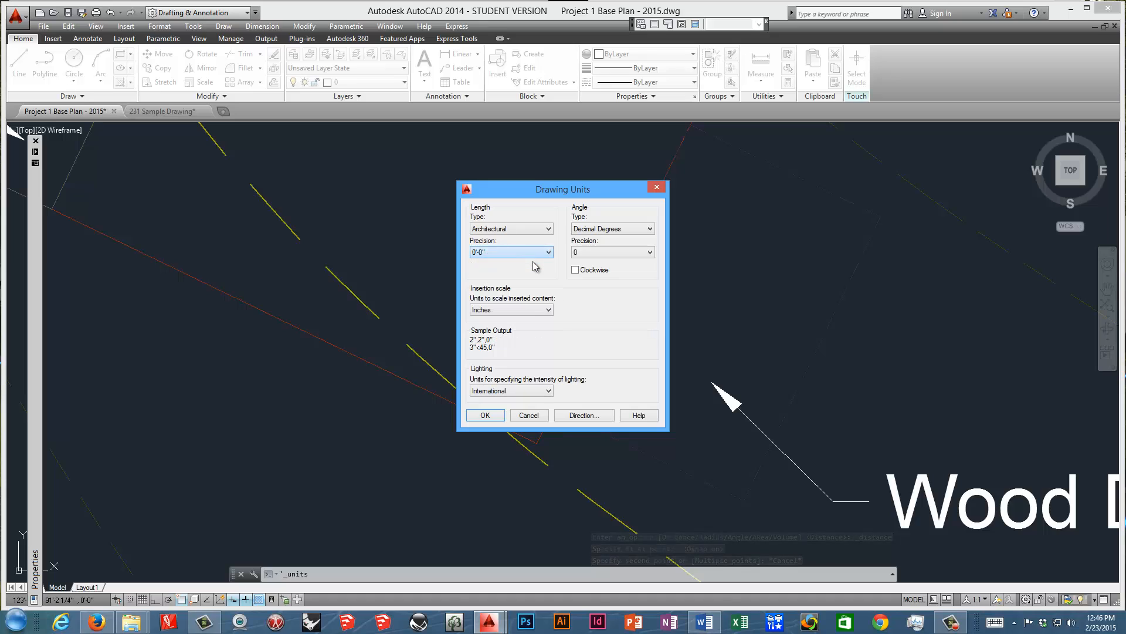
{"action": "left_click", "coordinate": [500, 417]}
Measure the house wall's length from the porch corner to the deck-side corner in the base plan.
{"action": "scroll", "coordinate": [585, 329], "scroll_direction": "down", "scroll_amount": 2}
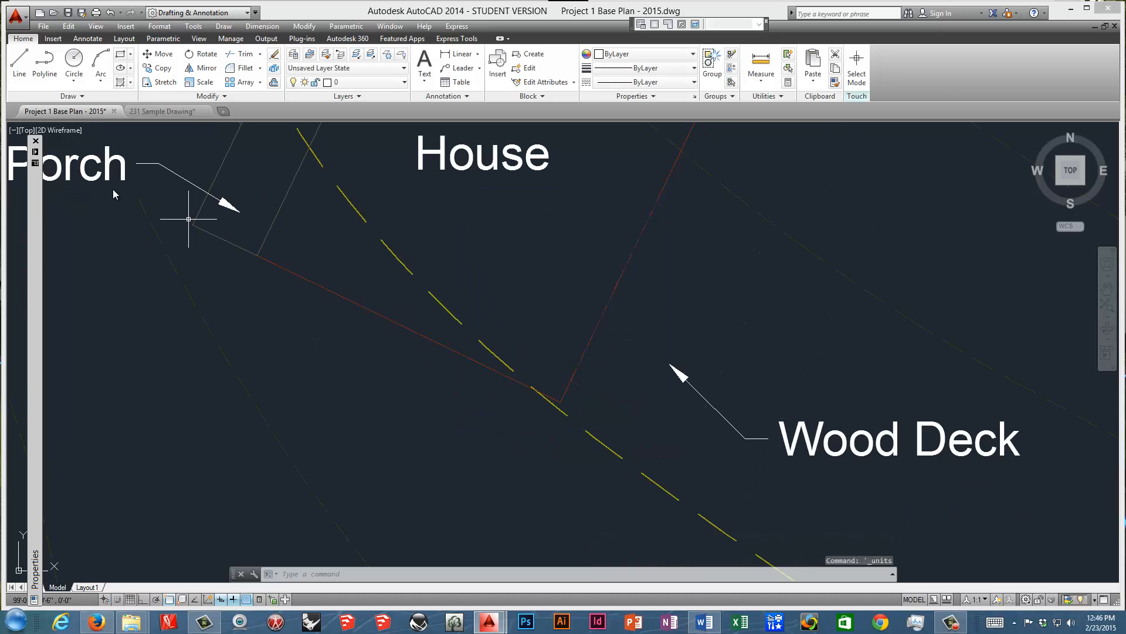
{"action": "left_click", "coordinate": [761, 64]}
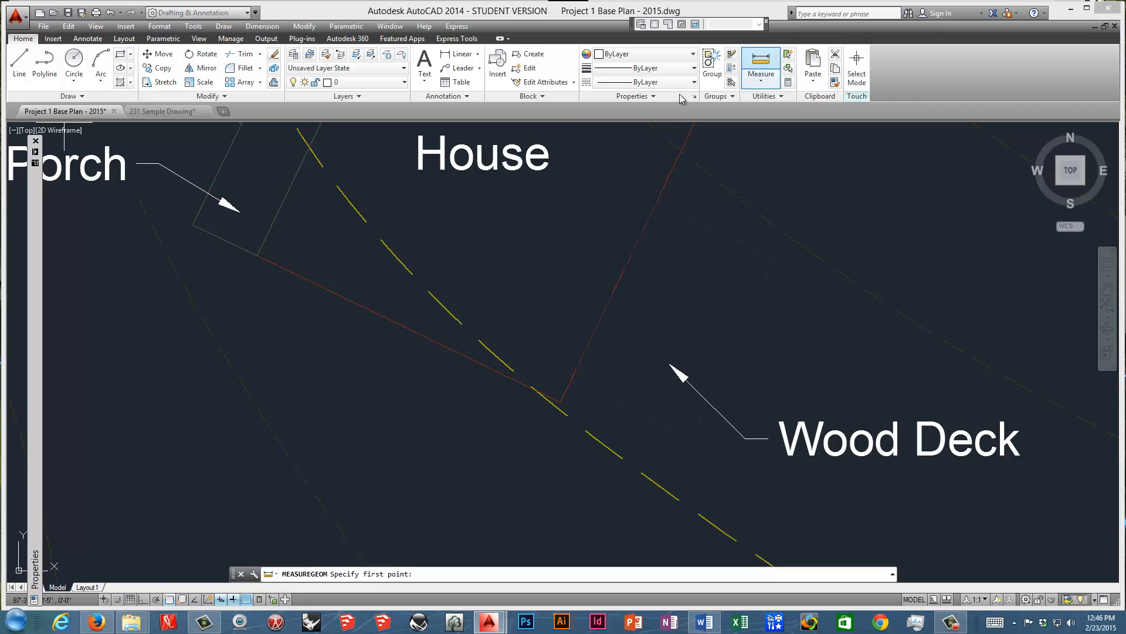
{"action": "left_click", "coordinate": [257, 255]}
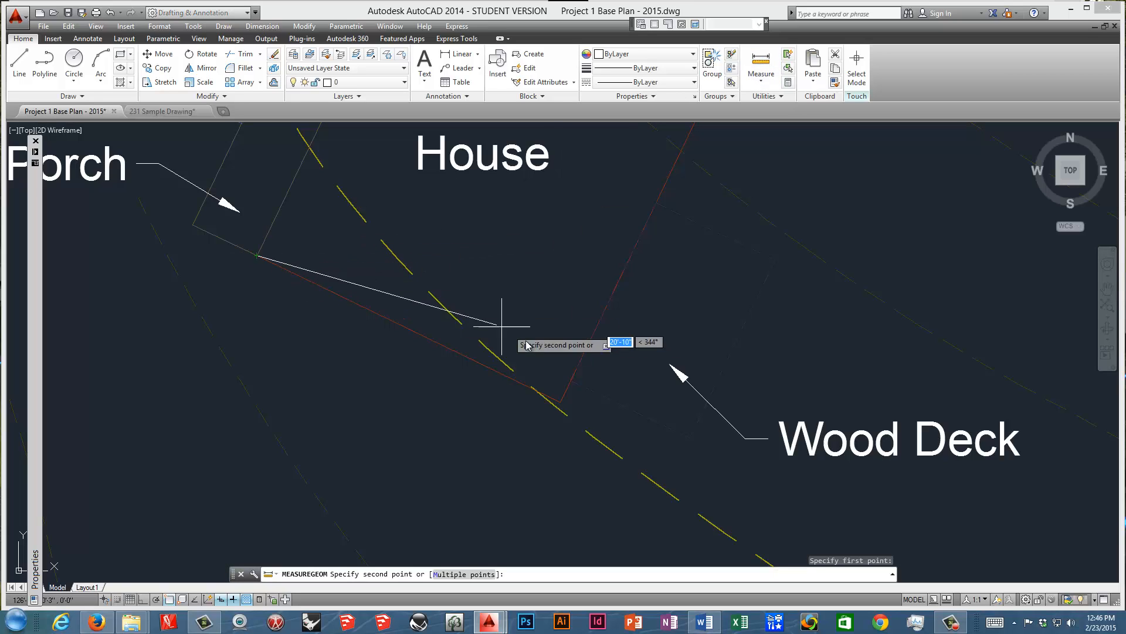
{"action": "left_click", "coordinate": [562, 402]}
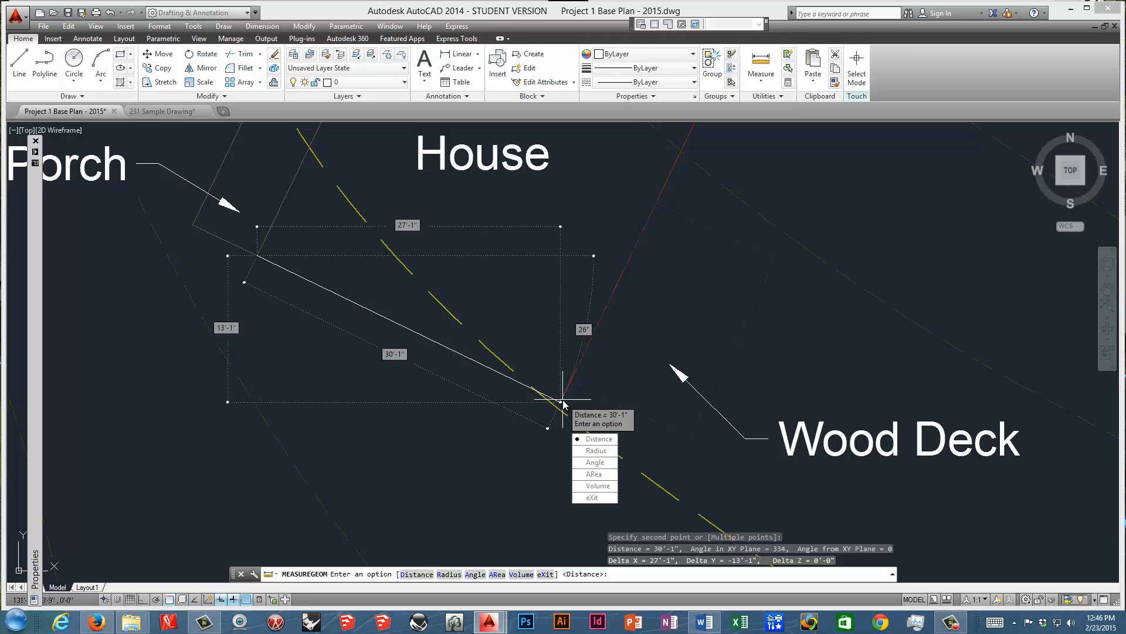
{"action": "left_click", "coordinate": [599, 440]}
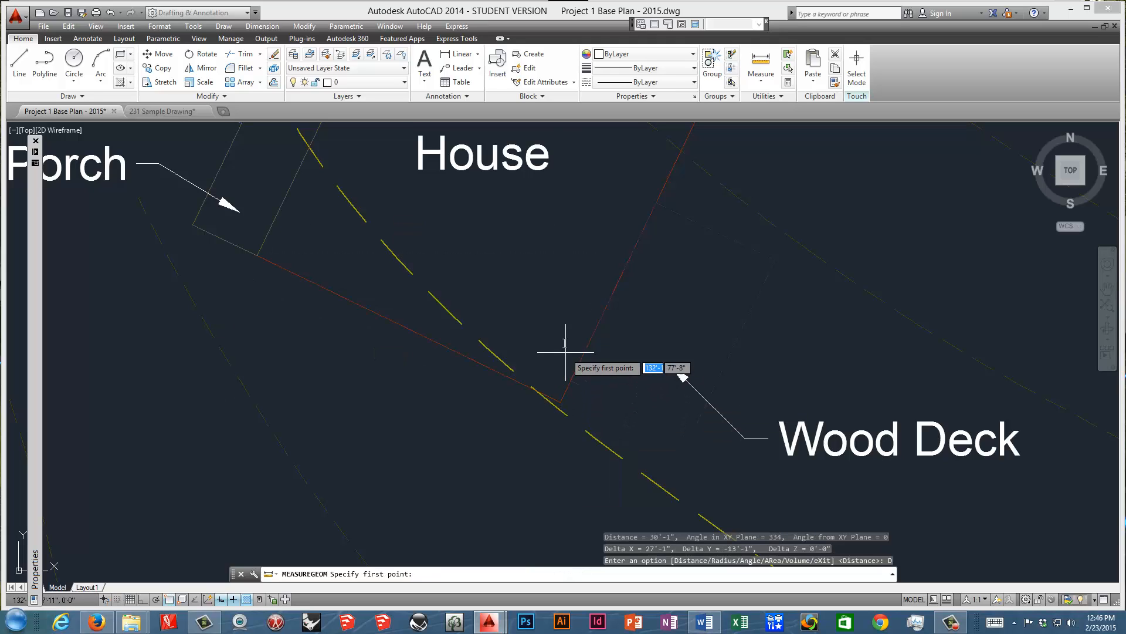
{"action": "key", "text": "Escape"}
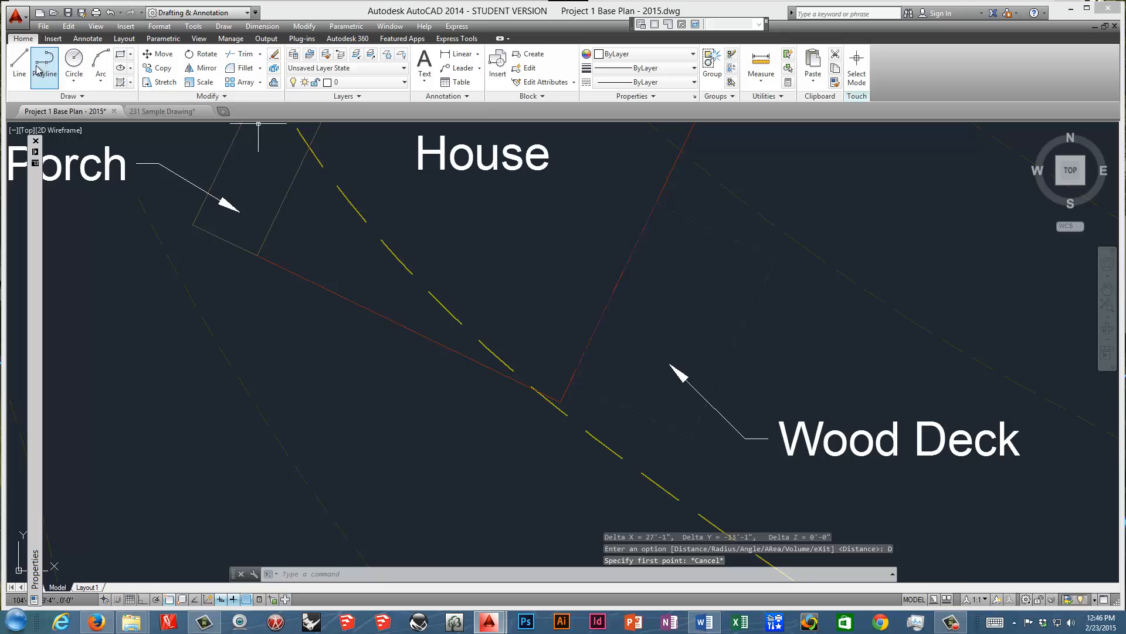
In 231 Sample Drawing, scale the attached base image using the Reference option, with its lower-left corner as the base point.
{"action": "left_click", "coordinate": [162, 111]}
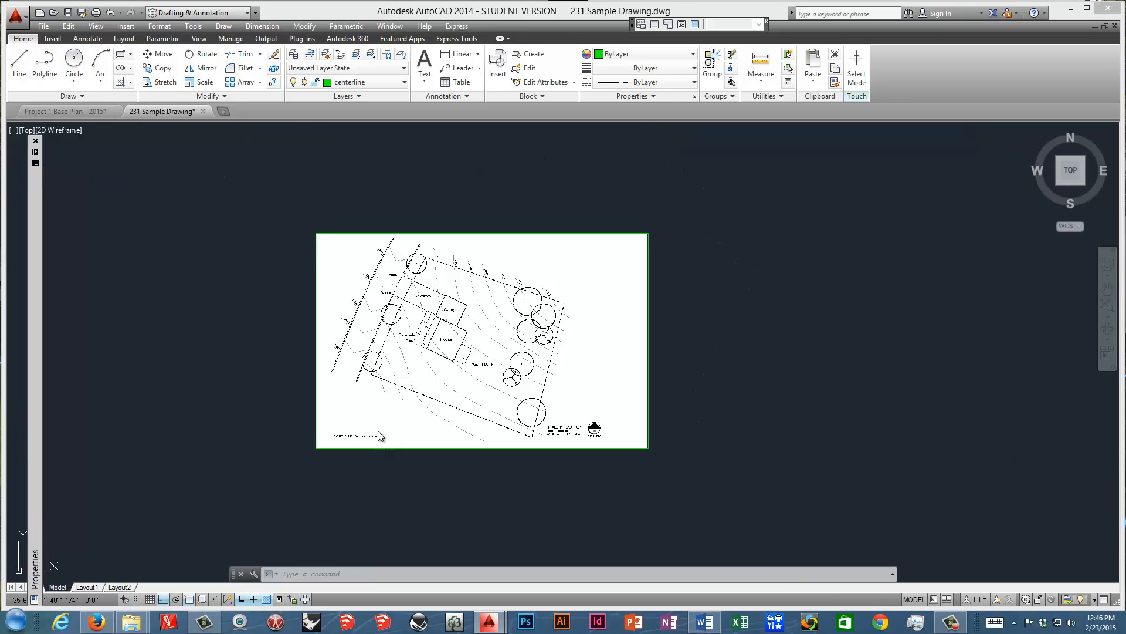
{"action": "left_click", "coordinate": [334, 451]}
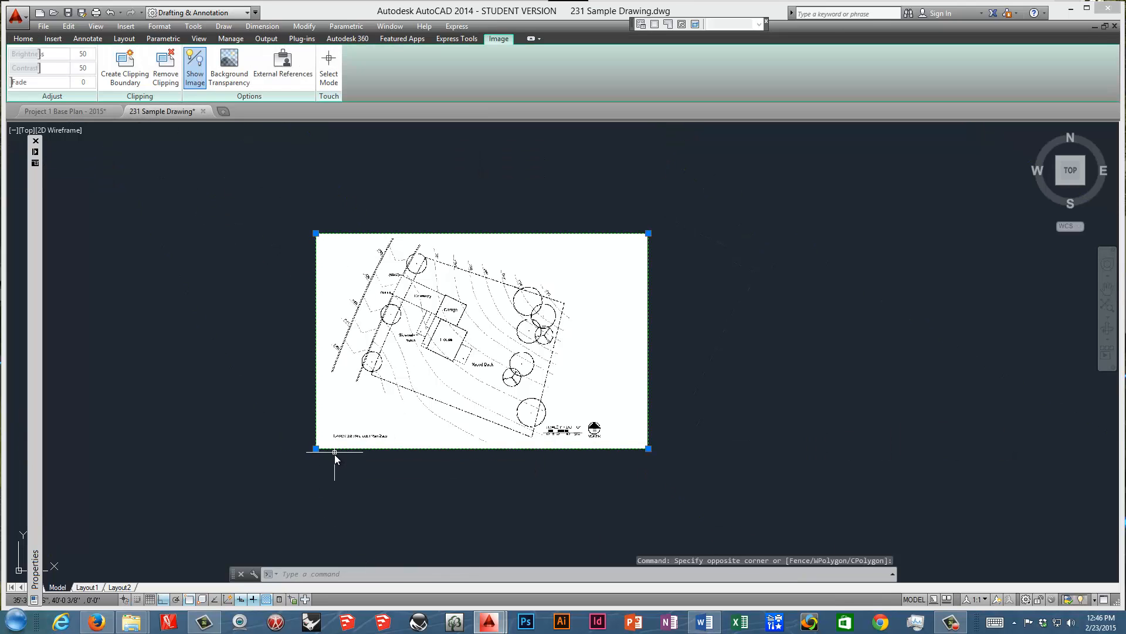
{"action": "right_click", "coordinate": [347, 413]}
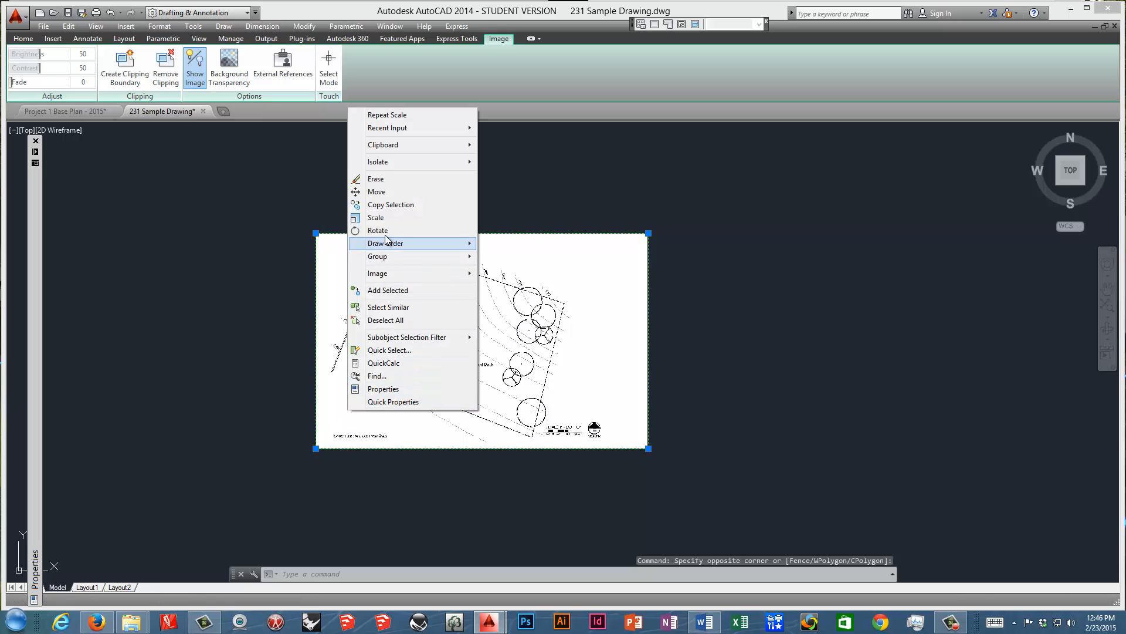
{"action": "left_click", "coordinate": [392, 218]}
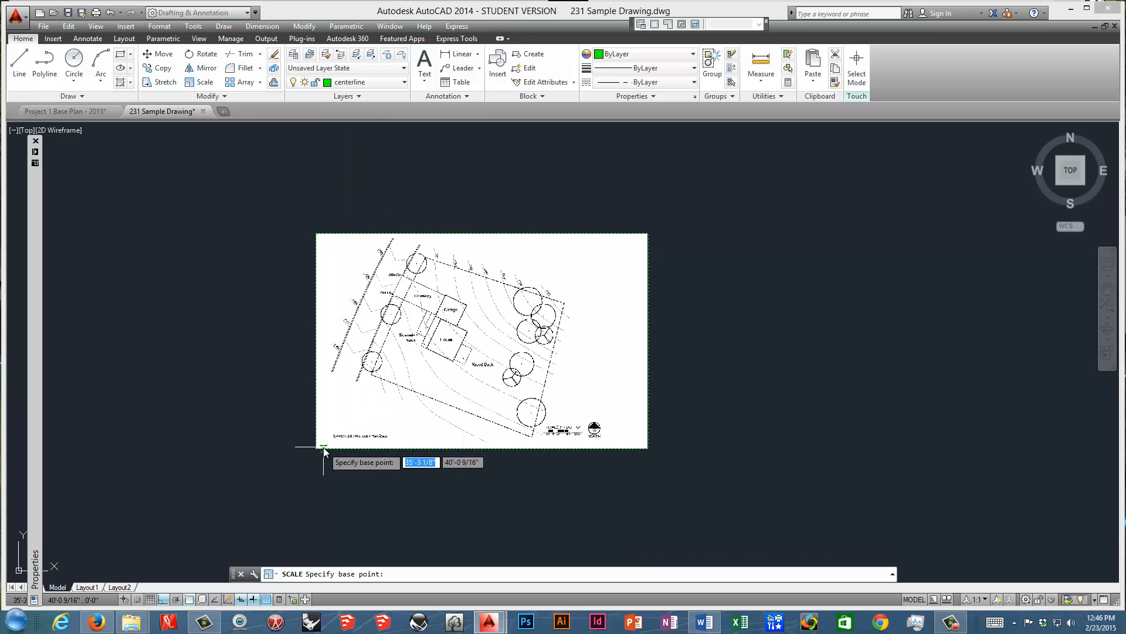
{"action": "left_click", "coordinate": [315, 449]}
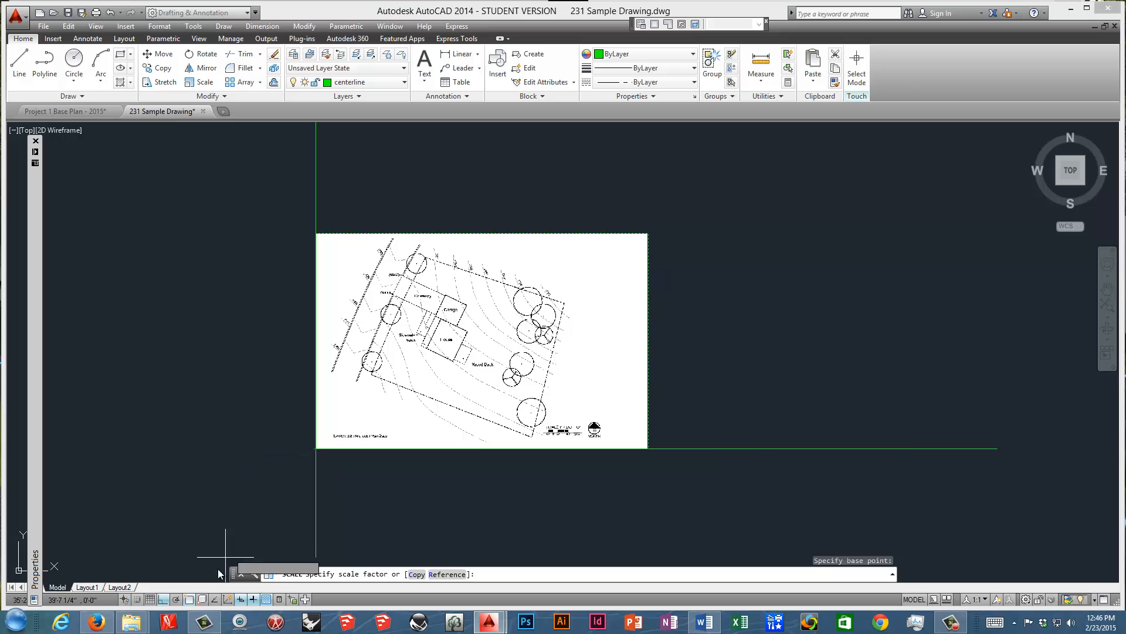
{"action": "right_click", "coordinate": [226, 418]}
{"action": "left_click", "coordinate": [259, 480]}
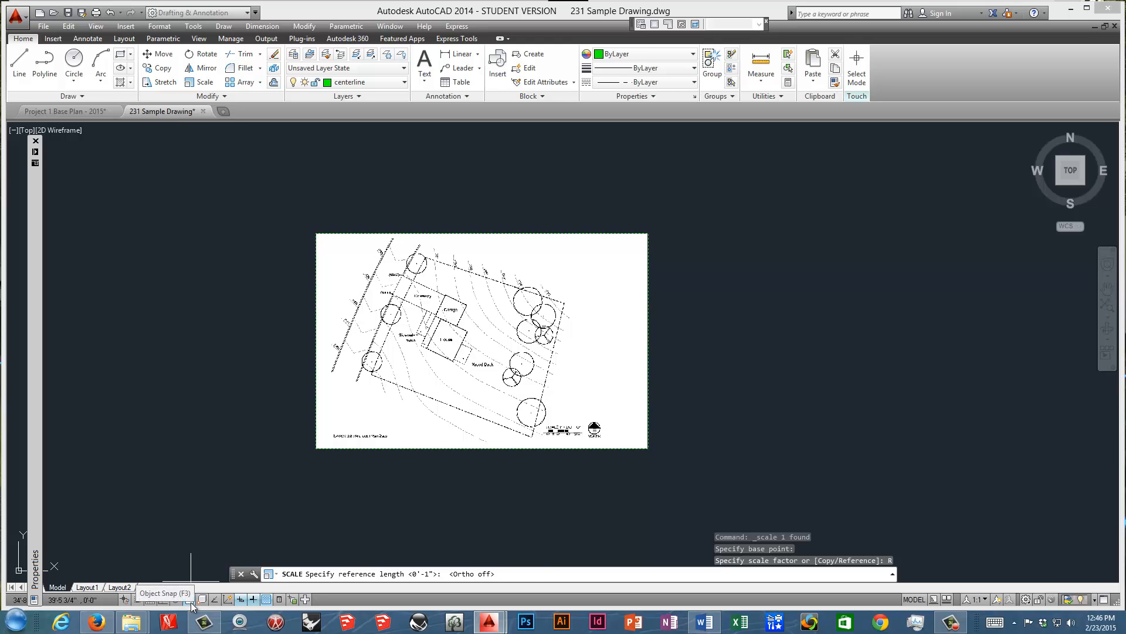
With object snap off, define the reference length along the image's house wall from the porch corner to the deck-side corner.
{"action": "left_click", "coordinate": [189, 599]}
{"action": "scroll", "coordinate": [405, 352], "scroll_direction": "up", "scroll_amount": 4}
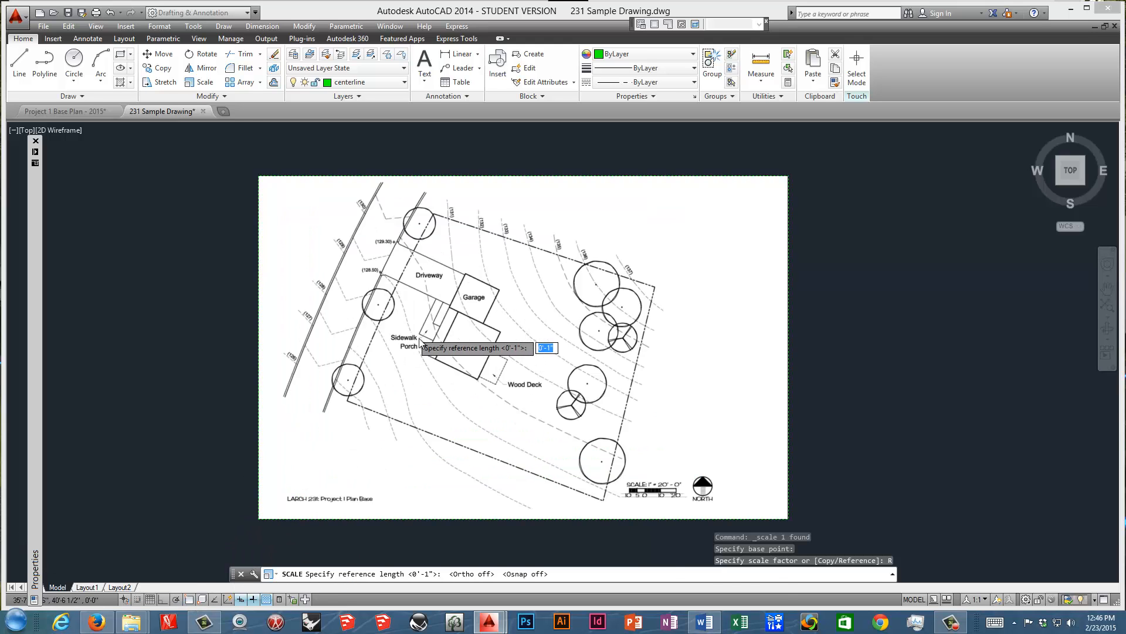
{"action": "scroll", "coordinate": [444, 370], "scroll_direction": "up", "scroll_amount": 5}
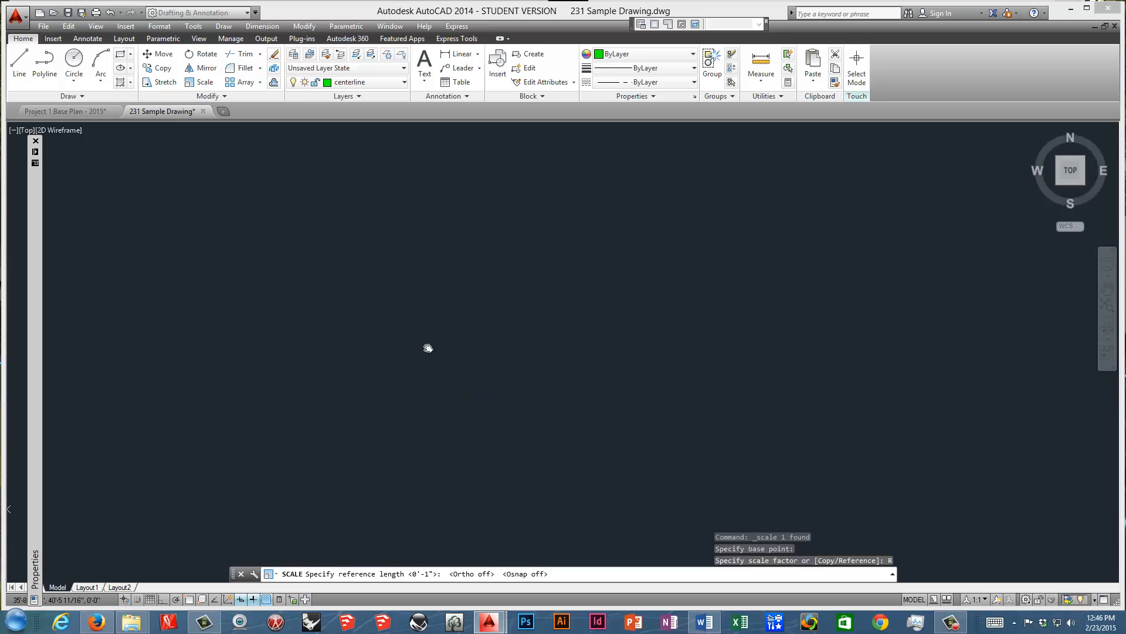
{"action": "scroll", "coordinate": [419, 374], "scroll_direction": "up", "scroll_amount": 4}
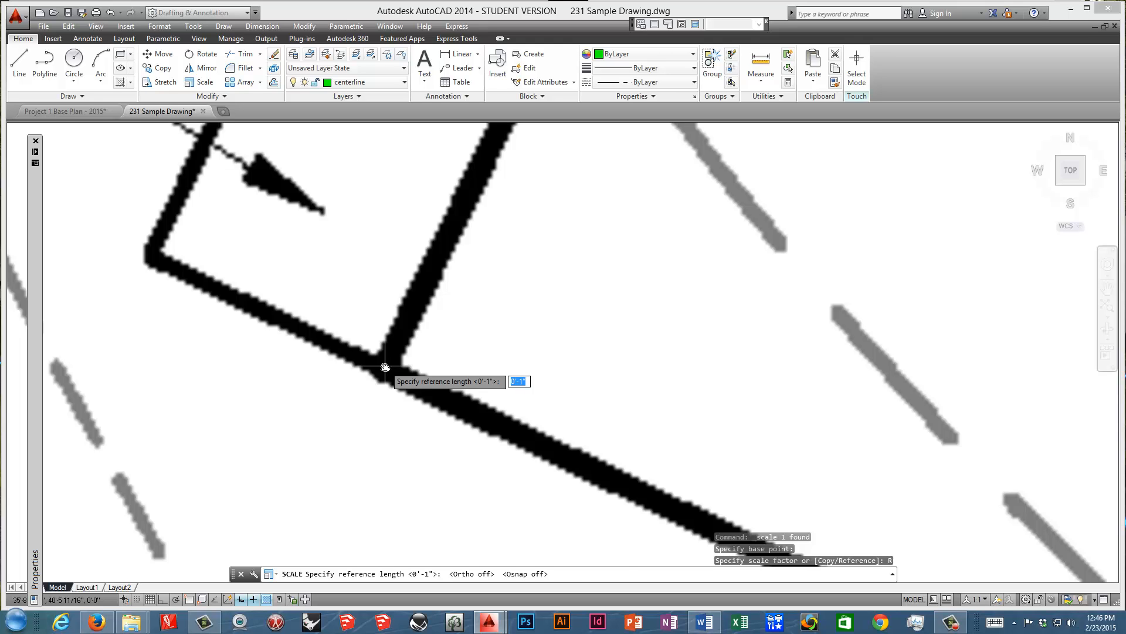
{"action": "left_click", "coordinate": [385, 367]}
{"action": "scroll", "coordinate": [452, 359], "scroll_direction": "down", "scroll_amount": 3}
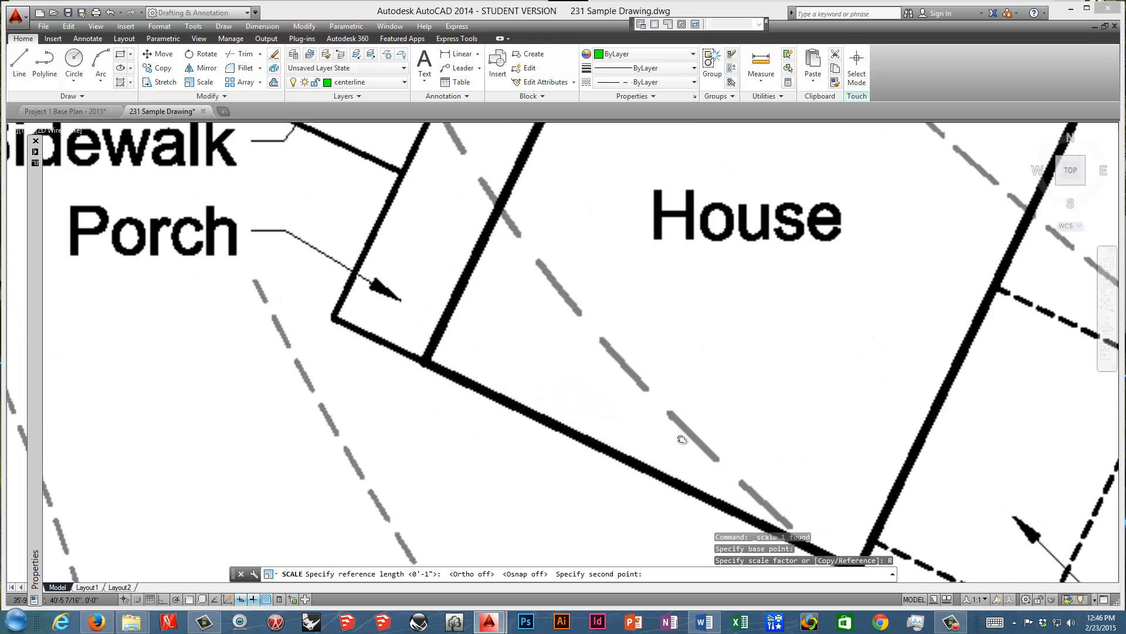
{"action": "middle_click_drag", "start_coordinate": [682, 439], "coordinate": [489, 338]}
{"action": "scroll", "coordinate": [654, 460], "scroll_direction": "up", "scroll_amount": 5}
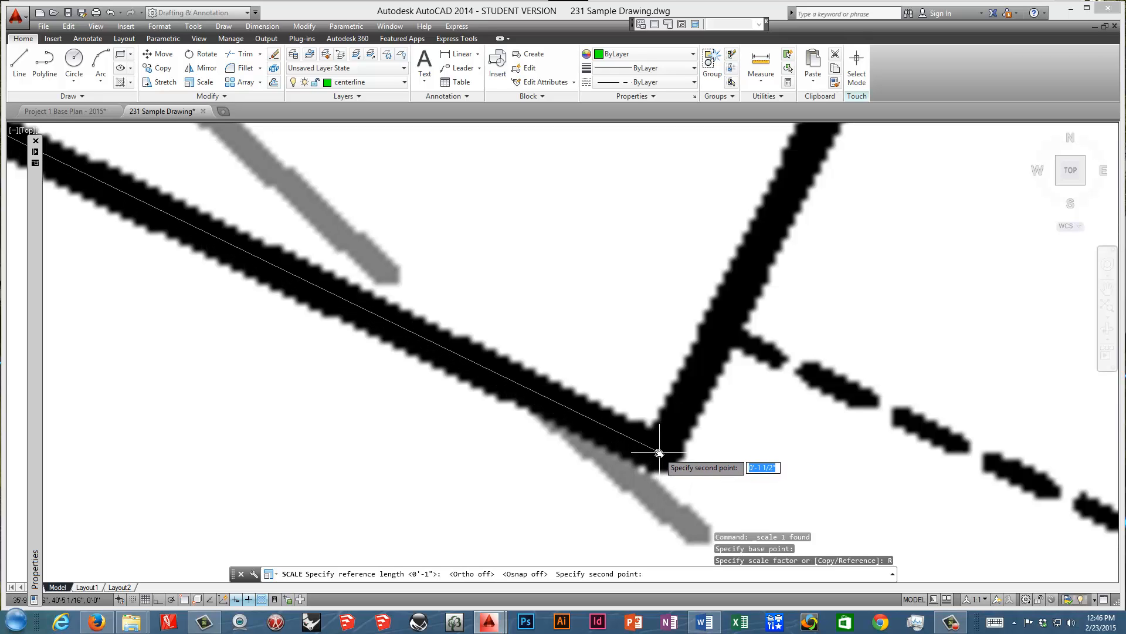
{"action": "left_click", "coordinate": [660, 452]}
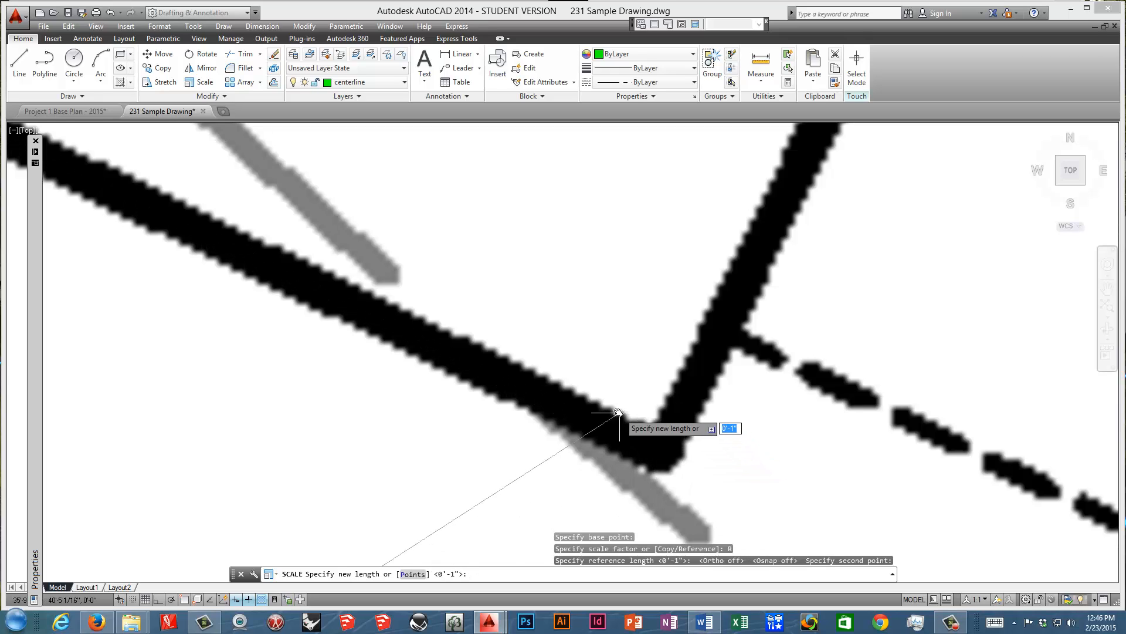
Set the new length of the referenced house wall to 30'1" to scale the image.
{"action": "type", "text": "30'"}
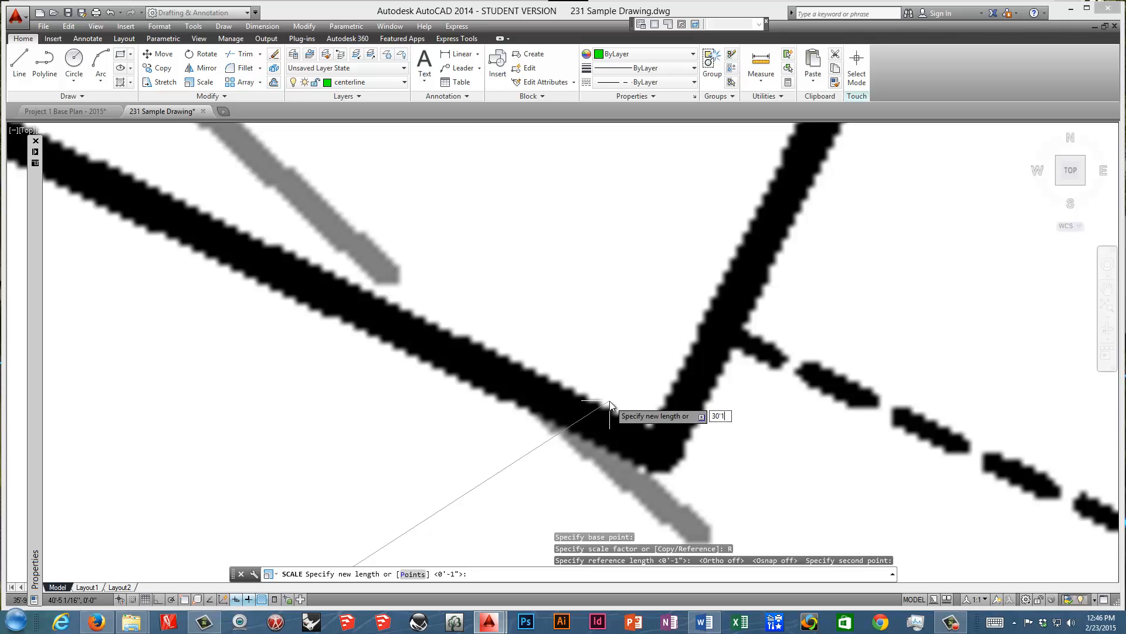
{"action": "type", "text": "1\""}
{"action": "key", "text": "Return"}
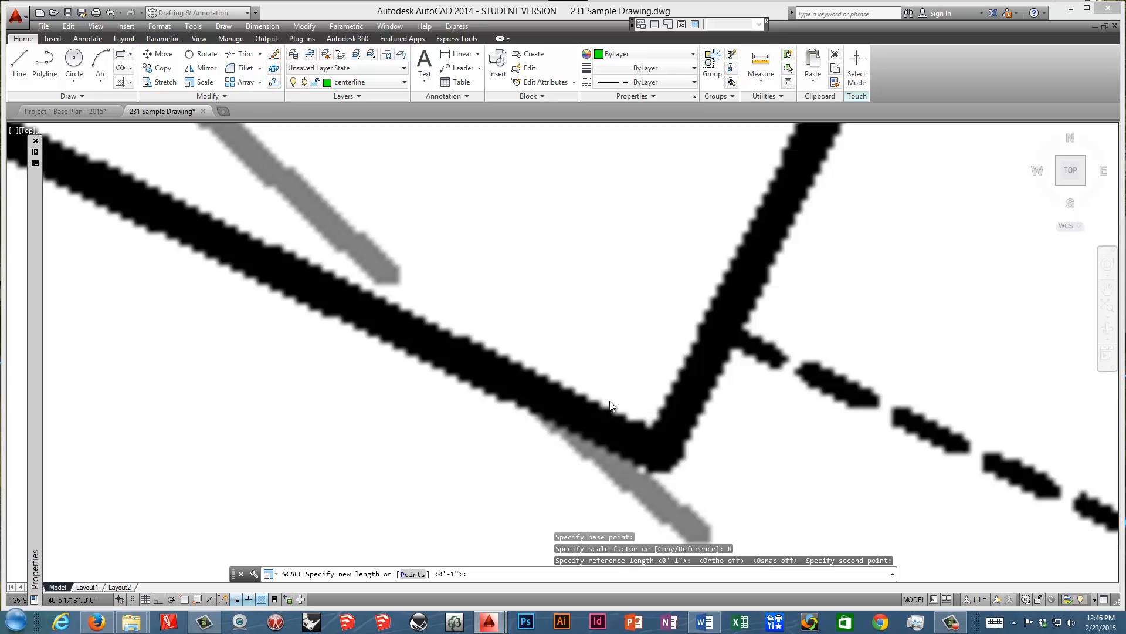
Check the house wall's length in the scaled image with a distance measurement from the porch corner to the deck-side corner.
{"action": "scroll", "coordinate": [675, 410], "scroll_direction": "down", "scroll_amount": 4}
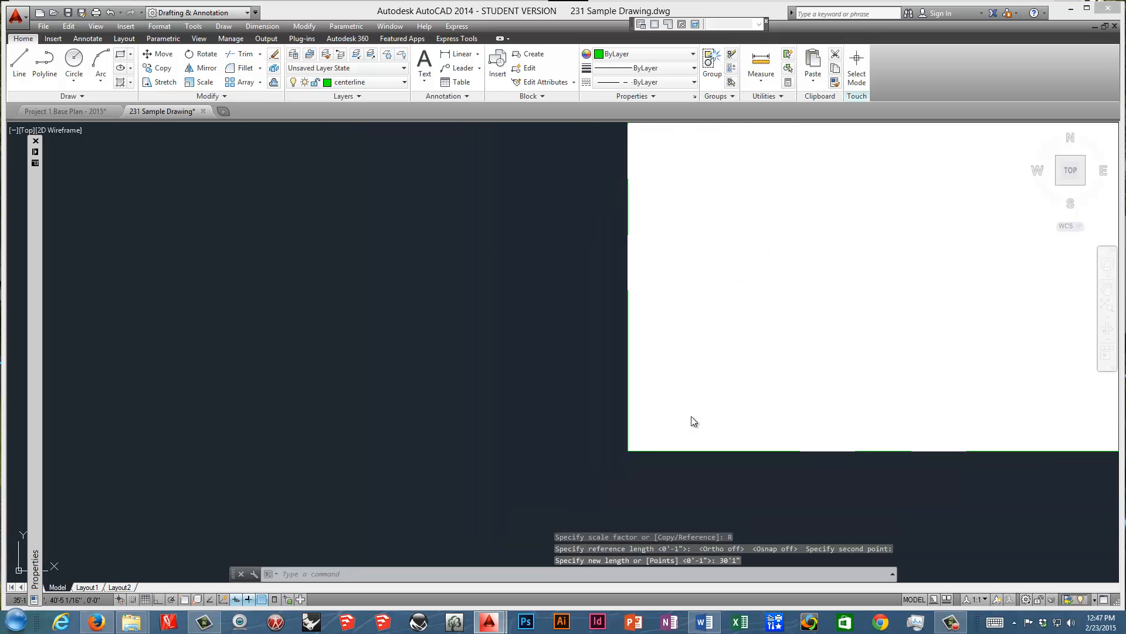
{"action": "middle_click_drag", "start_coordinate": [808, 329], "coordinate": [455, 455]}
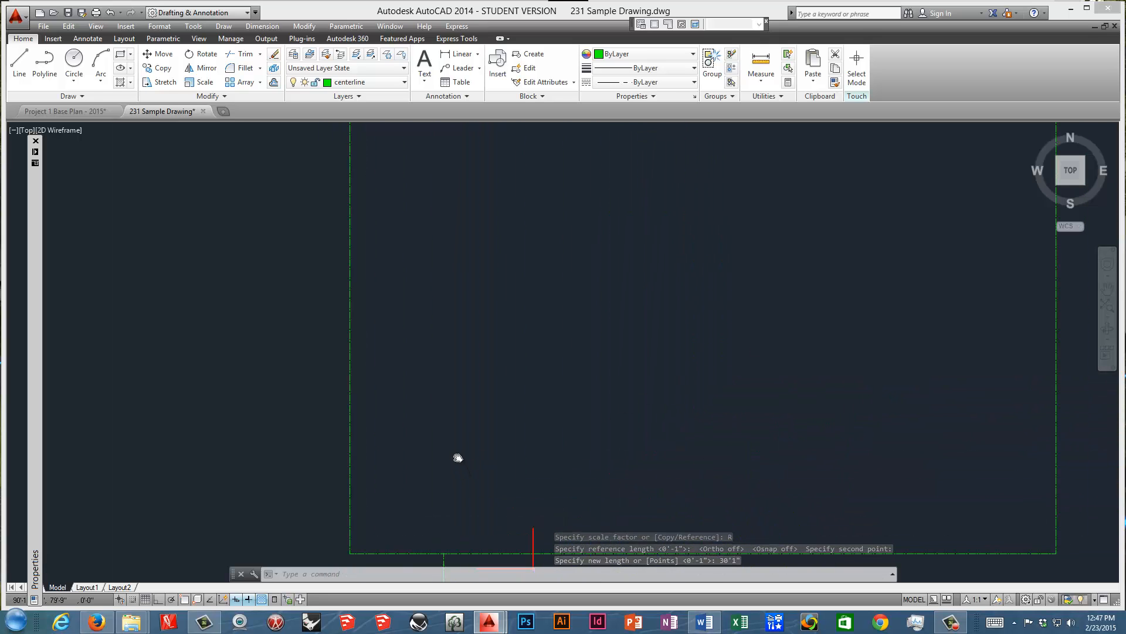
{"action": "left_click", "coordinate": [761, 64]}
{"action": "scroll", "coordinate": [523, 289], "scroll_direction": "up", "scroll_amount": 6}
{"action": "middle_click_drag", "start_coordinate": [461, 226], "coordinate": [414, 306]}
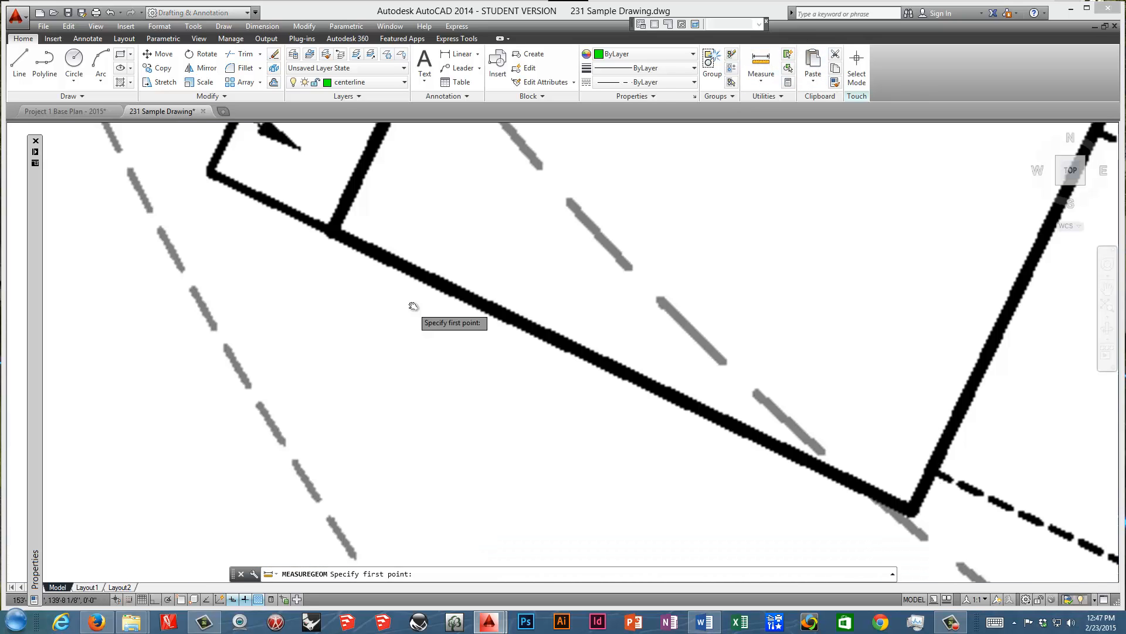
{"action": "left_click", "coordinate": [331, 229]}
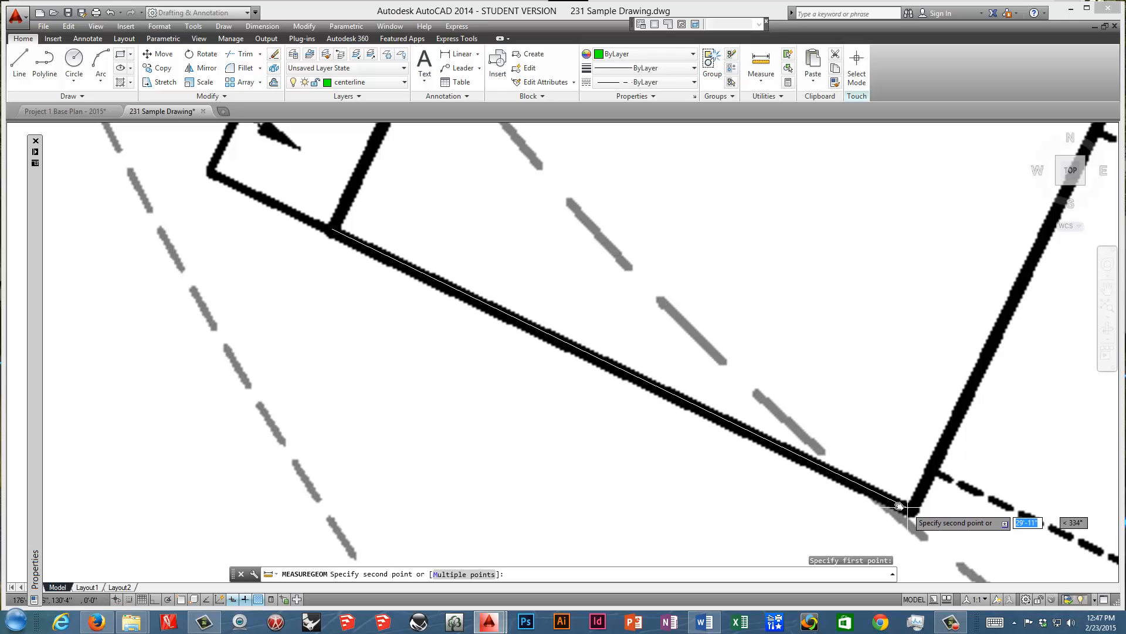
{"action": "key", "text": "Escape"}
{"action": "scroll", "coordinate": [613, 433], "scroll_direction": "down", "scroll_amount": 5}
{"action": "scroll", "coordinate": [613, 433], "scroll_direction": "down", "scroll_amount": 6}
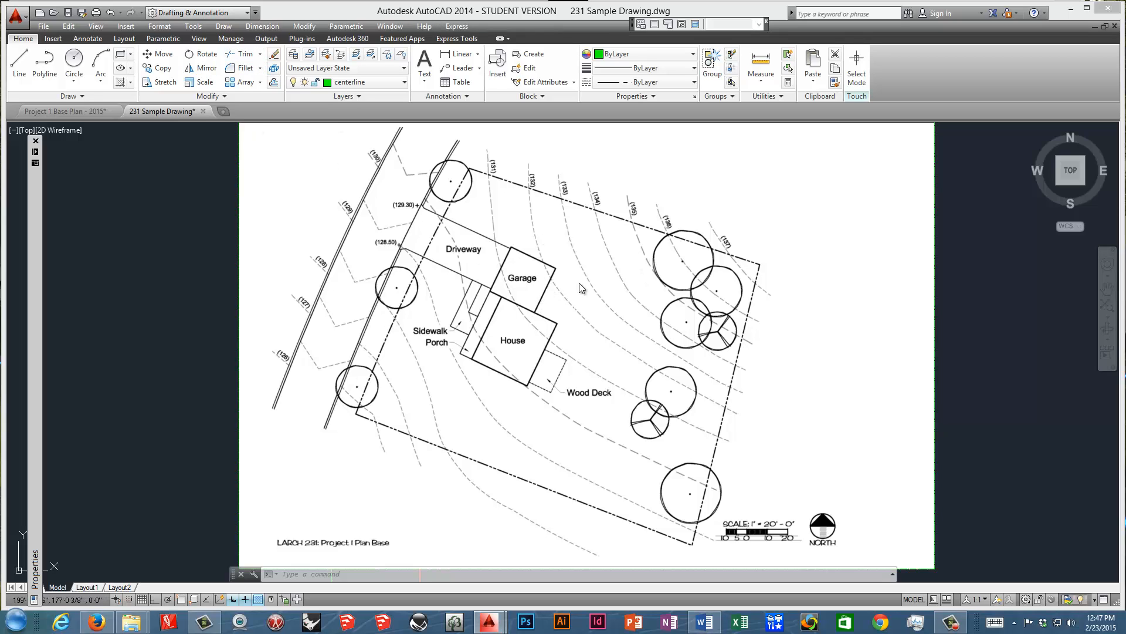
{"action": "left_click", "coordinate": [763, 64]}
{"action": "left_click", "coordinate": [762, 80]}
{"action": "left_click", "coordinate": [762, 100]}
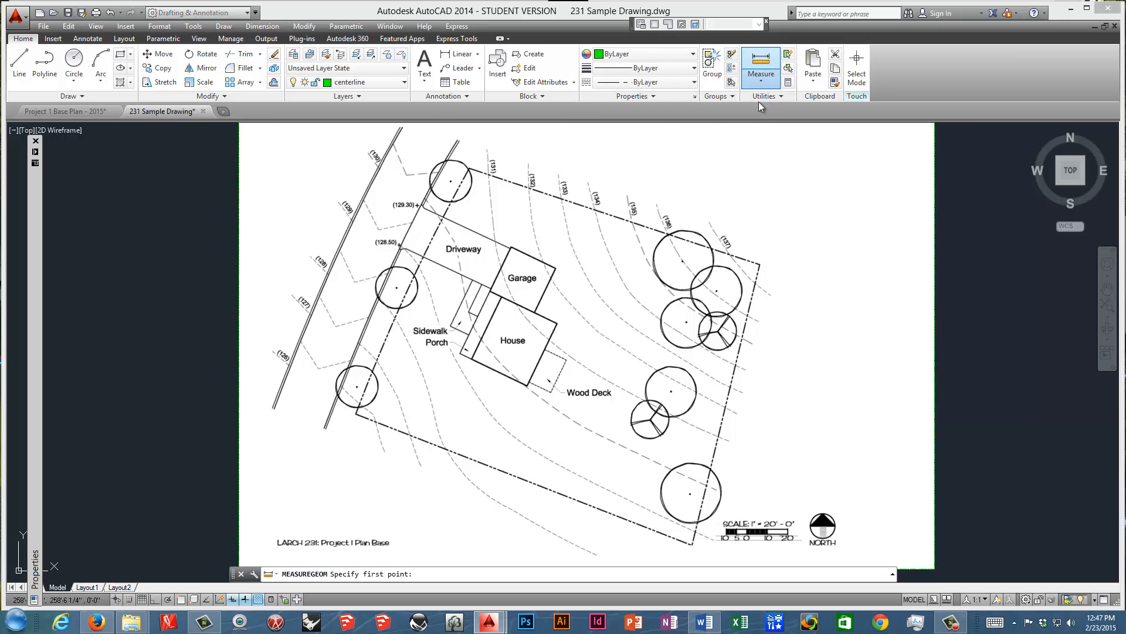
{"action": "left_click", "coordinate": [723, 169]}
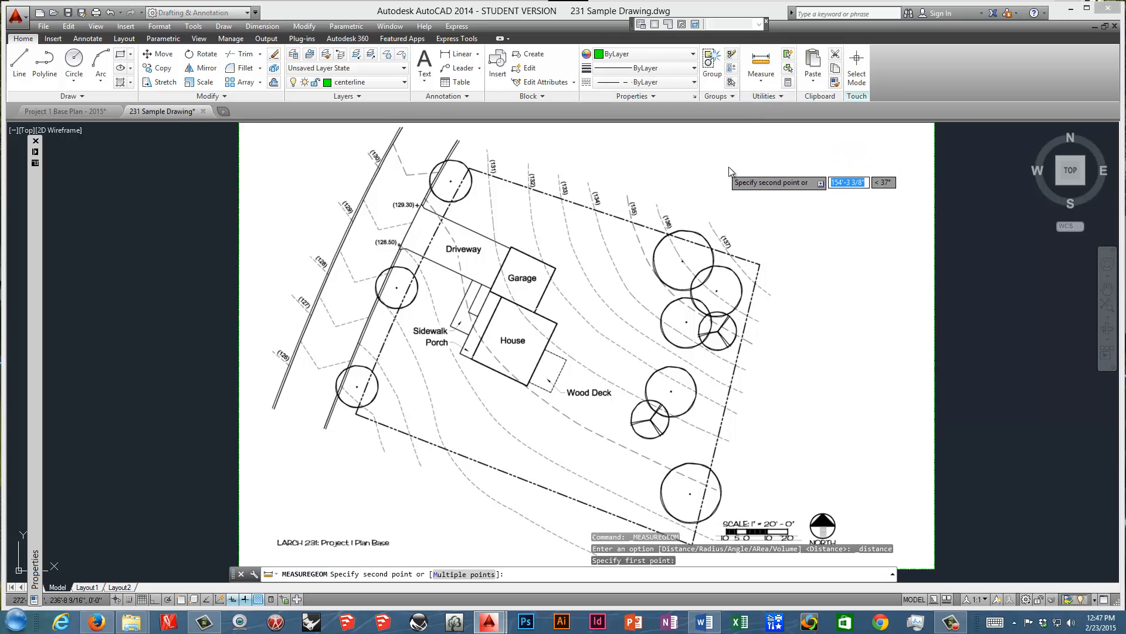
{"action": "key", "text": "Escape"}
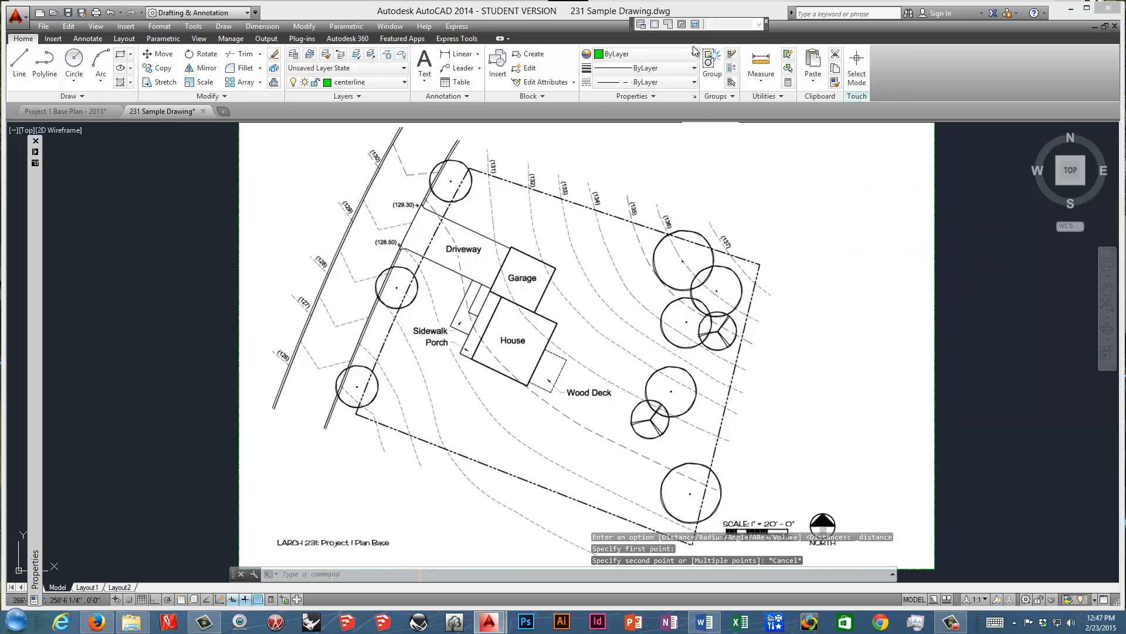
Measure the cumulative distance along a multi-point path in the empty area east of the base plan image.
{"action": "left_click", "coordinate": [761, 64]}
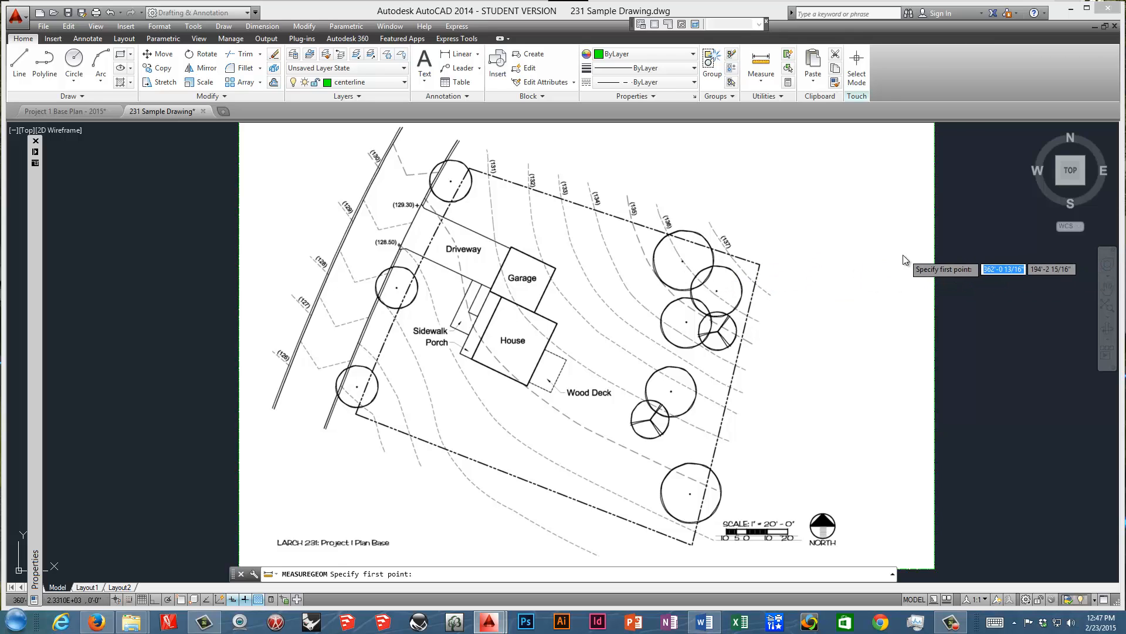
{"action": "left_click", "coordinate": [969, 239]}
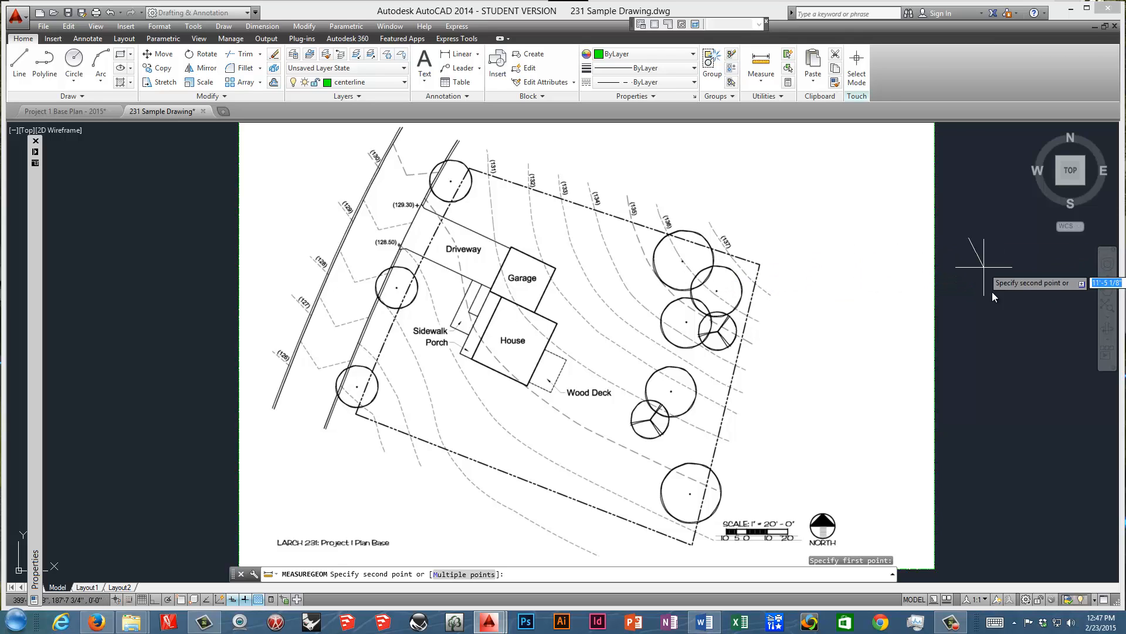
{"action": "right_click", "coordinate": [994, 337]}
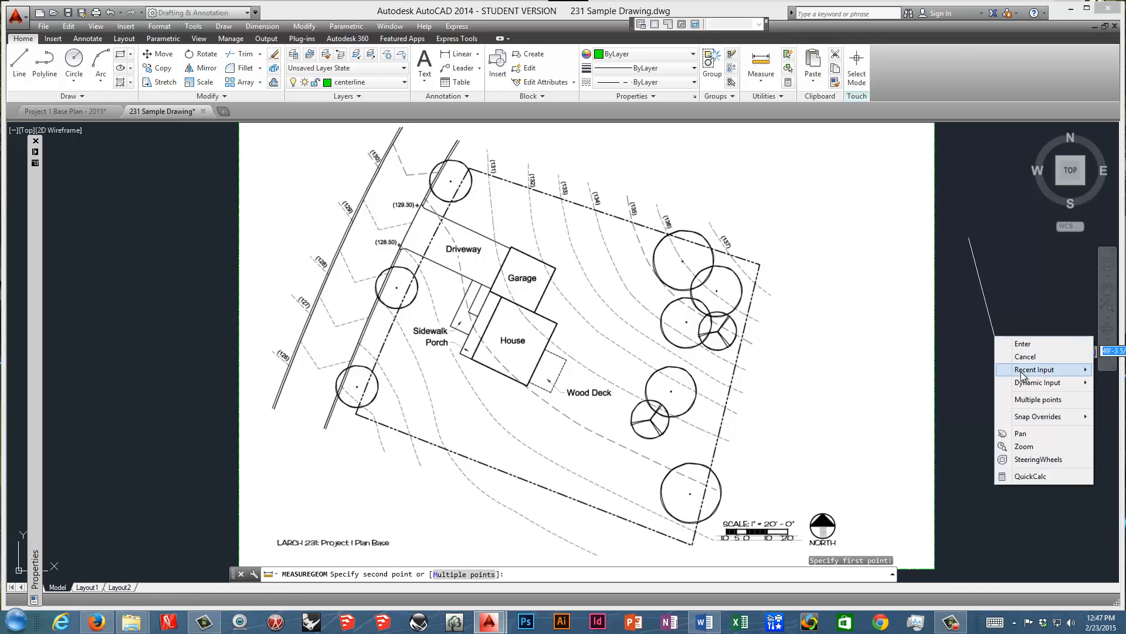
{"action": "left_click", "coordinate": [1039, 399]}
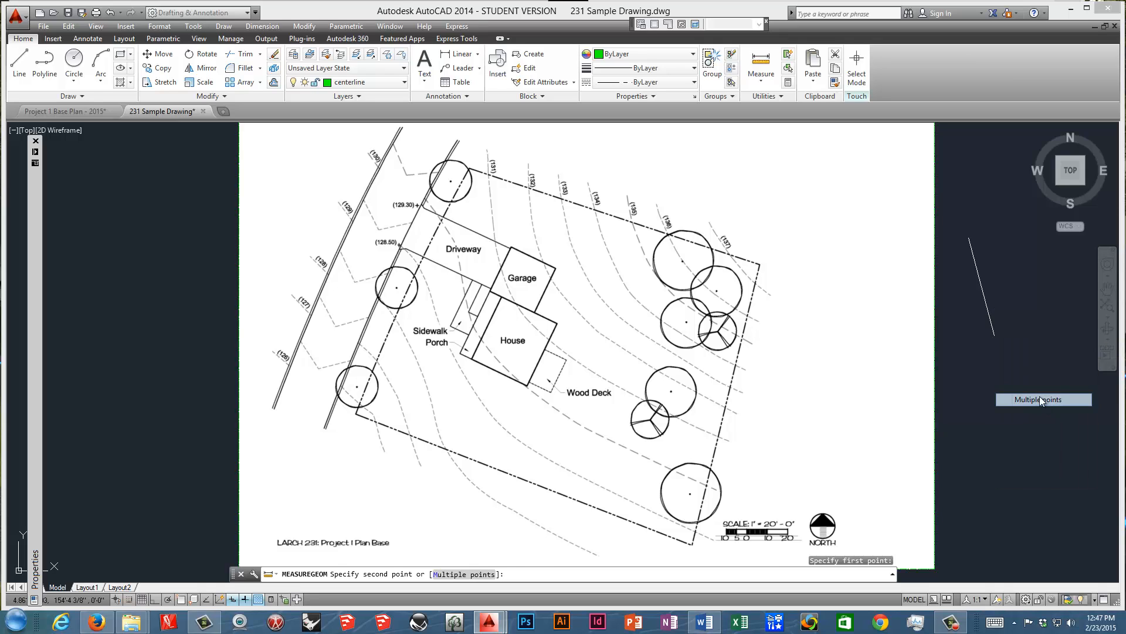
{"action": "left_click", "coordinate": [1004, 285]}
{"action": "left_click", "coordinate": [1026, 337]}
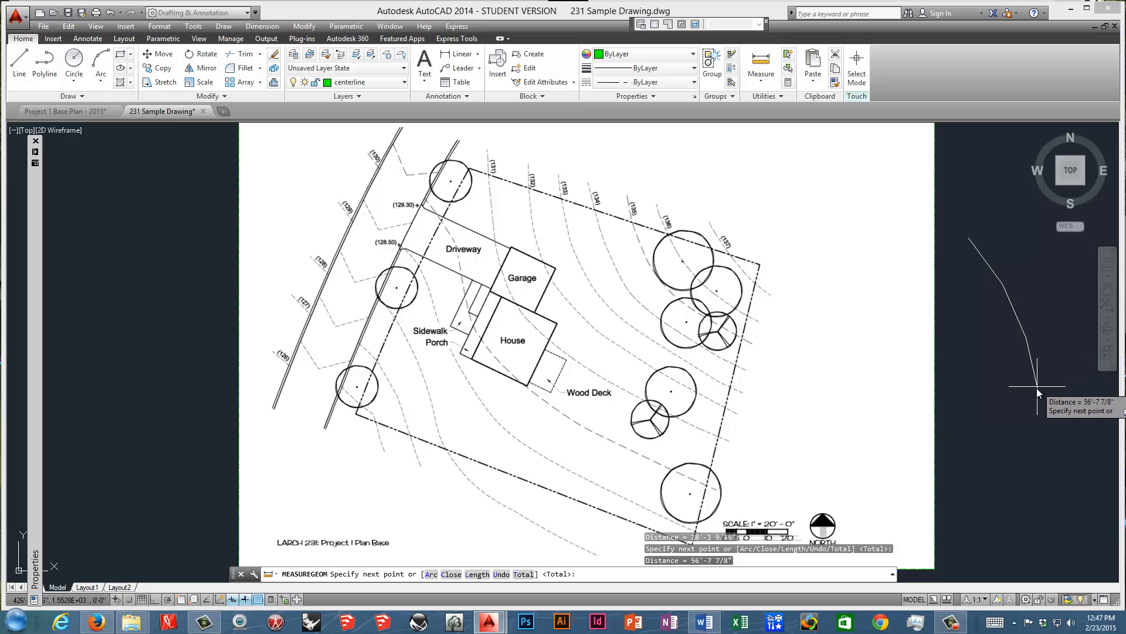
{"action": "left_click", "coordinate": [1038, 435]}
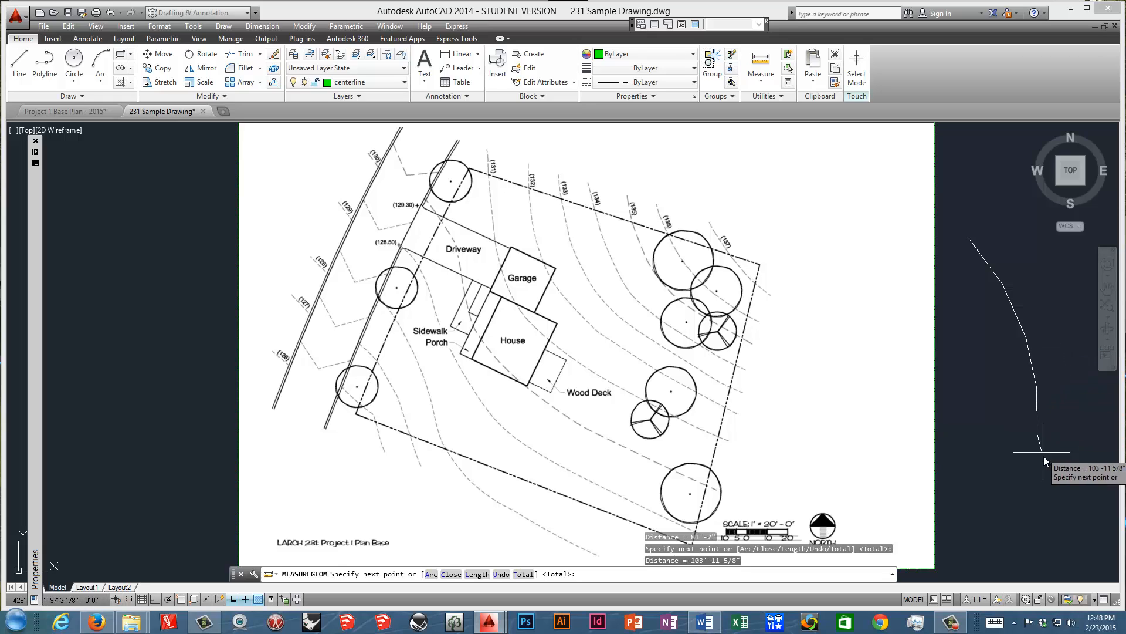
{"action": "left_click", "coordinate": [1026, 534]}
{"action": "right_click", "coordinate": [1050, 515]}
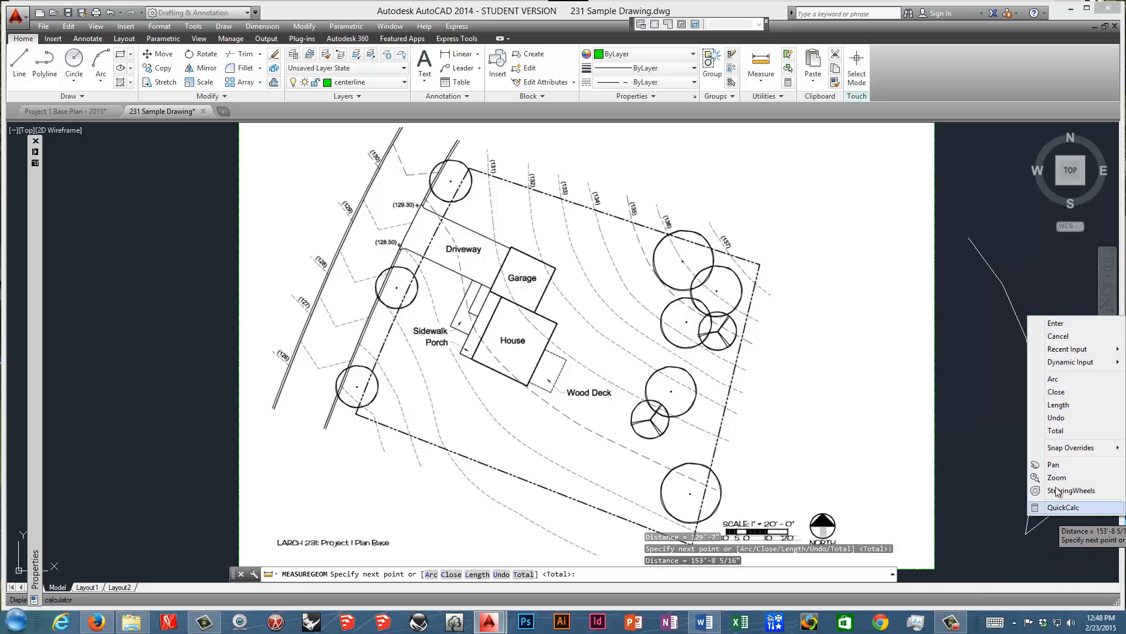
{"action": "left_click", "coordinate": [1058, 324]}
{"action": "left_click", "coordinate": [1086, 364]}
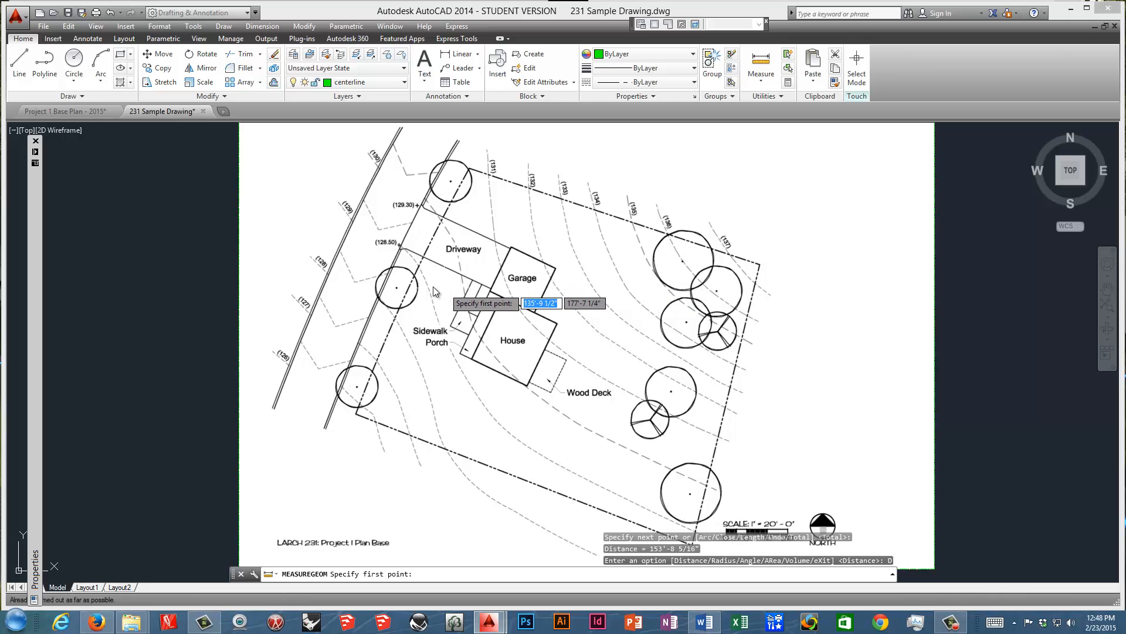
{"action": "key", "text": "Escape"}
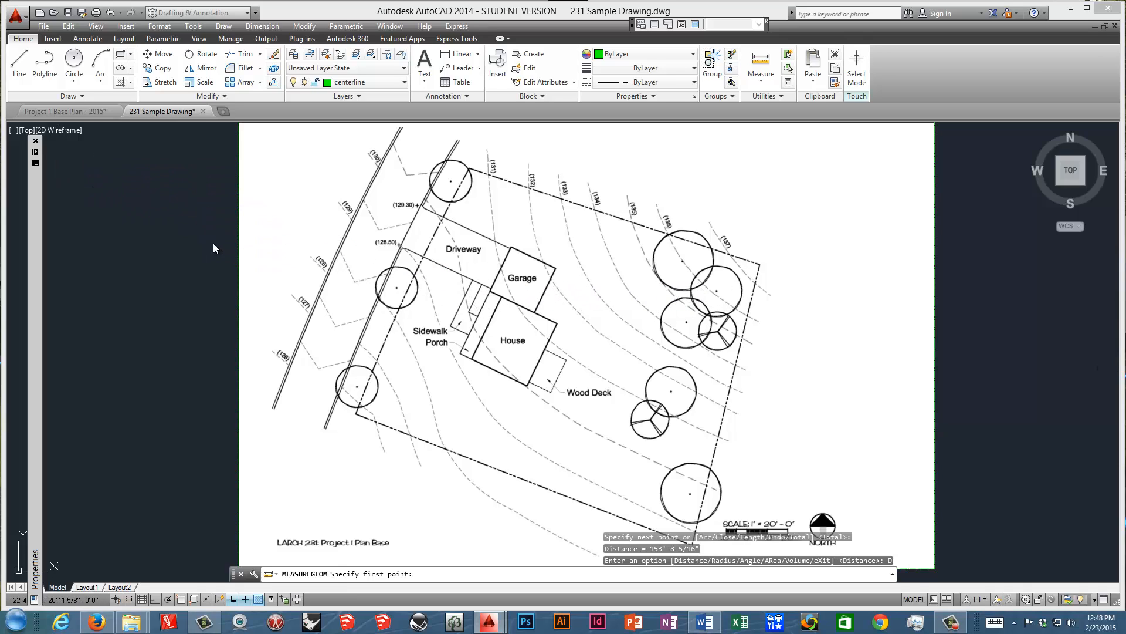
{"action": "scroll", "coordinate": [282, 318], "scroll_direction": "down", "scroll_amount": 2}
{"action": "middle_click_drag", "start_coordinate": [282, 319], "coordinate": [287, 322]}
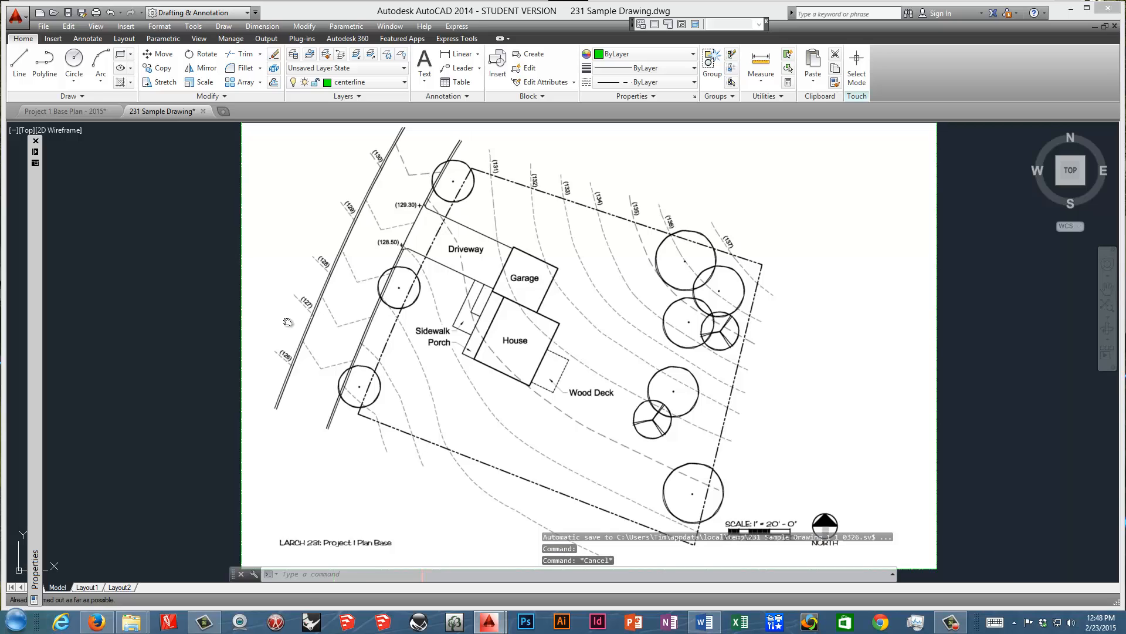
{"action": "left_click", "coordinate": [1024, 332]}
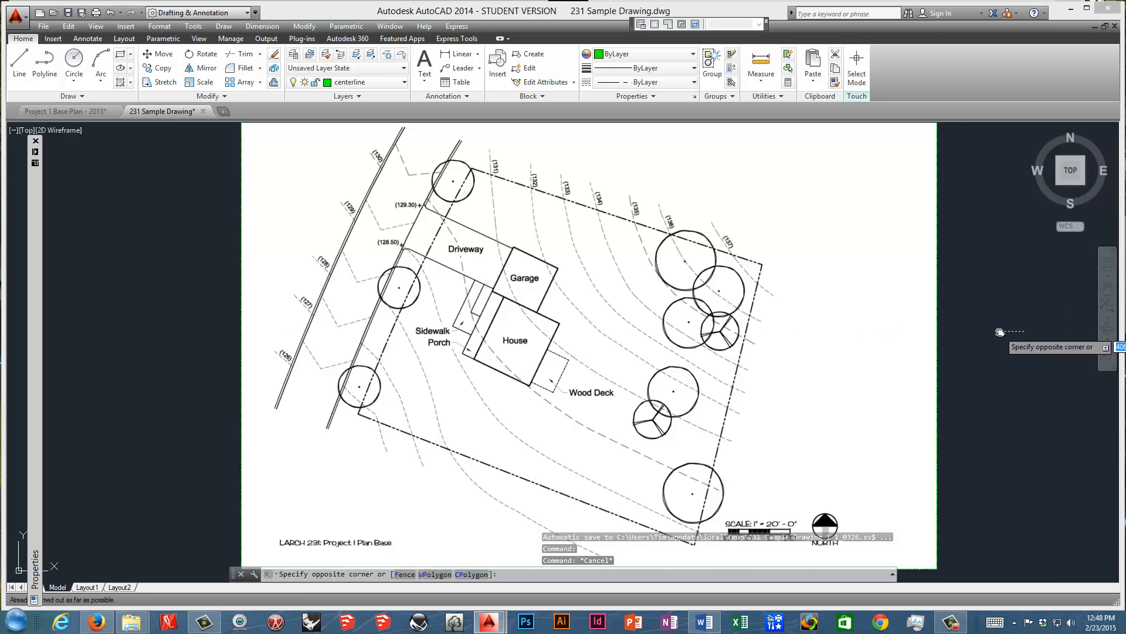
{"action": "type", "text": "z"}
{"action": "key", "text": "Return"}
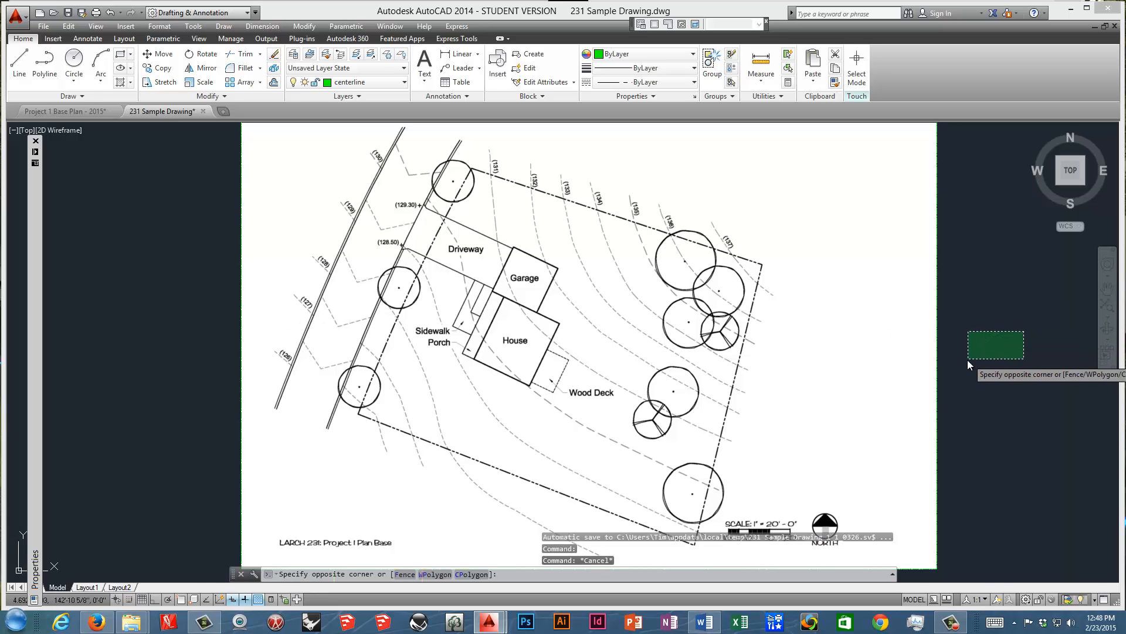
{"action": "type", "text": "e"}
{"action": "key", "text": "Escape"}
{"action": "key", "text": "Escape"}
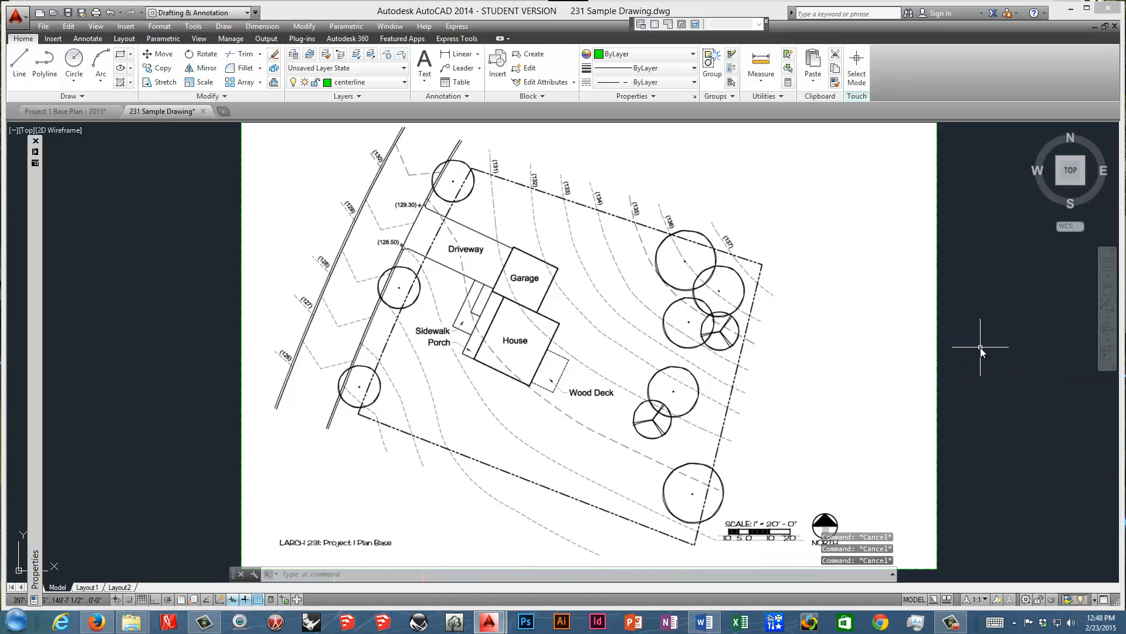
Erase the attached base plan image from the drawing.
{"action": "type", "text": "z"}
{"action": "key", "text": "Return"}
{"action": "type", "text": "e"}
{"action": "key", "text": "Return"}
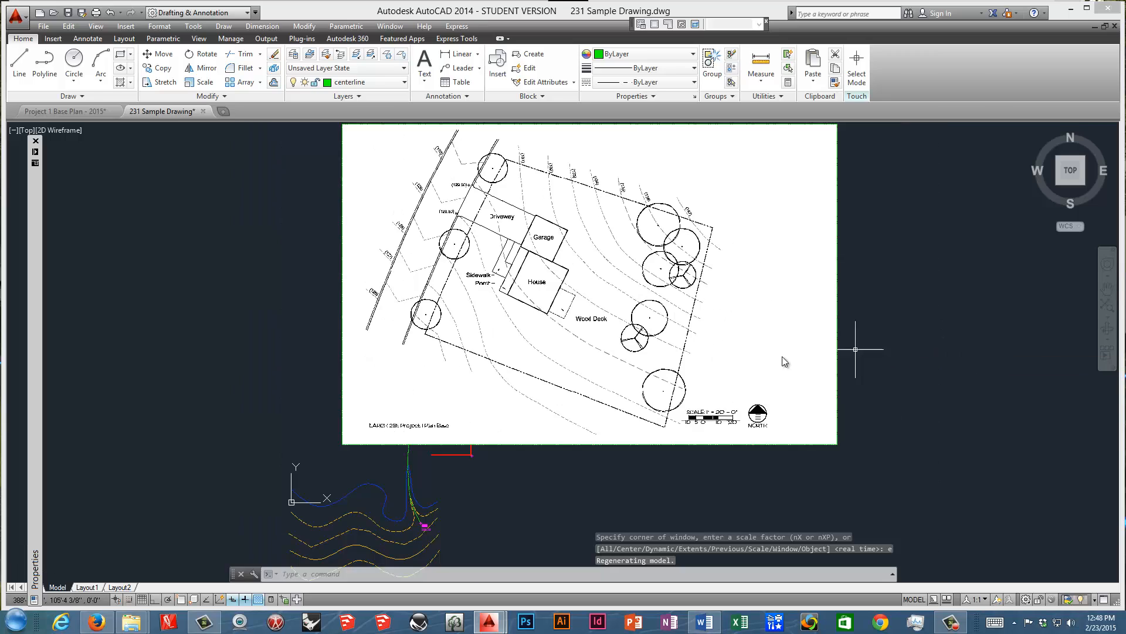
{"action": "middle_click_drag", "start_coordinate": [615, 418], "coordinate": [696, 379]}
{"action": "left_click", "coordinate": [857, 371]}
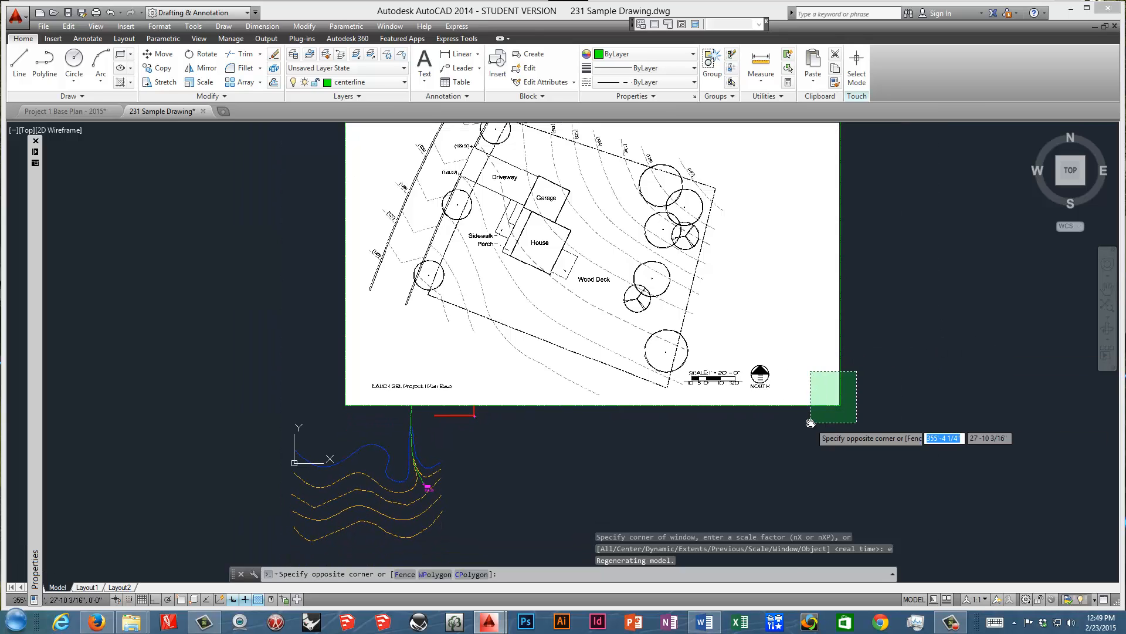
{"action": "left_click", "coordinate": [810, 422]}
{"action": "key", "text": "Delete"}
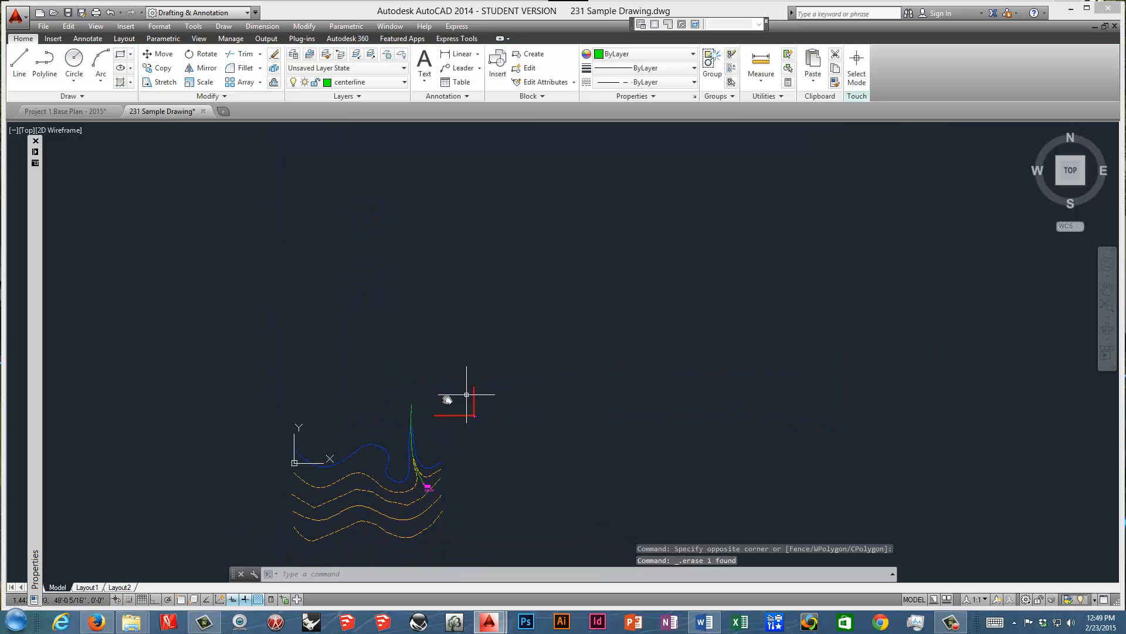
Switch to Word to read the text styles item in the AutoCAD Review for 231 document, and return to AutoCAD.
{"action": "mouse_move", "coordinate": [448, 400]}
{"action": "middle_mouse_down"}
{"action": "mouse_move", "coordinate": [503, 287]}
{"action": "mouse_move", "coordinate": [492, 297]}
{"action": "middle_mouse_up"}
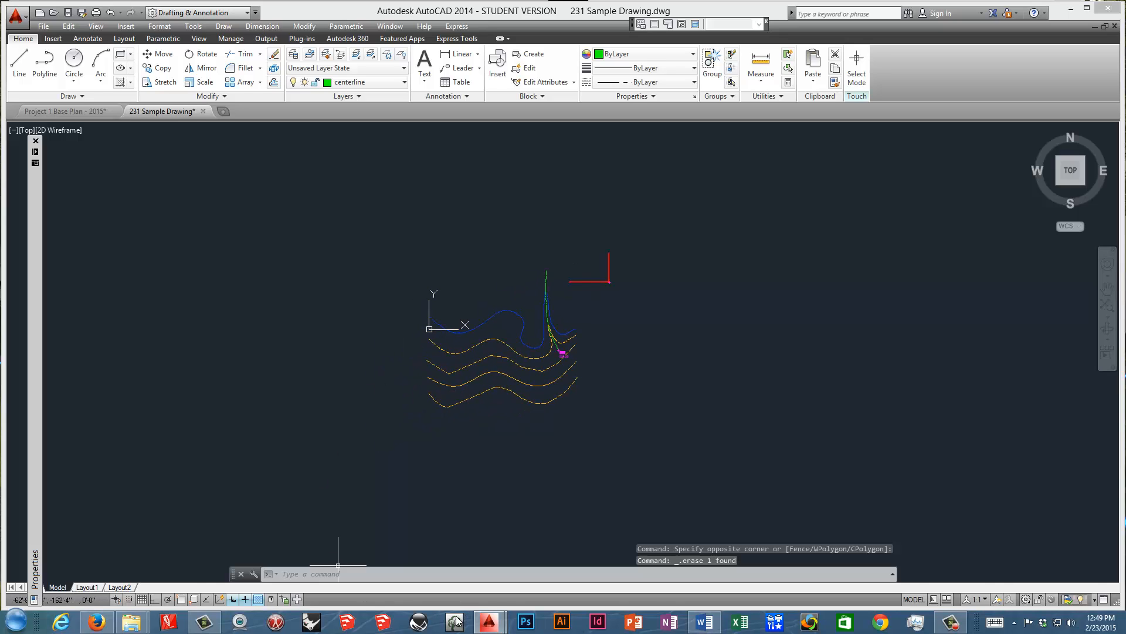
{"action": "left_click", "coordinate": [704, 621]}
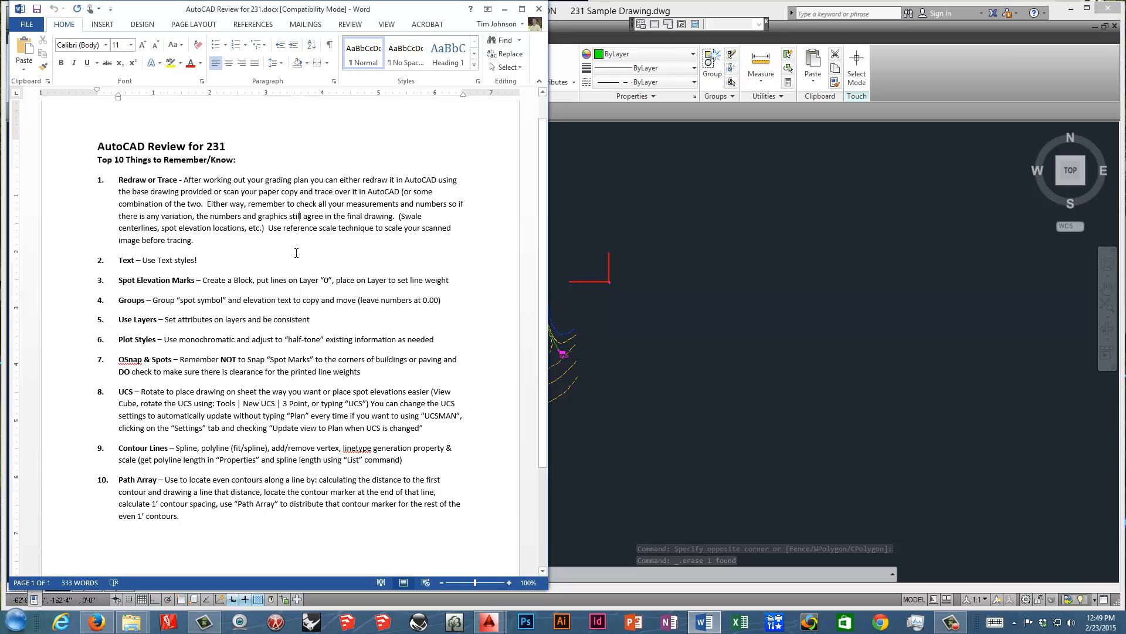
{"action": "left_click", "coordinate": [572, 220]}
Select the LPS 238.23 label and examine the font and height settings of the Spot Elevation text style.
{"action": "scroll", "coordinate": [573, 370], "scroll_direction": "up", "scroll_amount": 5}
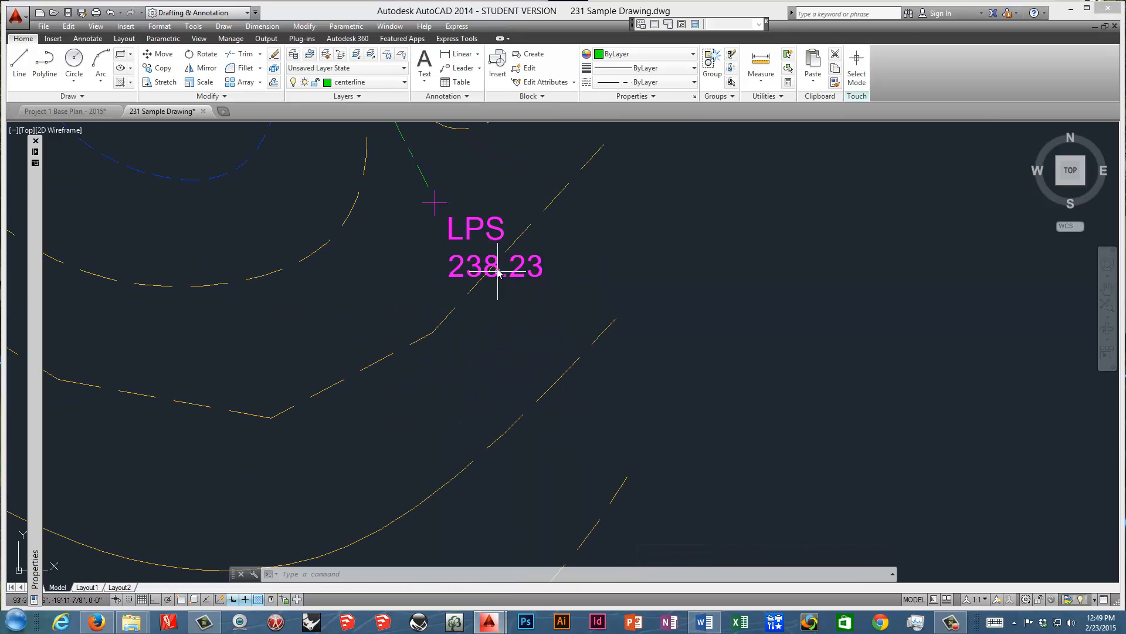
{"action": "middle_click_drag", "start_coordinate": [495, 267], "coordinate": [545, 346]}
{"action": "left_click", "coordinate": [519, 341]}
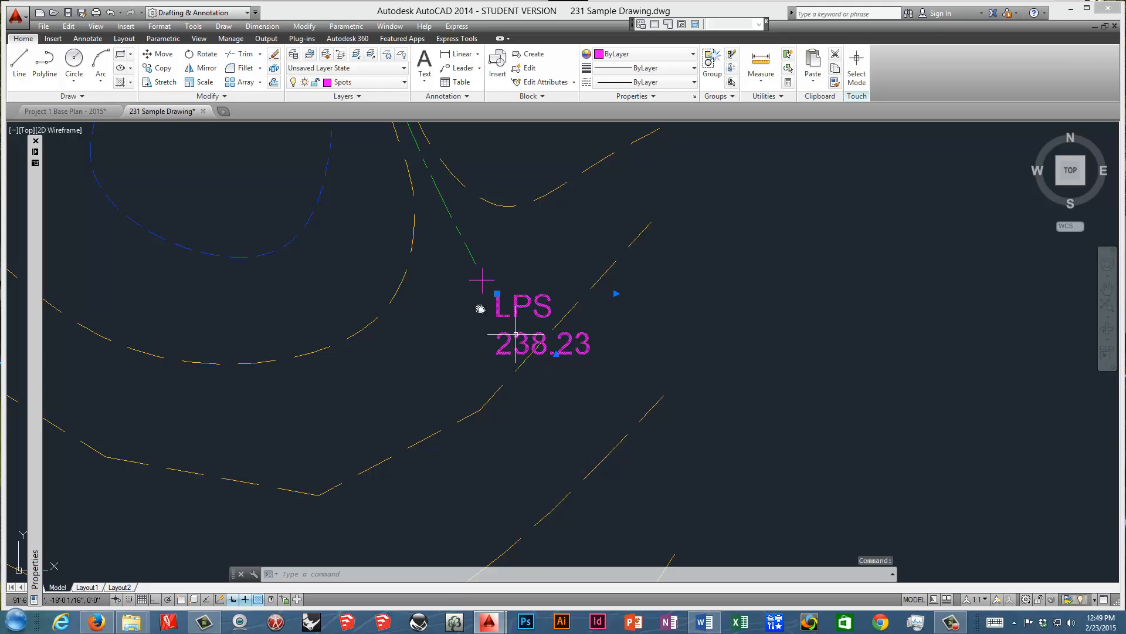
{"action": "left_click", "coordinate": [87, 38]}
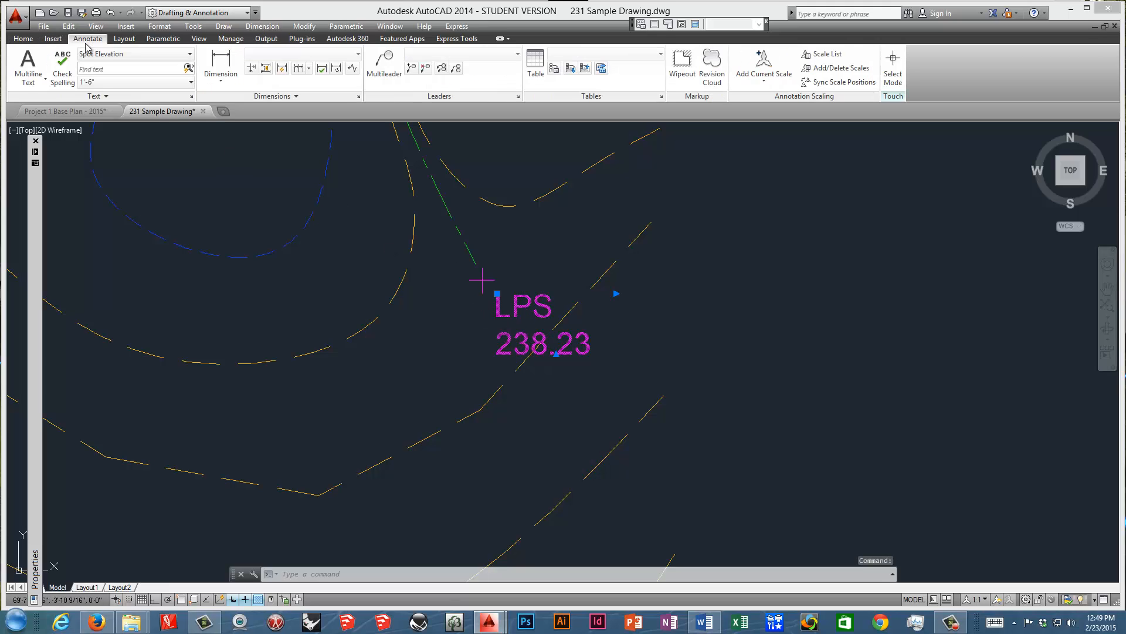
{"action": "left_click", "coordinate": [191, 97]}
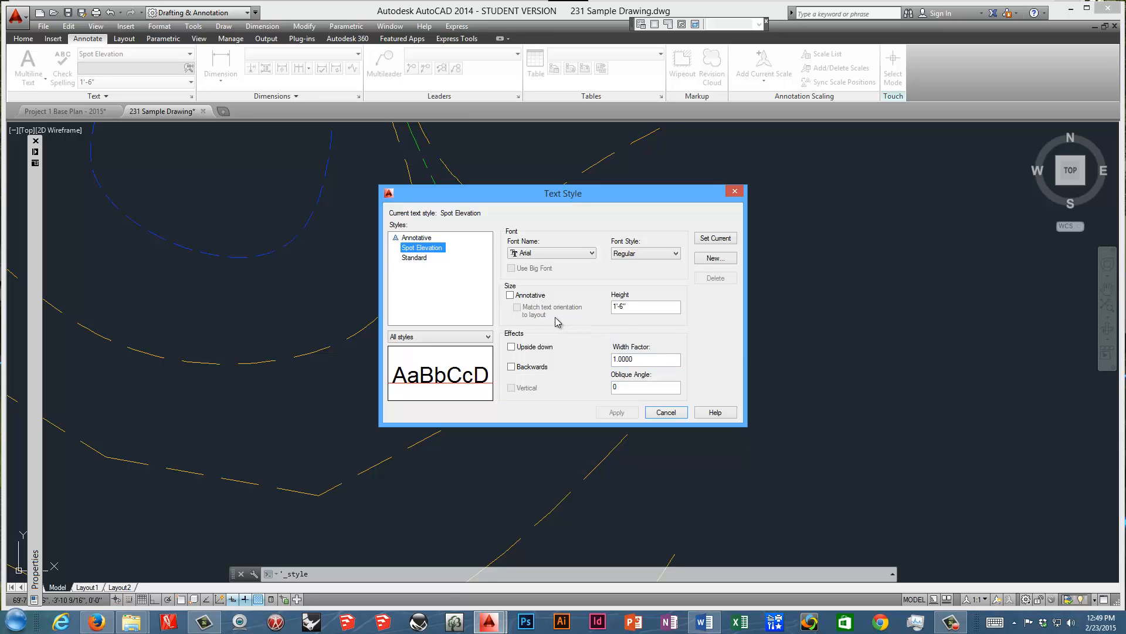
{"action": "left_click", "coordinate": [665, 412]}
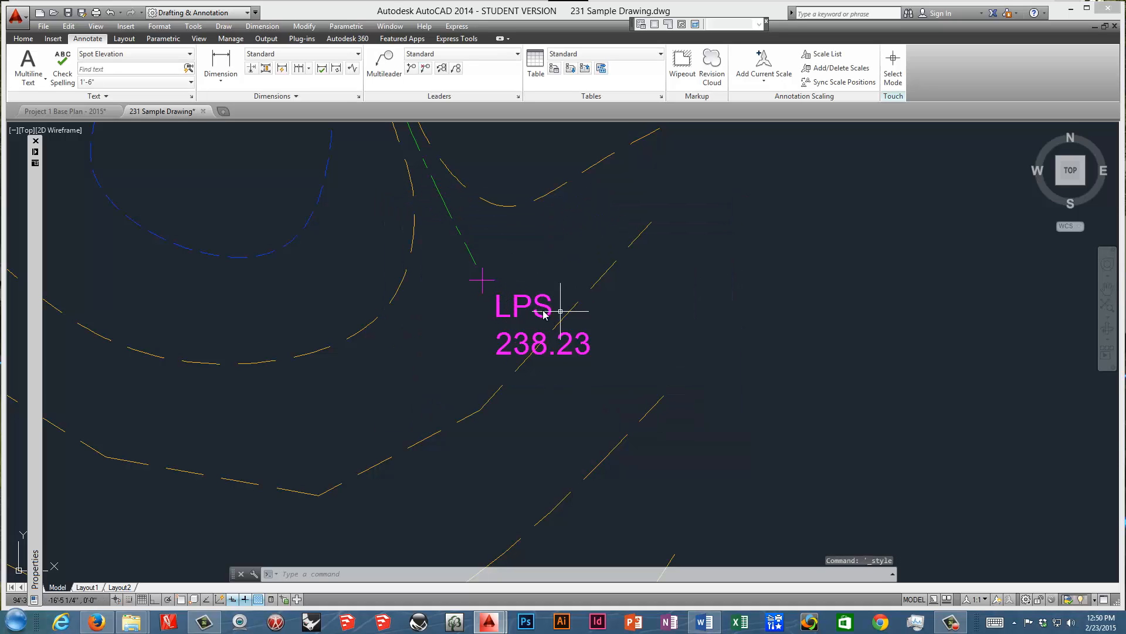
{"action": "middle_click_drag", "start_coordinate": [533, 313], "coordinate": [562, 323]}
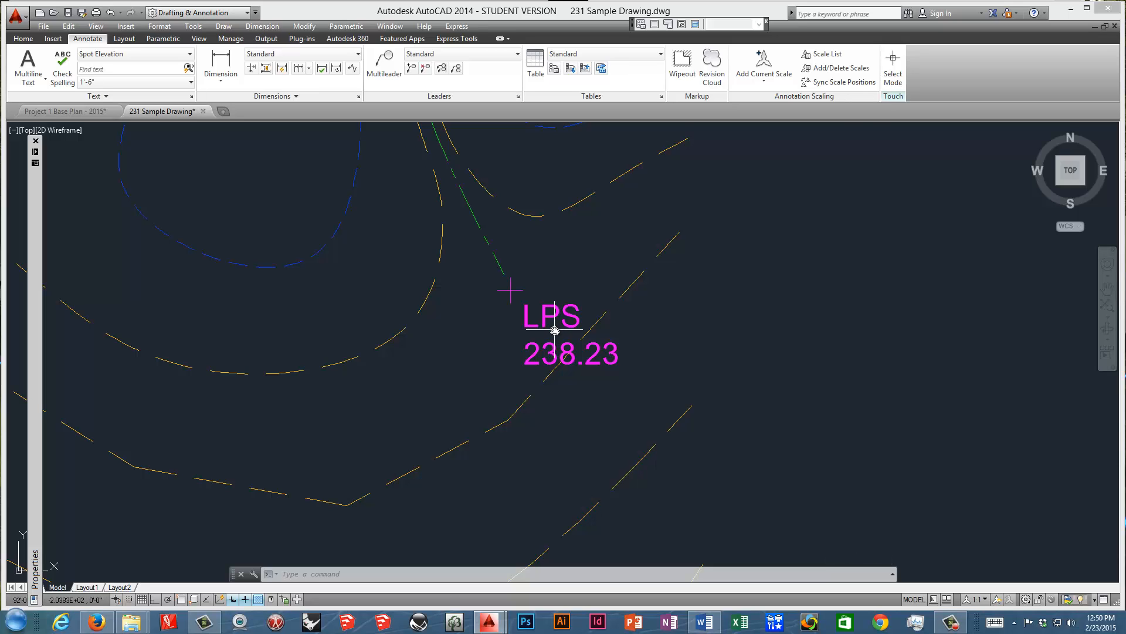
Read the spot elevation marks item in the Word review list, and inspect the layer of the spot mark block's vertical line in the Block Editor.
{"action": "left_click", "coordinate": [704, 622]}
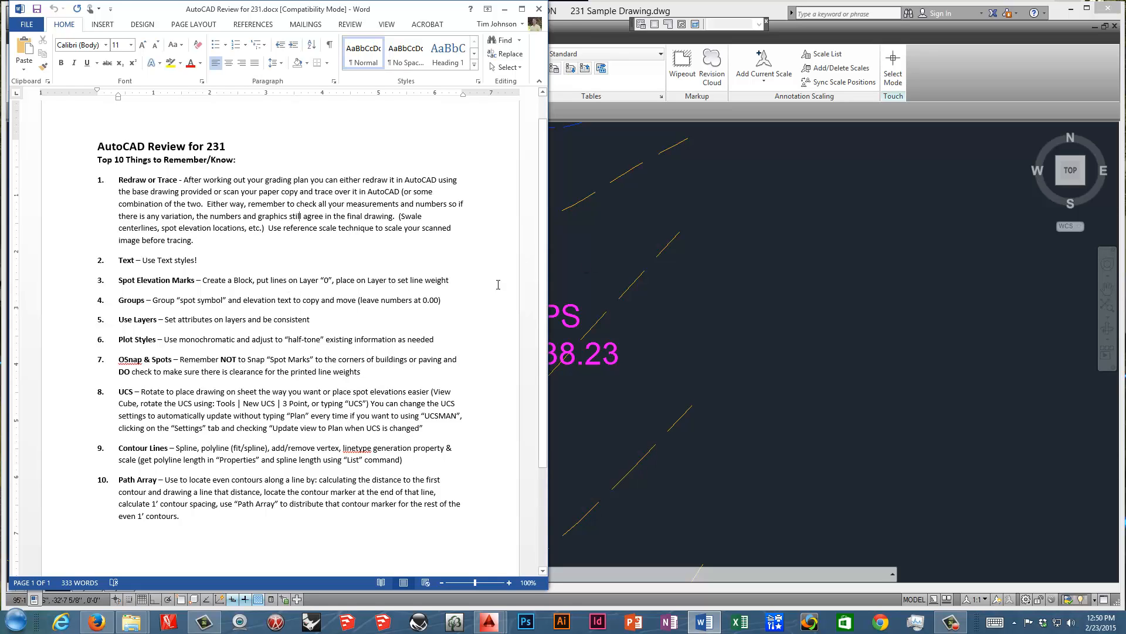
{"action": "left_click", "coordinate": [575, 265]}
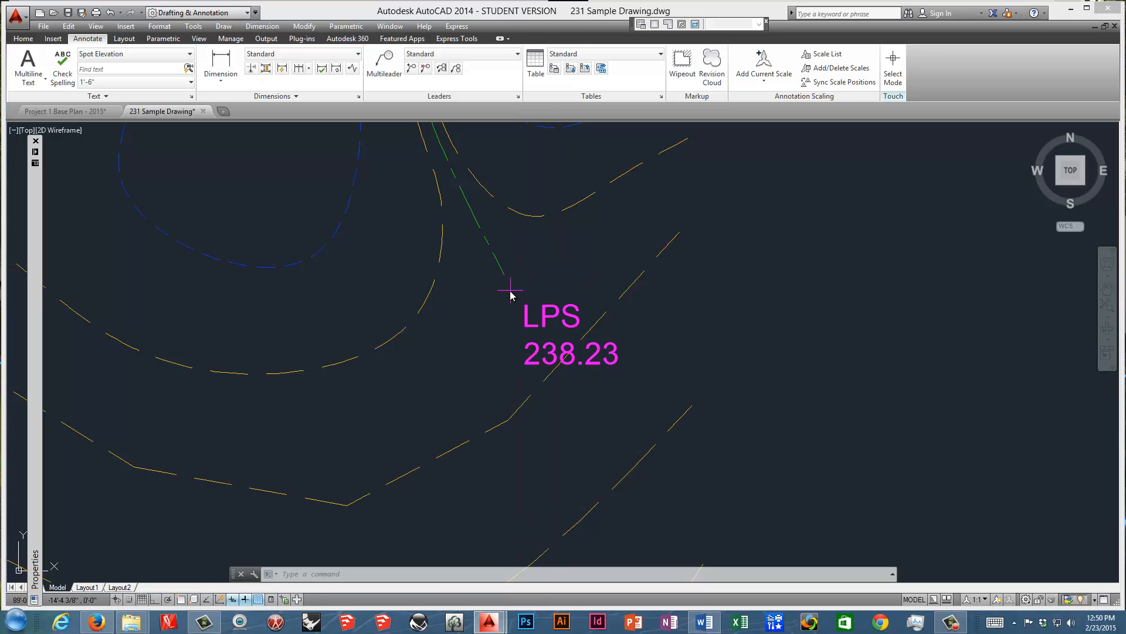
{"action": "scroll", "coordinate": [513, 295], "scroll_direction": "up", "scroll_amount": 3}
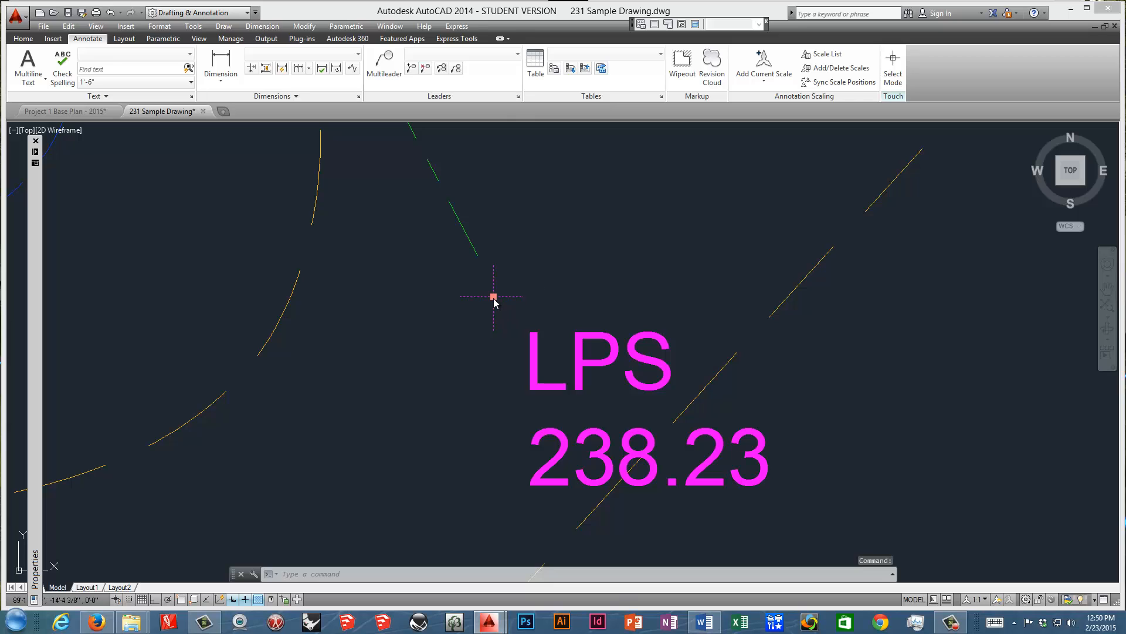
{"action": "right_click", "coordinate": [493, 297]}
{"action": "left_click", "coordinate": [529, 302]}
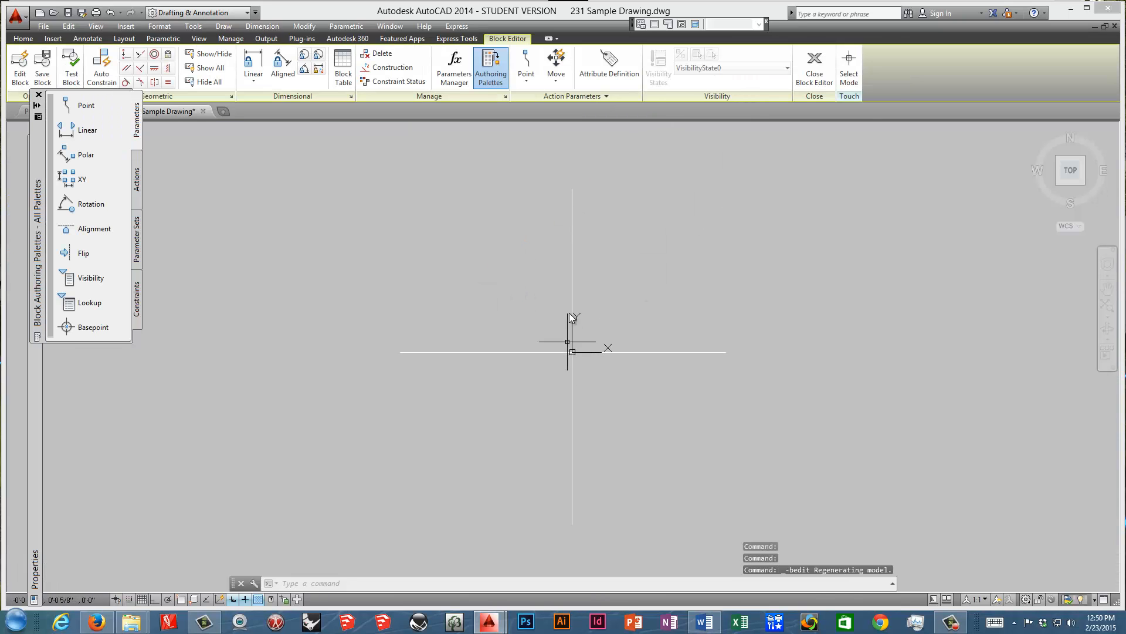
{"action": "left_click", "coordinate": [572, 264]}
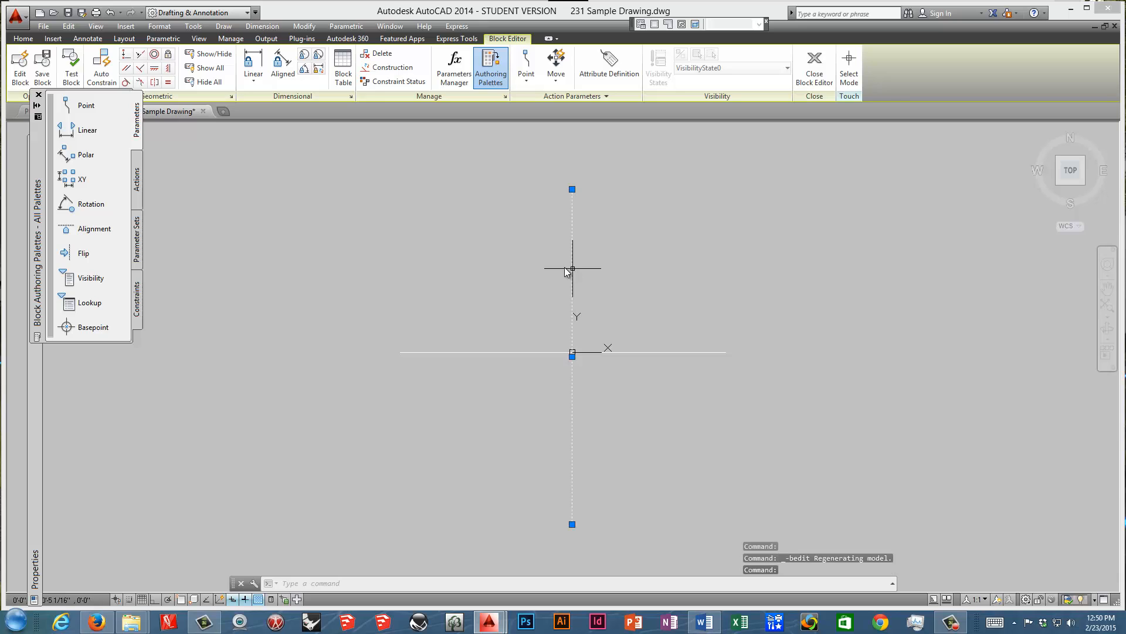
{"action": "left_click", "coordinate": [24, 40]}
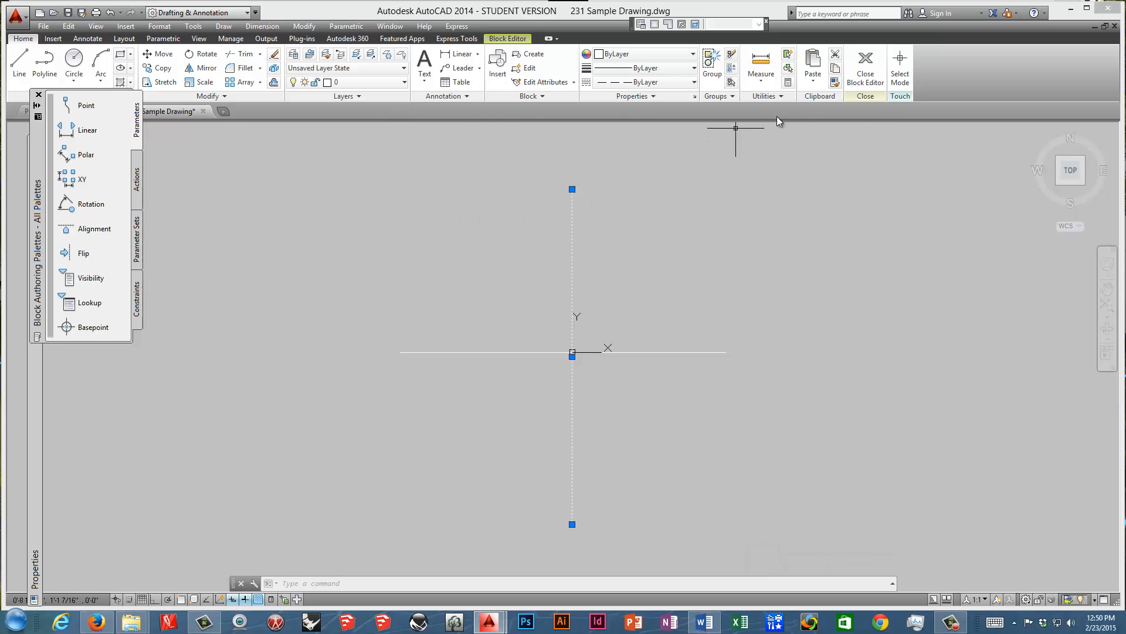
{"action": "left_click", "coordinate": [866, 66]}
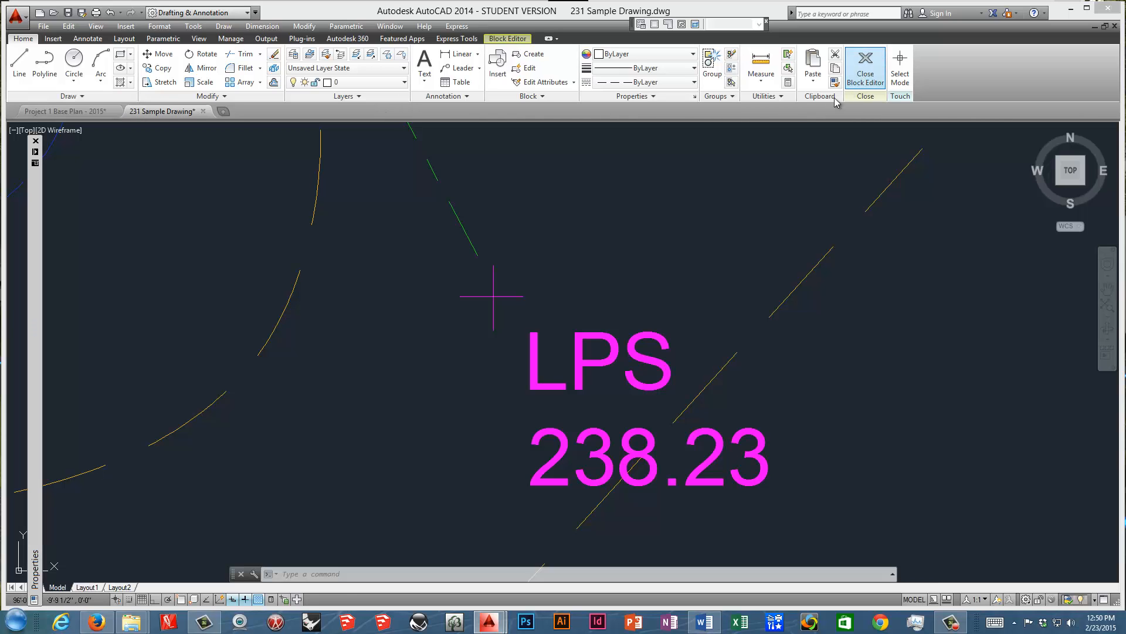
Check which layer the spot mark beside the LPS label is on, and view the Spots layer's lineweight options without changing them.
{"action": "scroll", "coordinate": [503, 289], "scroll_direction": "down", "scroll_amount": 4}
{"action": "left_click", "coordinate": [501, 290]}
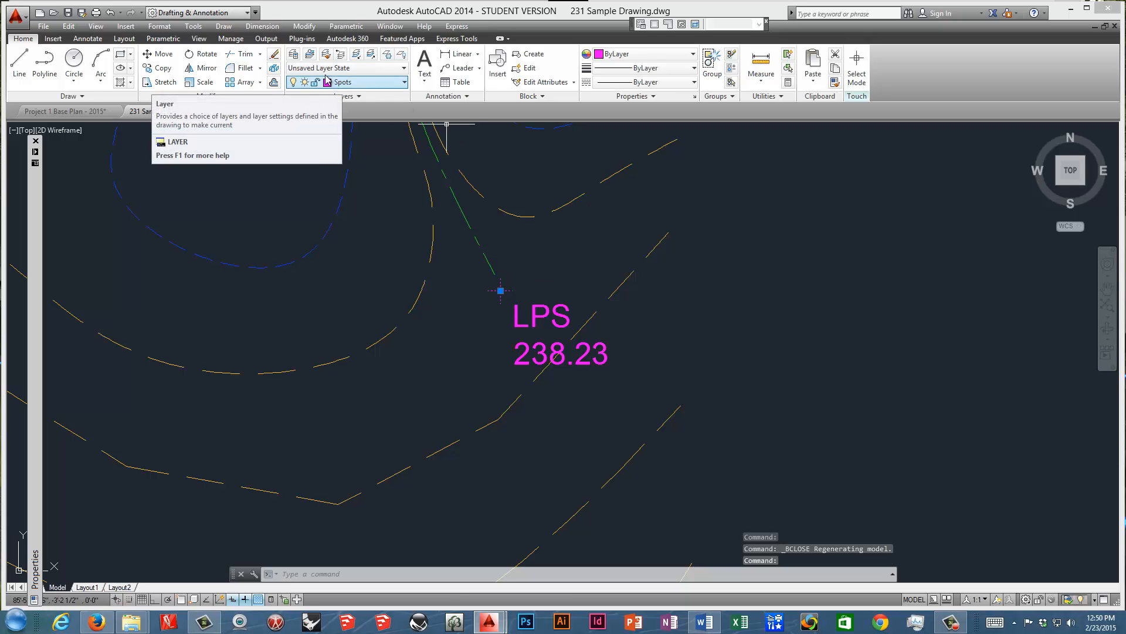
{"action": "left_click", "coordinate": [292, 53]}
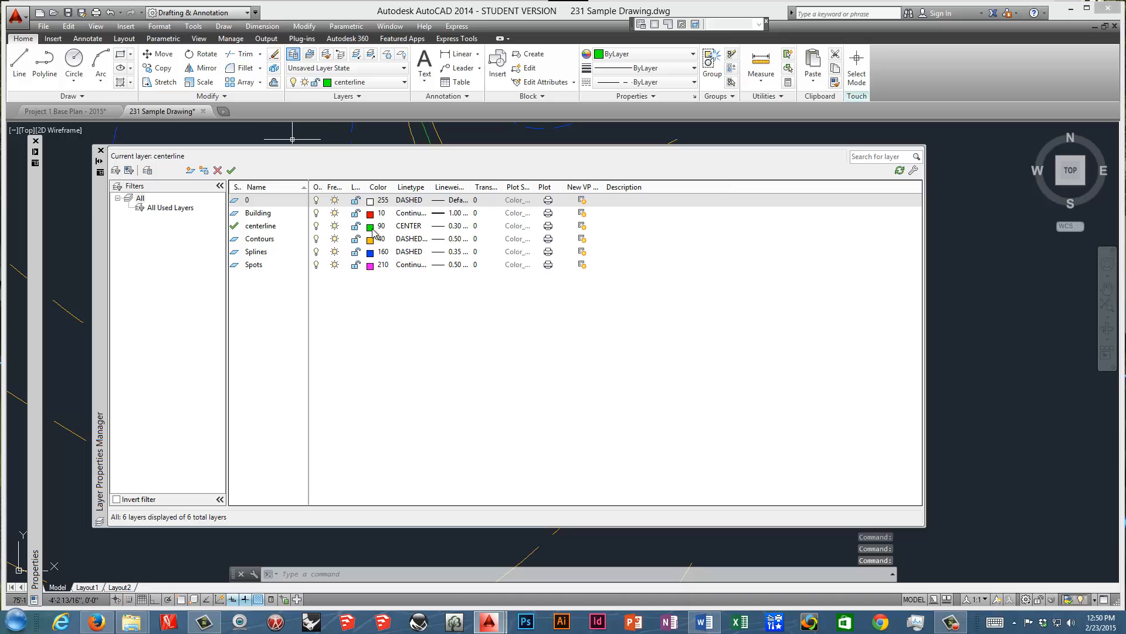
{"action": "left_click", "coordinate": [451, 265]}
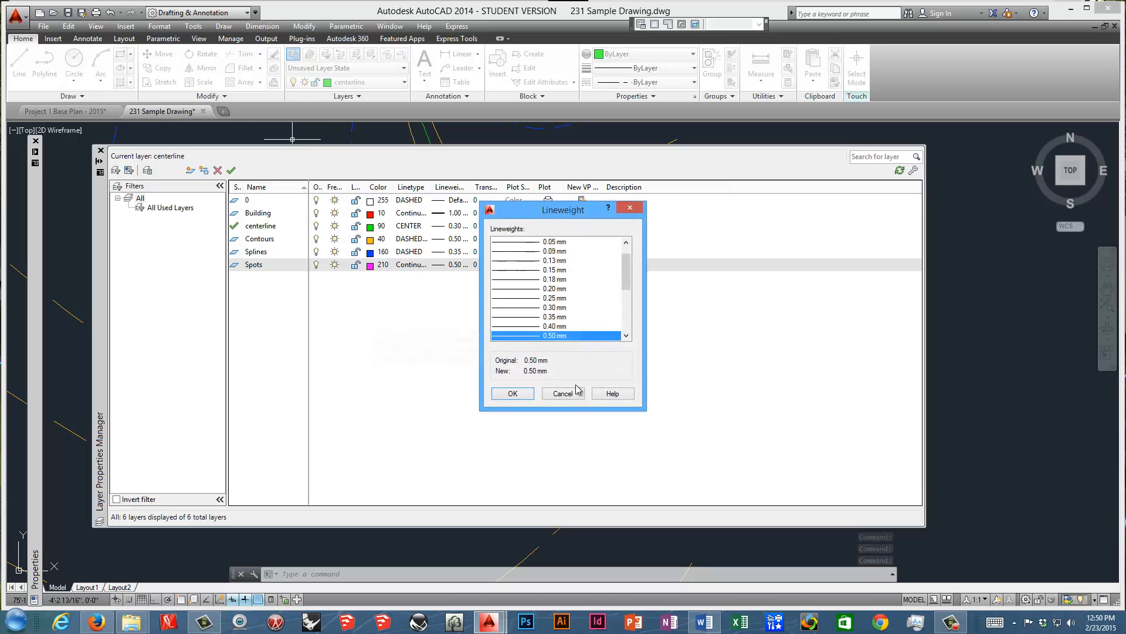
{"action": "left_click", "coordinate": [569, 393]}
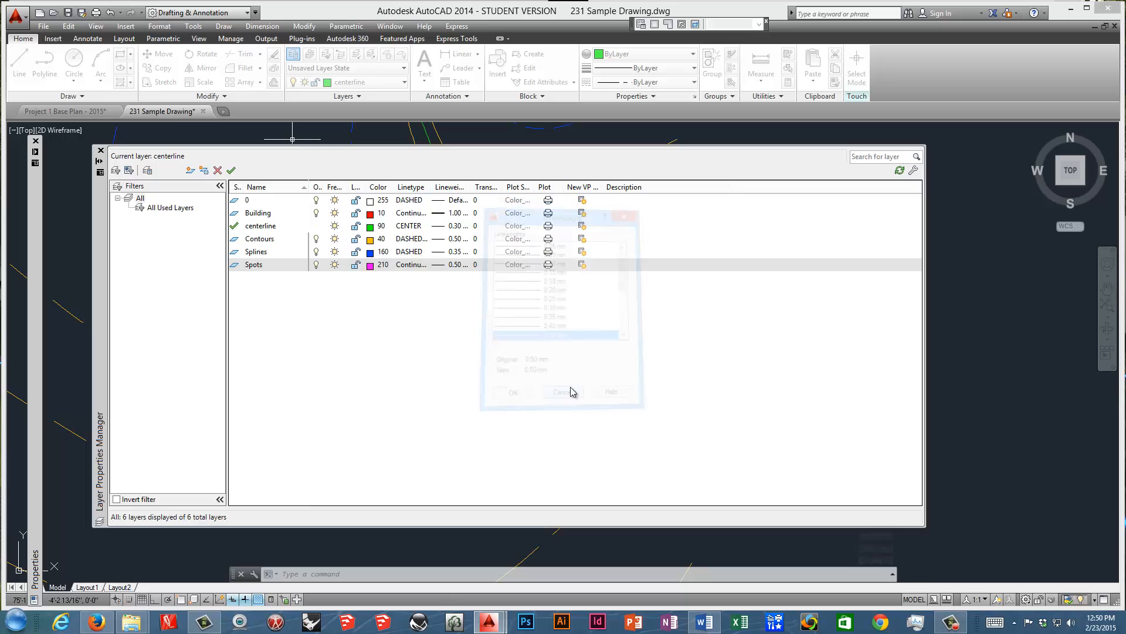
Close the layer manager, read the Groups item in the Word review list, and return to the AutoCAD drawing.
{"action": "left_click", "coordinate": [101, 151]}
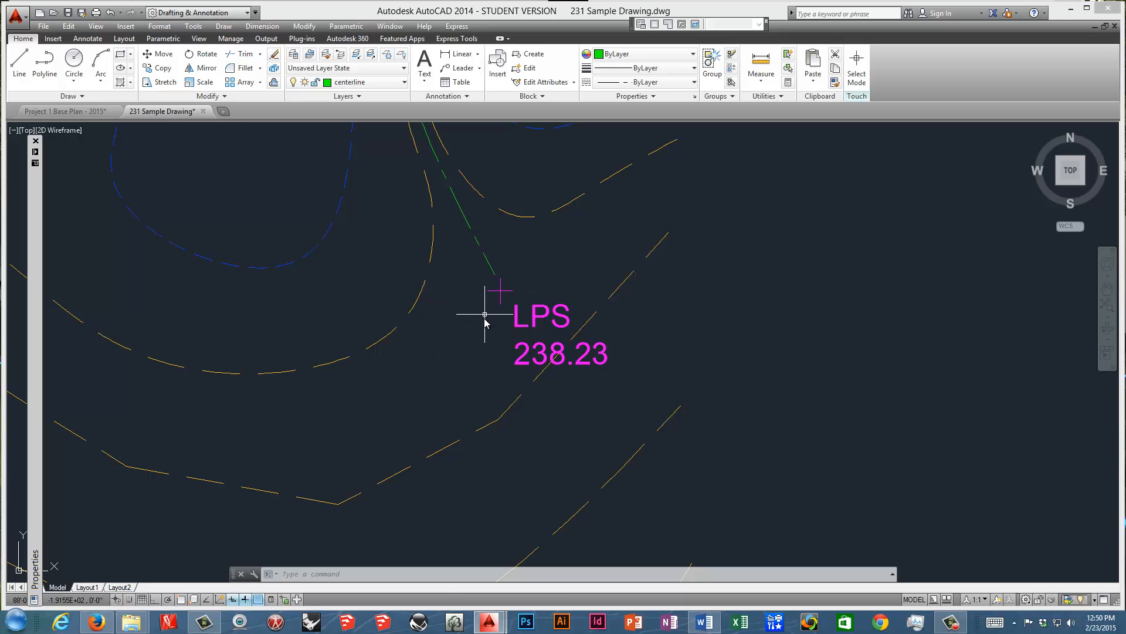
{"action": "left_click", "coordinate": [704, 621]}
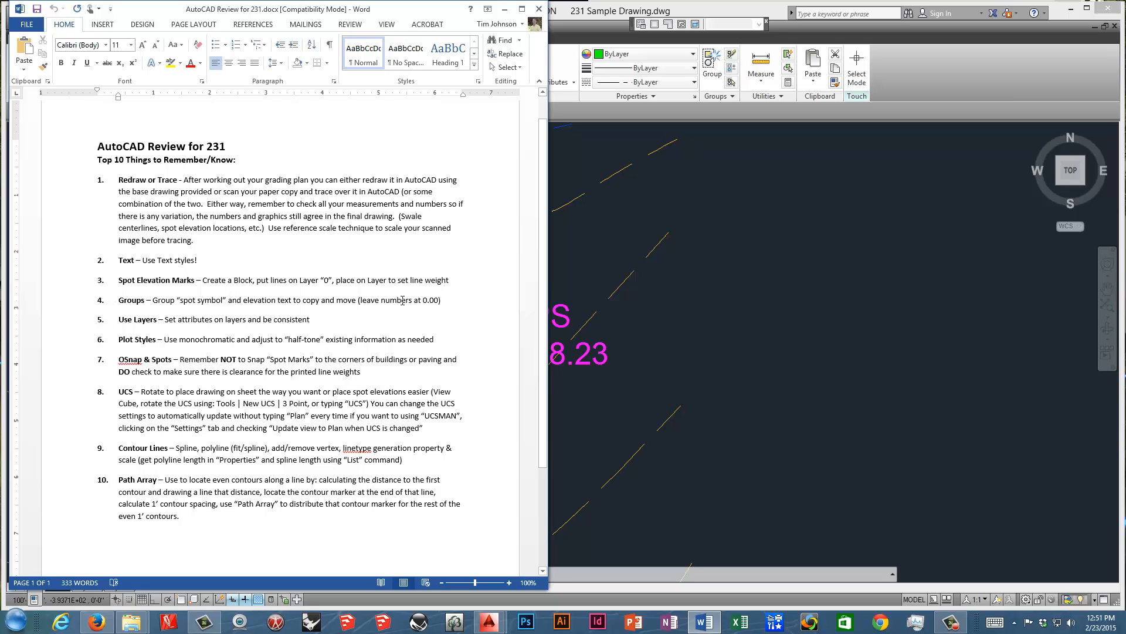
{"action": "left_click", "coordinate": [557, 299]}
{"action": "scroll", "coordinate": [499, 311], "scroll_direction": "up", "scroll_amount": 4}
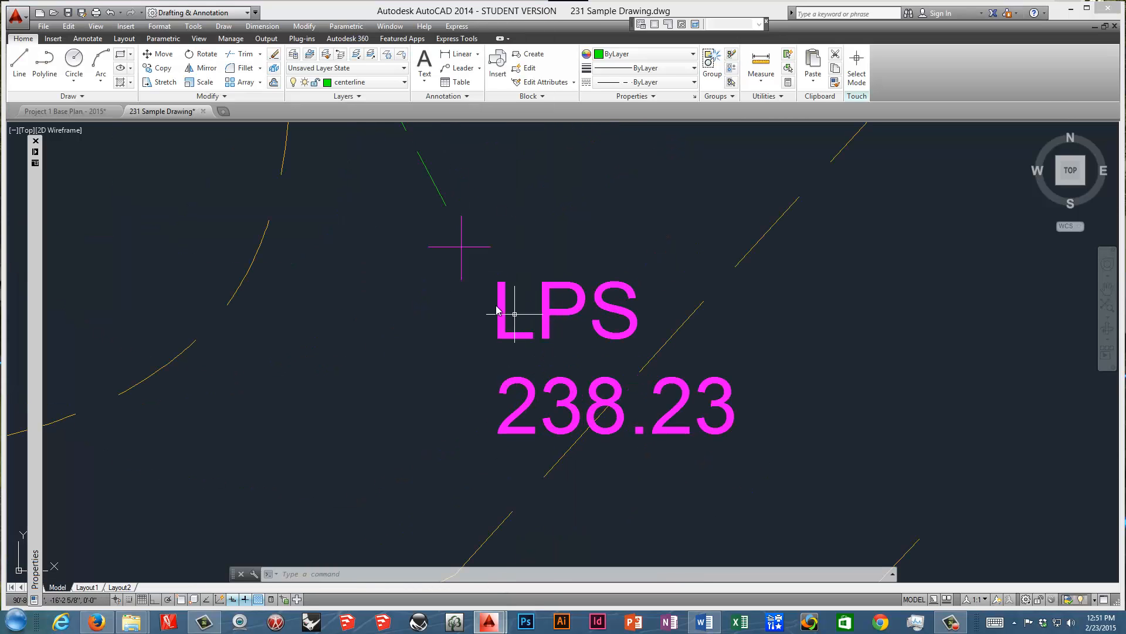
Copy the LPS 238.23 label into the empty area east of the contour lines.
{"action": "left_click", "coordinate": [546, 315]}
{"action": "scroll", "coordinate": [540, 310], "scroll_direction": "down", "scroll_amount": 6}
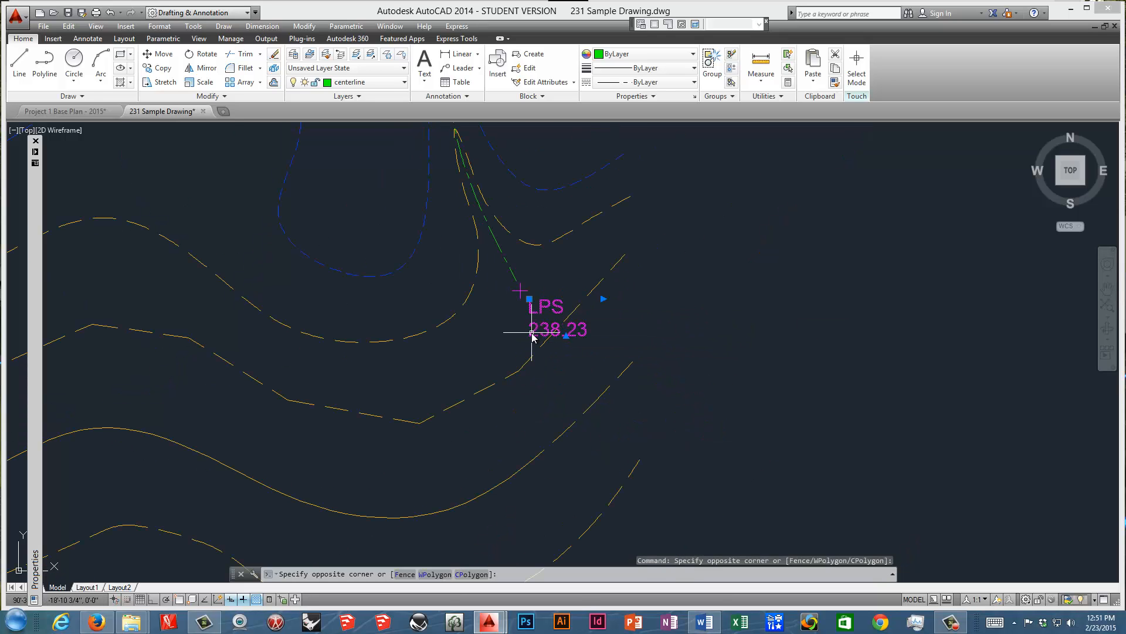
{"action": "left_click", "coordinate": [531, 329]}
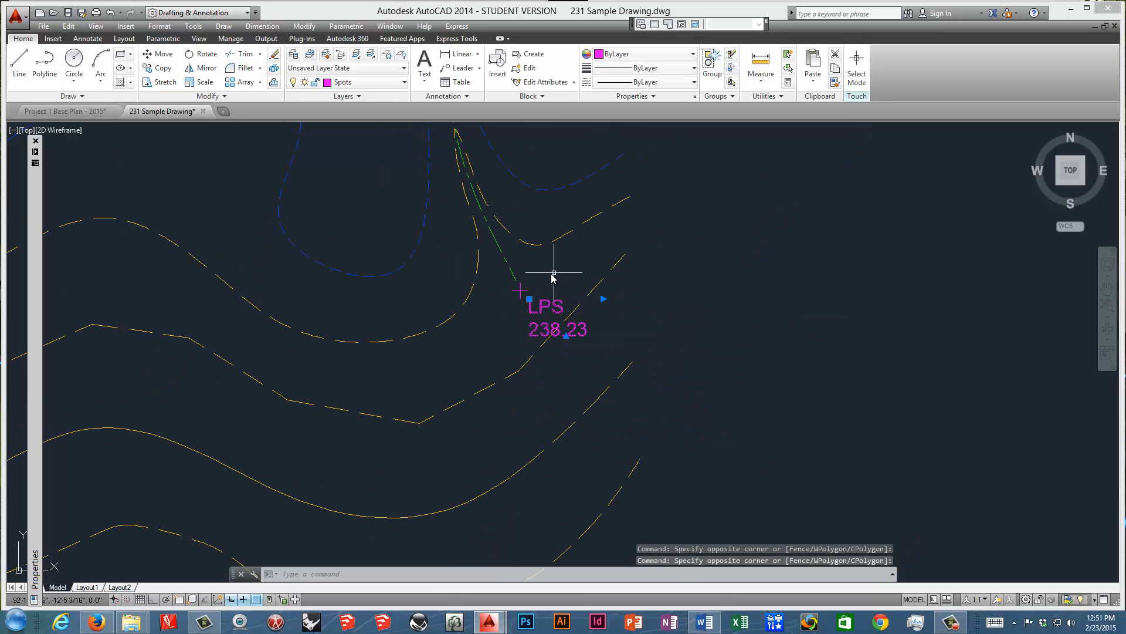
{"action": "key", "text": "Escape"}
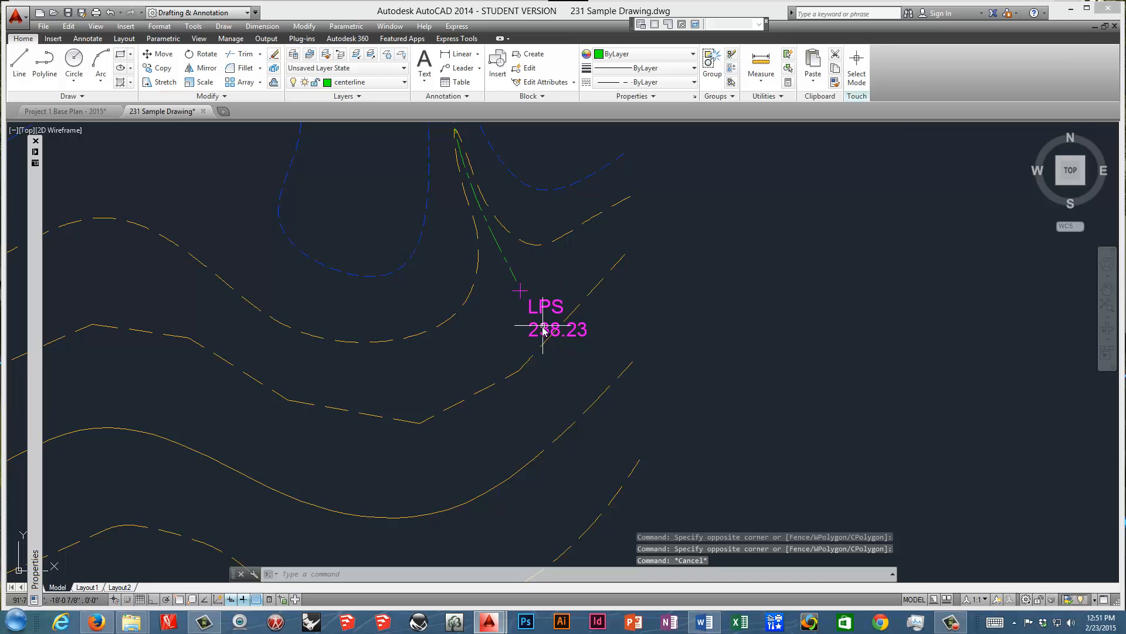
{"action": "left_click", "coordinate": [545, 327]}
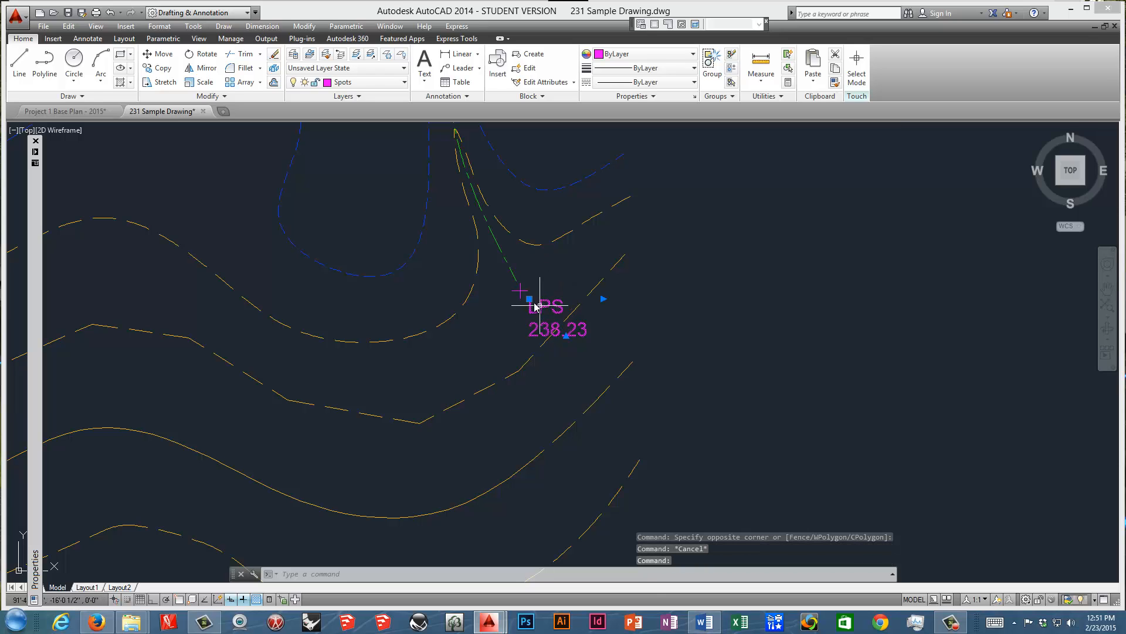
{"action": "right_click", "coordinate": [528, 295]}
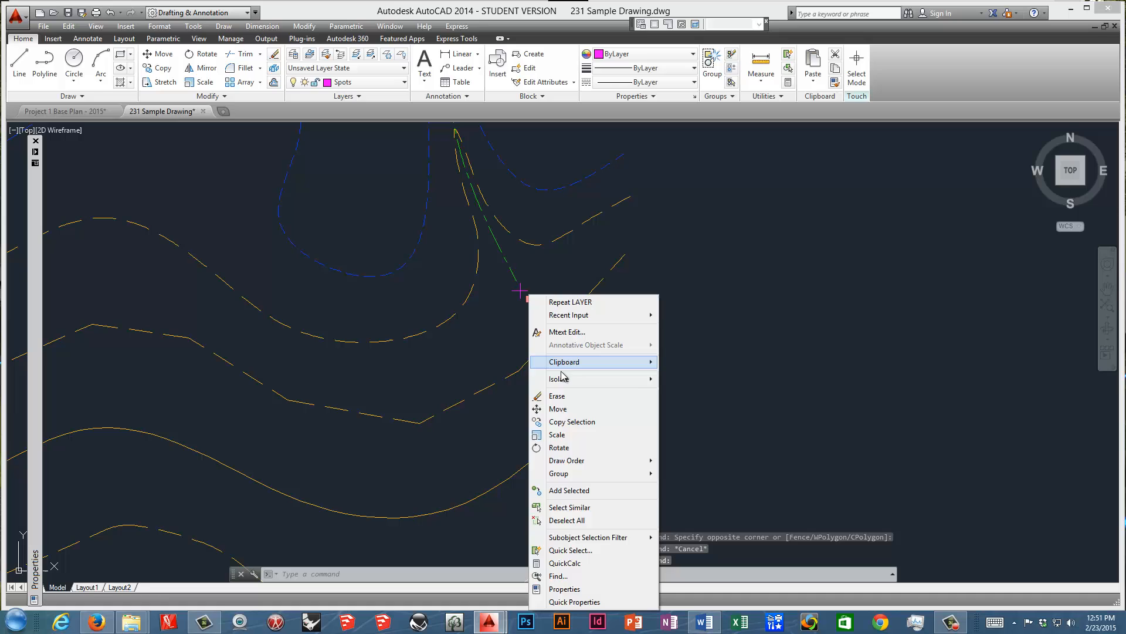
{"action": "left_click", "coordinate": [563, 423]}
{"action": "left_click", "coordinate": [530, 300]}
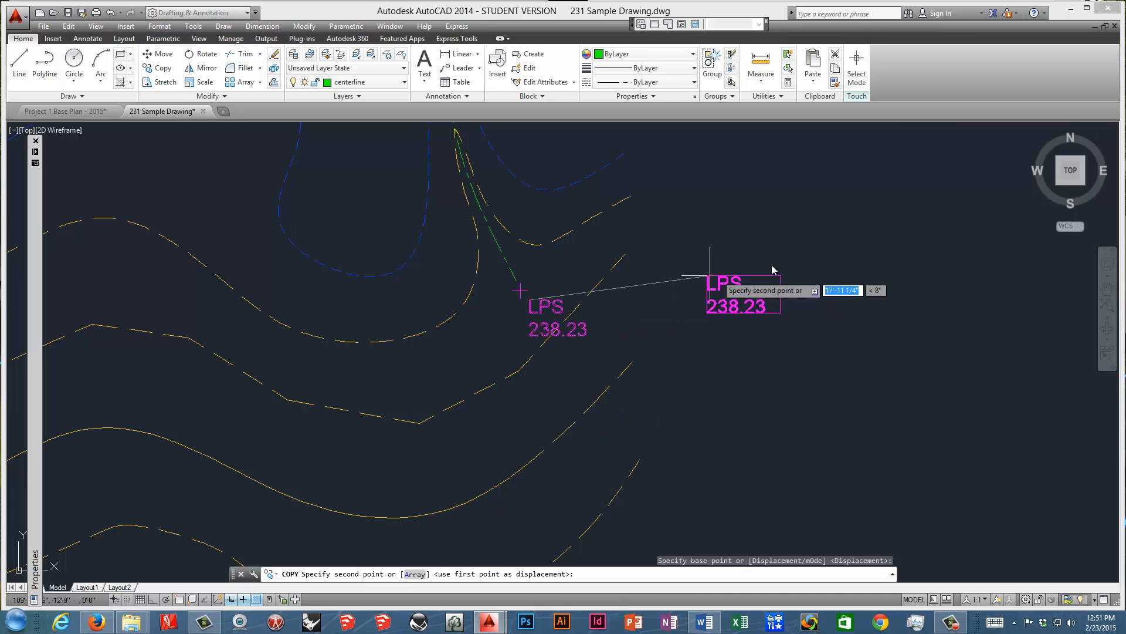
{"action": "left_click", "coordinate": [778, 269]}
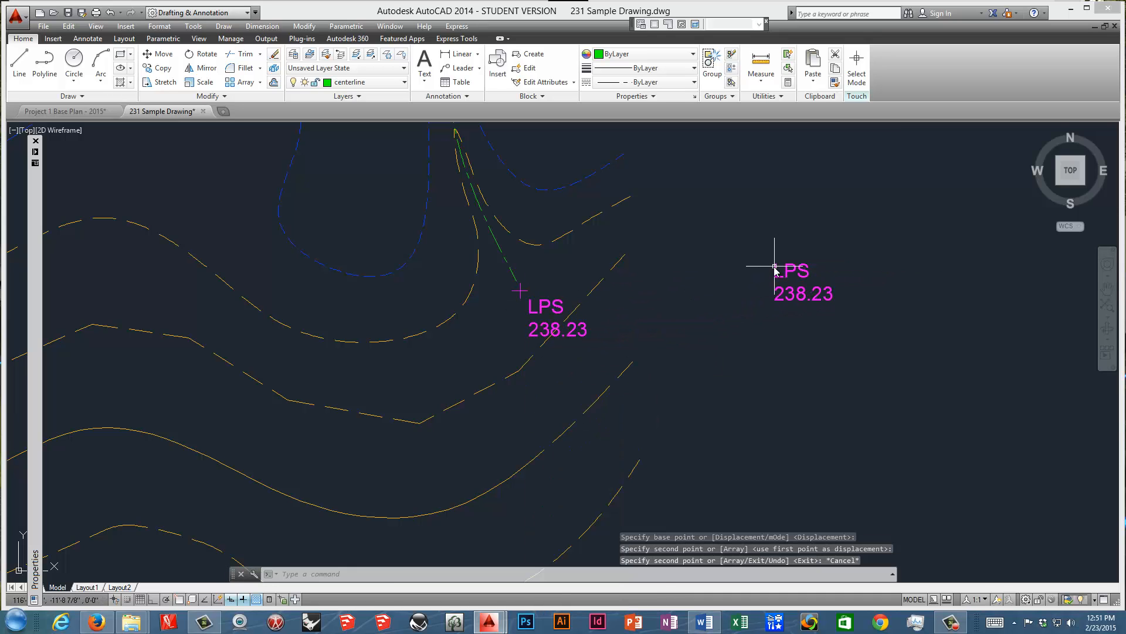
{"action": "key", "text": "Escape"}
Copy the spot mark beside the original LPS label to the upper-left corner of the copied label.
{"action": "right_click", "coordinate": [521, 292]}
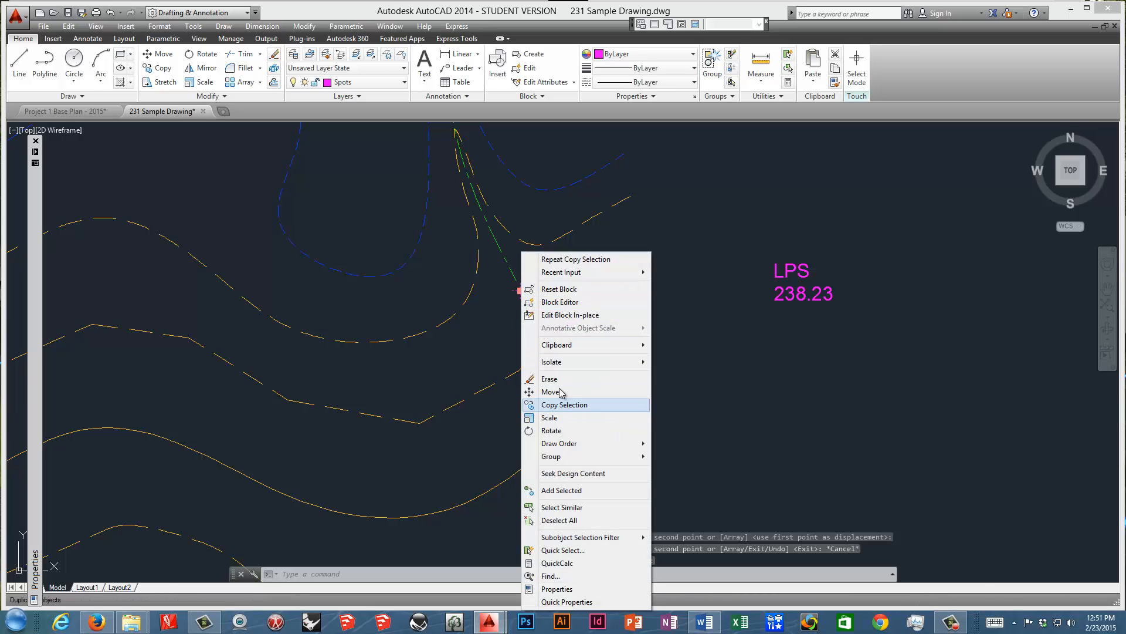
{"action": "left_click", "coordinate": [572, 404]}
{"action": "left_click", "coordinate": [520, 288]}
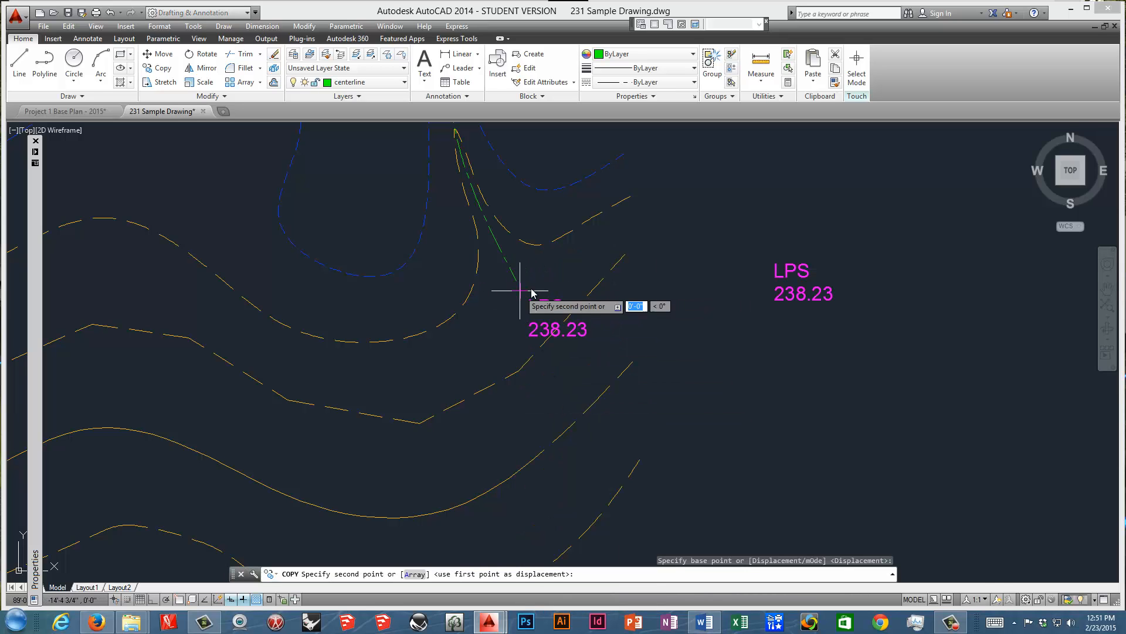
{"action": "left_click", "coordinate": [762, 256]}
{"action": "key", "text": "Escape"}
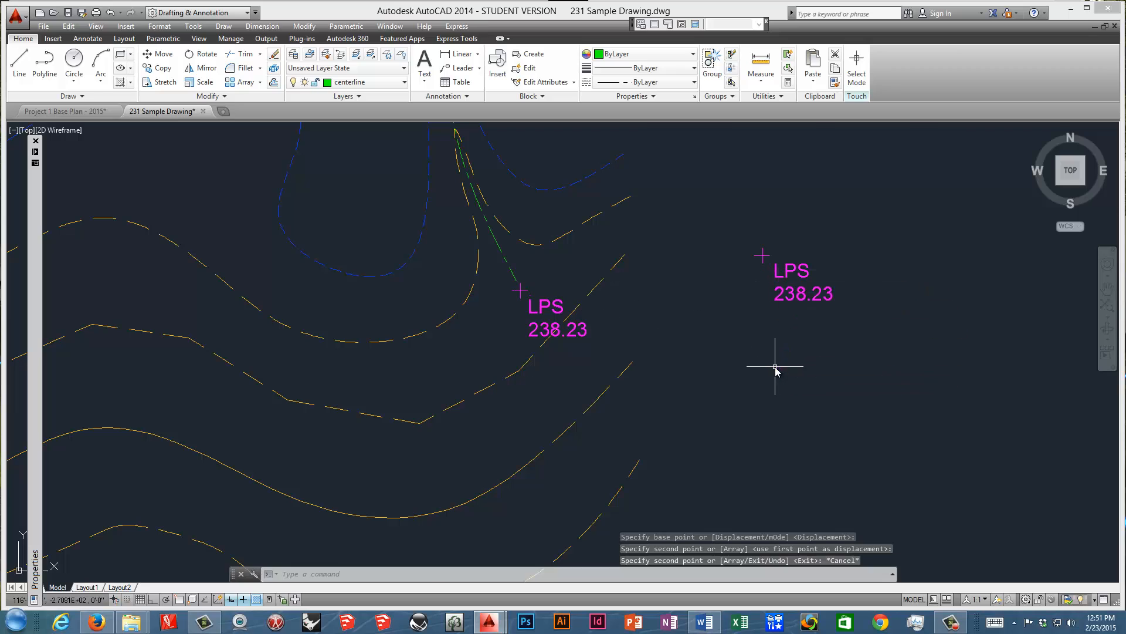
Widen the copied label's text frame to fit one line and change its text to LPS 000.00.
{"action": "left_click", "coordinate": [792, 270]}
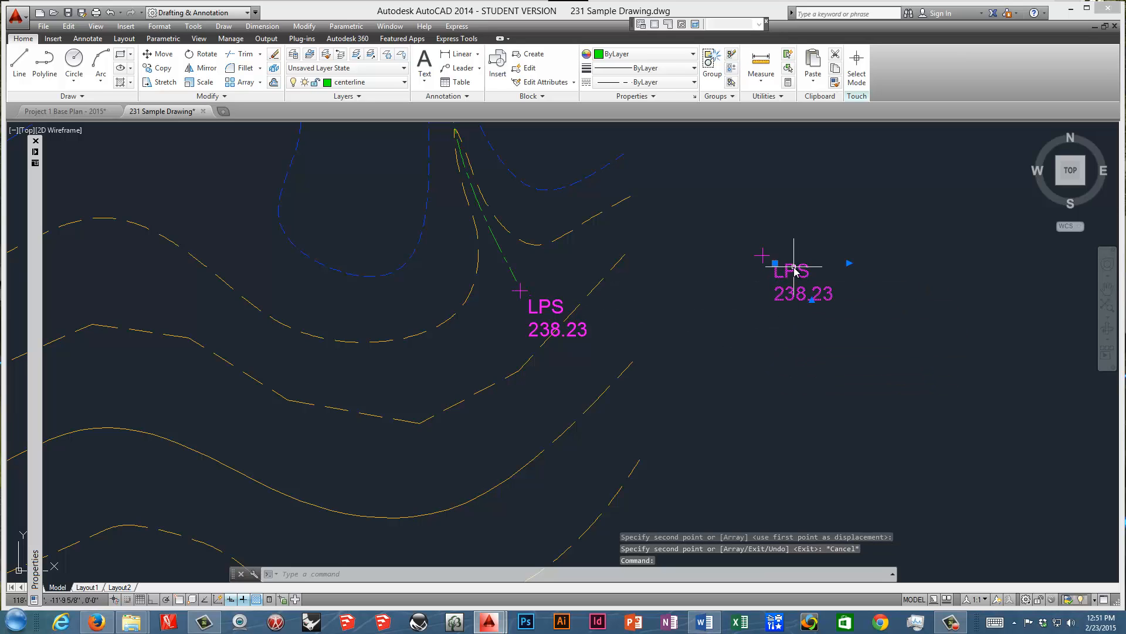
{"action": "left_click", "coordinate": [849, 262]}
{"action": "left_click", "coordinate": [884, 263]}
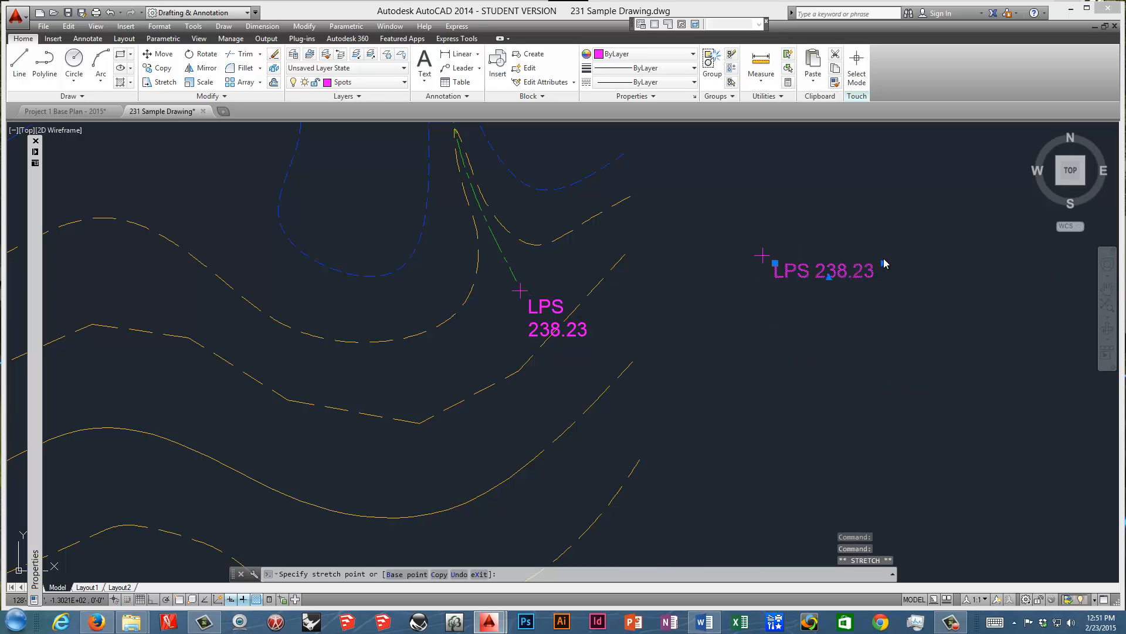
{"action": "double_click", "coordinate": [824, 270]}
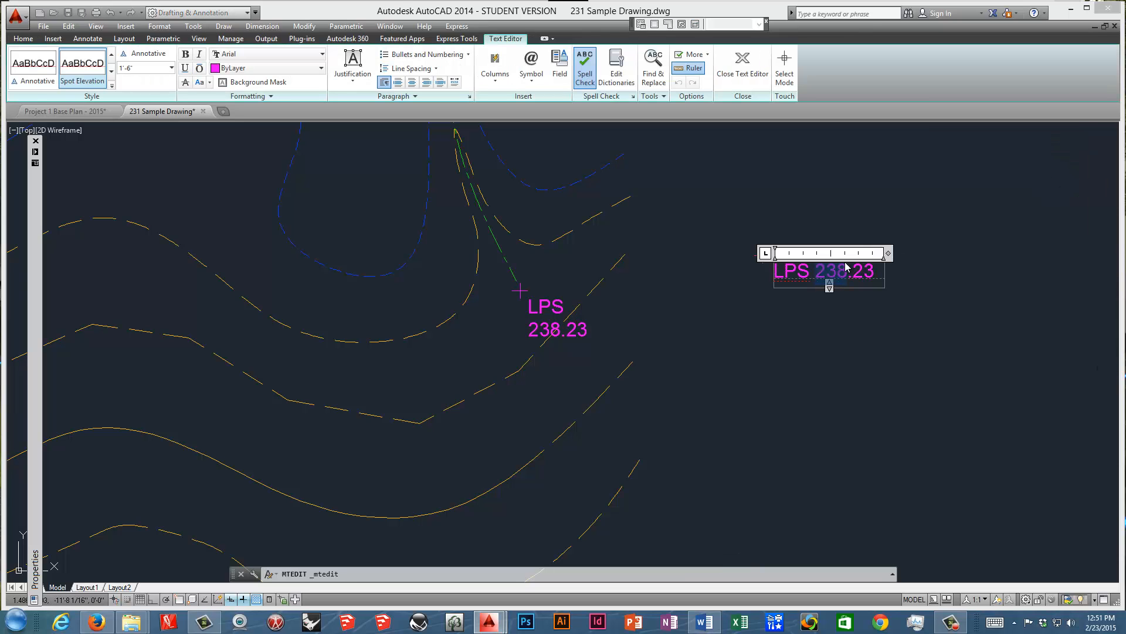
{"action": "type", "text": "000"}
{"action": "left_click", "coordinate": [839, 335]}
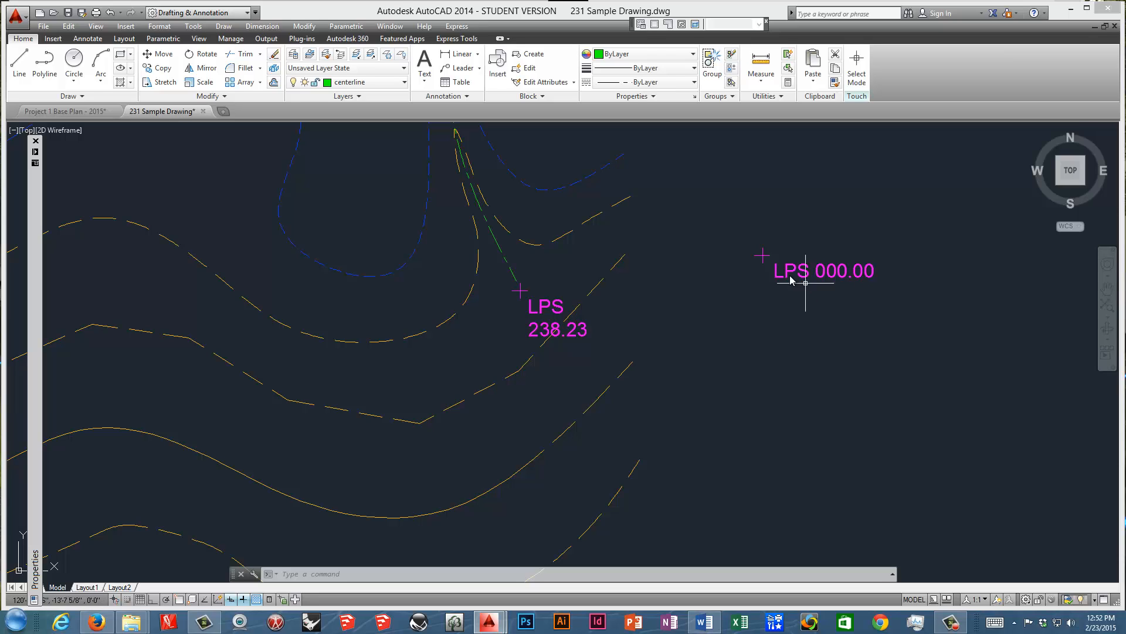
Group the copied spot mark with its LPS 000.00 label.
{"action": "left_click", "coordinate": [922, 197]}
{"action": "left_click", "coordinate": [737, 307]}
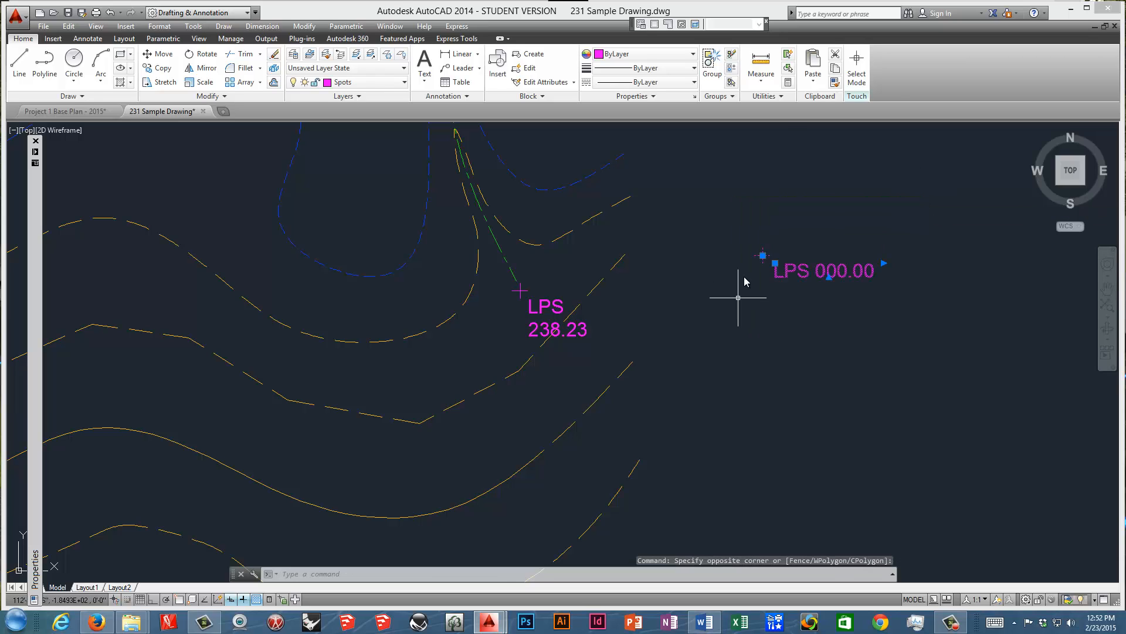
{"action": "left_click", "coordinate": [712, 64]}
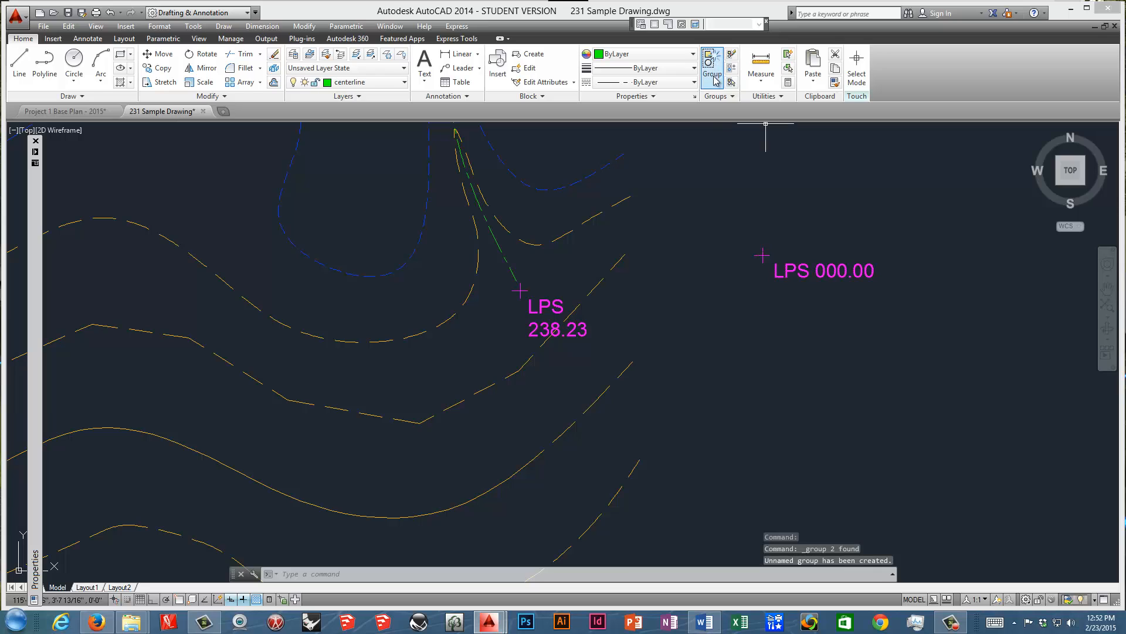
Test selecting the grouped label and spot mark individually, and turn on group selection.
{"action": "left_click", "coordinate": [810, 269]}
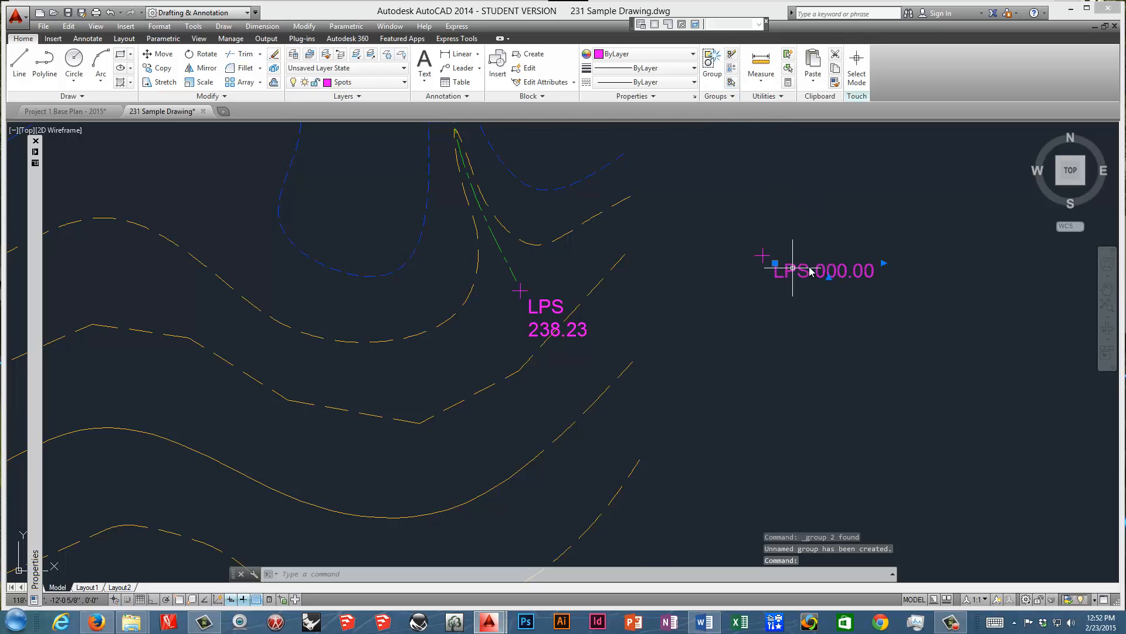
{"action": "key", "text": "Escape"}
{"action": "left_click", "coordinate": [763, 255]}
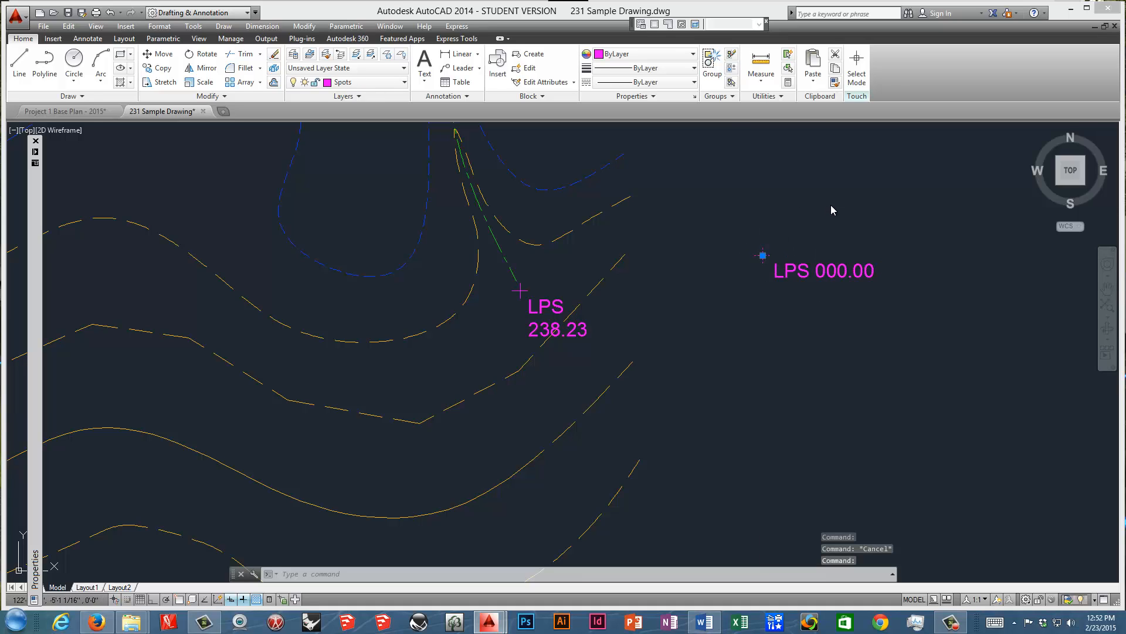
{"action": "key", "text": "Escape"}
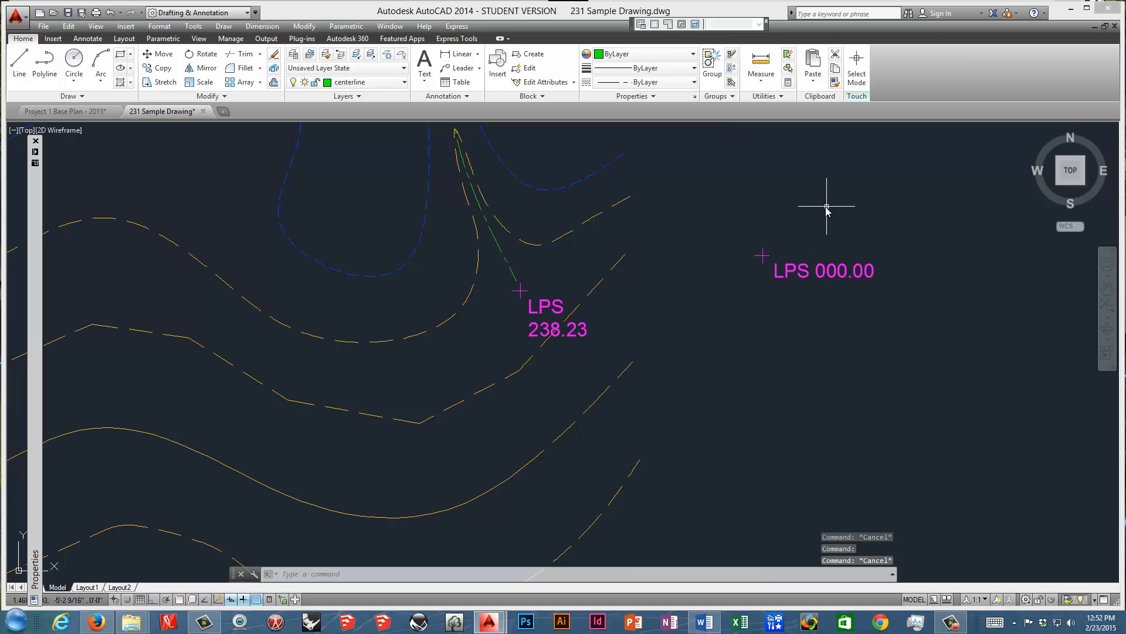
{"action": "left_click", "coordinate": [732, 83]}
Move the grouped spot mark and LPS 000.00 label a short distance up in the empty area.
{"action": "left_click", "coordinate": [800, 265]}
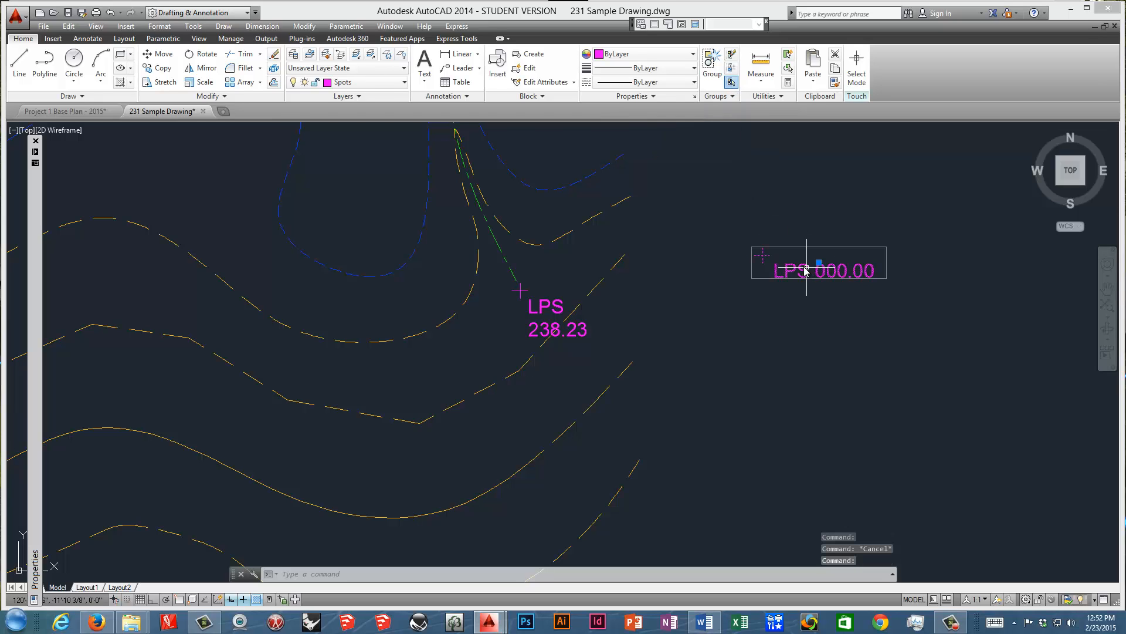
{"action": "left_click", "coordinate": [819, 262]}
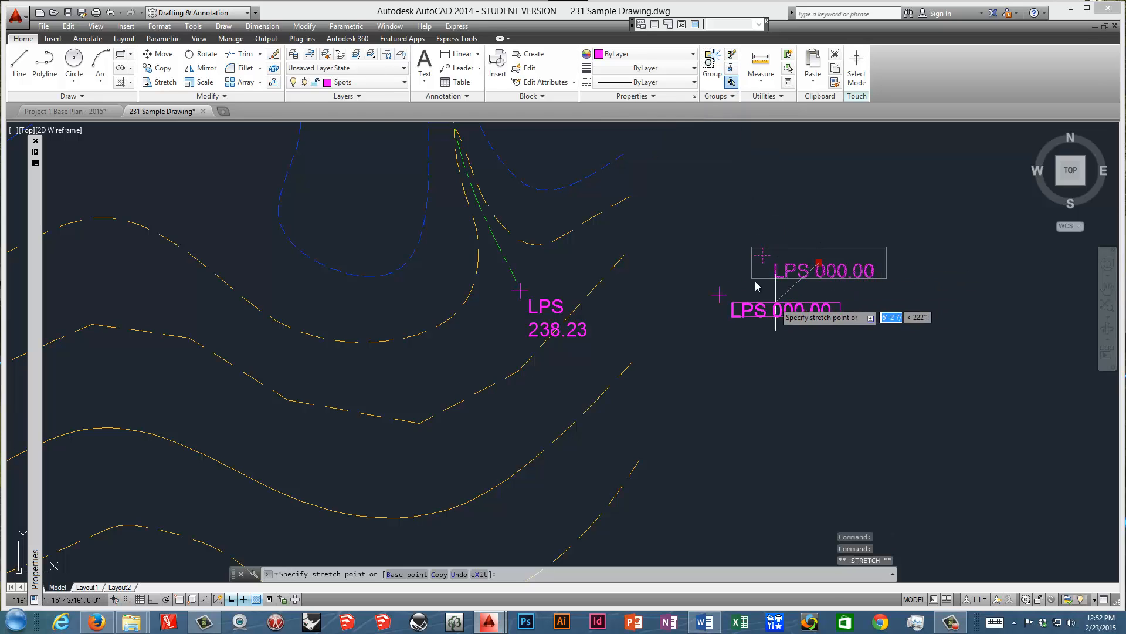
{"action": "left_click", "coordinate": [790, 195]}
Copy the spot elevation group to three places below it, using the centre of its spot mark as base point.
{"action": "right_click", "coordinate": [792, 193]}
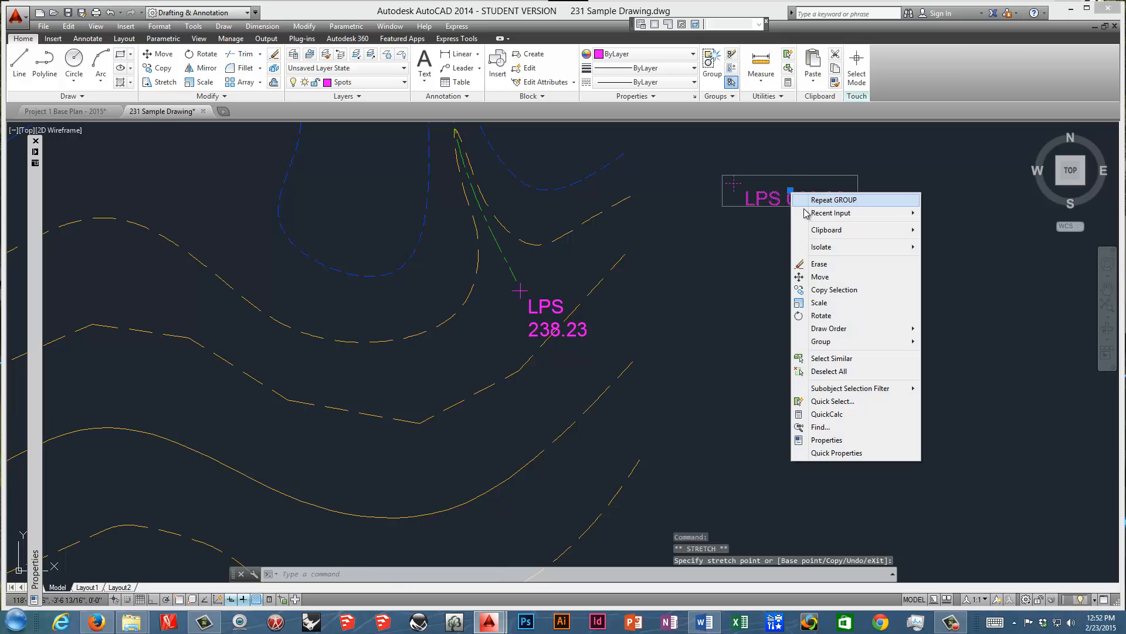
{"action": "left_click", "coordinate": [827, 290]}
{"action": "left_click", "coordinate": [734, 183]}
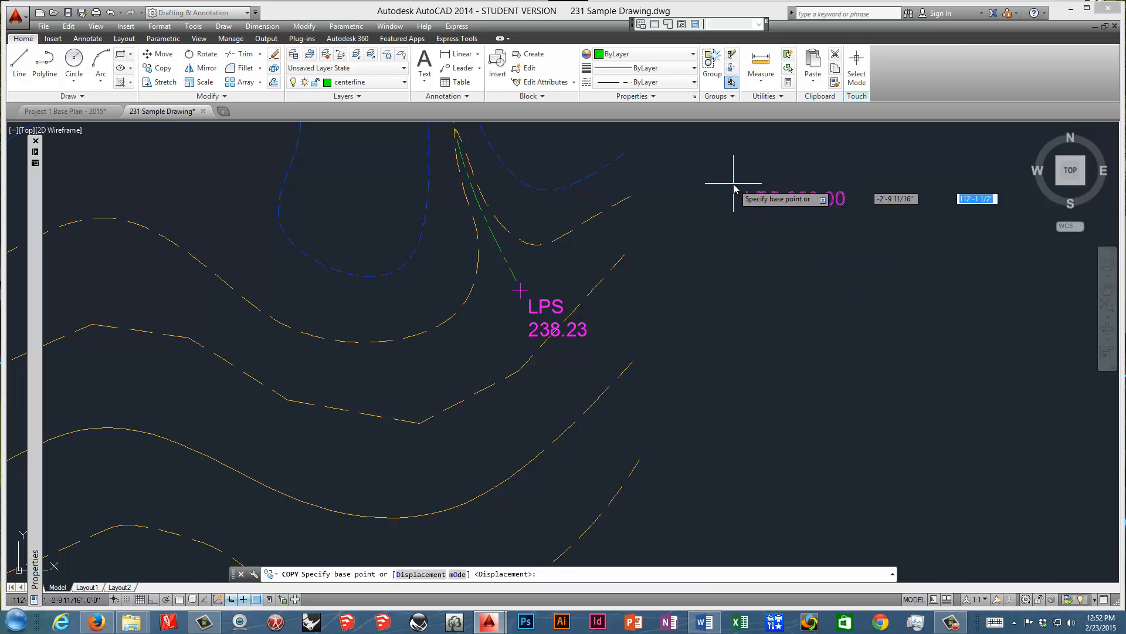
{"action": "left_click", "coordinate": [842, 283]}
{"action": "left_click", "coordinate": [739, 340]}
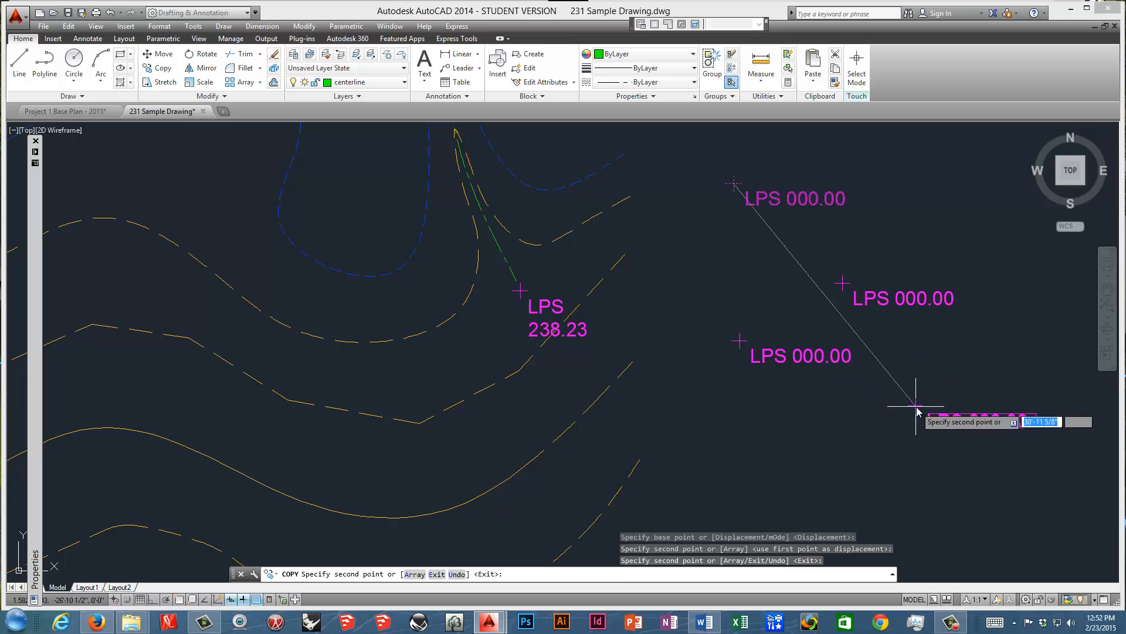
{"action": "left_click", "coordinate": [888, 414]}
{"action": "key", "text": "Escape"}
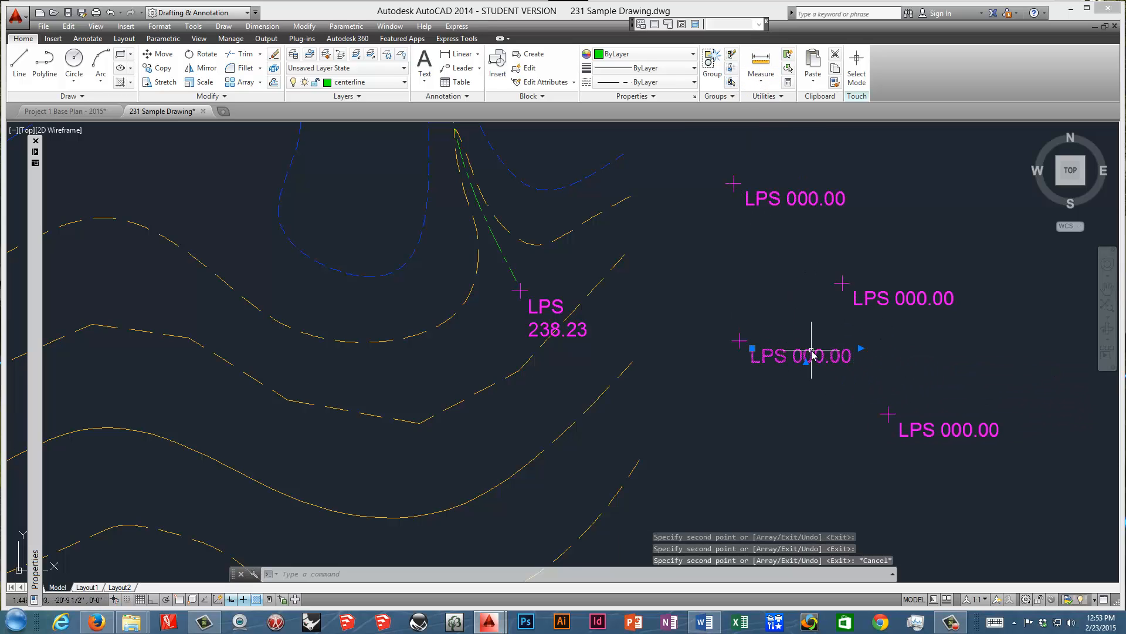
Open the southwest copy's LPS 000.00 label for text editing, select its elevation number, and exit without changing it.
{"action": "double_click", "coordinate": [812, 354]}
{"action": "left_click_drag", "start_coordinate": [841, 356], "coordinate": [798, 360]}
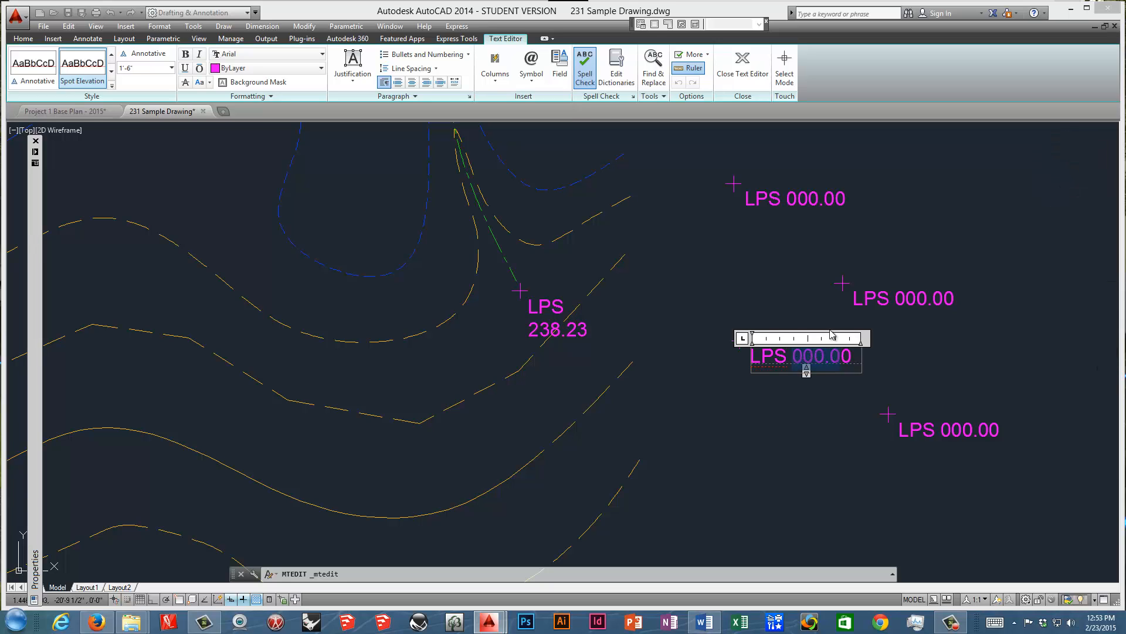
{"action": "left_click", "coordinate": [796, 311]}
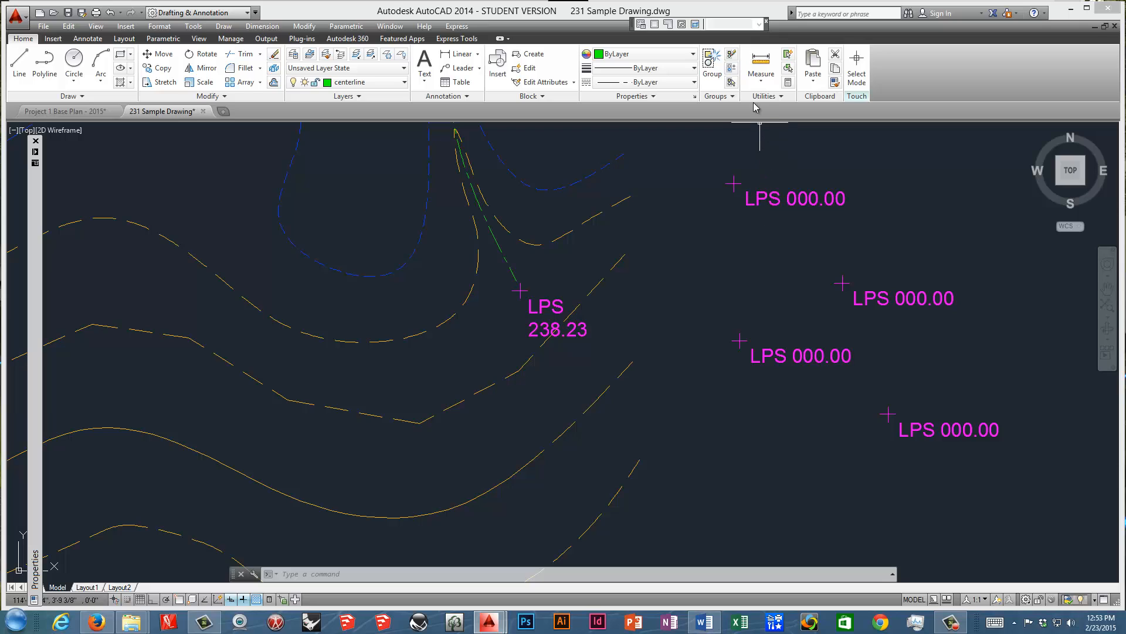
Turn group selection on to select the topmost spot elevation as a whole, and off to select its mark and label individually.
{"action": "left_click", "coordinate": [731, 82]}
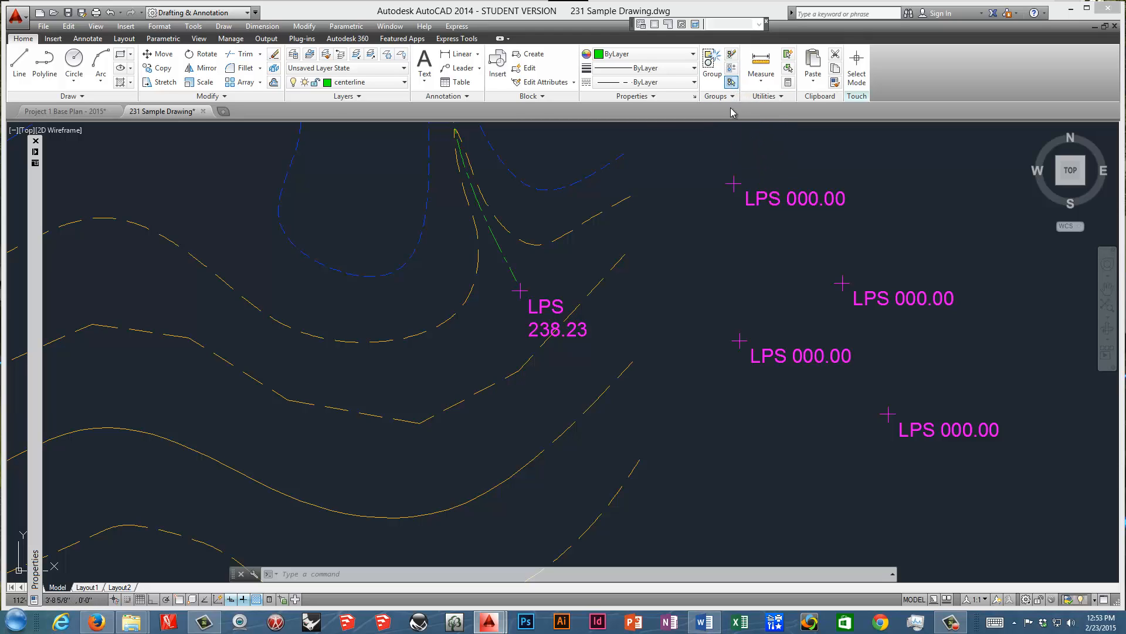
{"action": "double_click", "coordinate": [760, 197]}
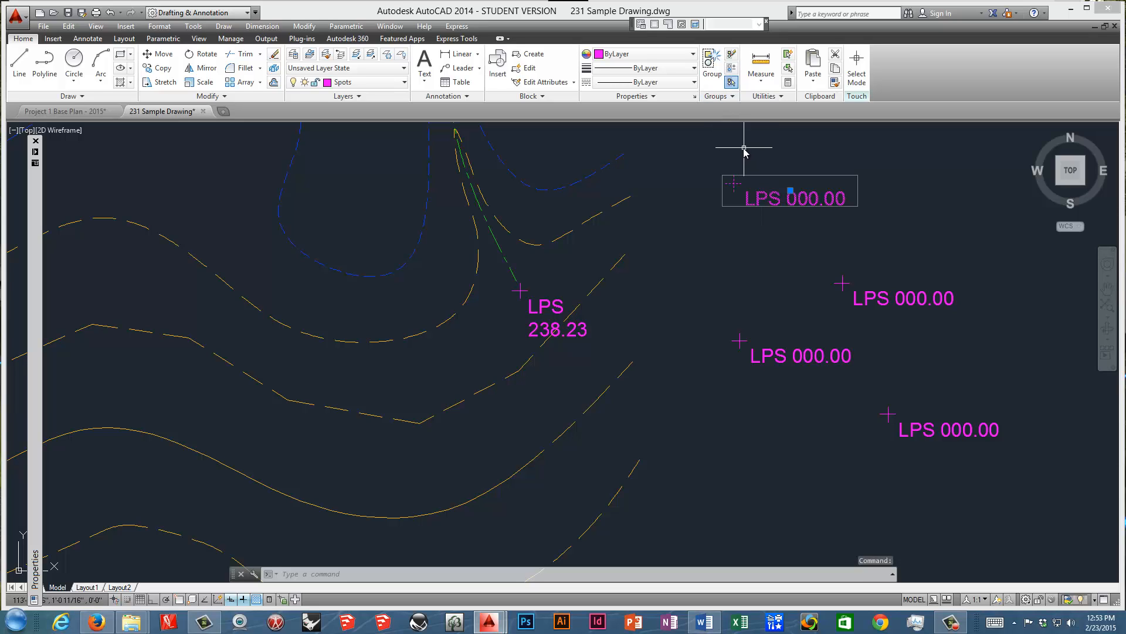
{"action": "key", "text": "Escape"}
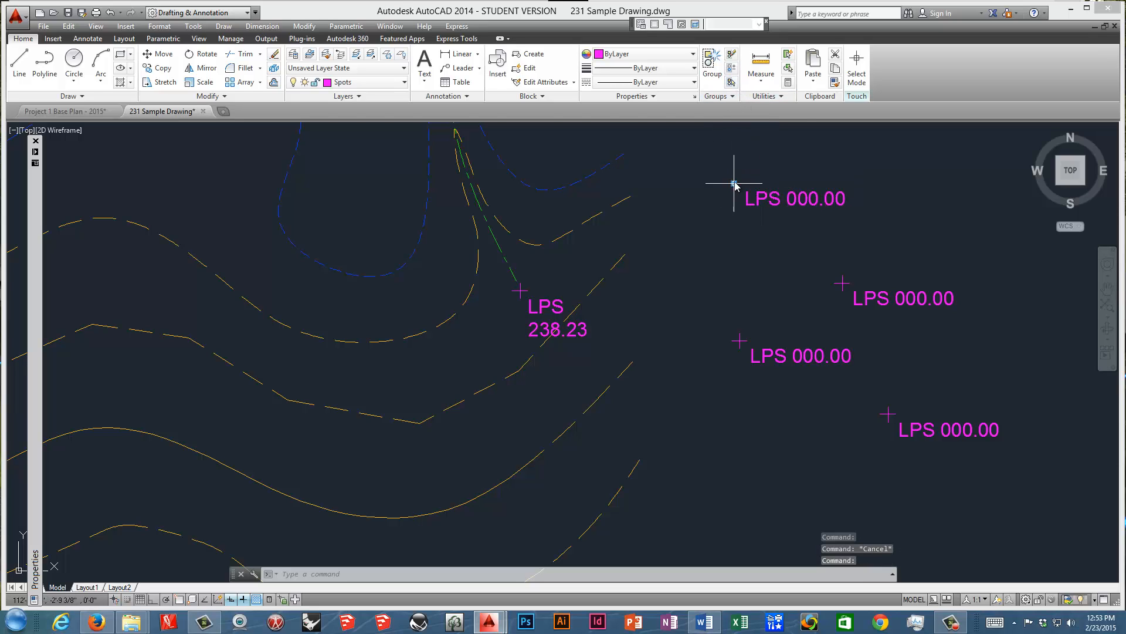
{"action": "left_click", "coordinate": [773, 201]}
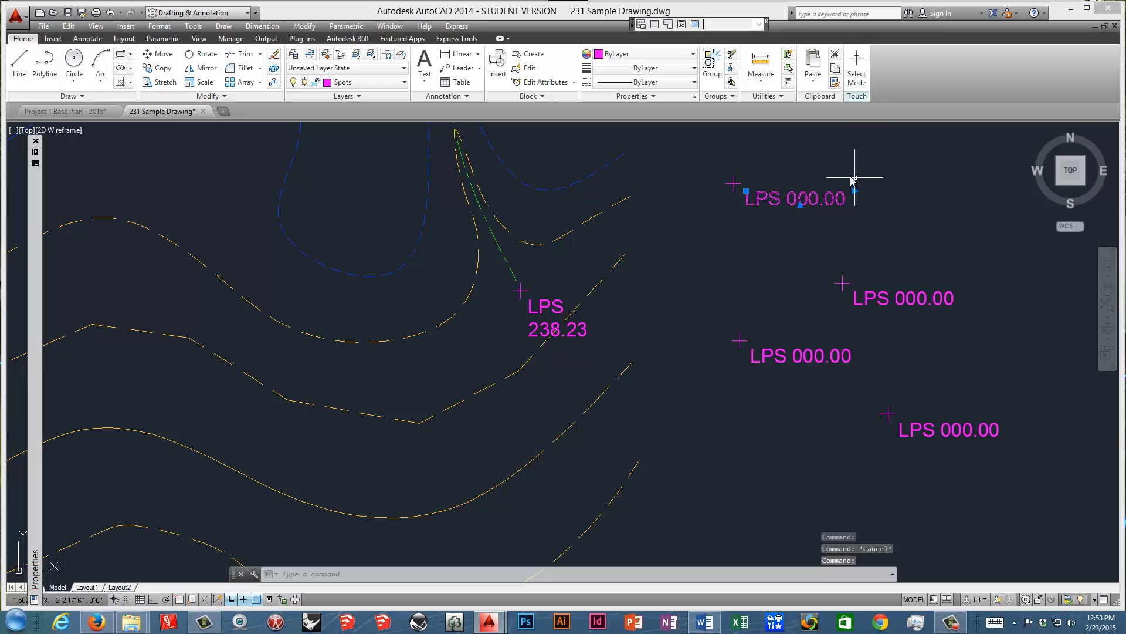
{"action": "key", "text": "Escape"}
Switch to Word to read the next item in the AutoCAD Review for 231 document.
{"action": "left_click", "coordinate": [706, 624]}
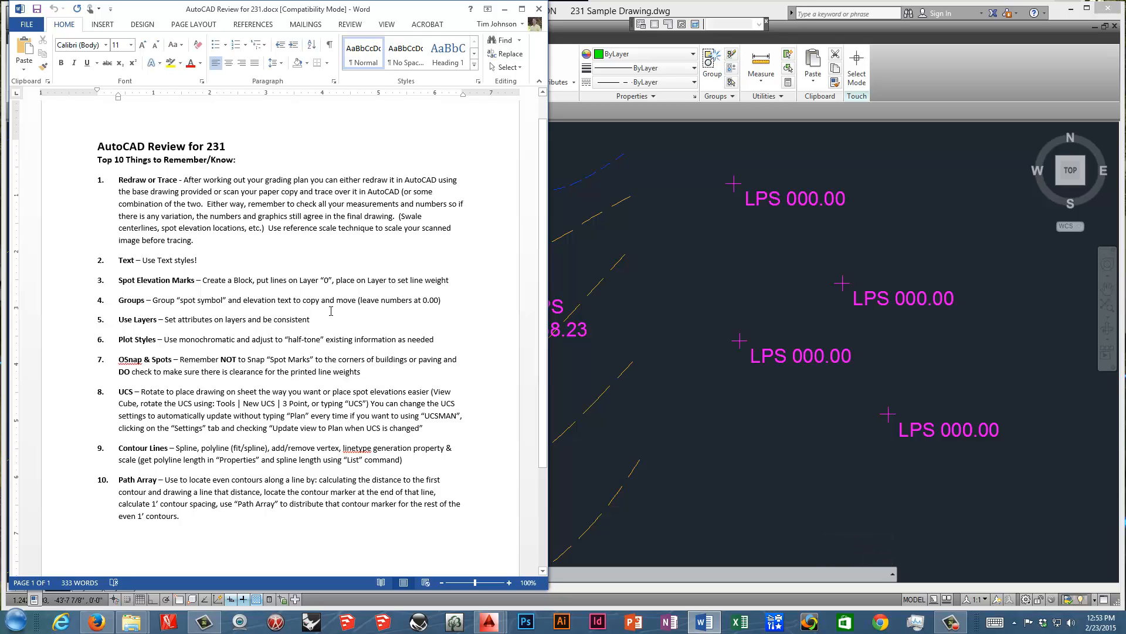
Switch to the Project 1 Base Plan - 2015 drawing in AutoCAD and look over its list of layers.
{"action": "left_click", "coordinate": [556, 237]}
{"action": "left_click", "coordinate": [66, 111]}
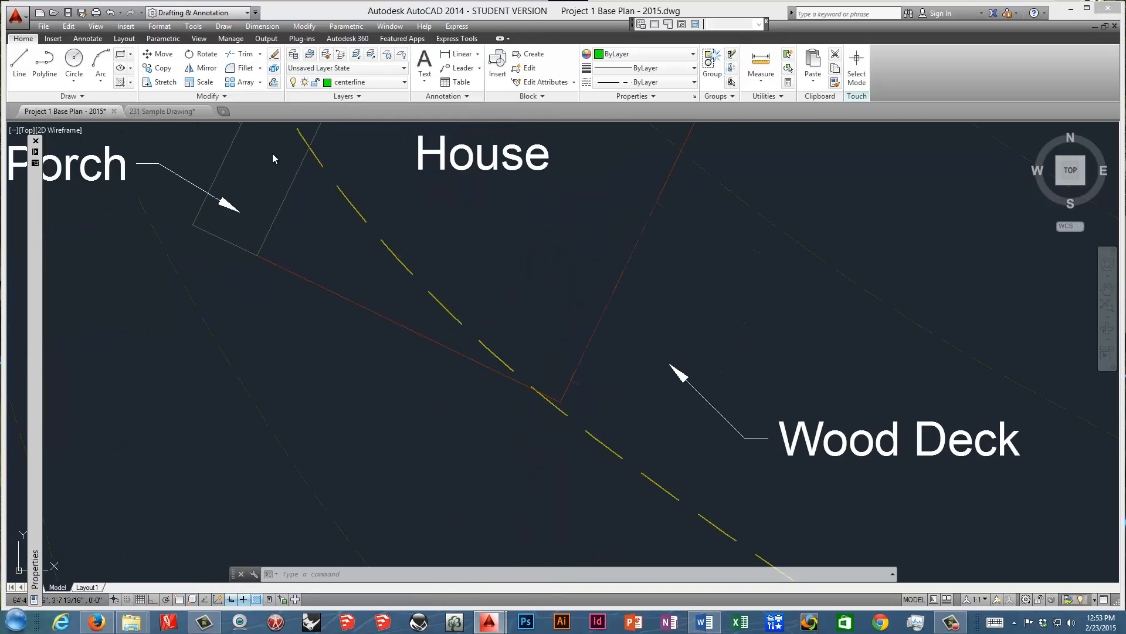
{"action": "left_click", "coordinate": [405, 87]}
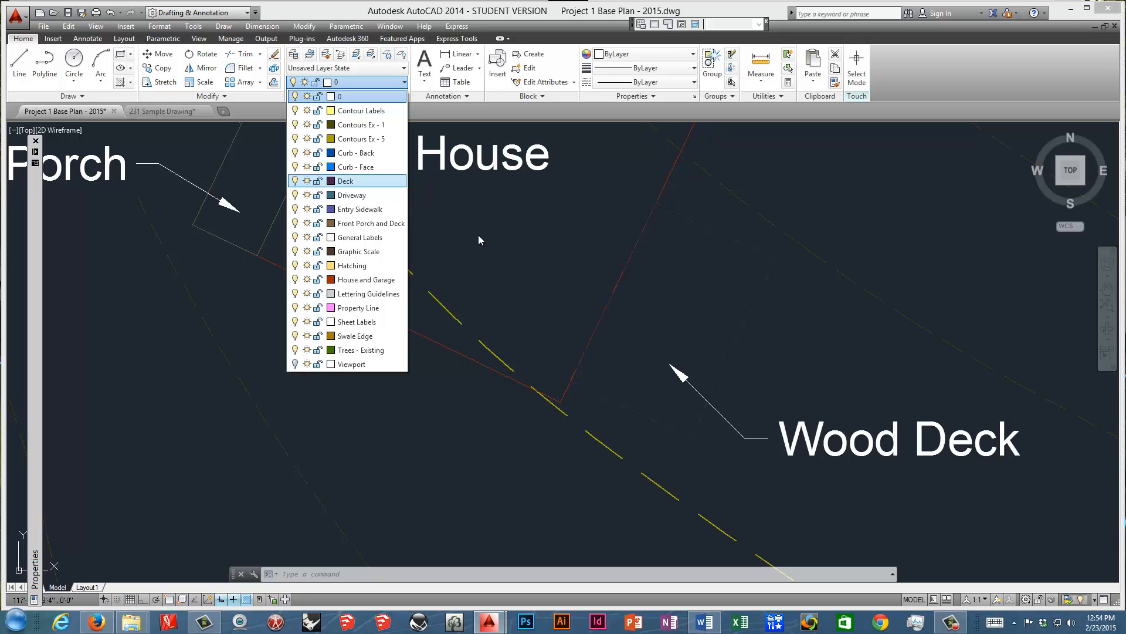
{"action": "left_click", "coordinate": [539, 244]}
Check the plot styles item in the Word review document and go to Layout1 of the base plan drawing in AutoCAD.
{"action": "left_click", "coordinate": [703, 622]}
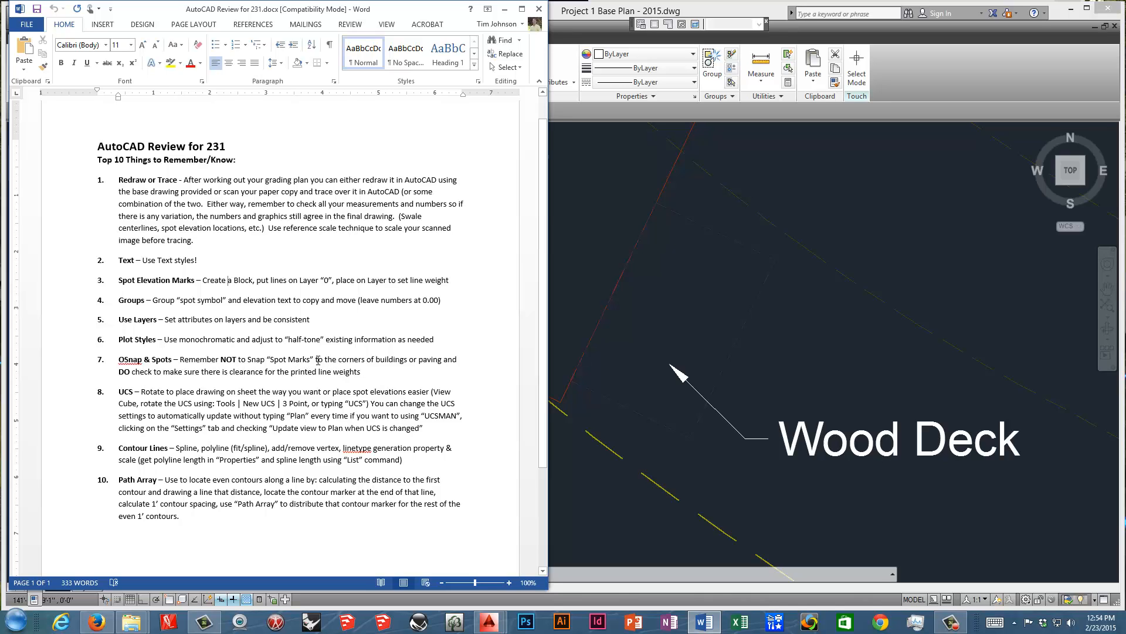
{"action": "left_click", "coordinate": [586, 268]}
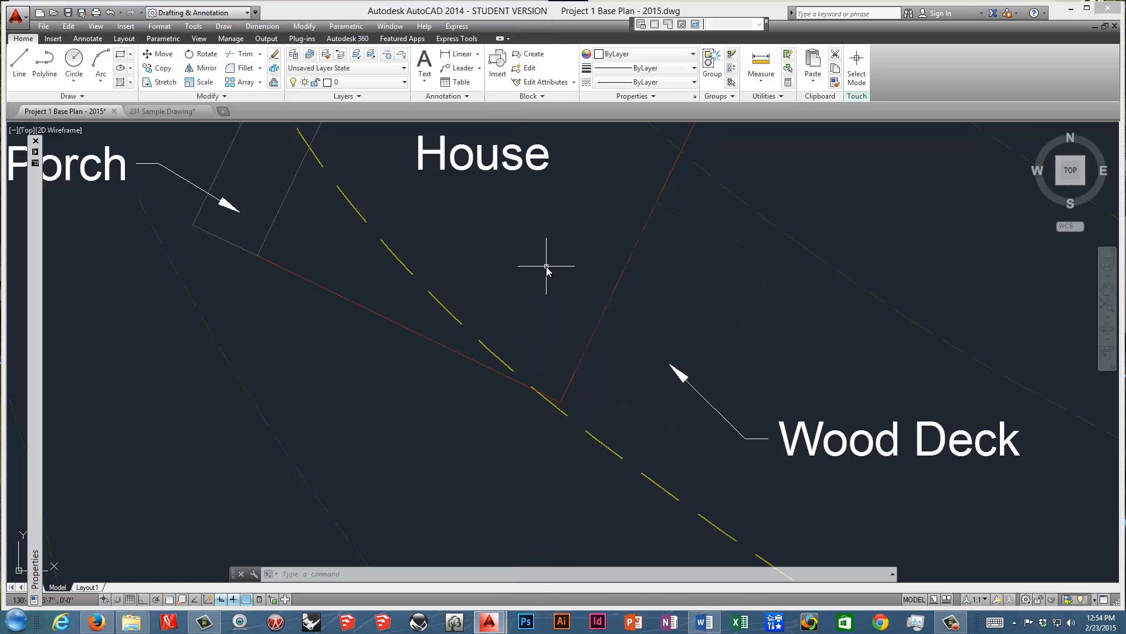
{"action": "scroll", "coordinate": [547, 268], "scroll_direction": "down", "scroll_amount": 5}
{"action": "middle_click_drag", "start_coordinate": [547, 268], "coordinate": [457, 335]}
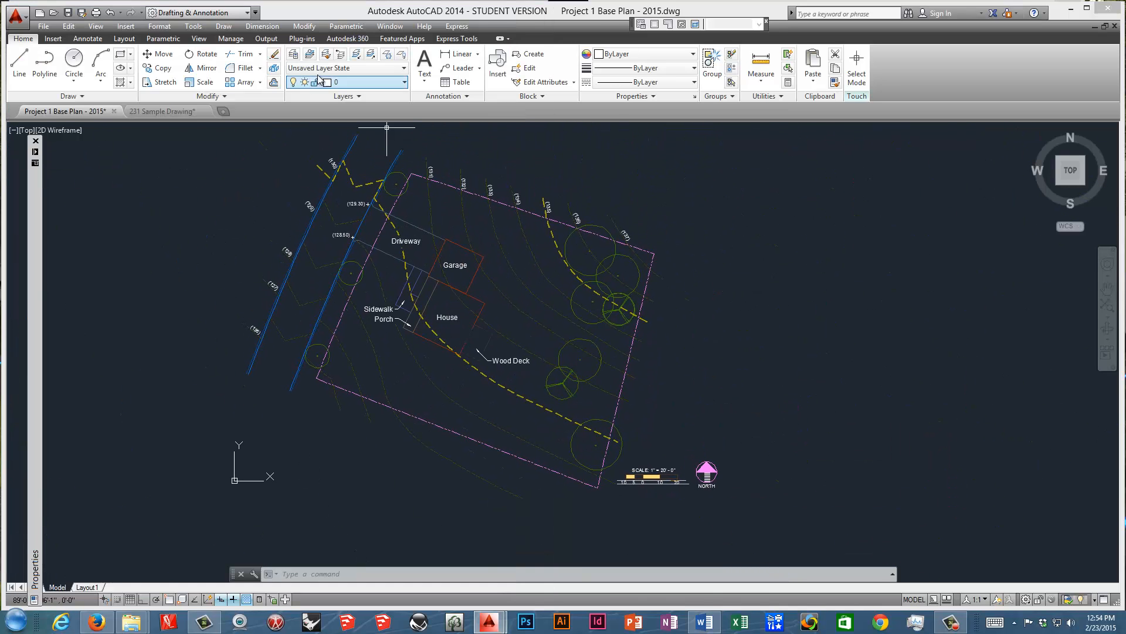
{"action": "left_click", "coordinate": [88, 587]}
{"action": "mouse_move", "coordinate": [360, 388]}
{"action": "middle_mouse_down"}
{"action": "mouse_move", "coordinate": [415, 367]}
{"action": "mouse_move", "coordinate": [401, 376]}
{"action": "middle_mouse_up"}
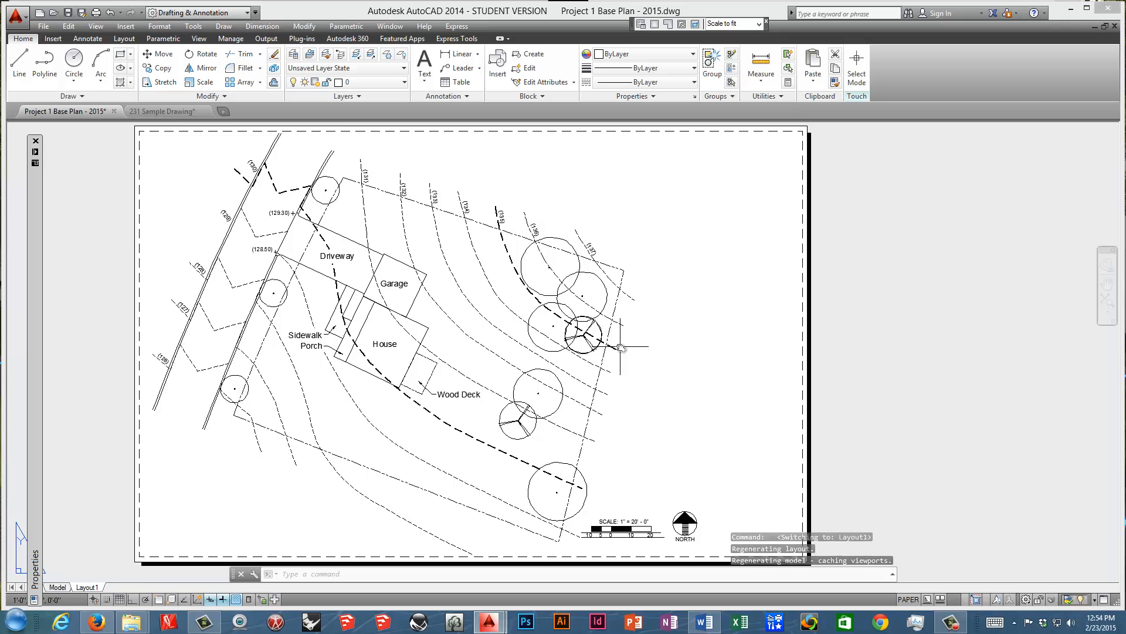
Open the monochrome.ctb plot style table for editing from Layout1's page setup.
{"action": "right_click", "coordinate": [88, 588]}
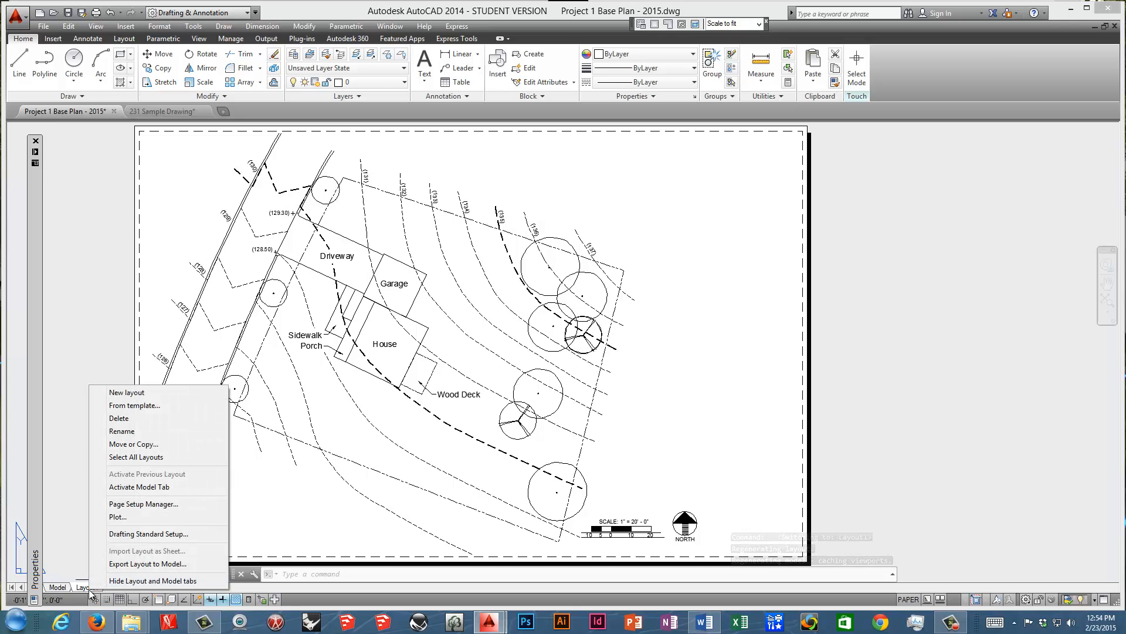
{"action": "left_click", "coordinate": [161, 505]}
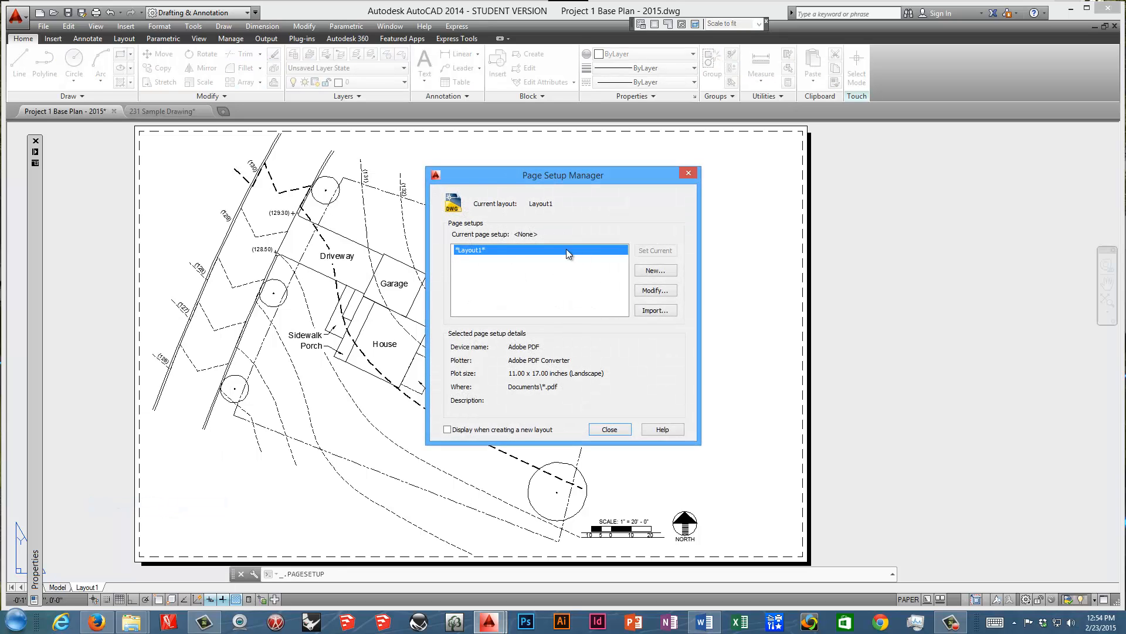
{"action": "left_click", "coordinate": [652, 290]}
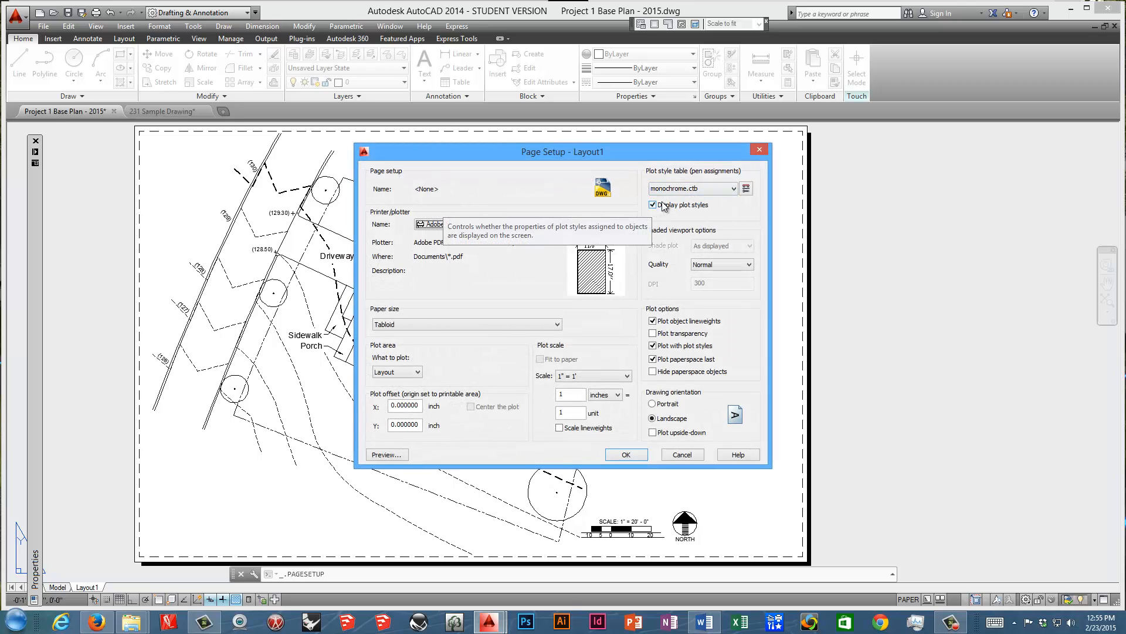
{"action": "left_click", "coordinate": [746, 189]}
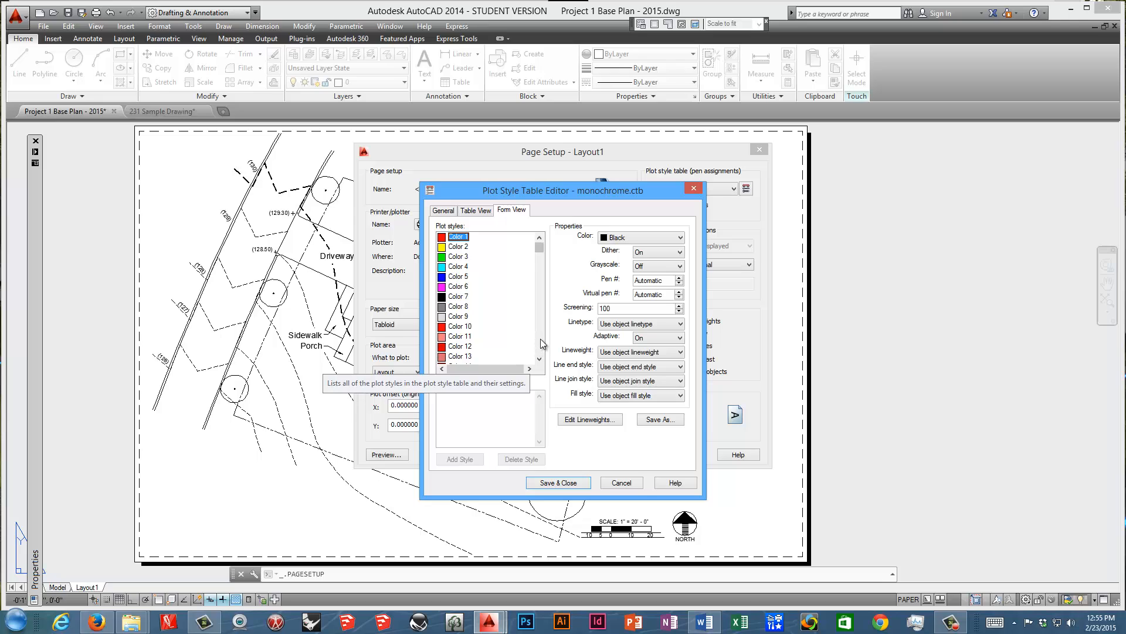
Set the screening of Color 40 to 100, save the plot style table and accept the page setup.
{"action": "scroll", "coordinate": [540, 339], "scroll_direction": "down", "scroll_amount": 13}
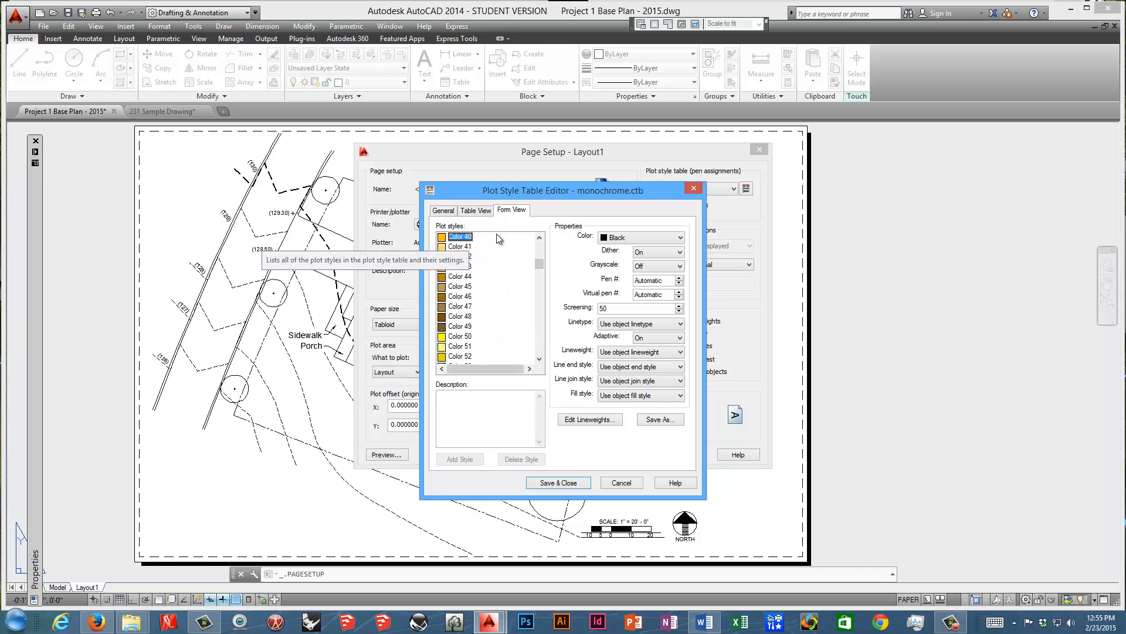
{"action": "left_click", "coordinate": [539, 238]}
{"action": "left_click", "coordinate": [539, 238]}
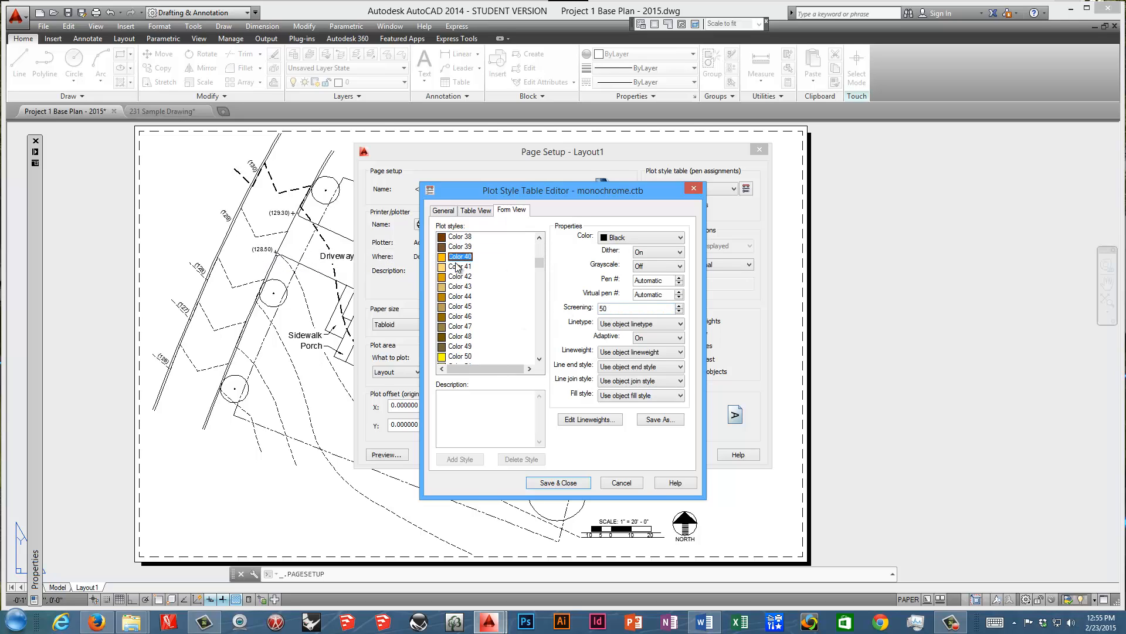
{"action": "double_click", "coordinate": [622, 310]}
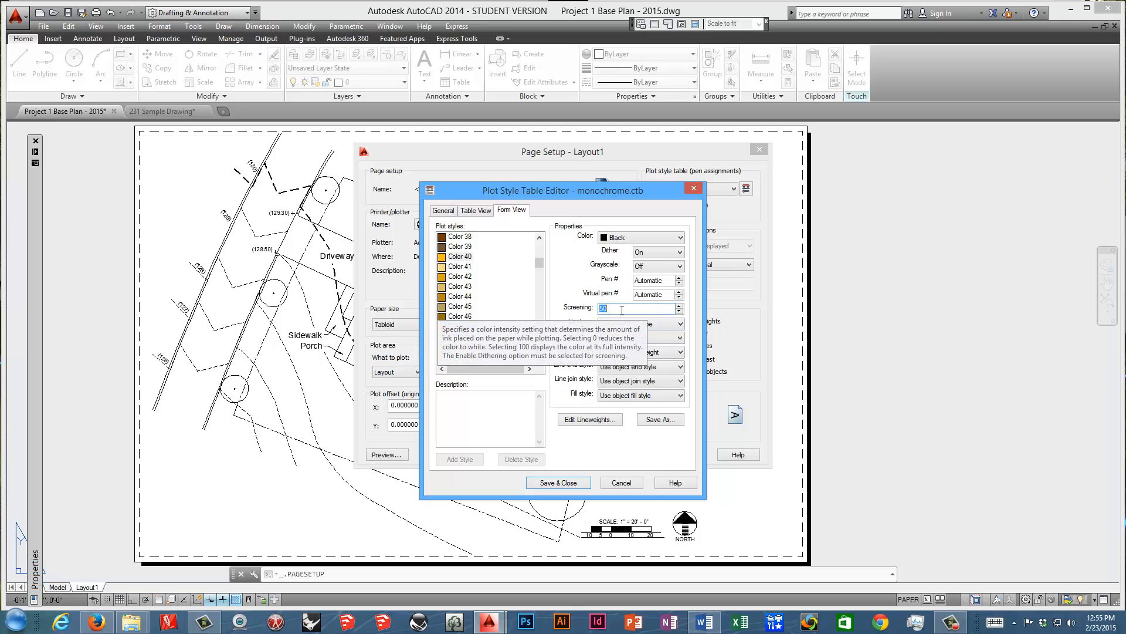
{"action": "type", "text": "100"}
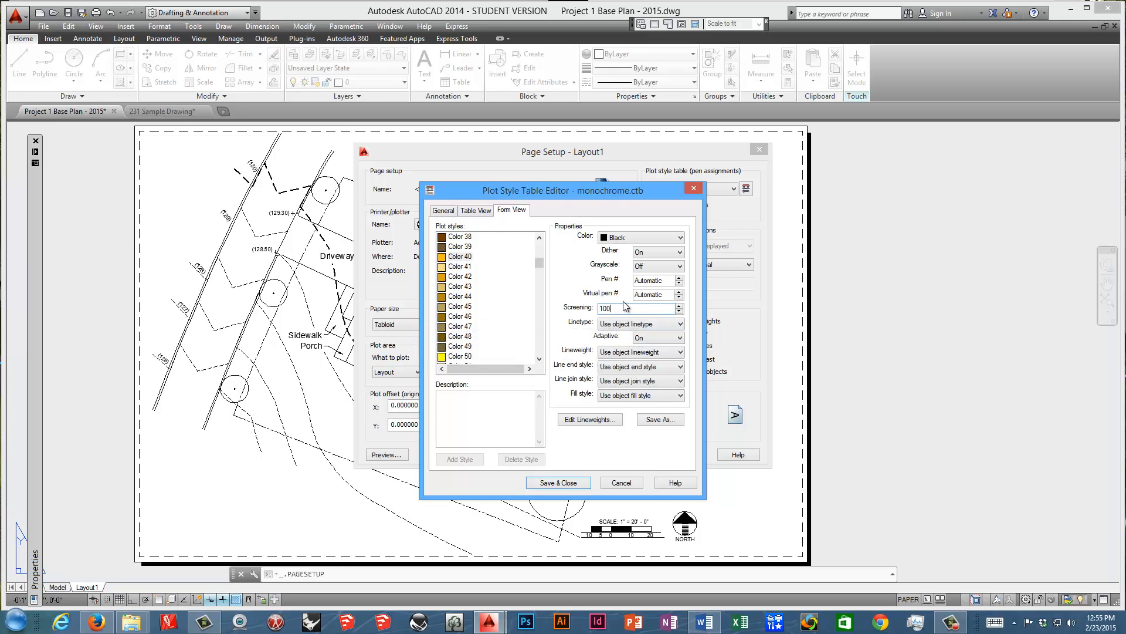
{"action": "left_click", "coordinate": [578, 483]}
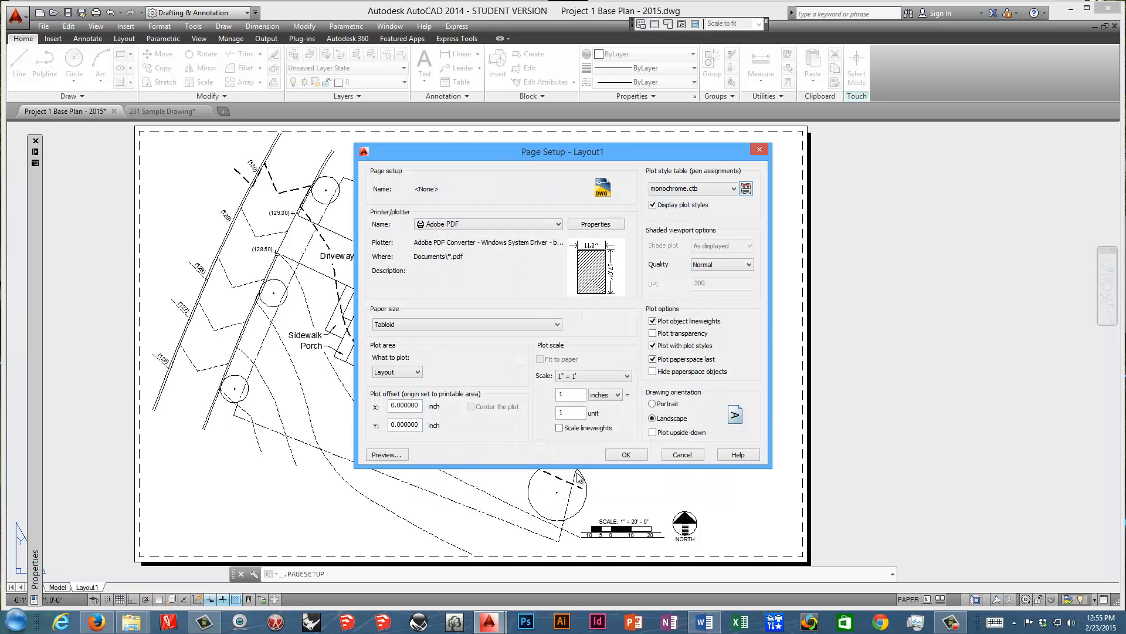
{"action": "left_click", "coordinate": [626, 453]}
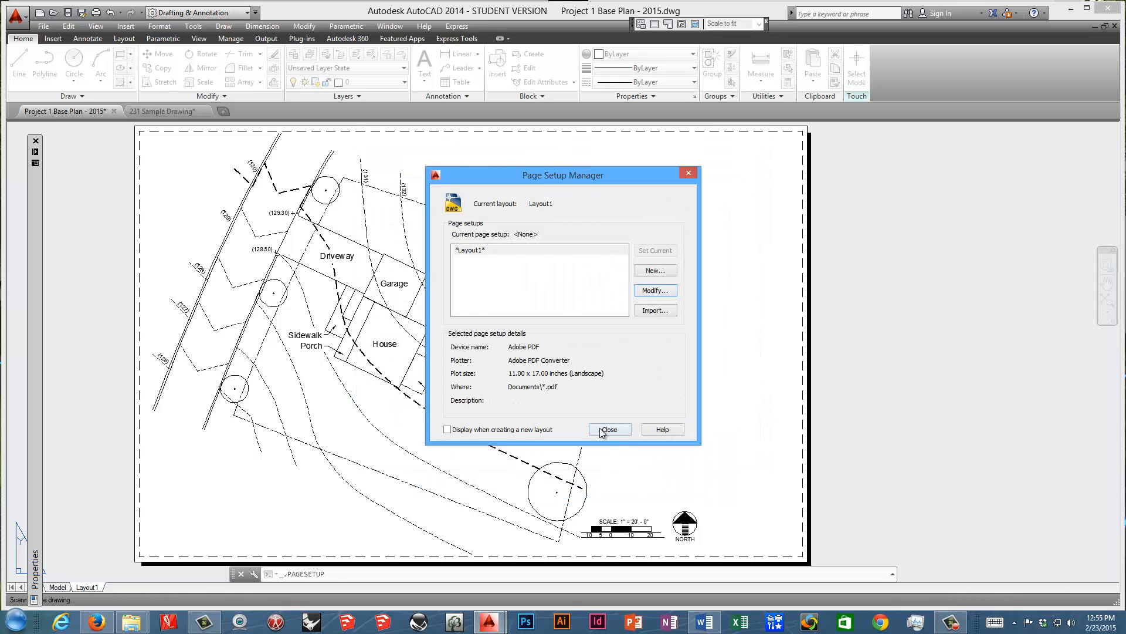
{"action": "left_click", "coordinate": [603, 430]}
Regenerate the model inside Layout1's viewport and return to paper space.
{"action": "scroll", "coordinate": [327, 395], "scroll_direction": "up", "scroll_amount": 4}
{"action": "scroll", "coordinate": [329, 396], "scroll_direction": "down", "scroll_amount": 6}
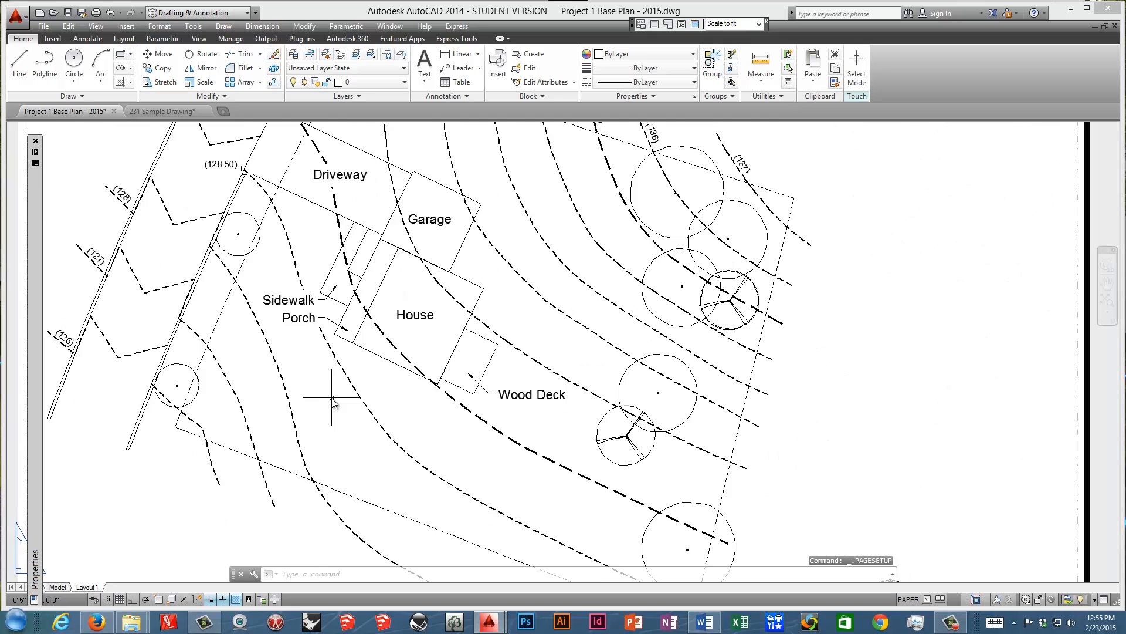
{"action": "scroll", "coordinate": [332, 398], "scroll_direction": "up", "scroll_amount": 5}
{"action": "scroll", "coordinate": [332, 398], "scroll_direction": "down", "scroll_amount": 3}
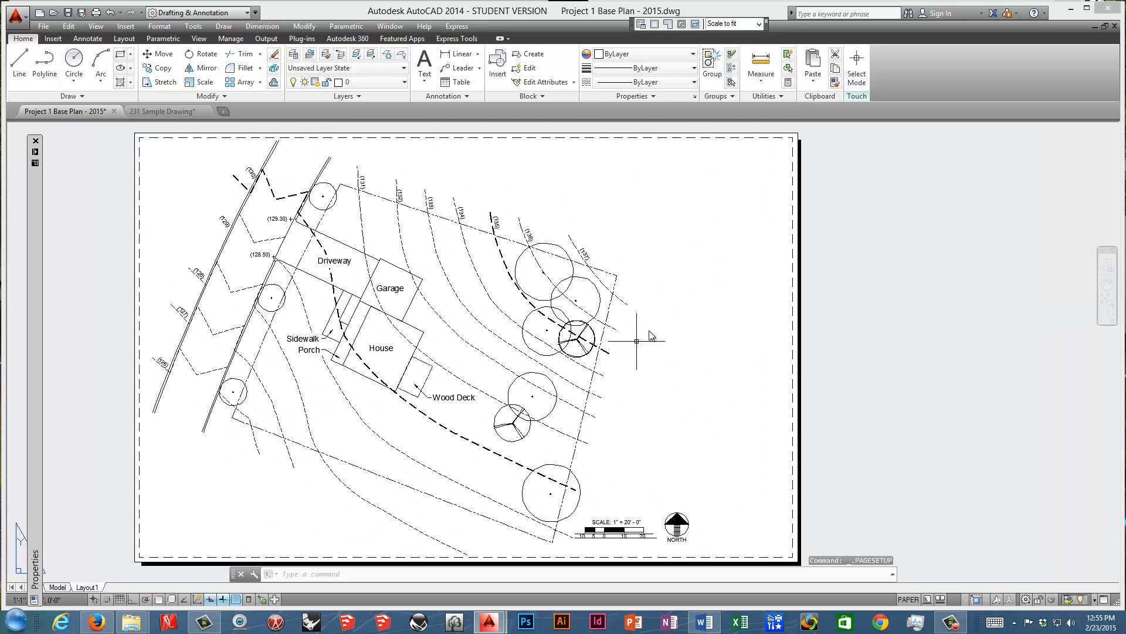
{"action": "double_click", "coordinate": [698, 328]}
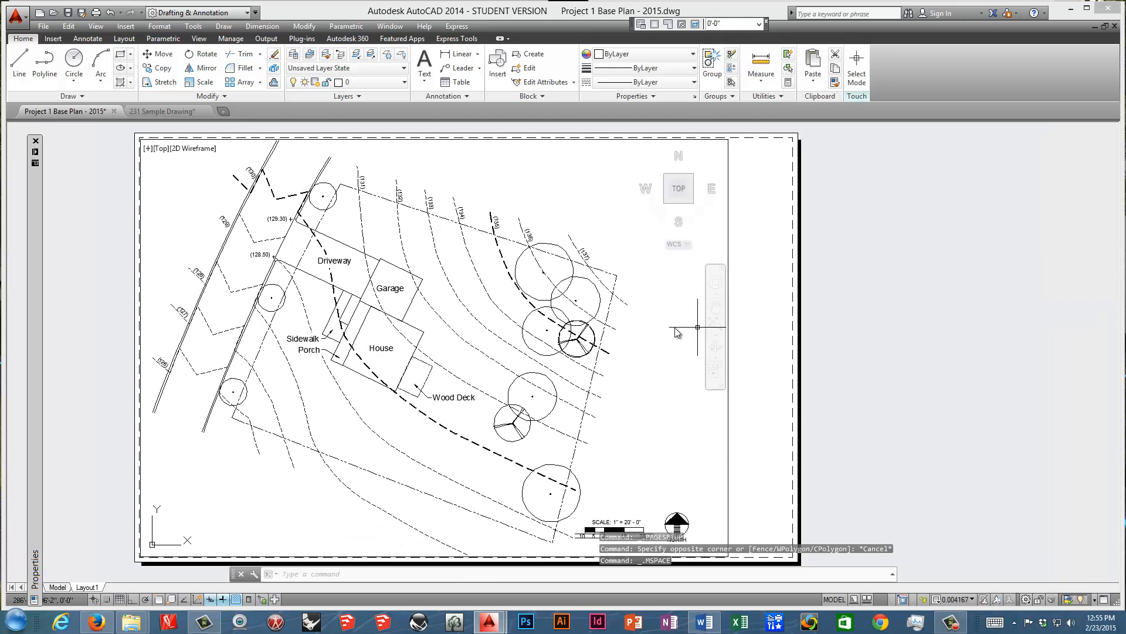
{"action": "type", "text": "r"}
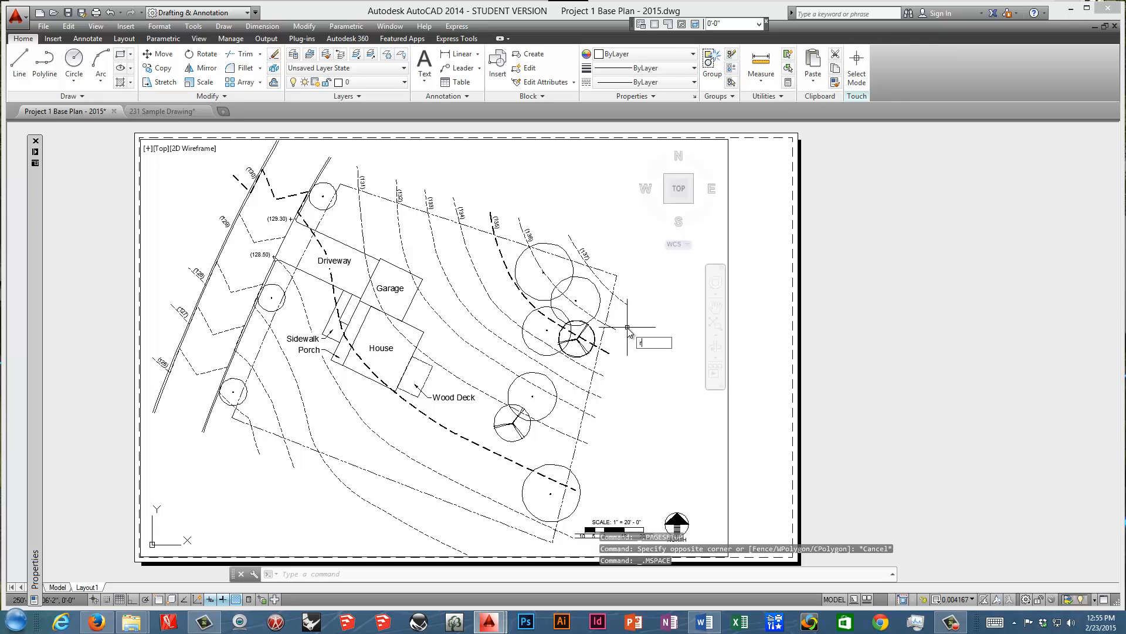
{"action": "type", "text": "e"}
{"action": "key", "text": "Return"}
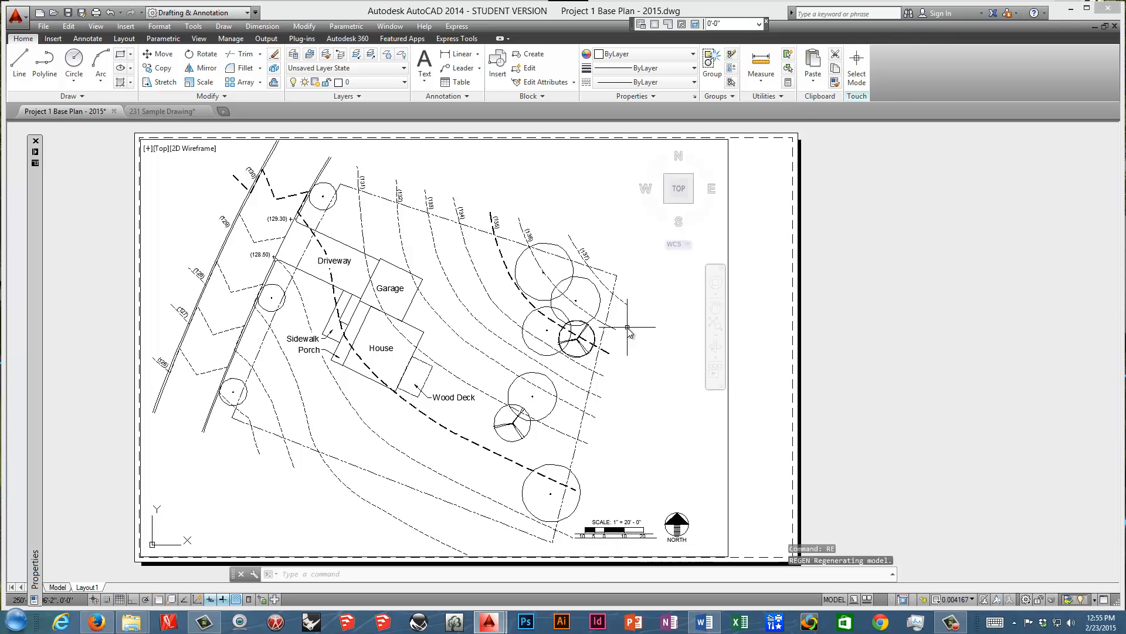
{"action": "double_click", "coordinate": [878, 341]}
Examine the plotted darkness of the contour lines around the house and wood deck on the layout.
{"action": "left_click", "coordinate": [412, 405]}
{"action": "scroll", "coordinate": [410, 405], "scroll_direction": "up", "scroll_amount": 2}
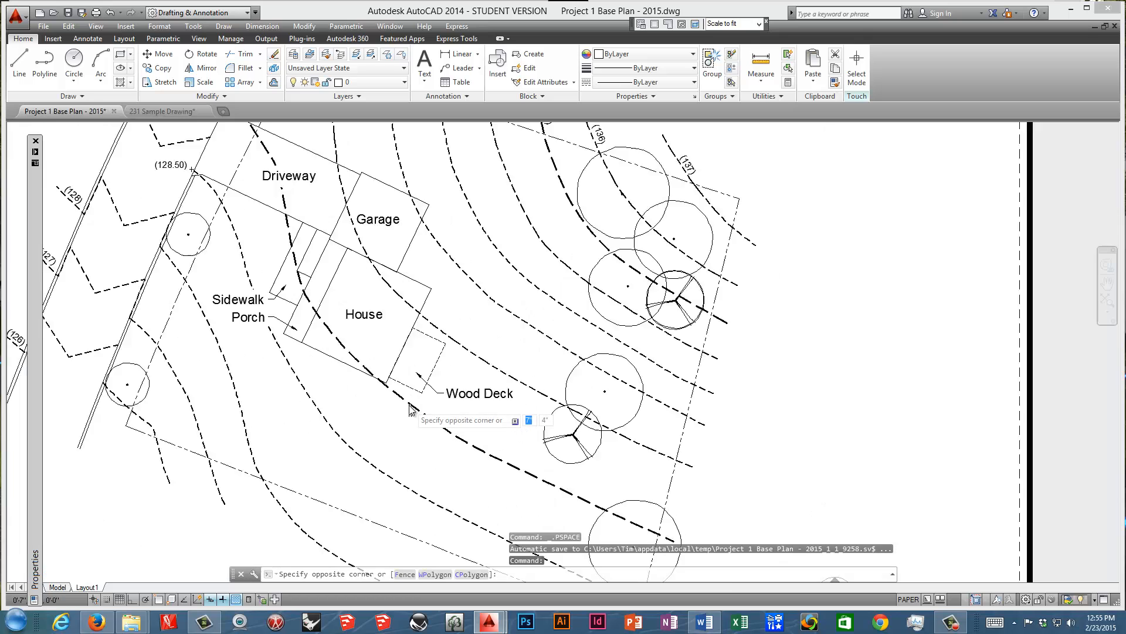
{"action": "scroll", "coordinate": [411, 406], "scroll_direction": "up", "scroll_amount": 5}
{"action": "scroll", "coordinate": [411, 409], "scroll_direction": "down", "scroll_amount": 7}
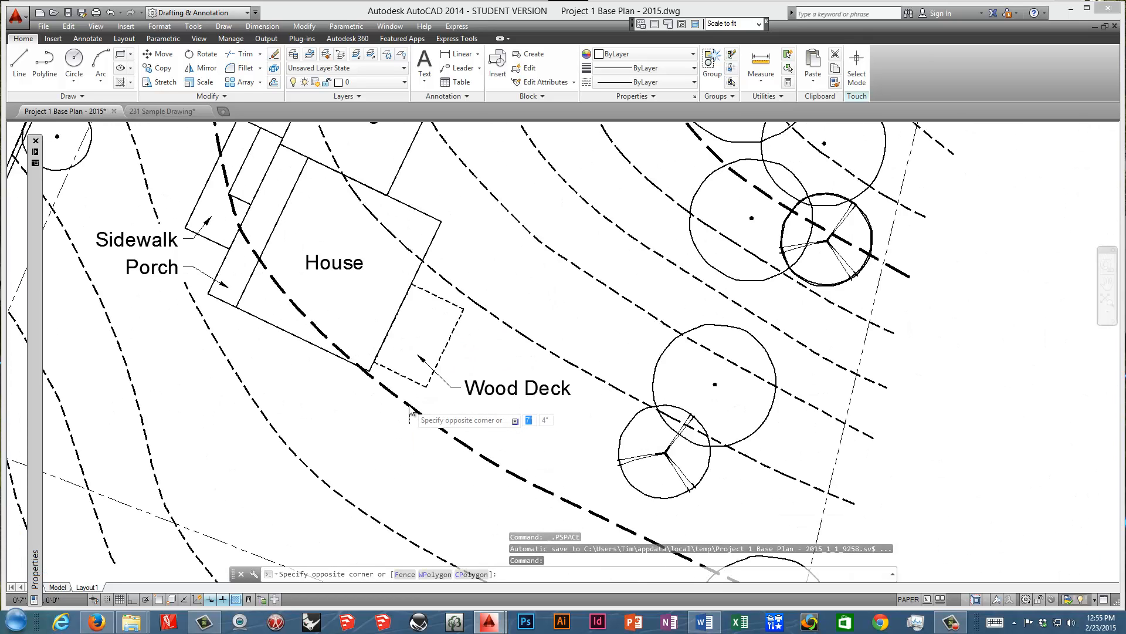
{"action": "key", "text": "Escape"}
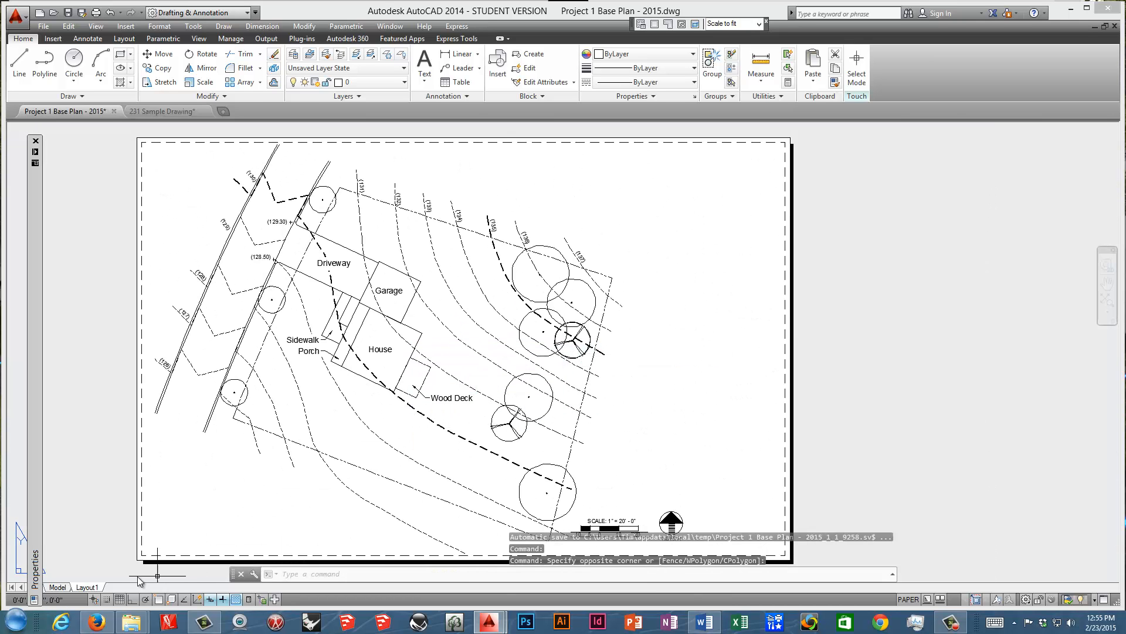
{"action": "right_click", "coordinate": [93, 587]}
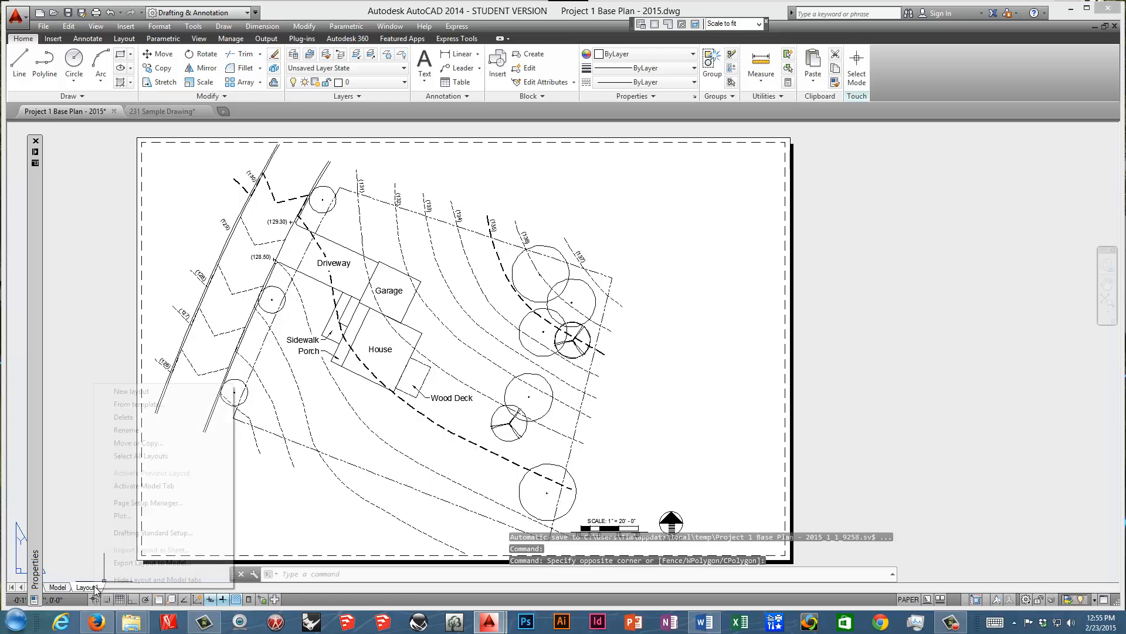
{"action": "left_click", "coordinate": [143, 503]}
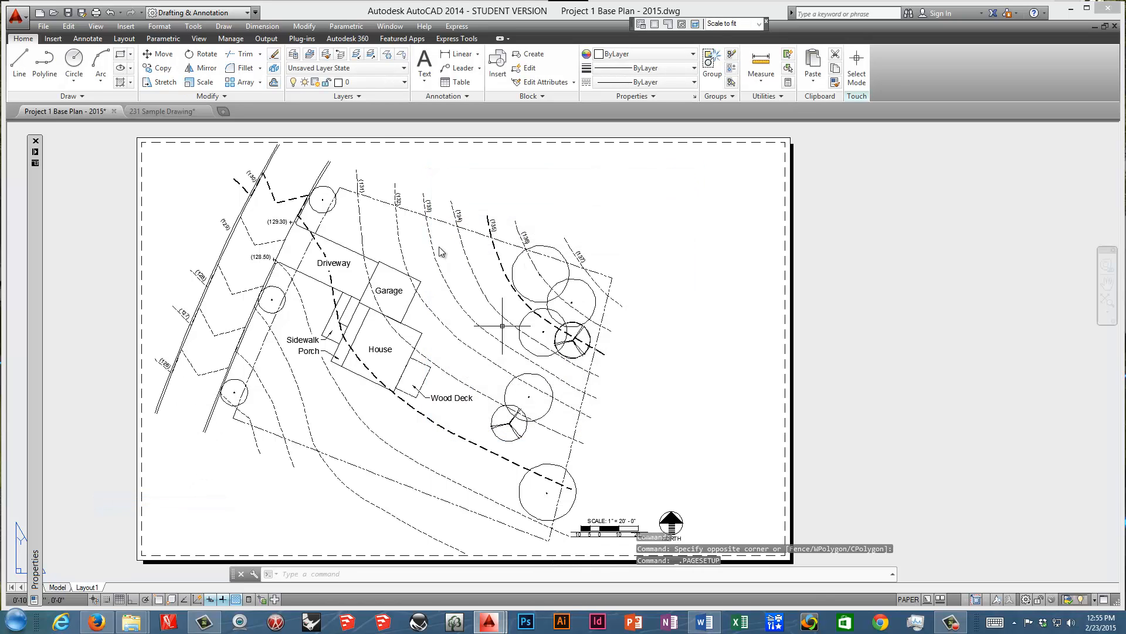
{"action": "left_click", "coordinate": [610, 430]}
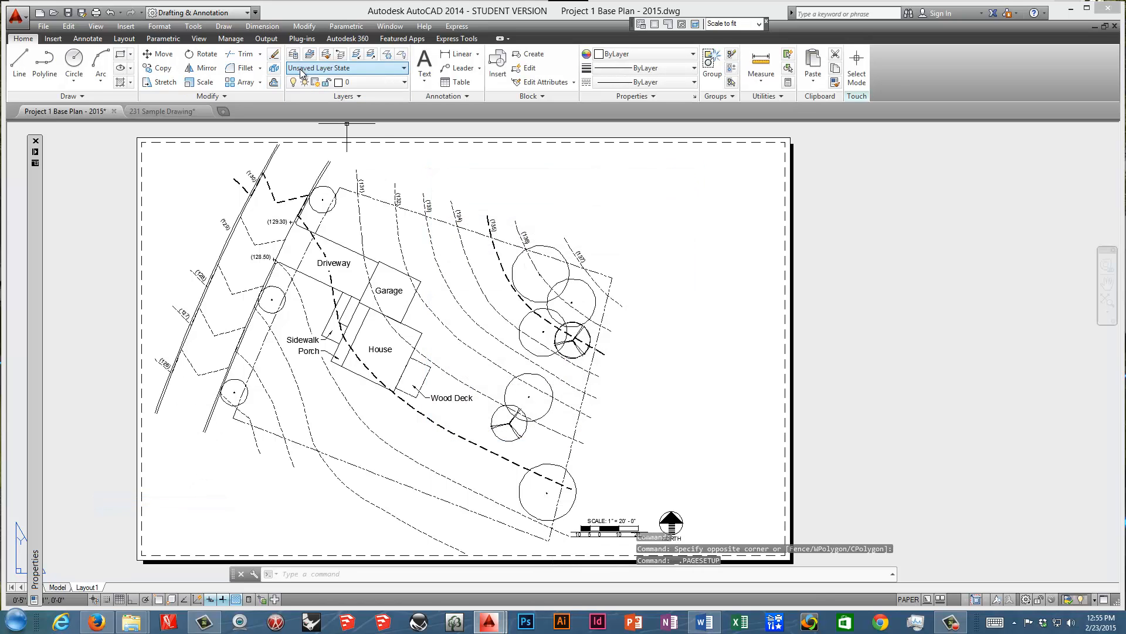
Look up the index color number of the Contours Ex - 1 layer and cancel without picking another color.
{"action": "left_click", "coordinate": [404, 82]}
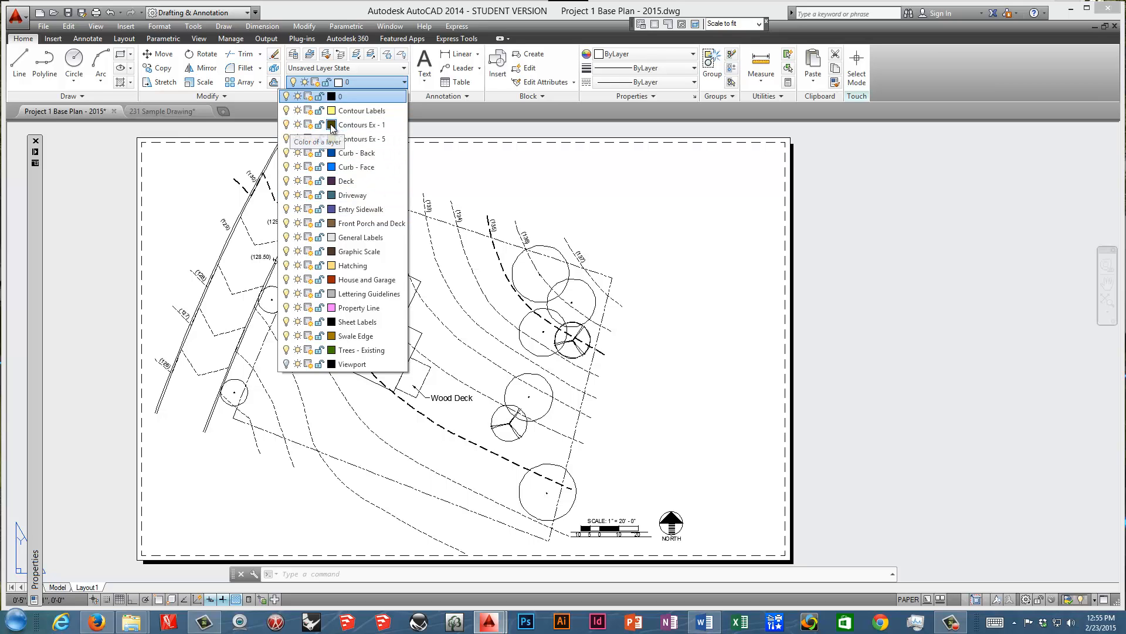
{"action": "left_click", "coordinate": [331, 125]}
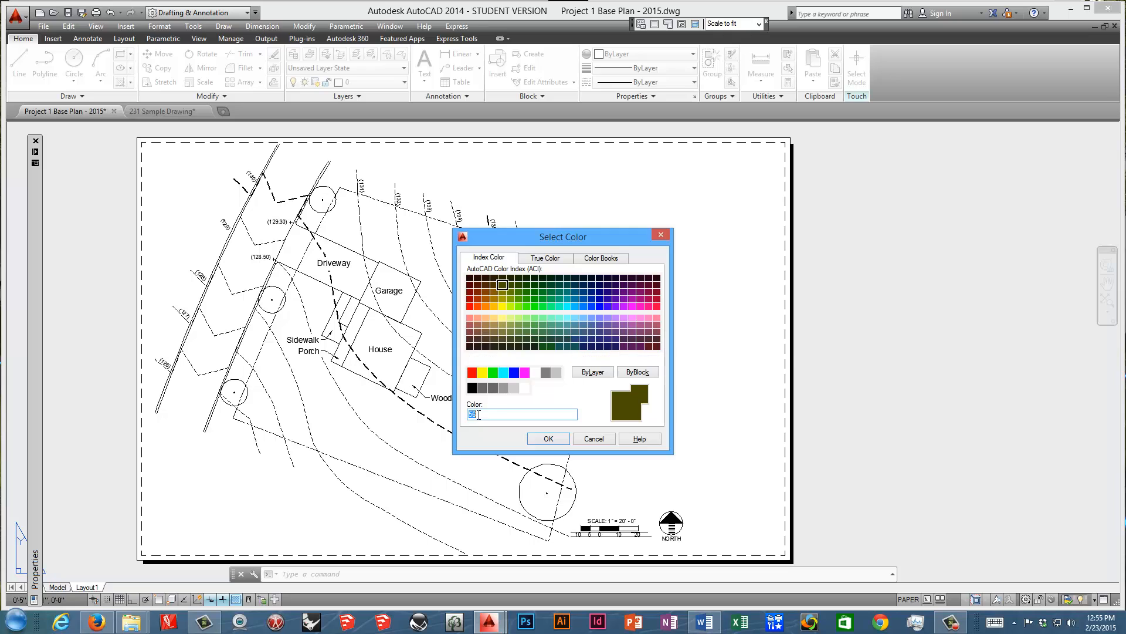
{"action": "left_click", "coordinate": [595, 440]}
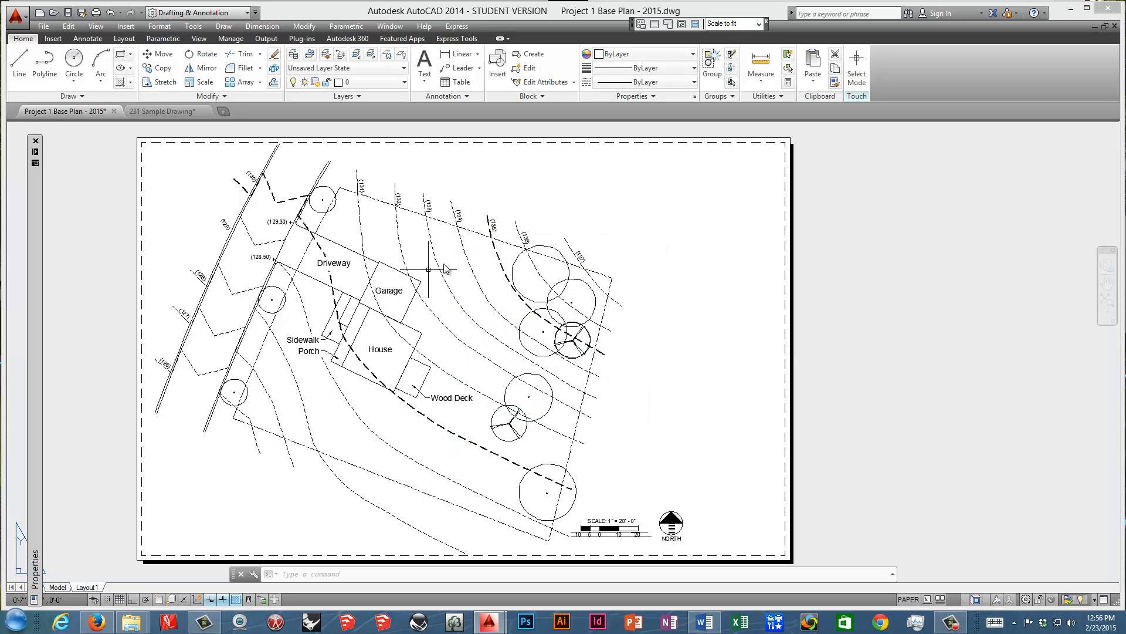
Set the screening of Color 56 to 40 in monochrome.ctb, save the table and accept Layout1's page setup.
{"action": "right_click", "coordinate": [85, 587]}
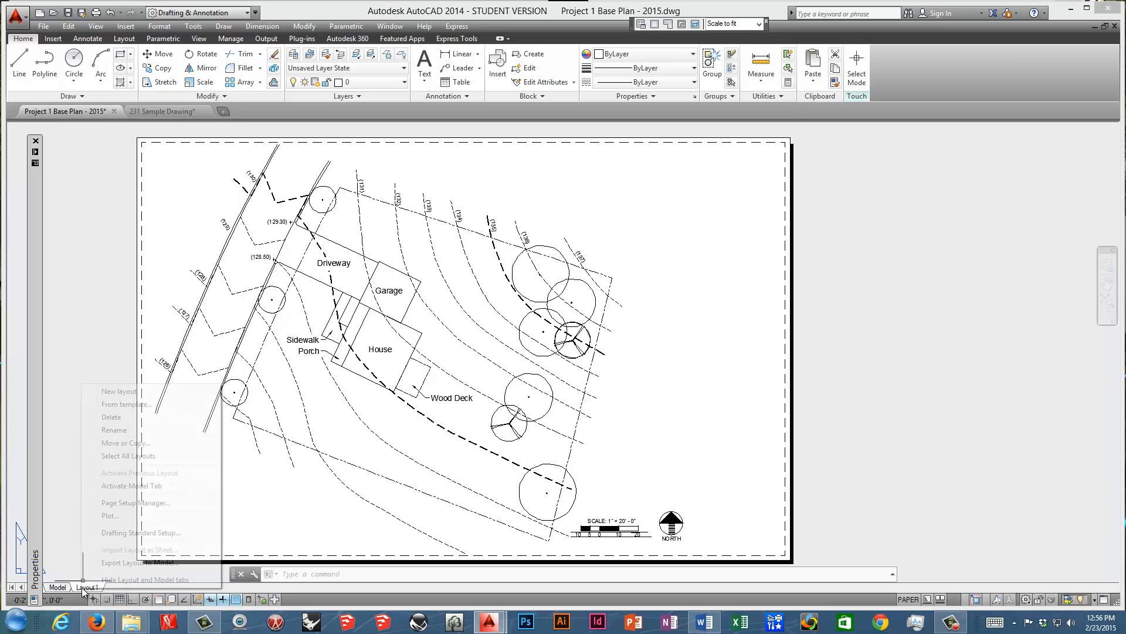
{"action": "left_click", "coordinate": [157, 502]}
{"action": "left_click", "coordinate": [652, 288]}
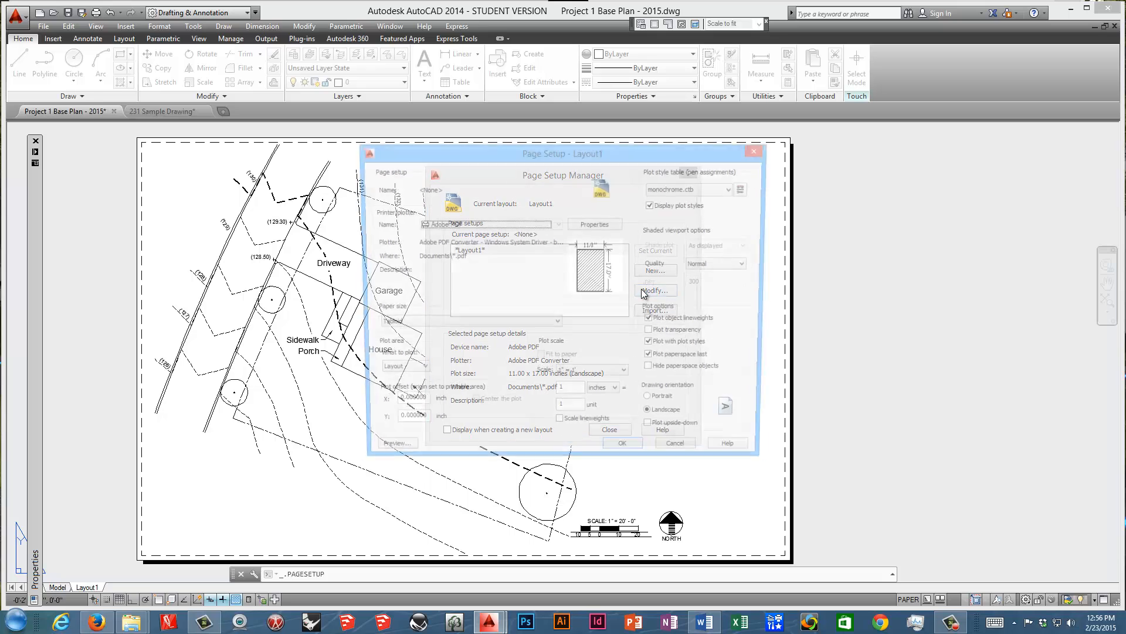
{"action": "left_click", "coordinate": [747, 188]}
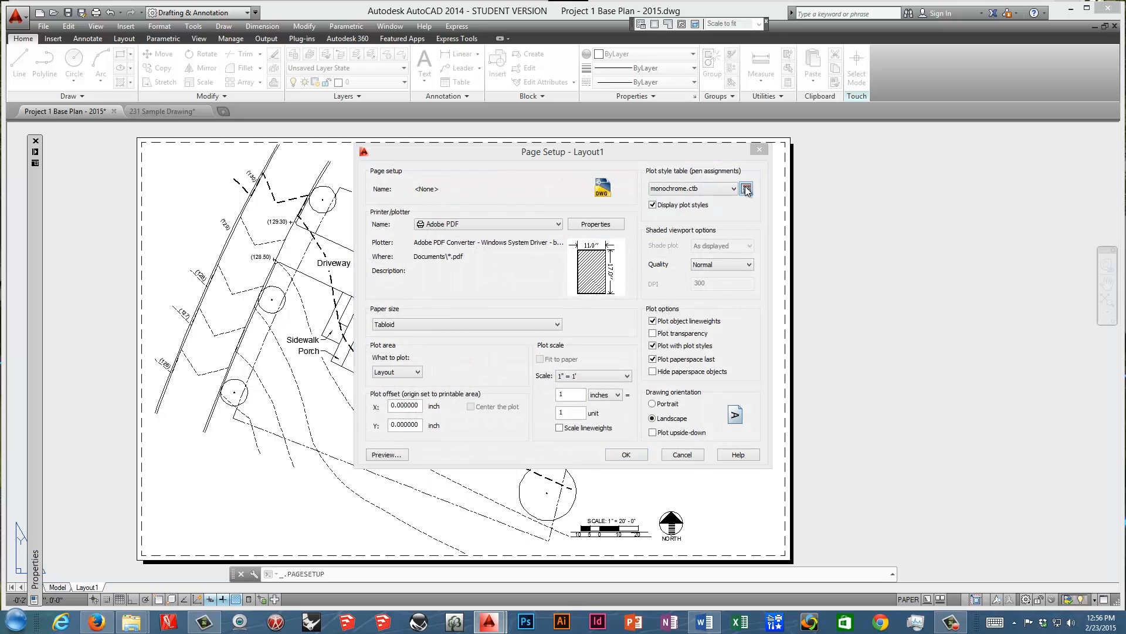
{"action": "scroll", "coordinate": [518, 313], "scroll_direction": "down", "scroll_amount": 17}
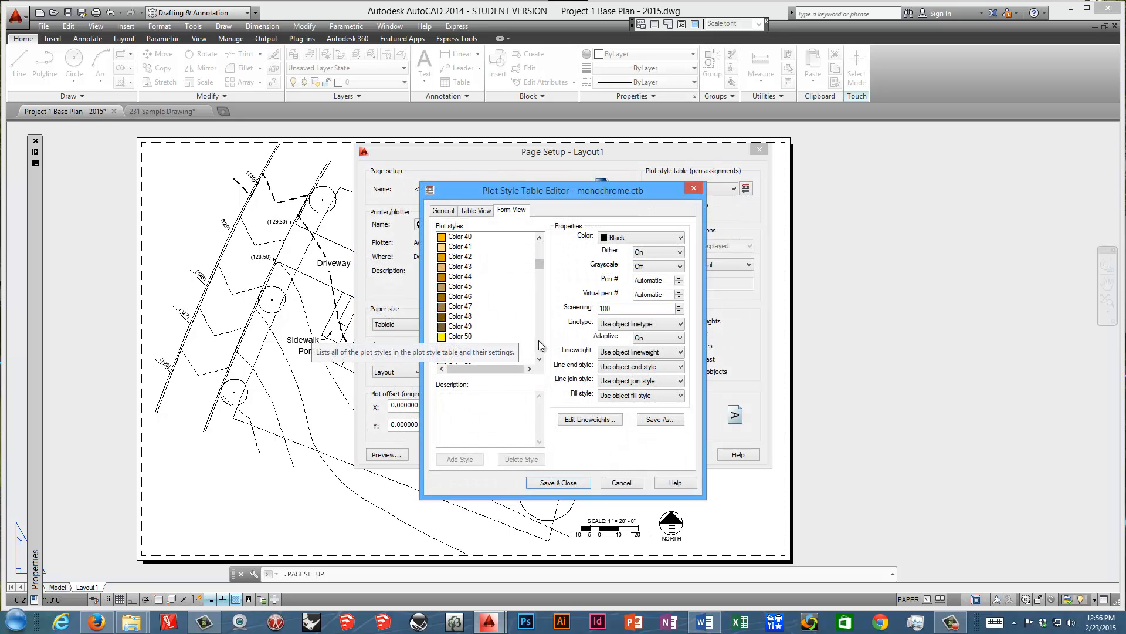
{"action": "left_click", "coordinate": [466, 267]}
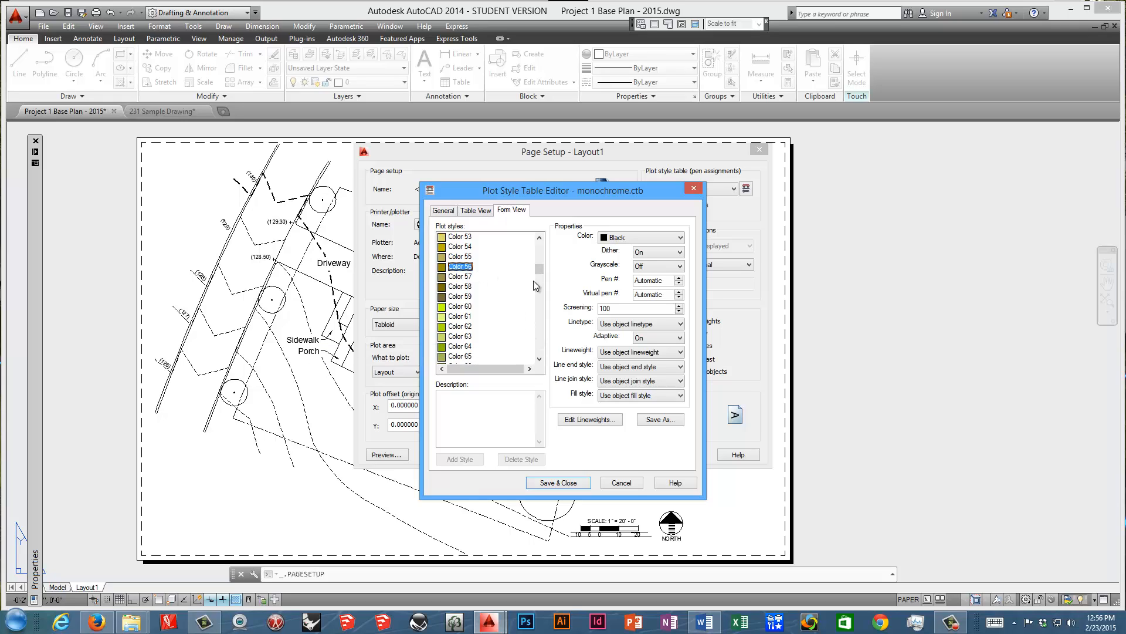
{"action": "left_click_drag", "start_coordinate": [621, 307], "coordinate": [592, 311]}
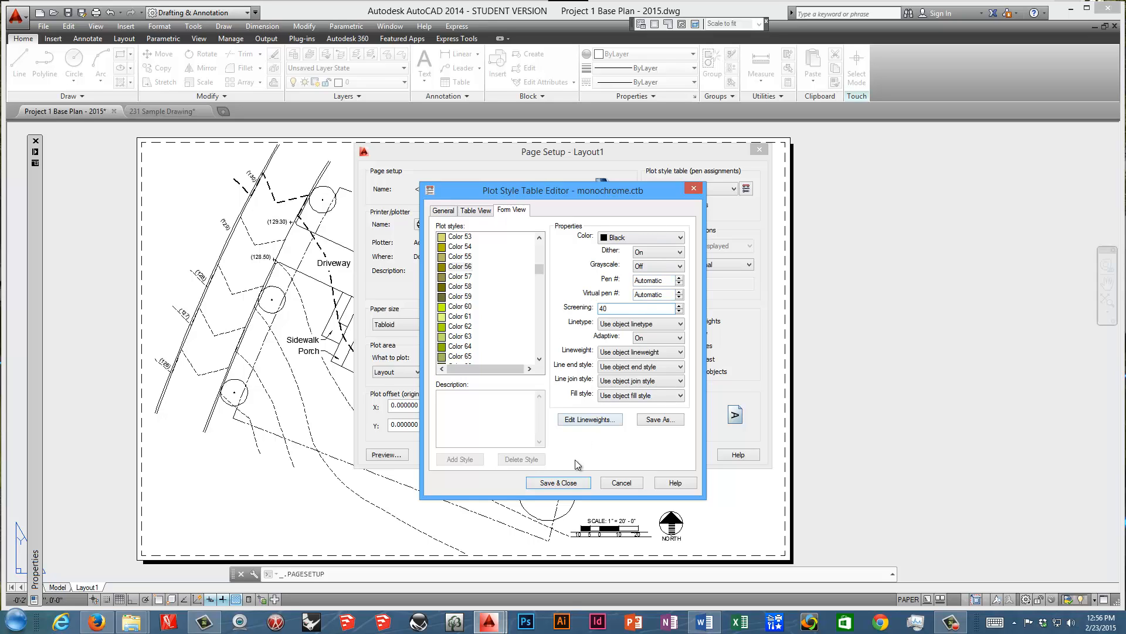
{"action": "left_click", "coordinate": [565, 482]}
{"action": "left_click", "coordinate": [629, 453]}
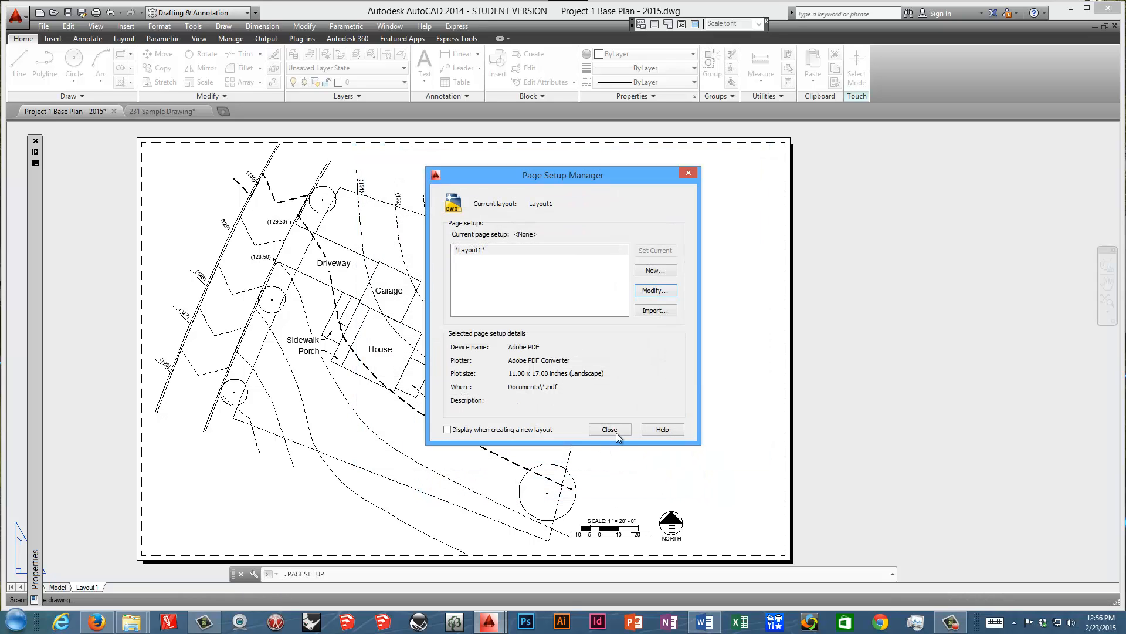
{"action": "left_click", "coordinate": [621, 428]}
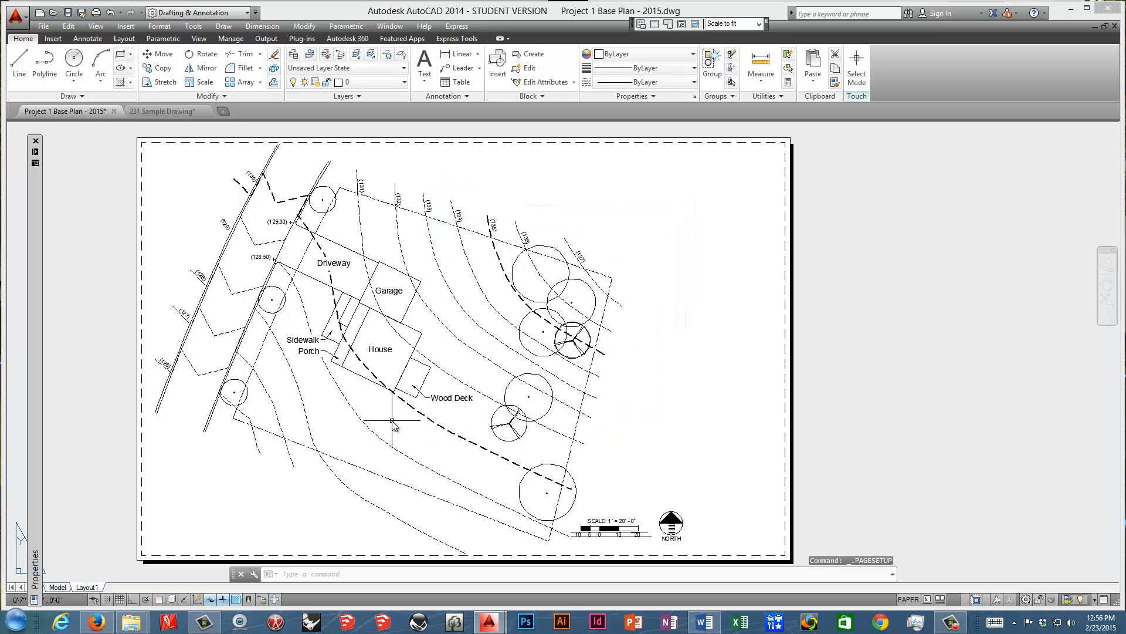
Regenerate the model inside Layout1's viewport and return to paper space.
{"action": "scroll", "coordinate": [393, 420], "scroll_direction": "up", "scroll_amount": 5}
{"action": "scroll", "coordinate": [393, 421], "scroll_direction": "down", "scroll_amount": 6}
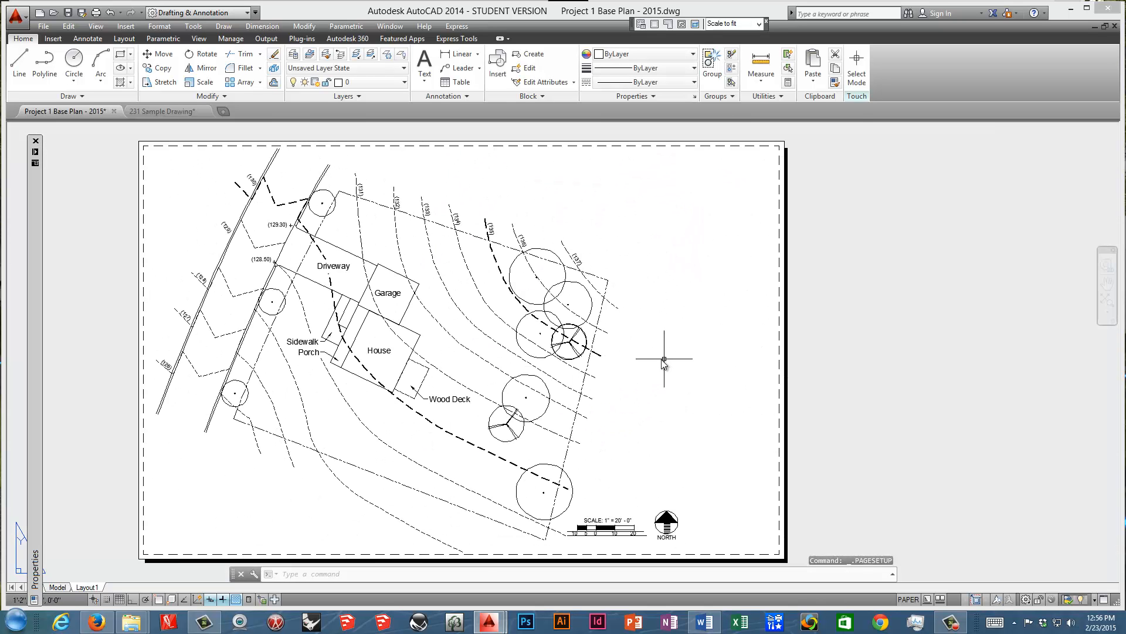
{"action": "left_click", "coordinate": [635, 361]}
{"action": "double_click", "coordinate": [635, 361]}
{"action": "type", "text": "RE"}
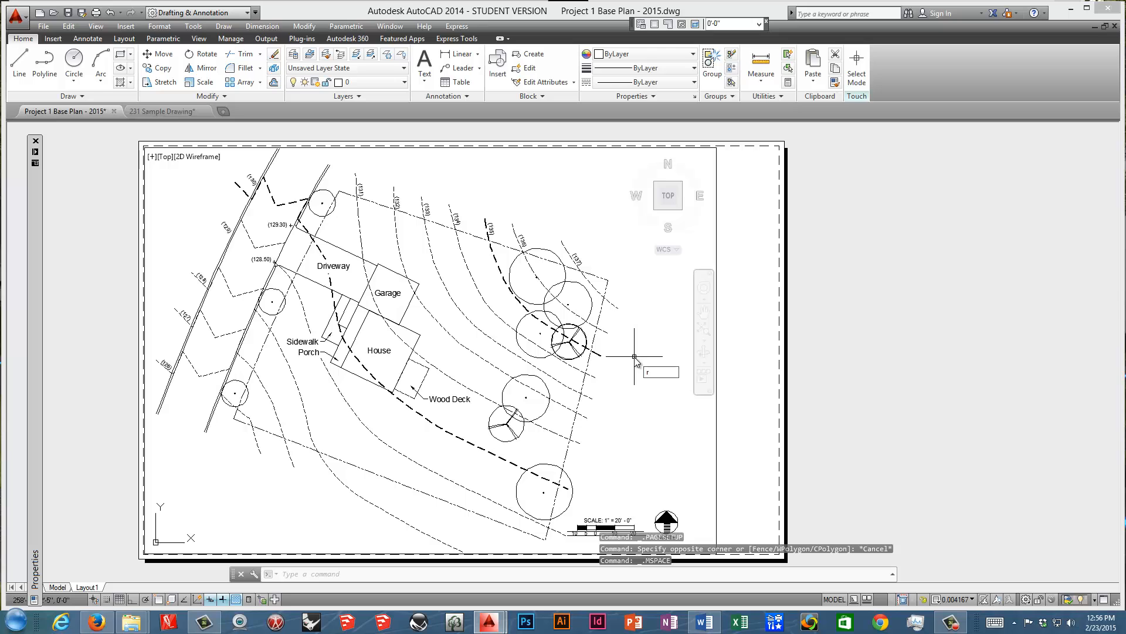
{"action": "key", "text": "Return"}
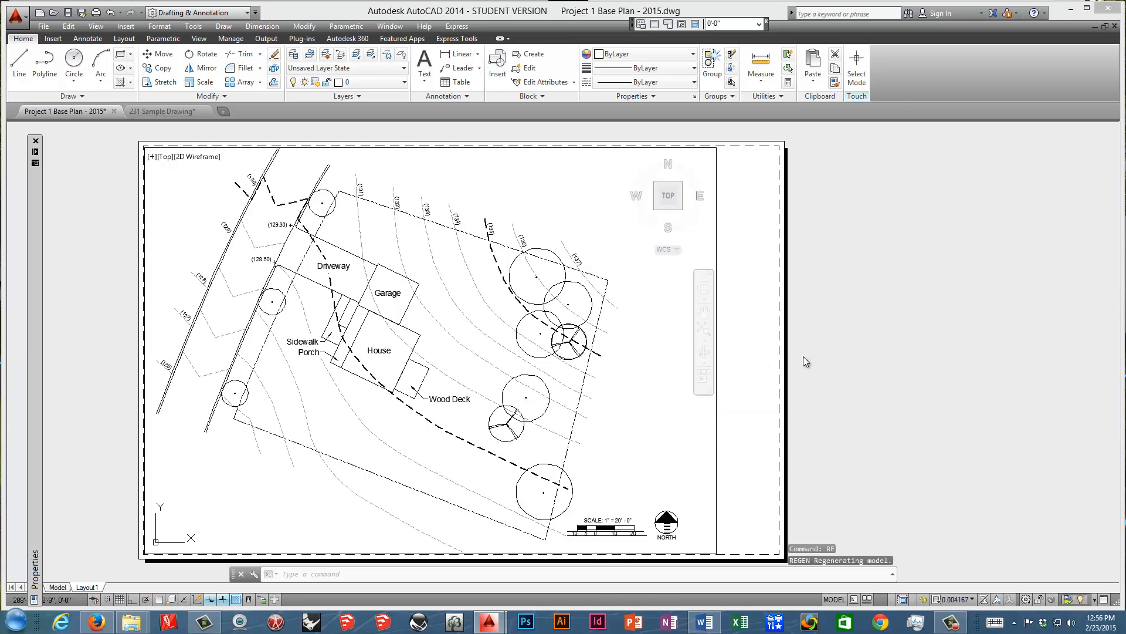
{"action": "double_click", "coordinate": [839, 354]}
Examine how dark the screened contour lines plot against the house, trees and heavier contours on the layout.
{"action": "scroll", "coordinate": [350, 410], "scroll_direction": "up", "scroll_amount": 6}
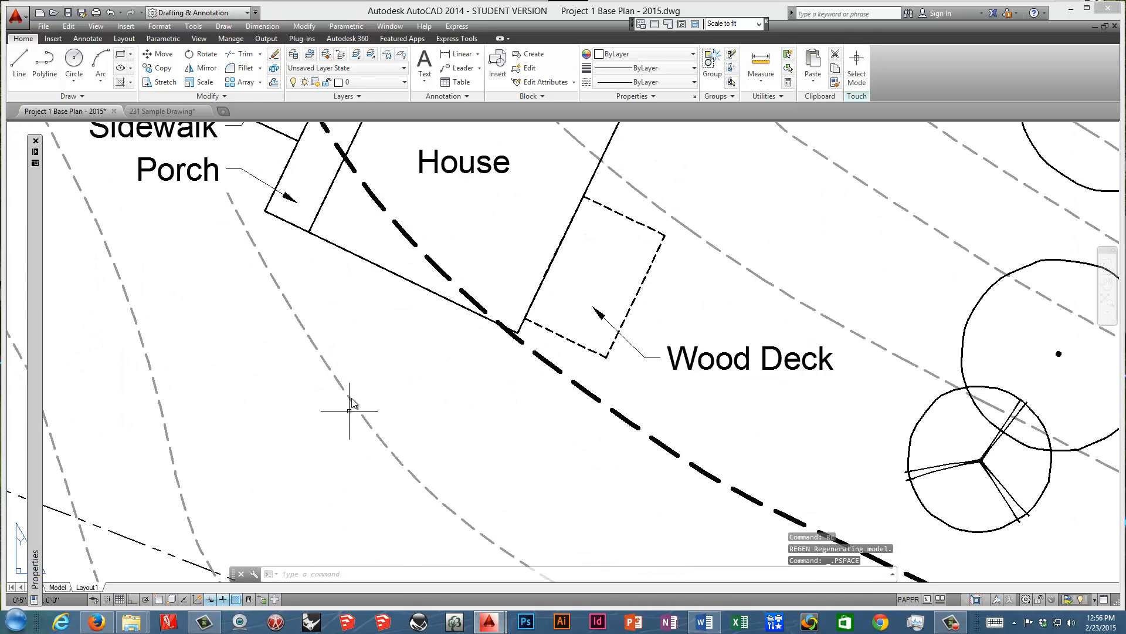
{"action": "scroll", "coordinate": [350, 405], "scroll_direction": "down", "scroll_amount": 6}
{"action": "scroll", "coordinate": [367, 358], "scroll_direction": "up", "scroll_amount": 4}
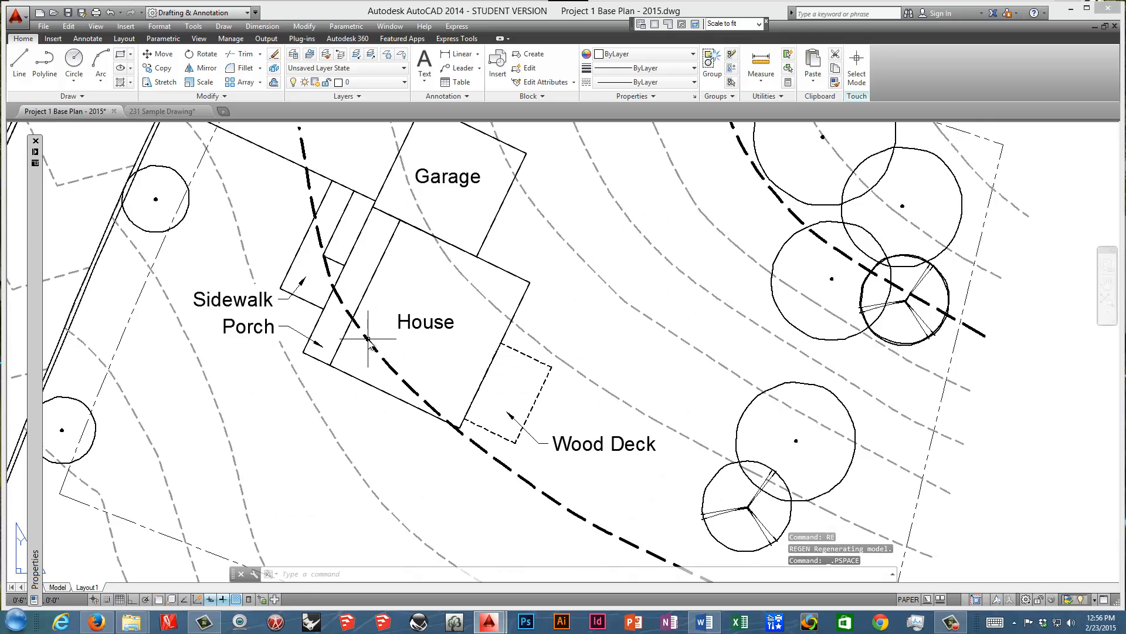
{"action": "scroll", "coordinate": [368, 341], "scroll_direction": "down", "scroll_amount": 5}
{"action": "scroll", "coordinate": [457, 377], "scroll_direction": "up", "scroll_amount": 5}
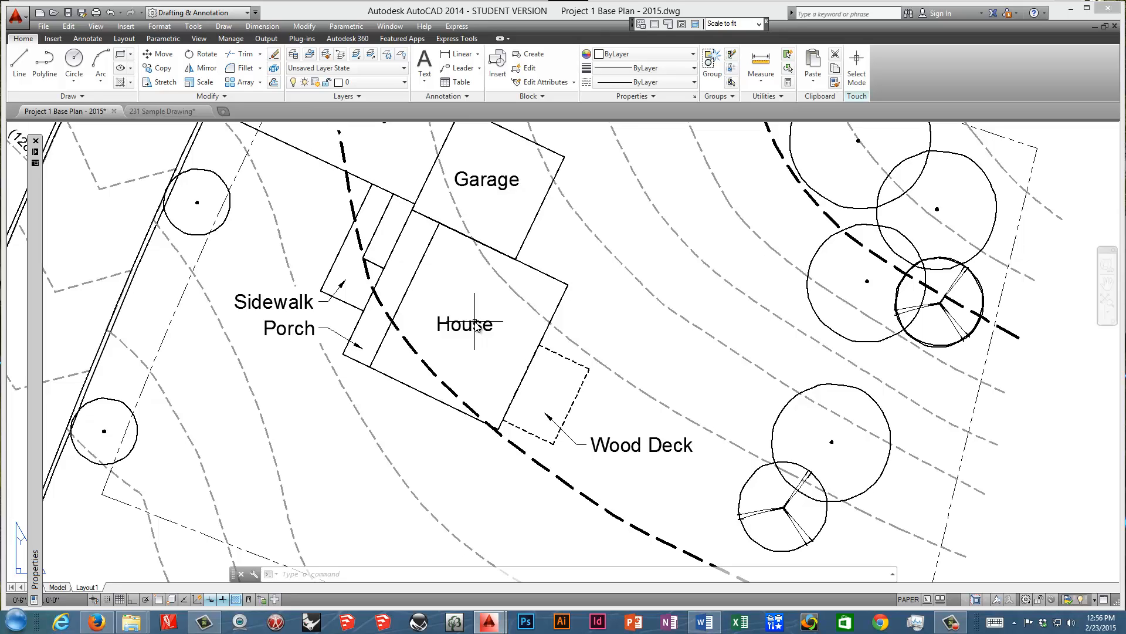
{"action": "scroll", "coordinate": [472, 322], "scroll_direction": "down", "scroll_amount": 5}
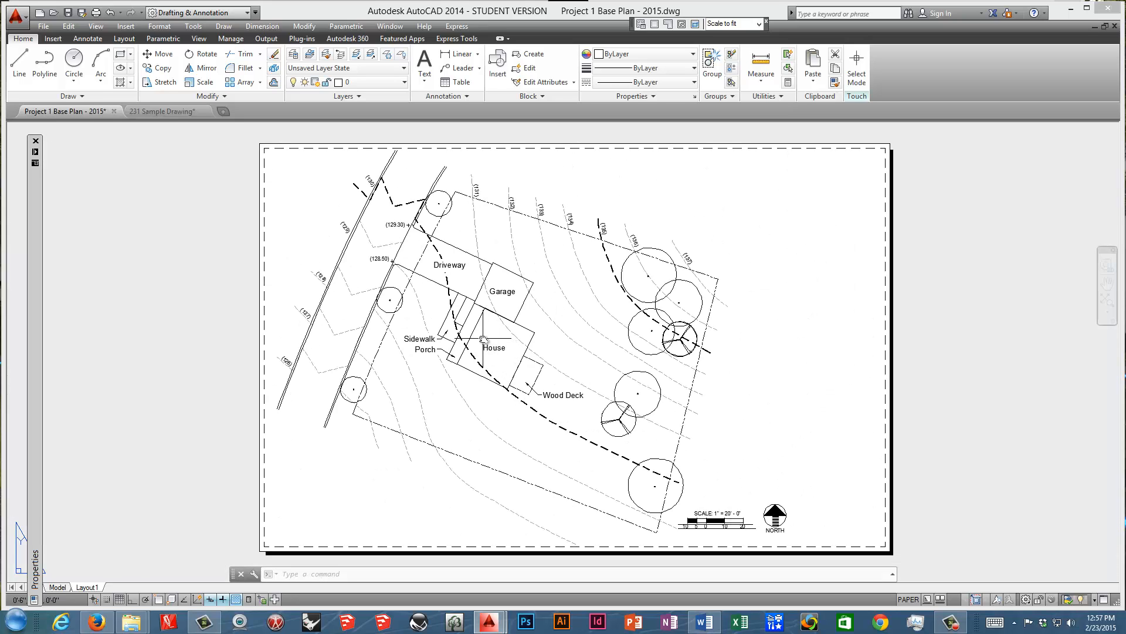
{"action": "middle_click_drag", "start_coordinate": [488, 341], "coordinate": [418, 296]}
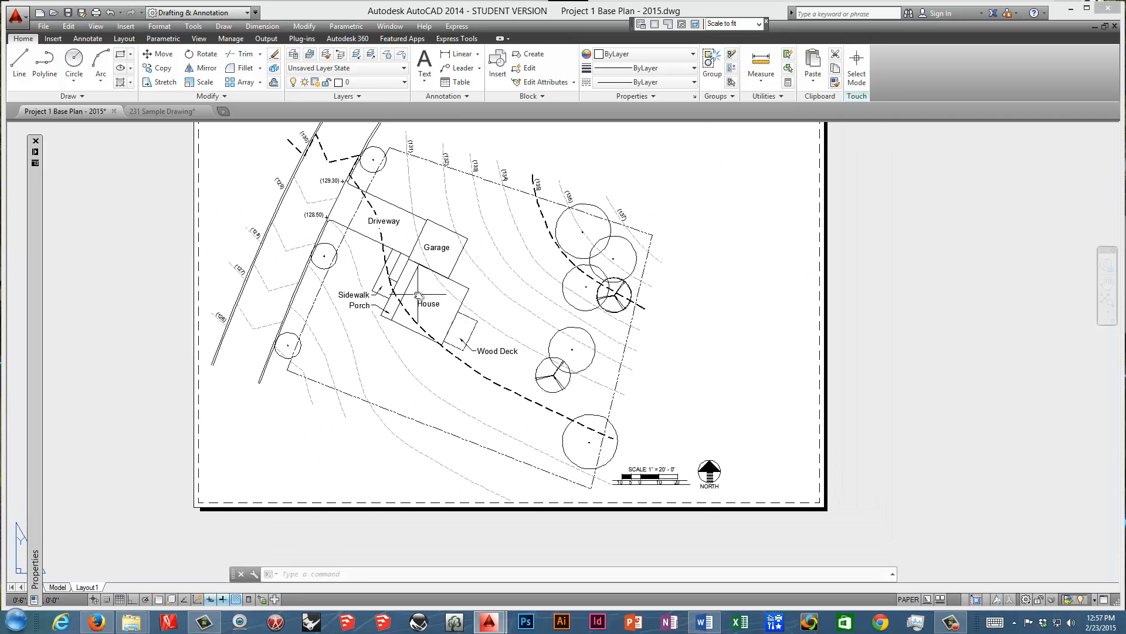
Read the OSnap & Spots item in the Word review notes, then switch to 231 Sample Drawing in AutoCAD.
{"action": "left_click", "coordinate": [702, 620]}
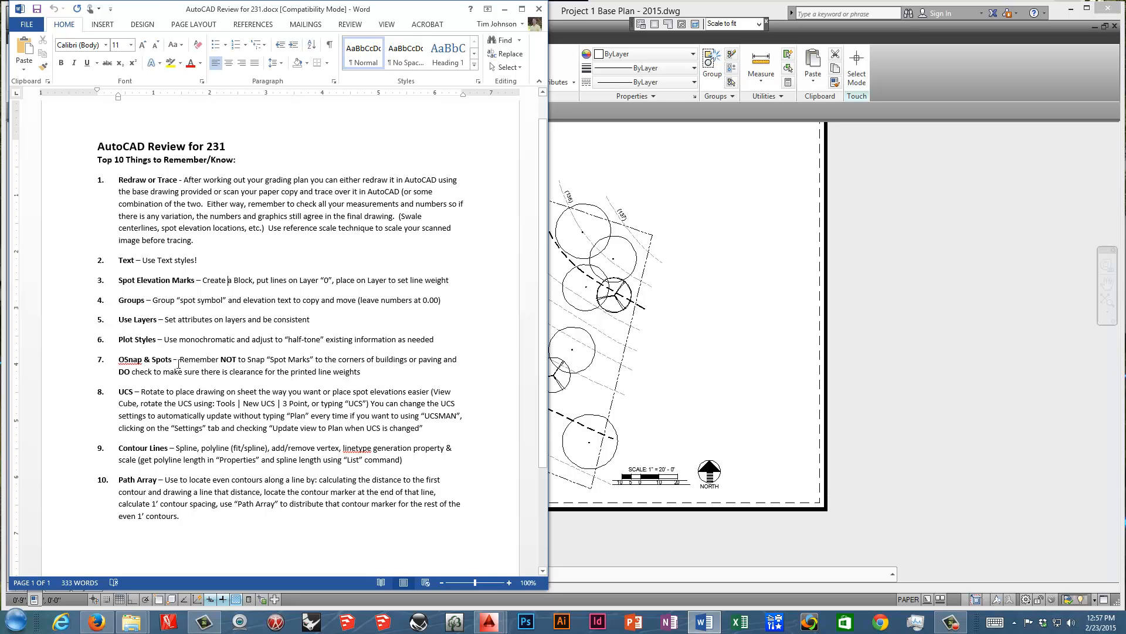
{"action": "left_click", "coordinate": [657, 333]}
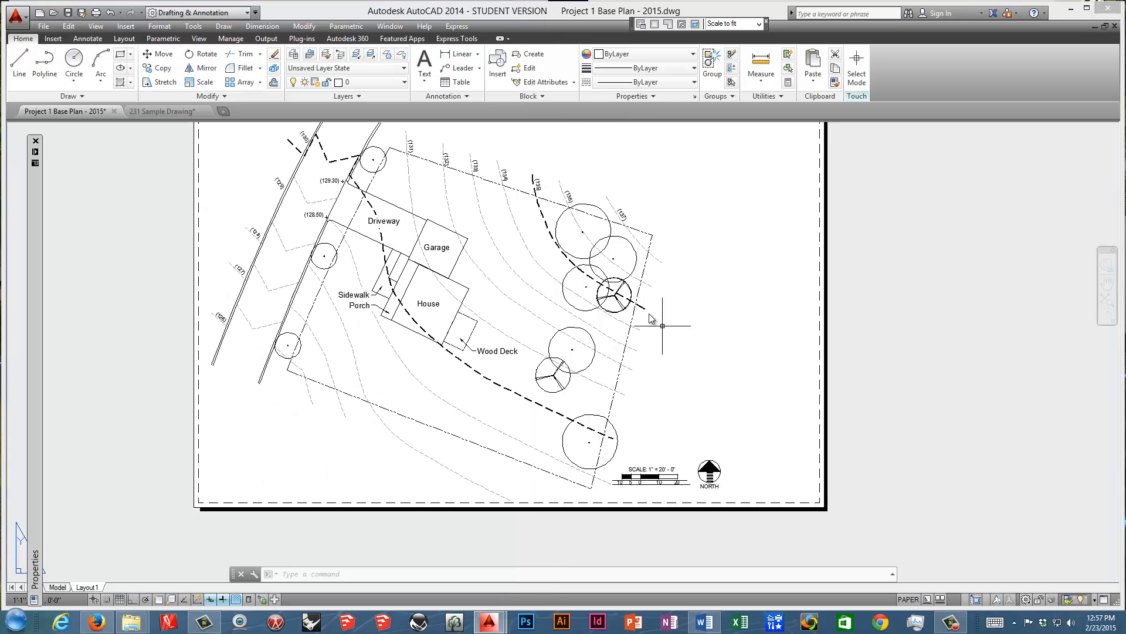
{"action": "left_click", "coordinate": [162, 111]}
Examine the spot mark's offset from the red building corner in model space.
{"action": "scroll", "coordinate": [445, 323], "scroll_direction": "down", "scroll_amount": 2}
{"action": "middle_click_drag", "start_coordinate": [446, 322], "coordinate": [344, 421]}
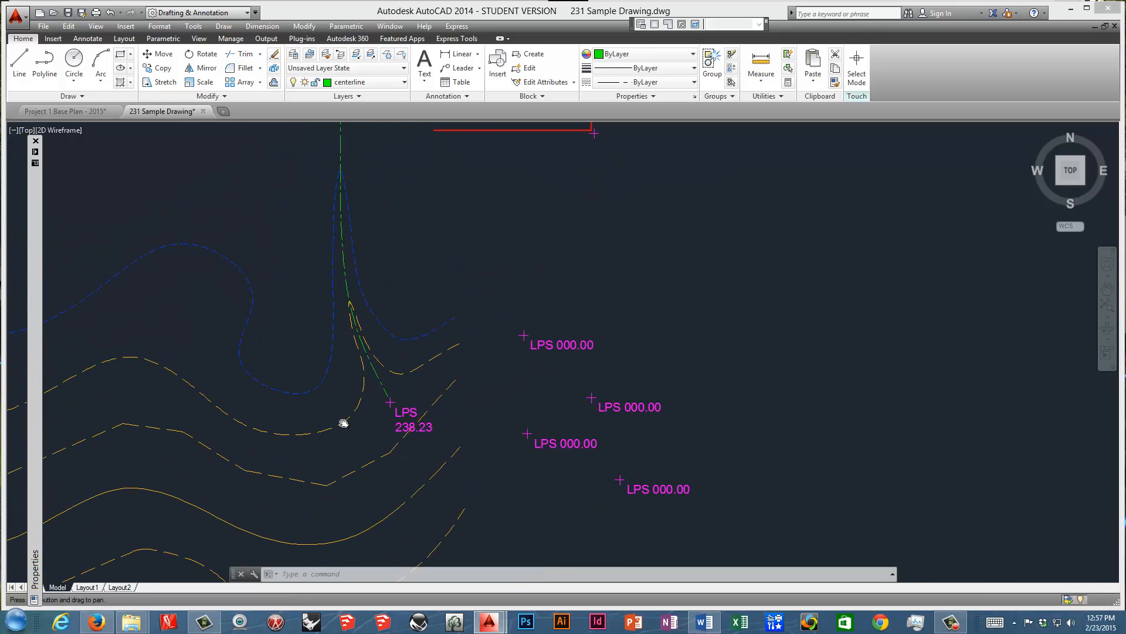
{"action": "scroll", "coordinate": [390, 404], "scroll_direction": "up", "scroll_amount": 2}
{"action": "scroll", "coordinate": [390, 406], "scroll_direction": "down", "scroll_amount": 4}
{"action": "middle_click_drag", "start_coordinate": [423, 319], "coordinate": [397, 372]}
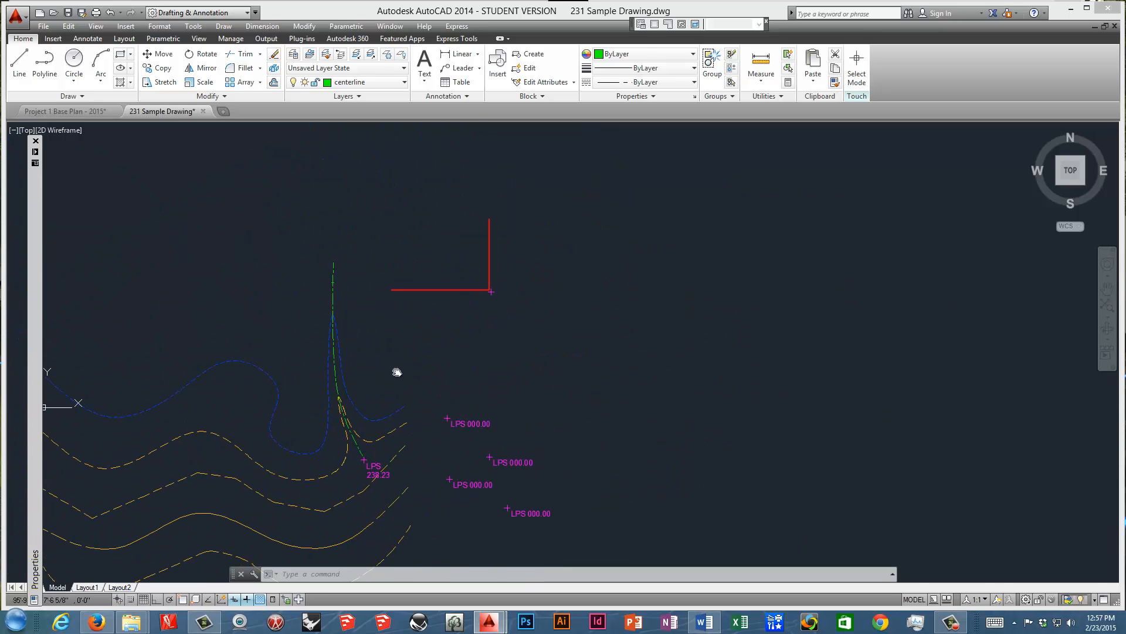
{"action": "scroll", "coordinate": [485, 287], "scroll_direction": "up", "scroll_amount": 6}
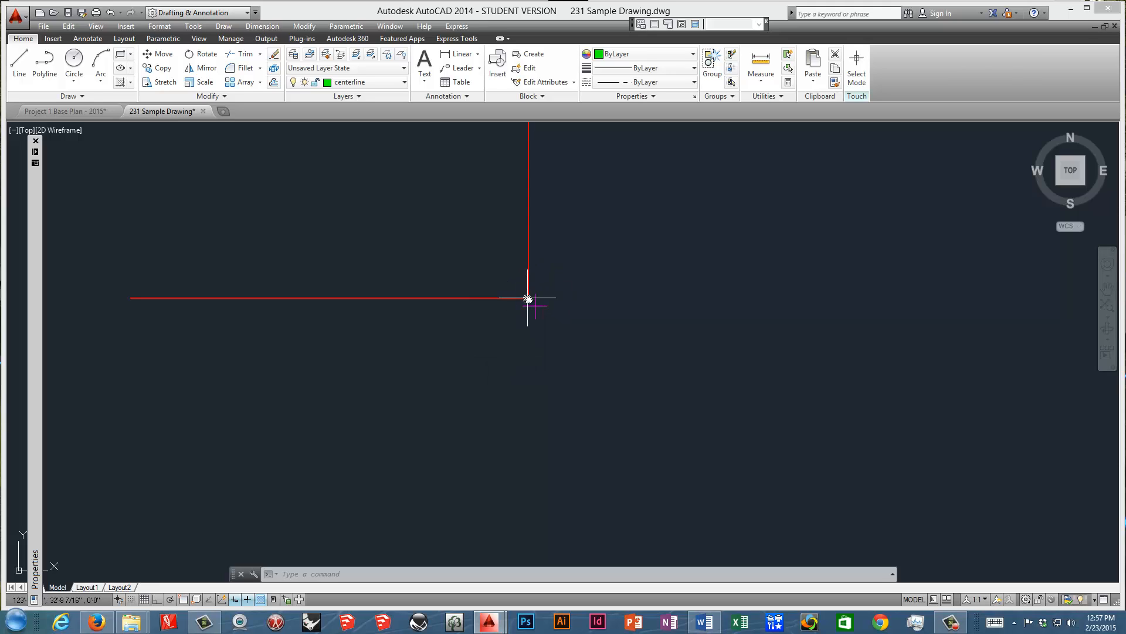
{"action": "scroll", "coordinate": [528, 298], "scroll_direction": "up", "scroll_amount": 4}
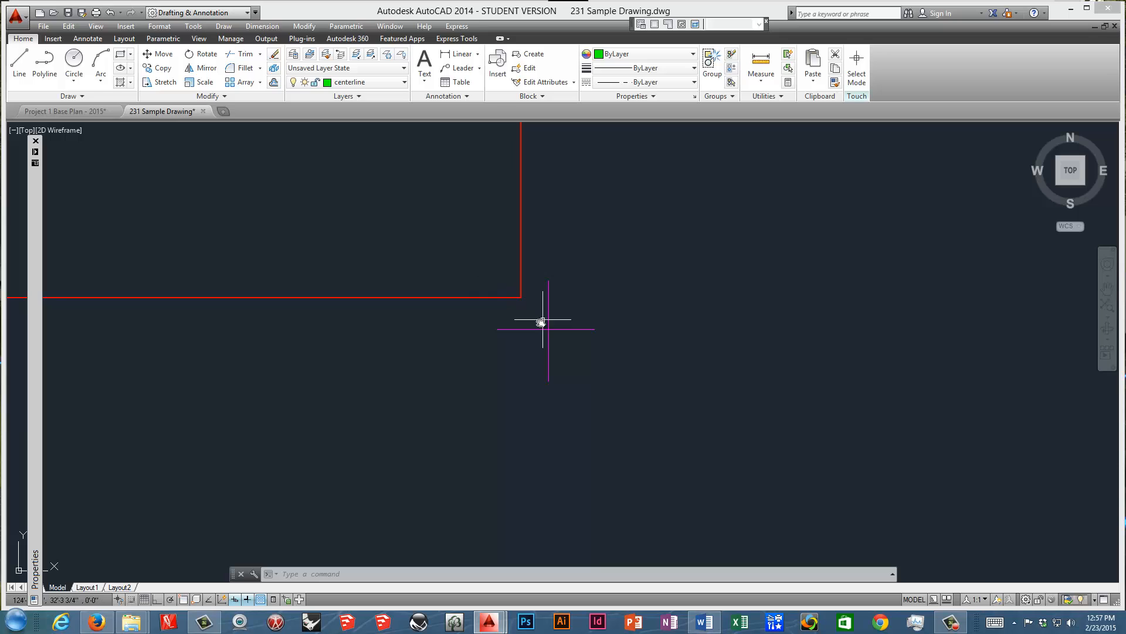
{"action": "scroll", "coordinate": [470, 297], "scroll_direction": "down", "scroll_amount": 4}
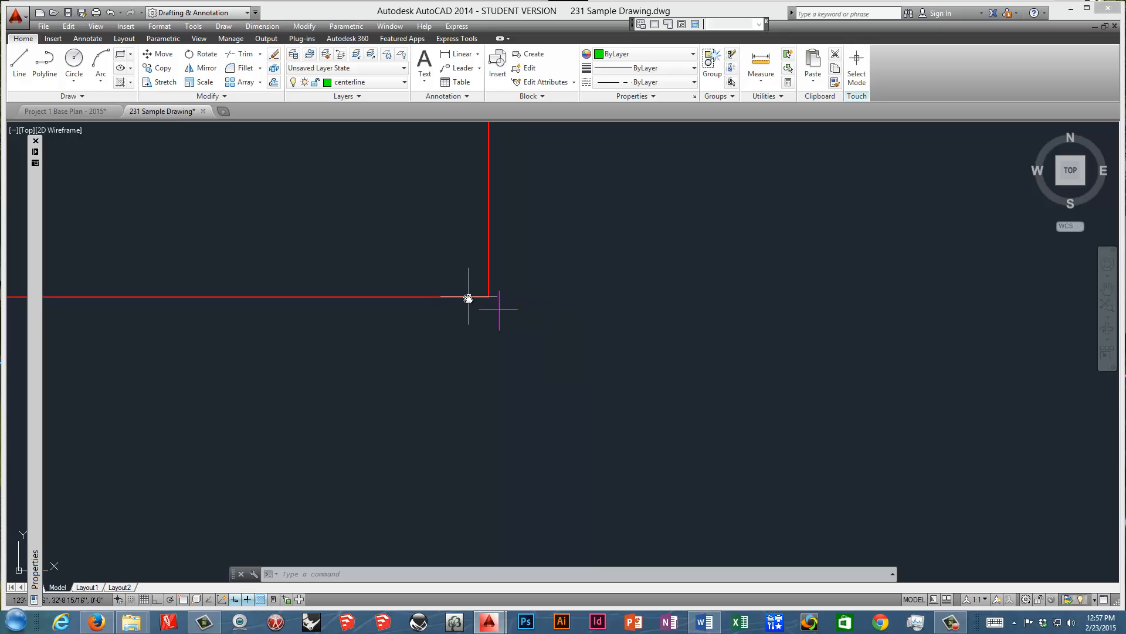
Check the clearance between the spot mark and the building corner at plotted line weights on Layout2.
{"action": "left_click", "coordinate": [112, 587]}
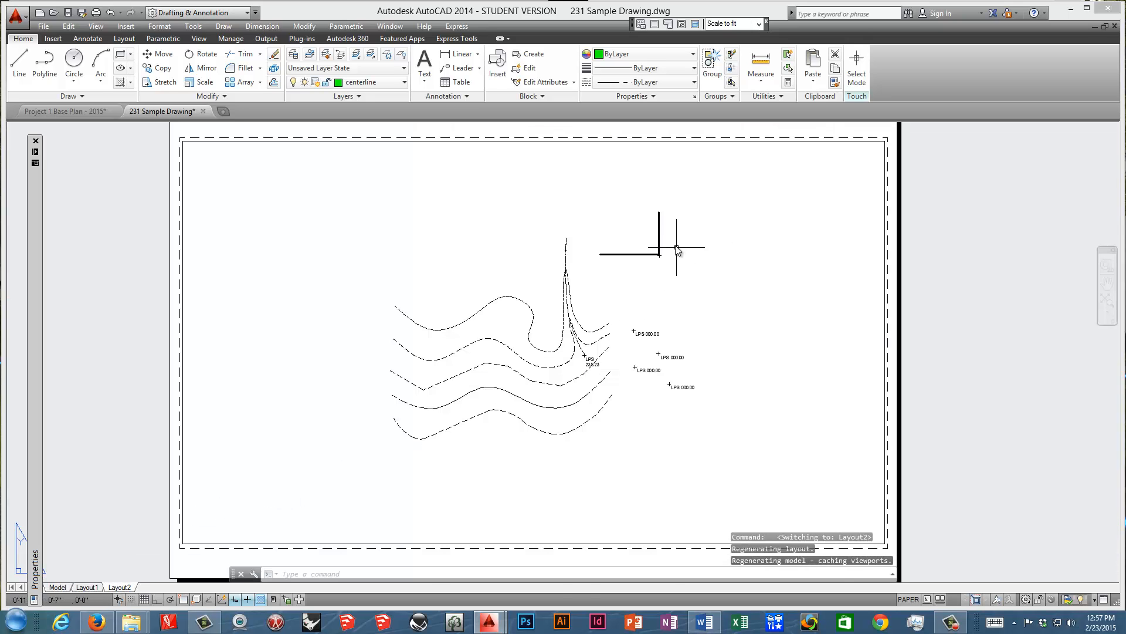
{"action": "scroll", "coordinate": [677, 250], "scroll_direction": "up", "scroll_amount": 4}
{"action": "scroll", "coordinate": [641, 270], "scroll_direction": "up", "scroll_amount": 8}
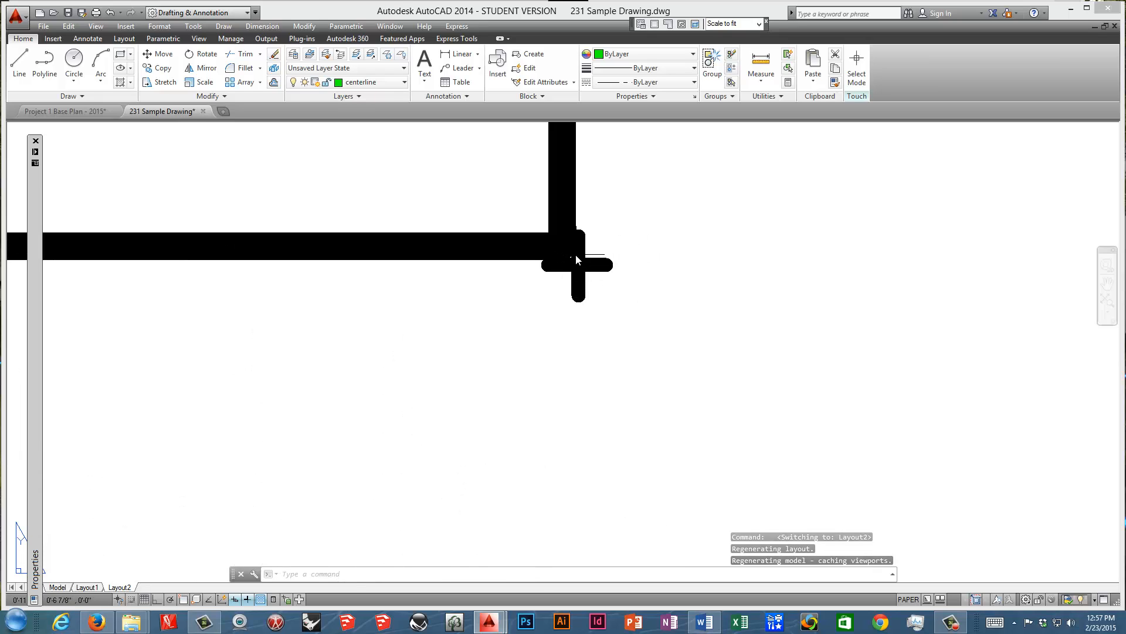
{"action": "scroll", "coordinate": [576, 260], "scroll_direction": "up", "scroll_amount": 4}
{"action": "scroll", "coordinate": [576, 259], "scroll_direction": "down", "scroll_amount": 2}
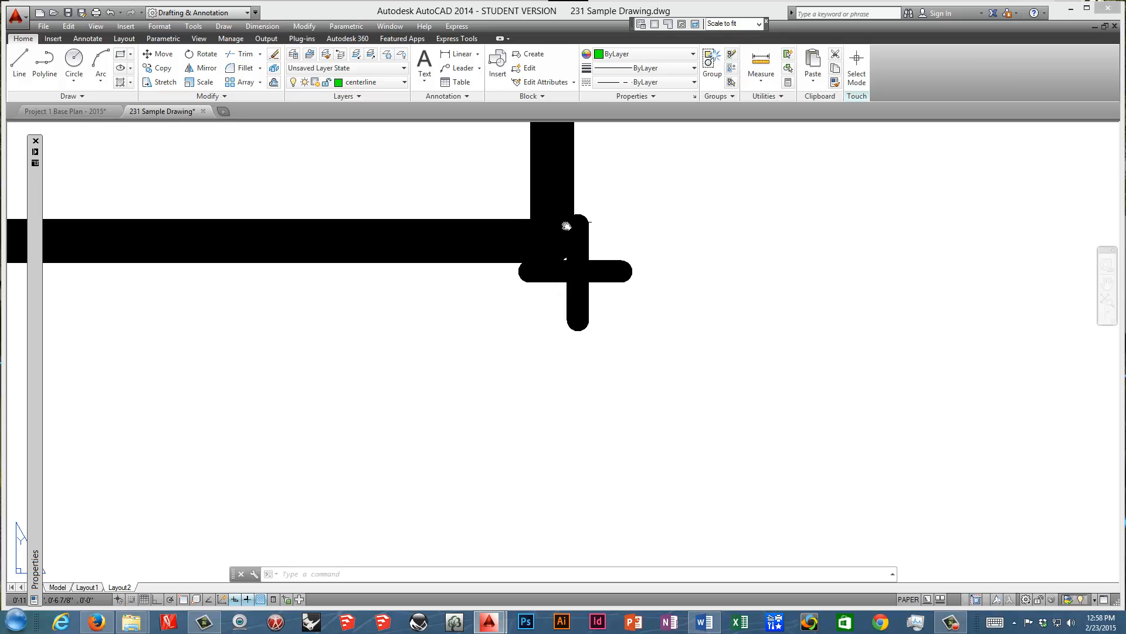
{"action": "middle_click_drag", "start_coordinate": [567, 226], "coordinate": [562, 347]}
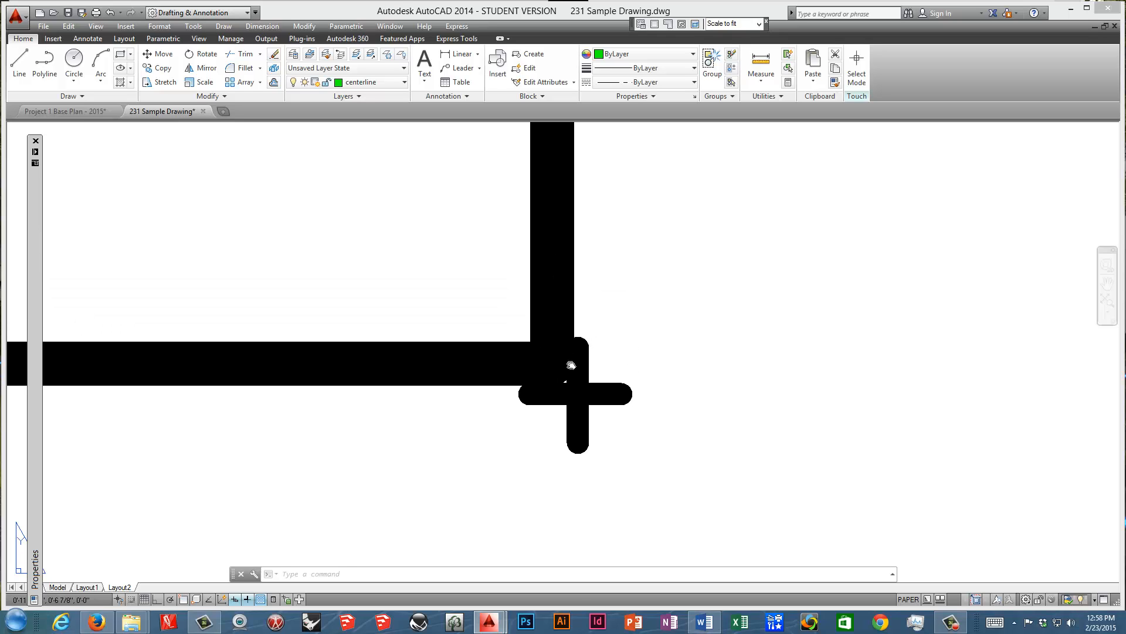
{"action": "scroll", "coordinate": [550, 333], "scroll_direction": "down", "scroll_amount": 3}
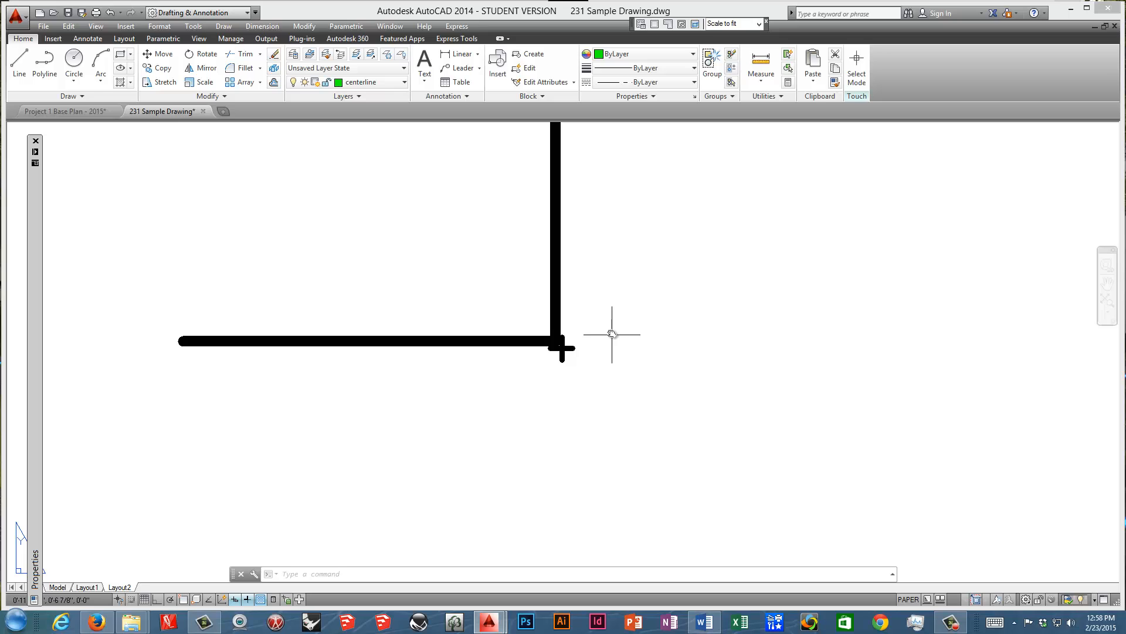
{"action": "scroll", "coordinate": [614, 333], "scroll_direction": "down", "scroll_amount": 4}
{"action": "middle_click_drag", "start_coordinate": [556, 379], "coordinate": [568, 344]}
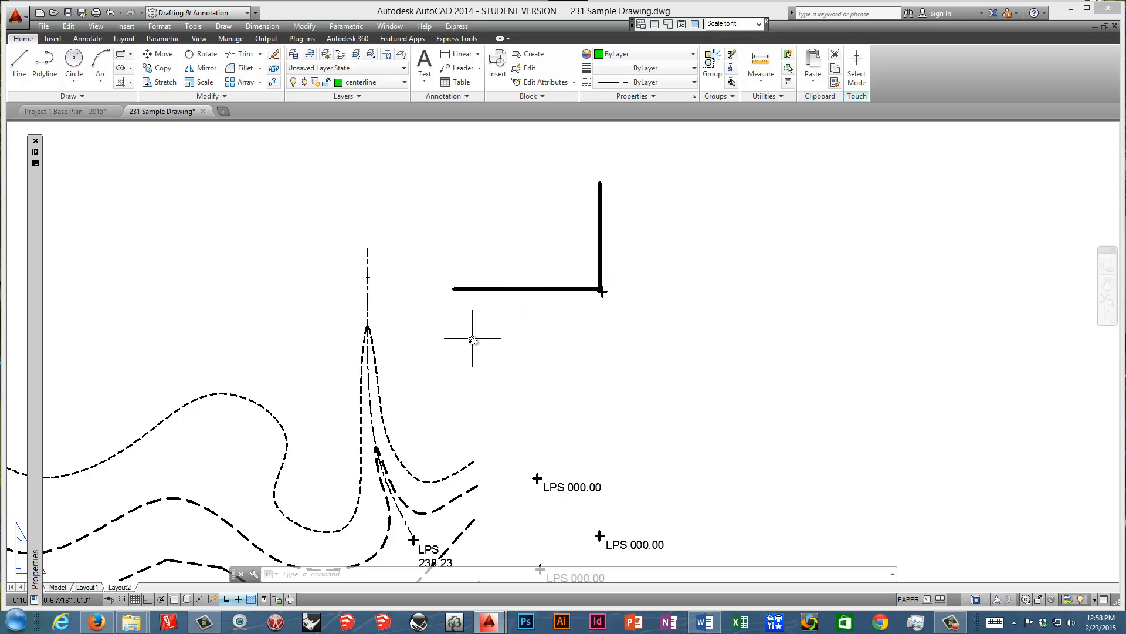
Examine the contour lines, swale centerline and LPS spot elevations on Layout2.
{"action": "middle_click_drag", "start_coordinate": [478, 344], "coordinate": [555, 252]}
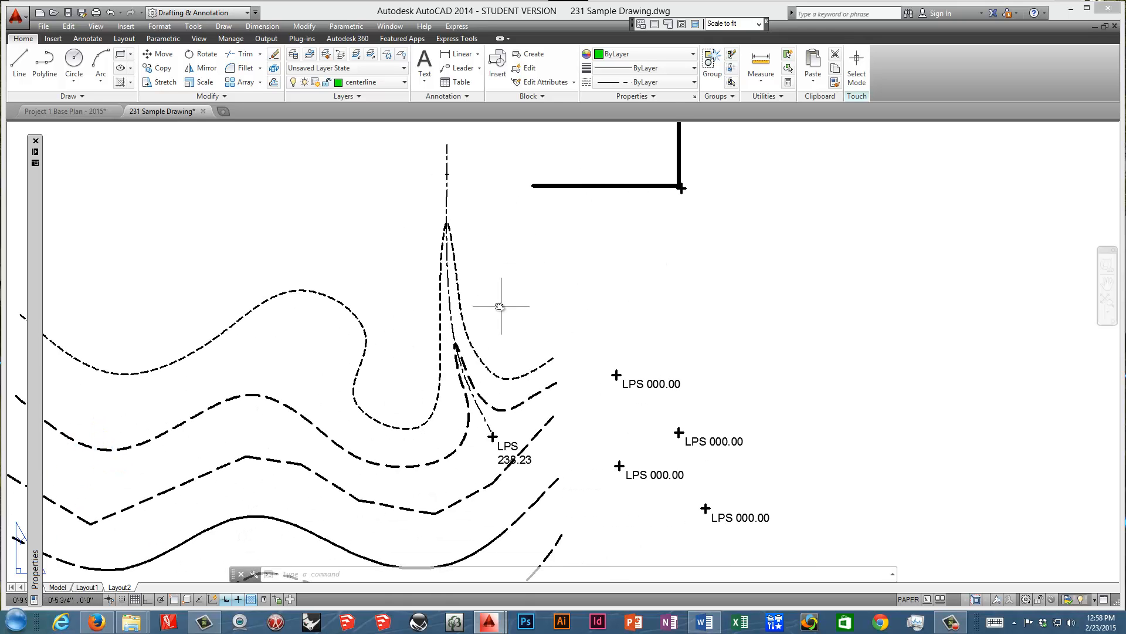
{"action": "mouse_move", "coordinate": [430, 314]}
{"action": "middle_mouse_down"}
{"action": "mouse_move", "coordinate": [442, 297]}
{"action": "mouse_move", "coordinate": [608, 218]}
{"action": "mouse_move", "coordinate": [550, 239]}
{"action": "middle_mouse_up"}
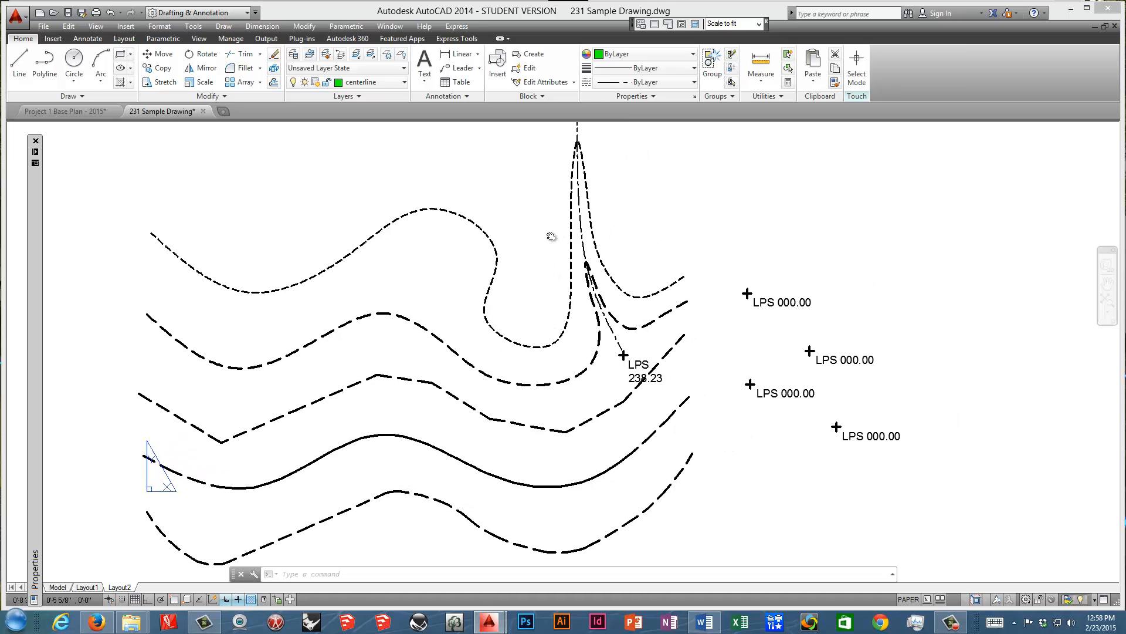
{"action": "scroll", "coordinate": [545, 240], "scroll_direction": "down", "scroll_amount": 5}
{"action": "scroll", "coordinate": [540, 258], "scroll_direction": "up", "scroll_amount": 5}
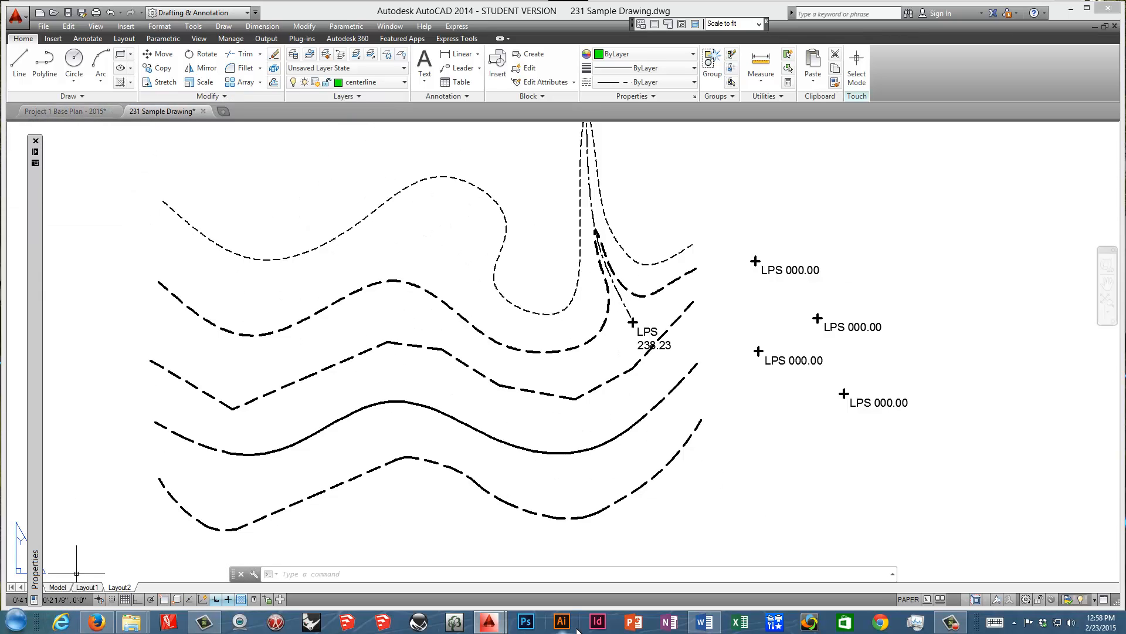
Read the UCS item in the Word review notes and return to the sample drawing's model space in AutoCAD.
{"action": "left_click", "coordinate": [718, 624]}
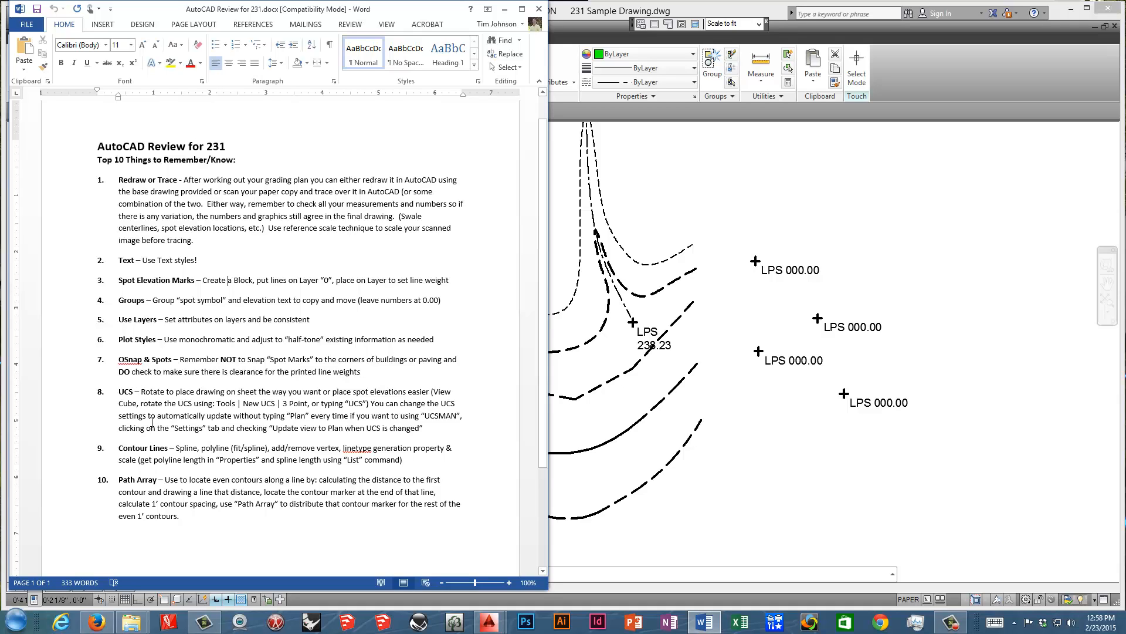
{"action": "left_click", "coordinate": [651, 398]}
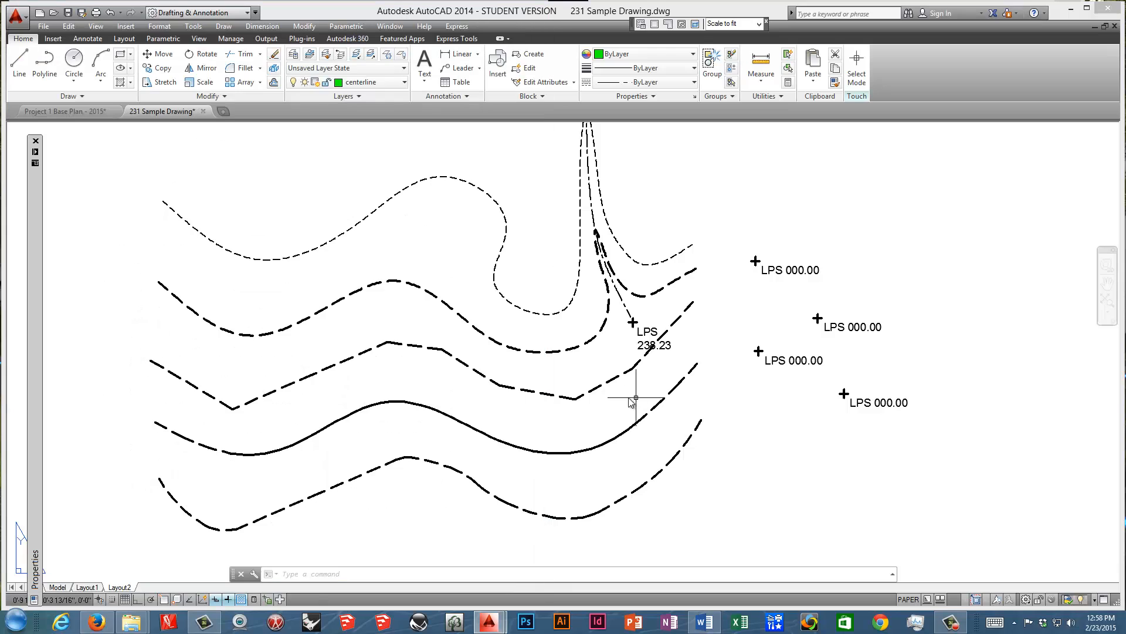
{"action": "left_click", "coordinate": [58, 587]}
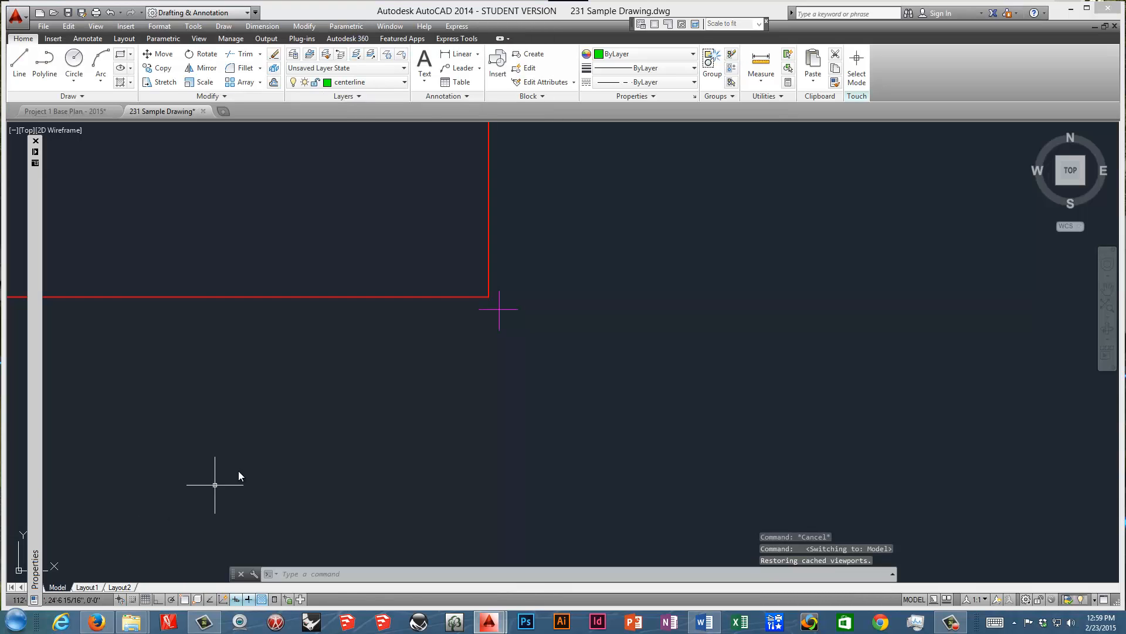
Examine the global scale factor and current object scale in the Linetype Manager's details.
{"action": "scroll", "coordinate": [290, 411], "scroll_direction": "down", "scroll_amount": 2}
{"action": "mouse_move", "coordinate": [282, 413]}
{"action": "middle_mouse_down"}
{"action": "mouse_move", "coordinate": [526, 289]}
{"action": "mouse_move", "coordinate": [509, 296]}
{"action": "middle_mouse_up"}
{"action": "scroll", "coordinate": [490, 327], "scroll_direction": "up", "scroll_amount": 4}
{"action": "middle_click_drag", "start_coordinate": [363, 328], "coordinate": [334, 325]}
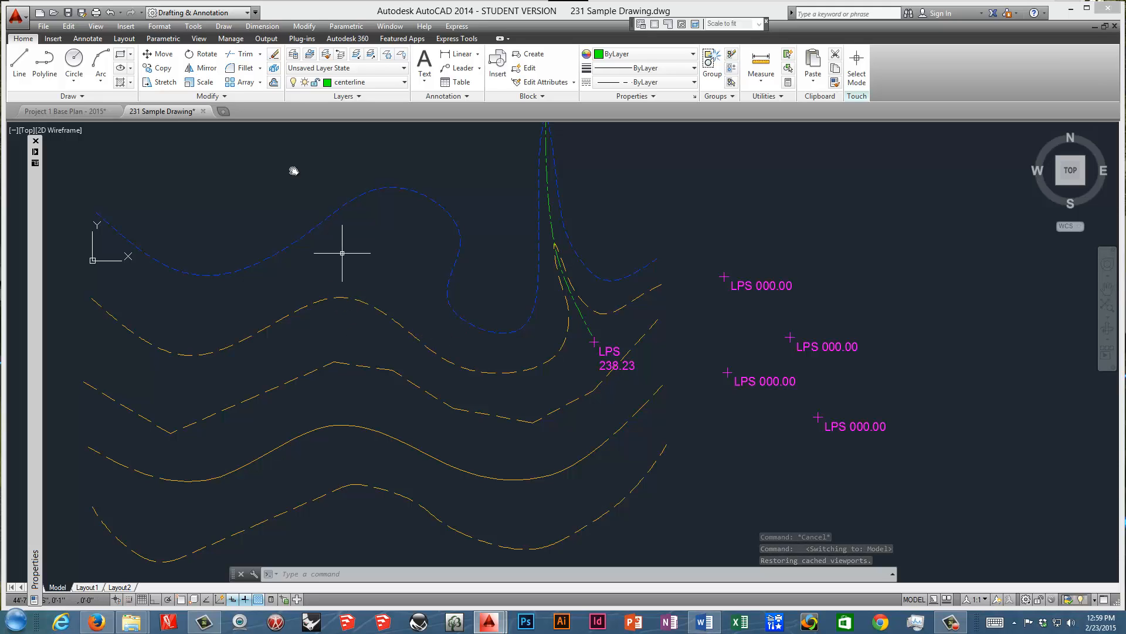
{"action": "left_click", "coordinate": [159, 27]}
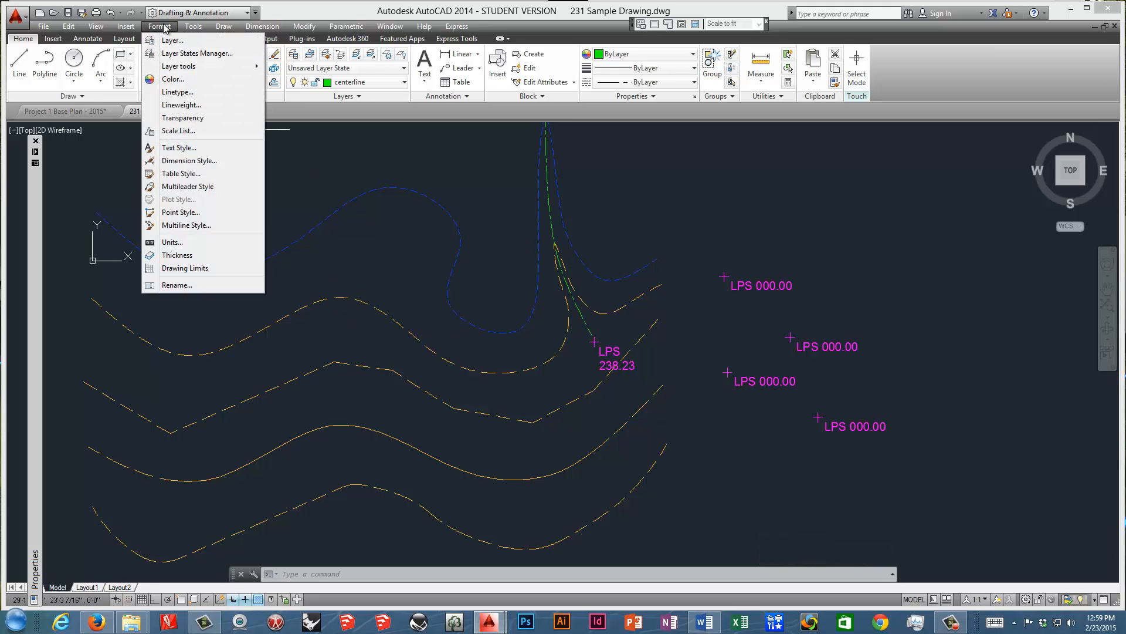
{"action": "left_click", "coordinate": [177, 92]}
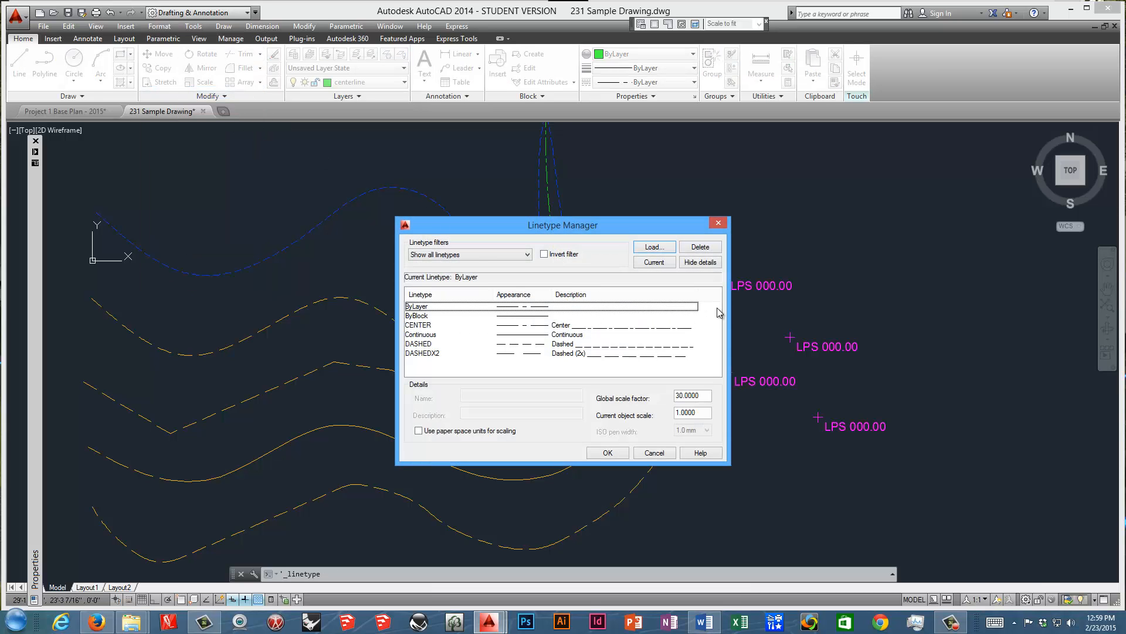
{"action": "left_click", "coordinate": [707, 264]}
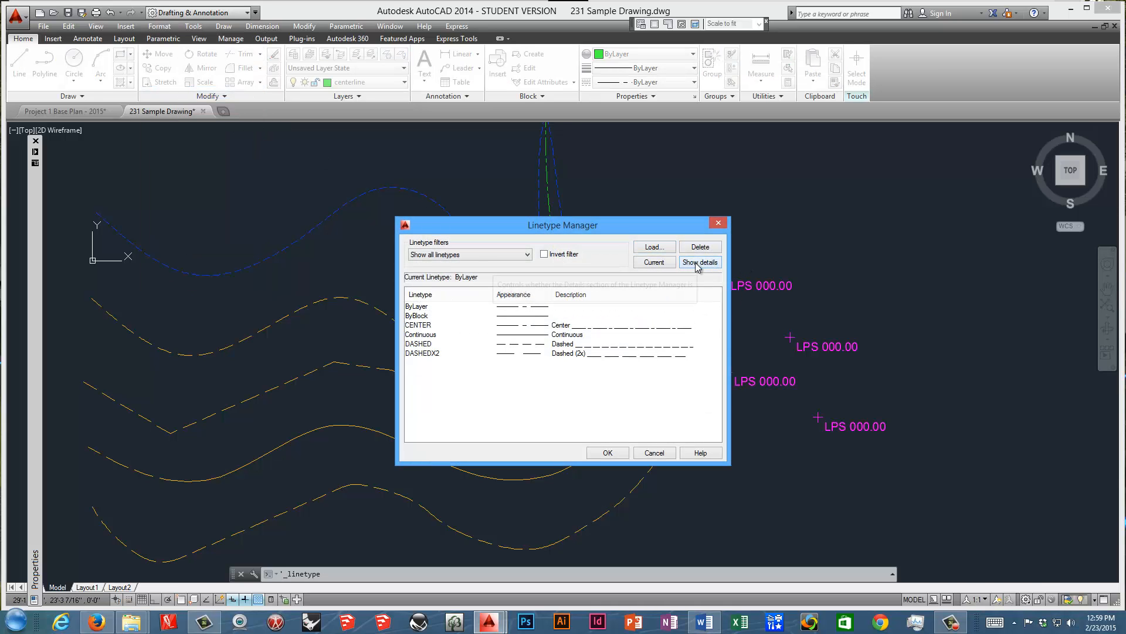
{"action": "left_click_drag", "start_coordinate": [620, 230], "coordinate": [623, 191]}
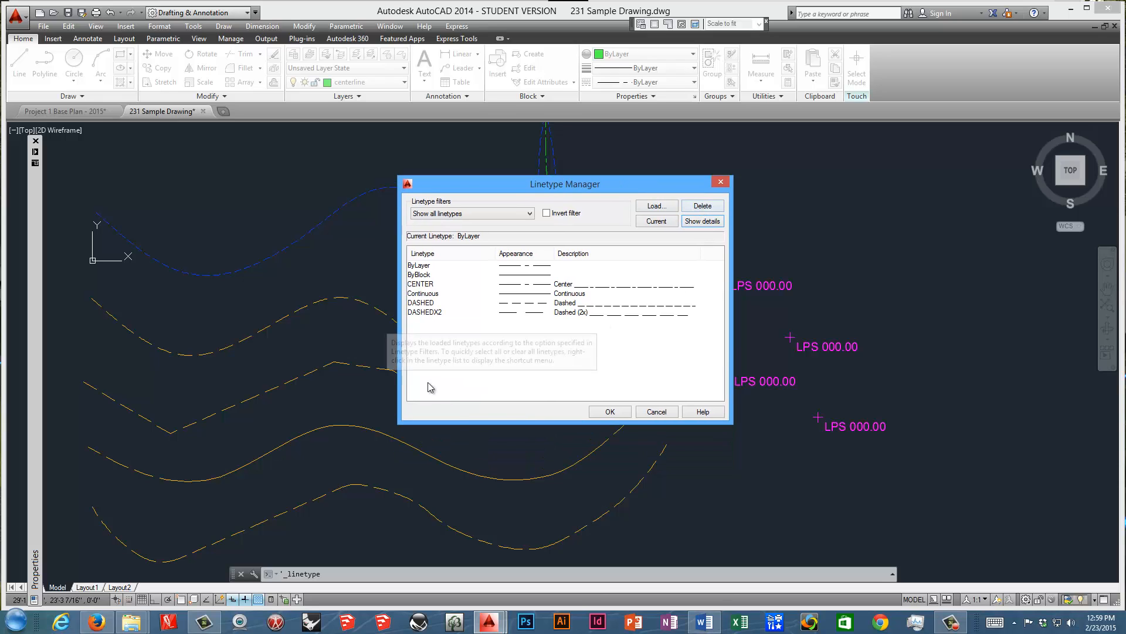
{"action": "left_click", "coordinate": [699, 225]}
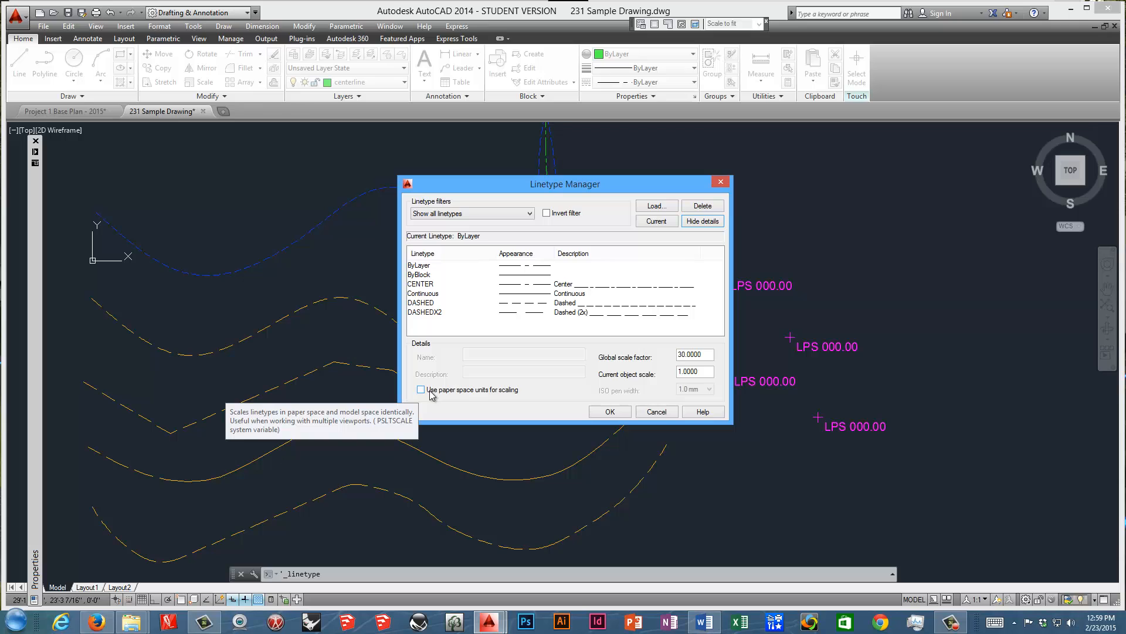
{"action": "left_click", "coordinate": [620, 414]}
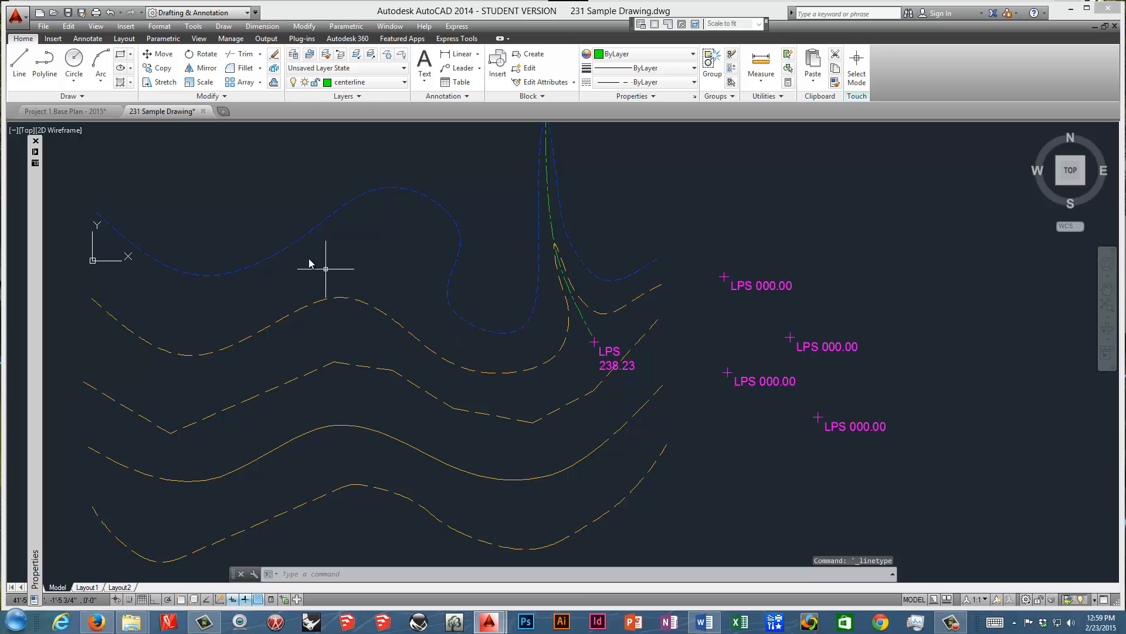
Reshape the blue contour spline by stretching its rounded crest's fit point upward and the next fit point inward to the west.
{"action": "left_click", "coordinate": [300, 239]}
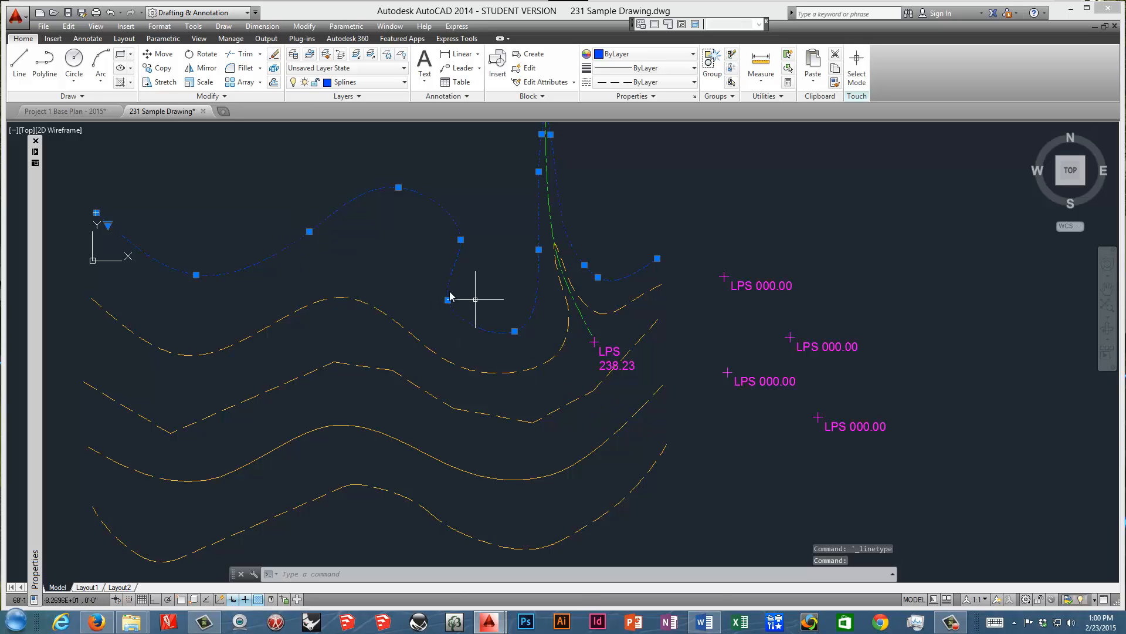
{"action": "middle_click_drag", "start_coordinate": [414, 266], "coordinate": [480, 285]}
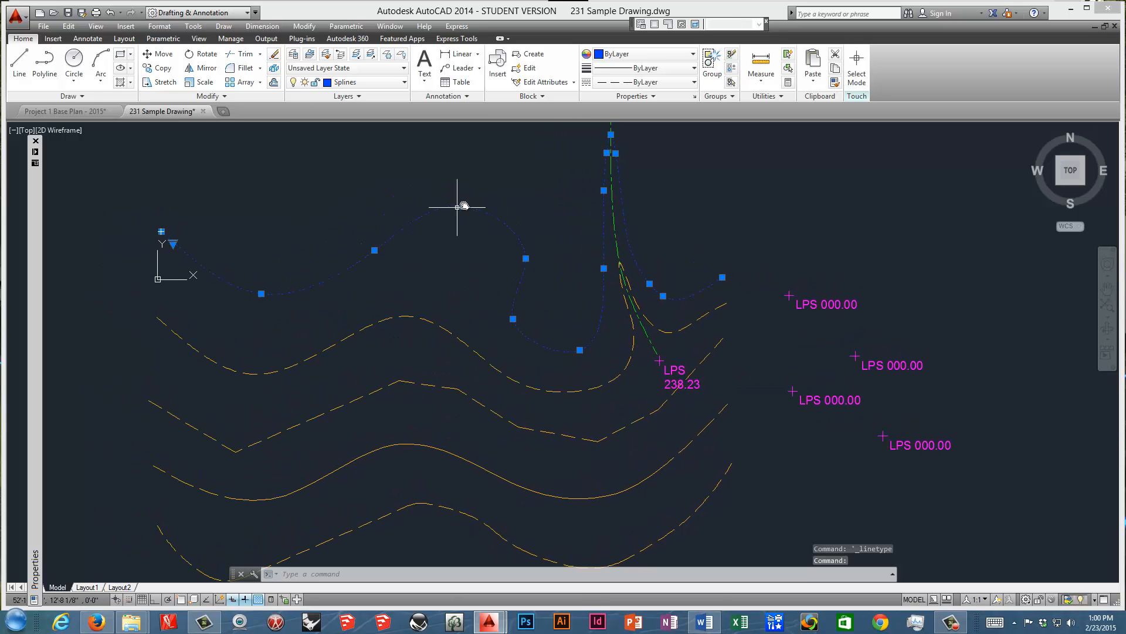
{"action": "middle_click_drag", "start_coordinate": [611, 176], "coordinate": [592, 218]}
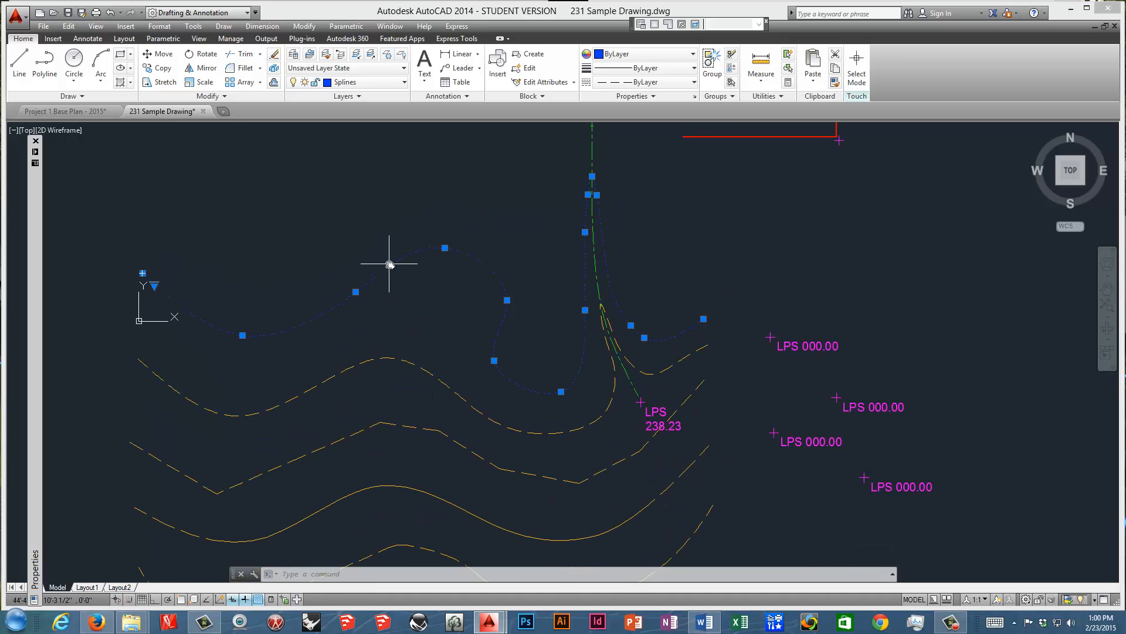
{"action": "mouse_move", "coordinate": [28, 264]}
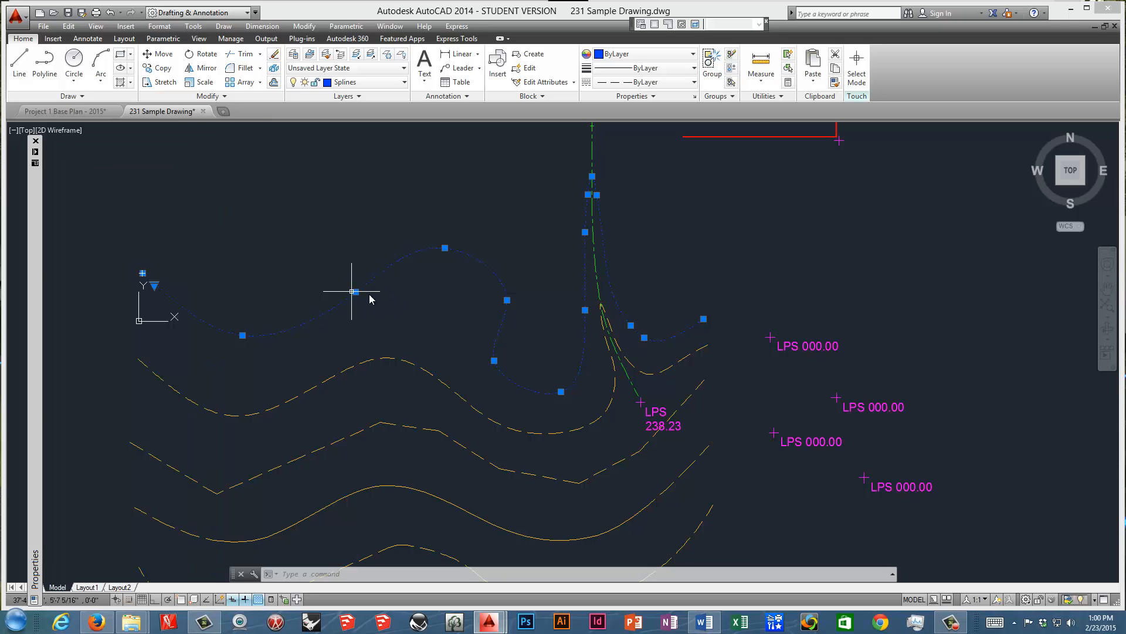
{"action": "left_click", "coordinate": [444, 248]}
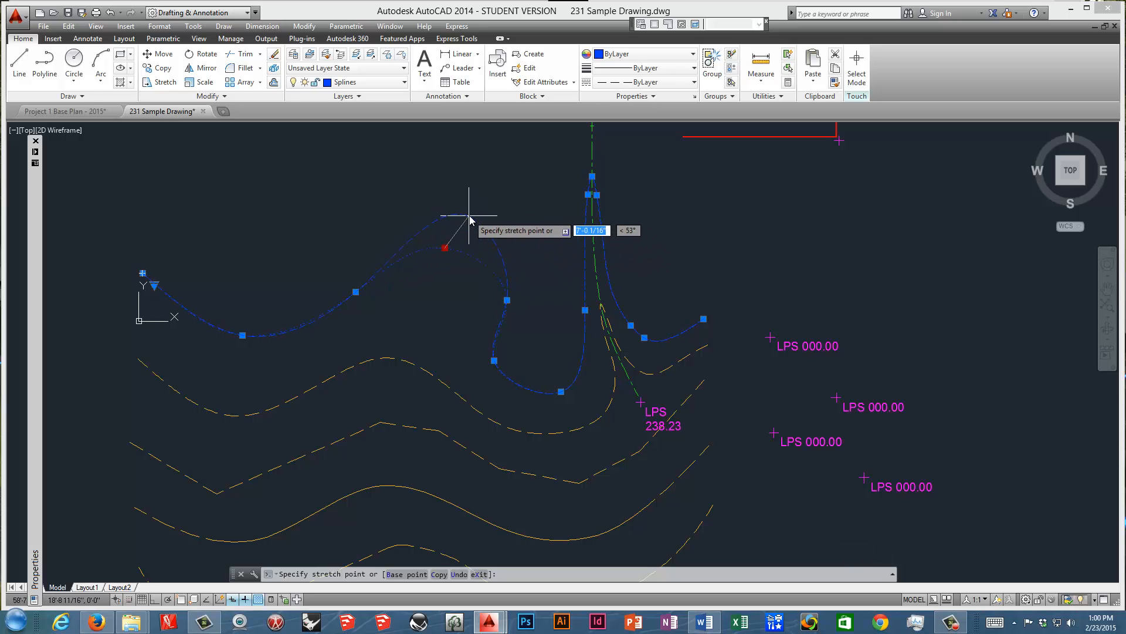
{"action": "left_click", "coordinate": [451, 210]}
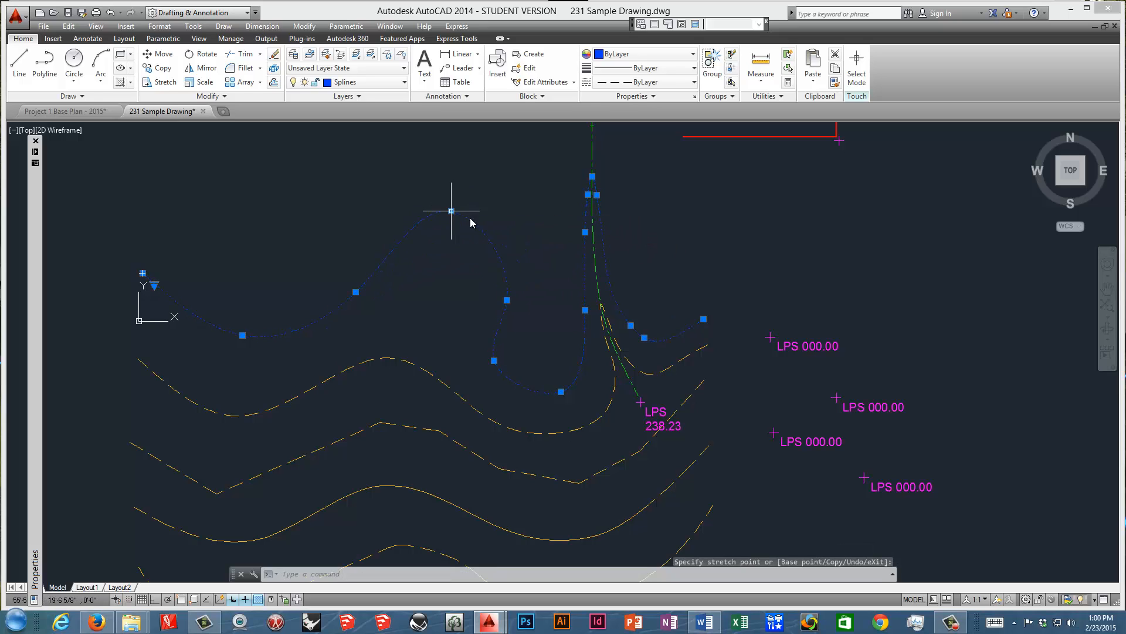
{"action": "left_click", "coordinate": [507, 300]}
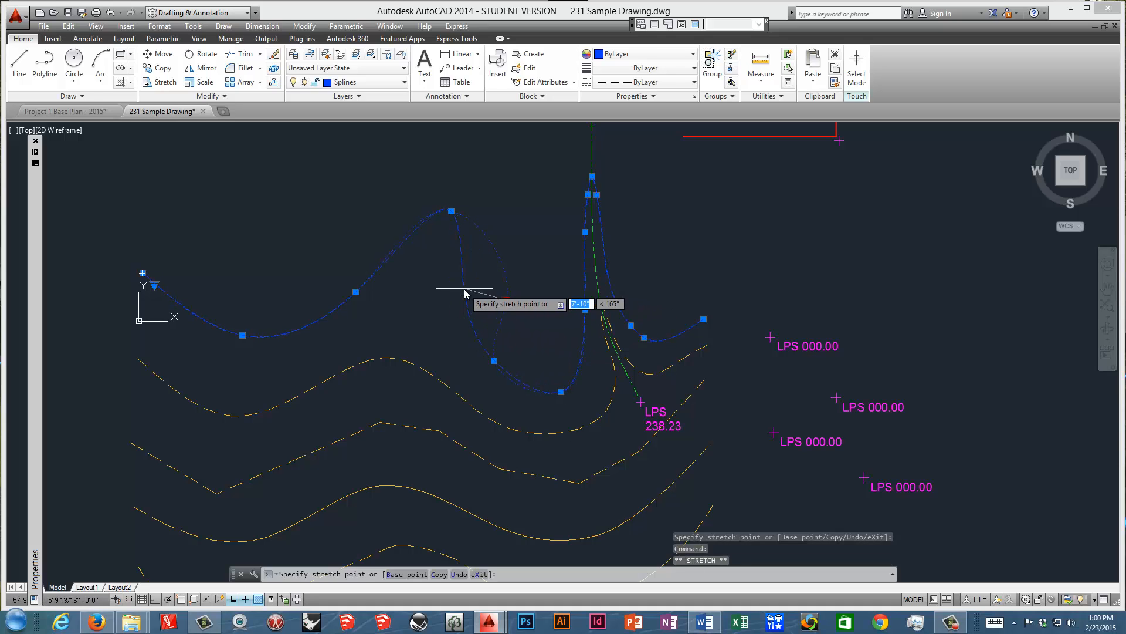
{"action": "left_click", "coordinate": [463, 289]}
Add a fit point on the blue spline's descent from the crest and stretch the fit point above it up toward the crest.
{"action": "scroll", "coordinate": [460, 246], "scroll_direction": "up", "scroll_amount": 6}
{"action": "scroll", "coordinate": [458, 252], "scroll_direction": "down", "scroll_amount": 4}
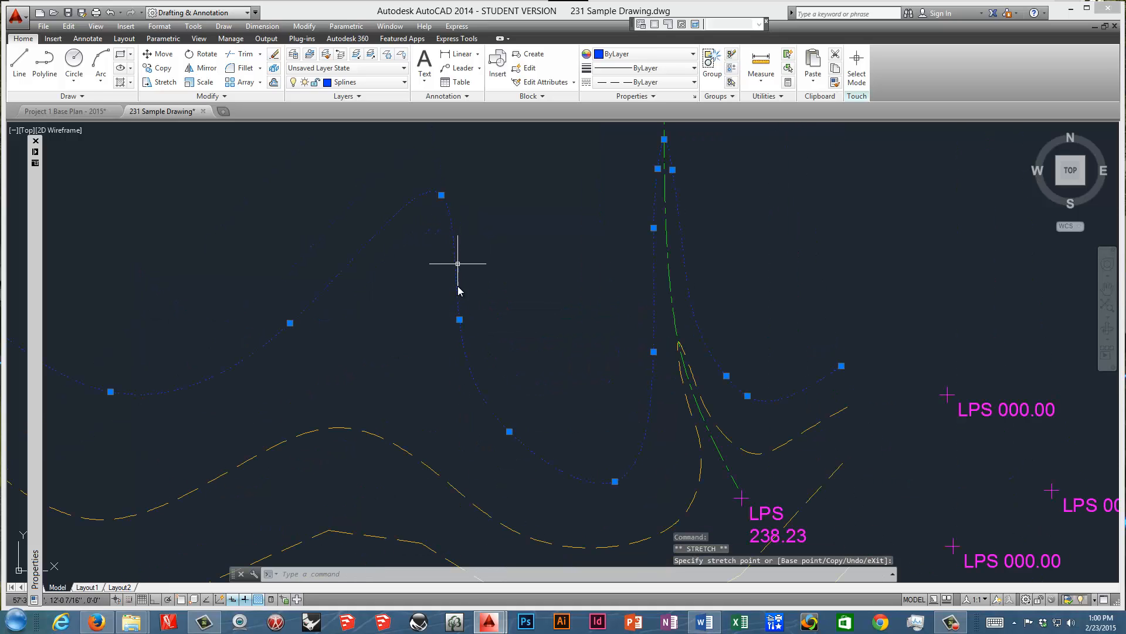
{"action": "mouse_move", "coordinate": [459, 321]}
{"action": "left_click", "coordinate": [500, 353]}
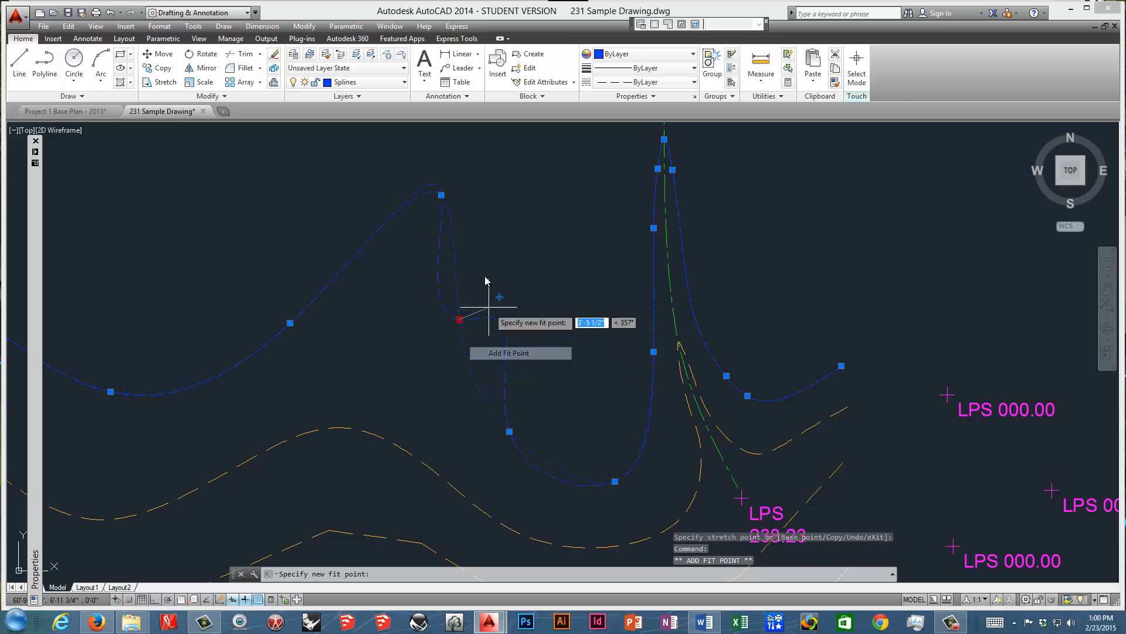
{"action": "left_click", "coordinate": [465, 350]}
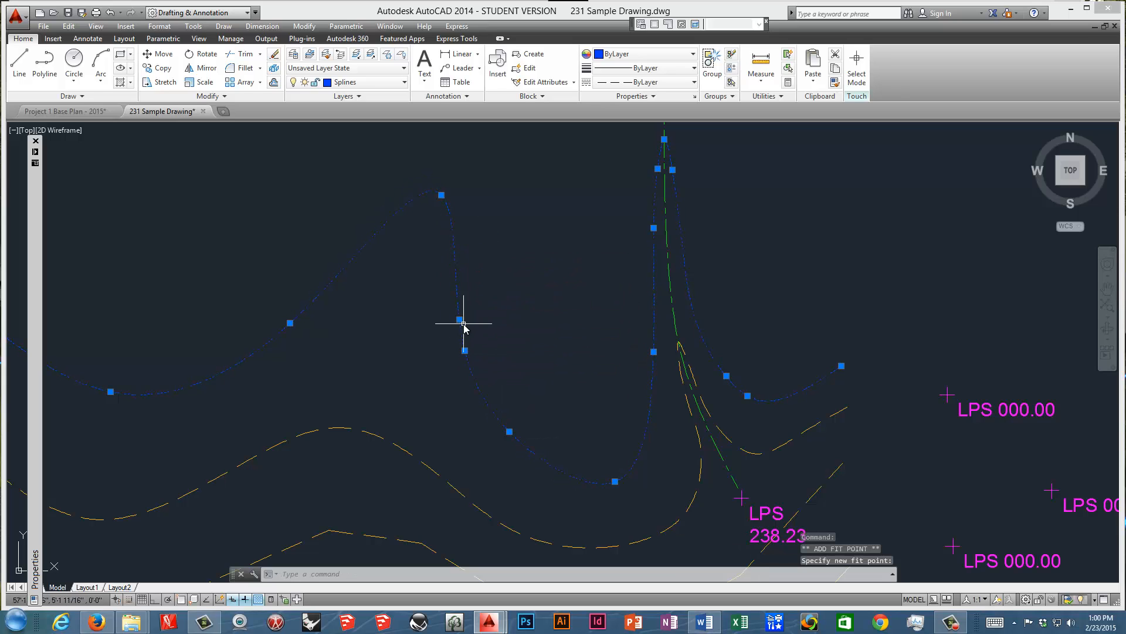
{"action": "left_click", "coordinate": [460, 319]}
{"action": "left_click", "coordinate": [445, 242]}
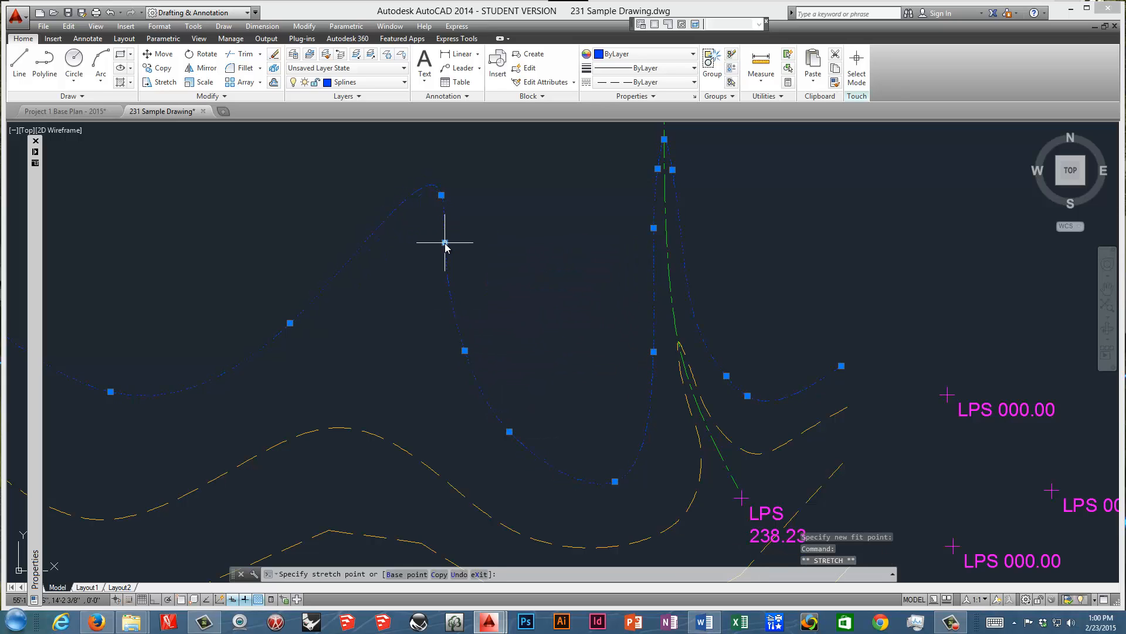
Add a fit point on the blue spline's slope rising to the crest and stretch the preceding fit point slightly down and east.
{"action": "mouse_move", "coordinate": [290, 323]}
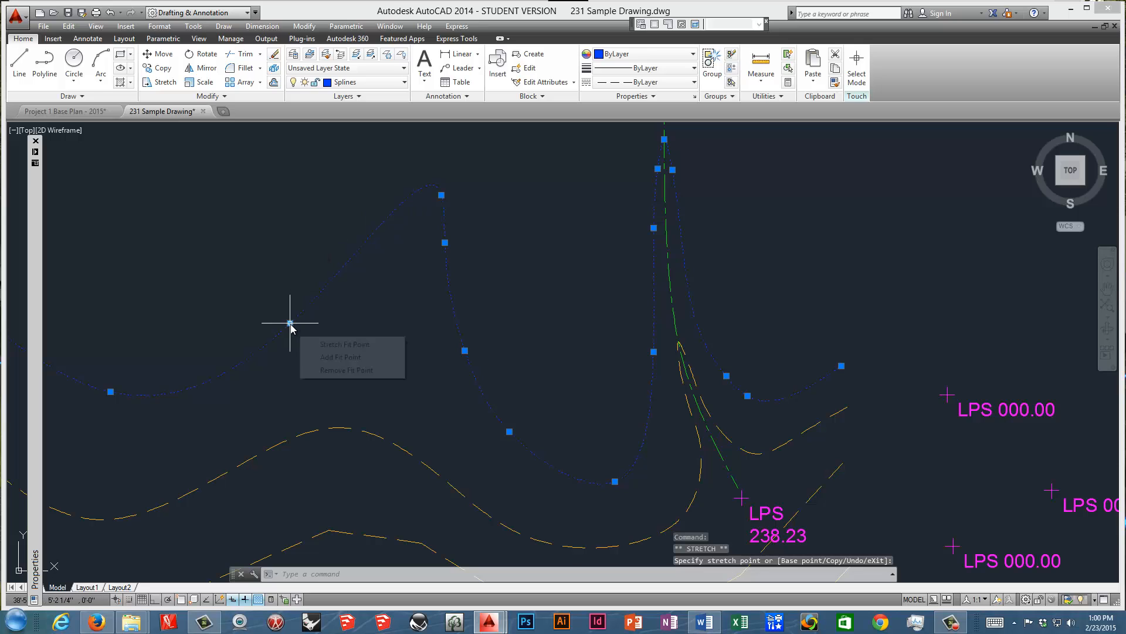
{"action": "left_click", "coordinate": [329, 355]}
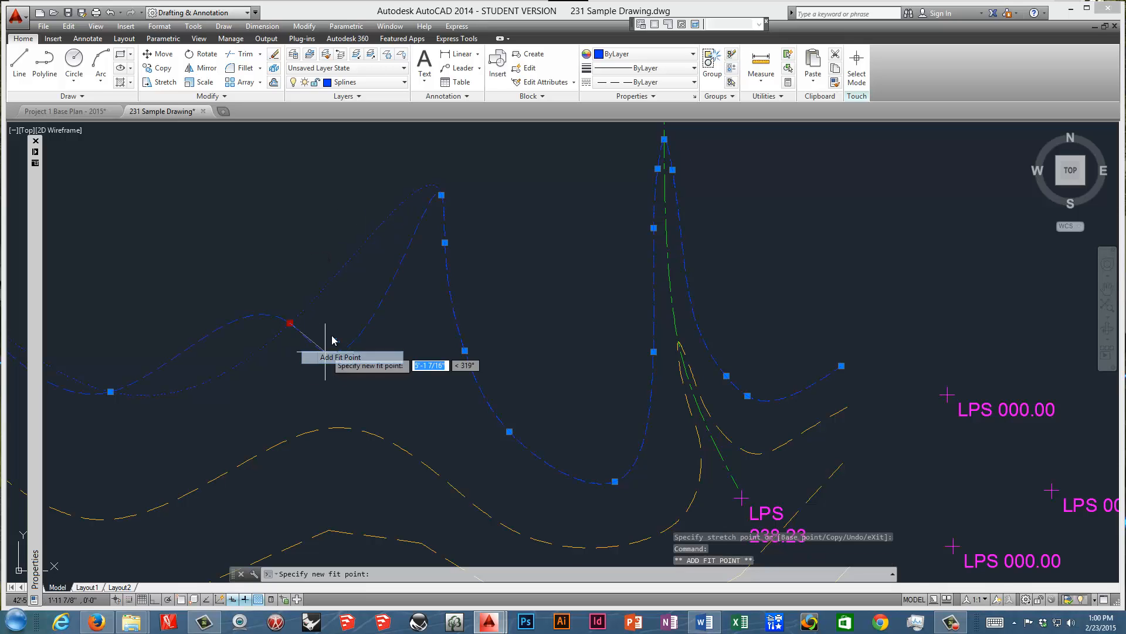
{"action": "left_click", "coordinate": [391, 265]}
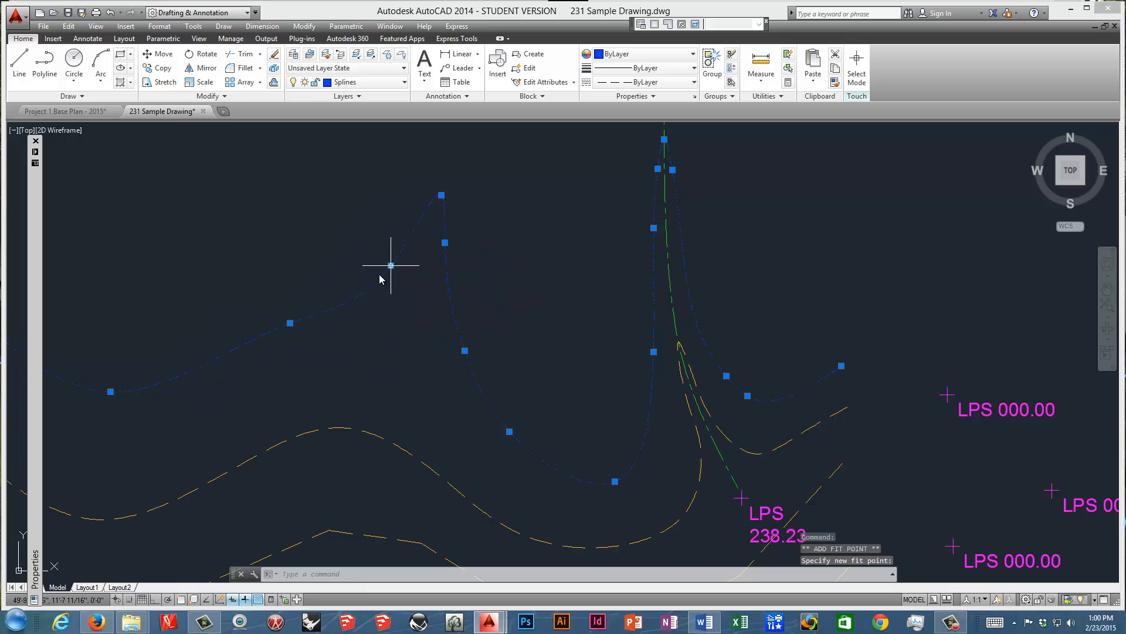
{"action": "left_click", "coordinate": [287, 320]}
{"action": "left_click", "coordinate": [291, 322]}
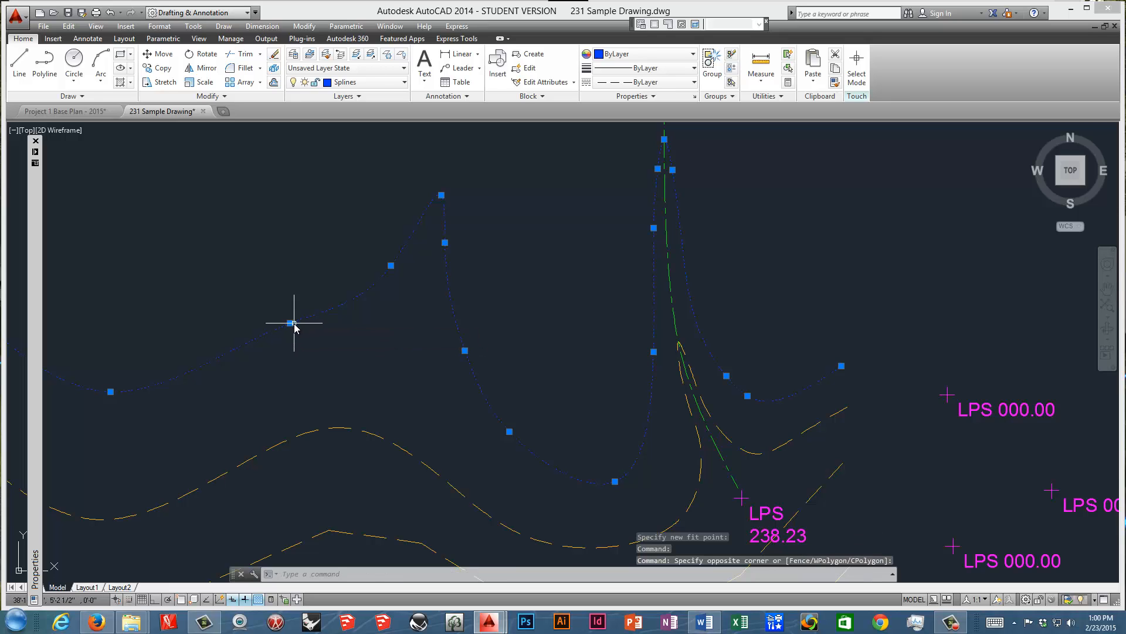
{"action": "left_click", "coordinate": [289, 322]}
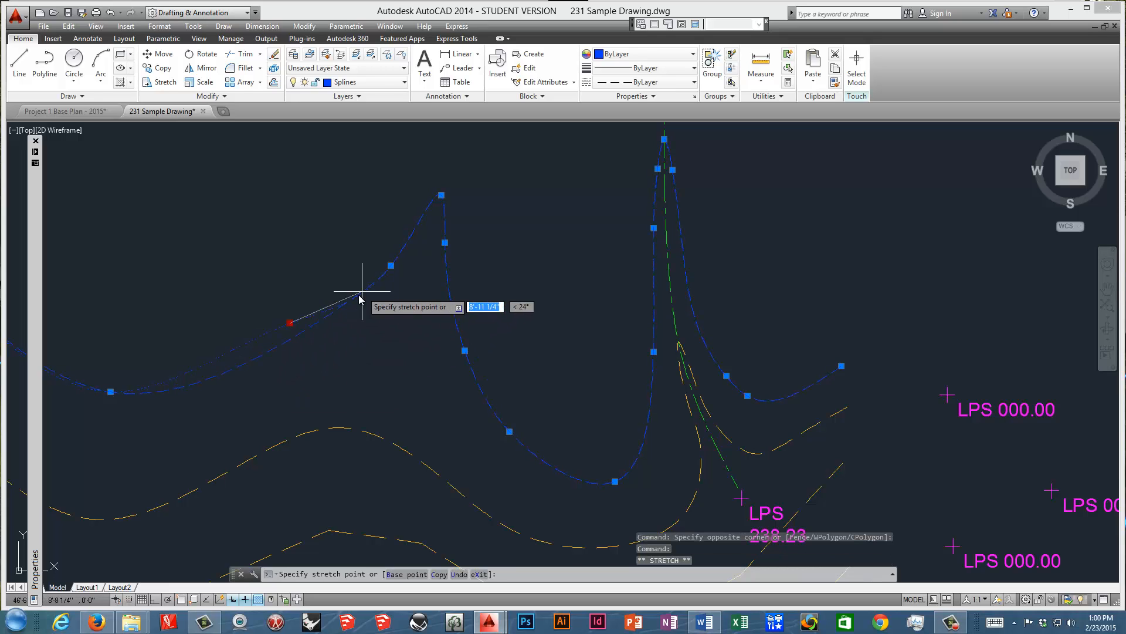
{"action": "left_click", "coordinate": [318, 343]}
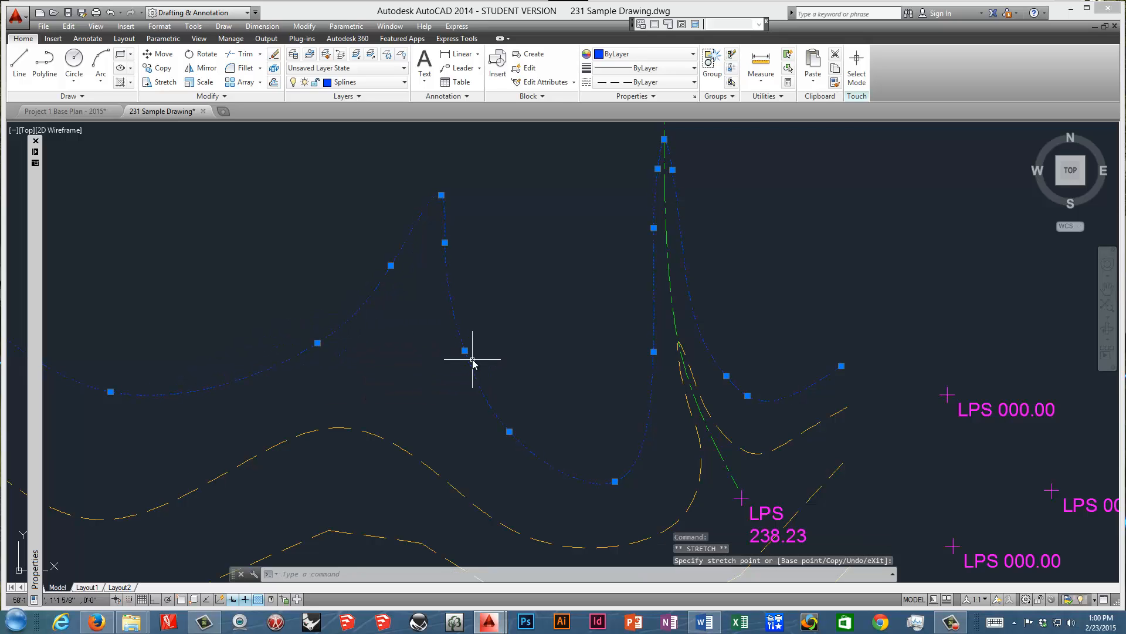
Narrow the blue spline's crest by stretching the fit points on both of its flanks into a tighter peak.
{"action": "left_click", "coordinate": [391, 265]}
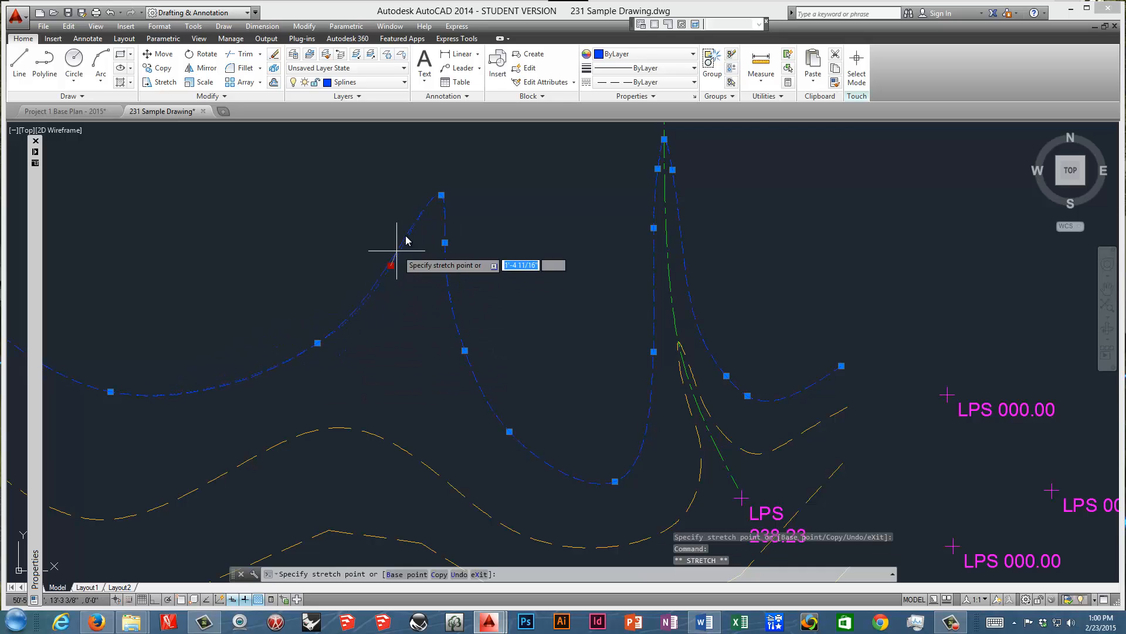
{"action": "left_click", "coordinate": [417, 227]}
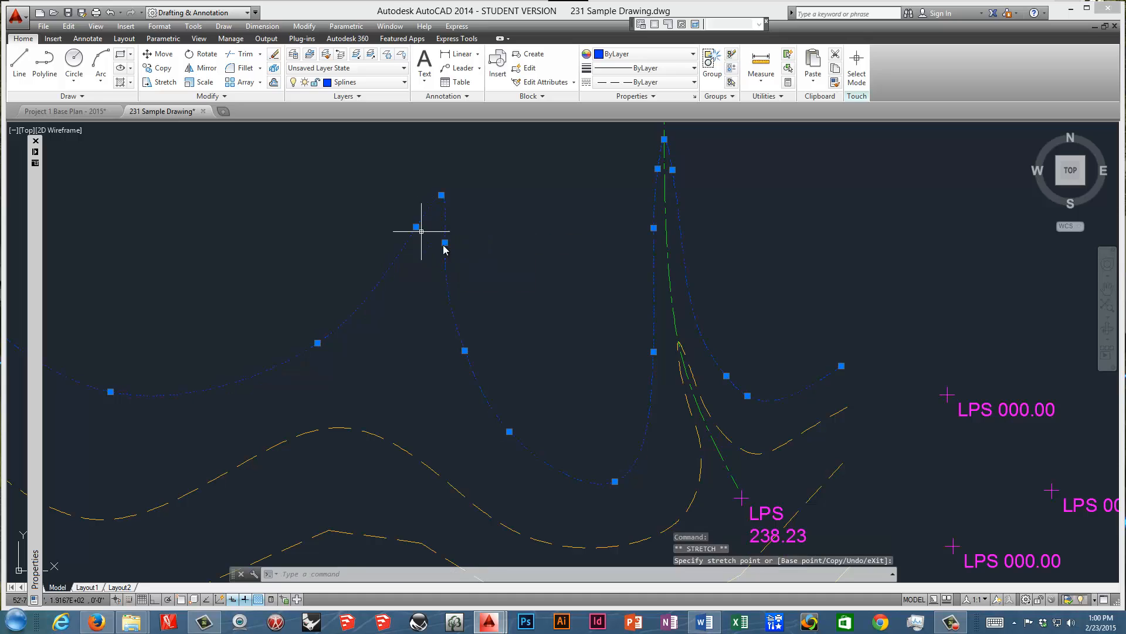
{"action": "left_click", "coordinate": [444, 241]}
{"action": "left_click", "coordinate": [447, 232]}
{"action": "left_click", "coordinate": [465, 350]}
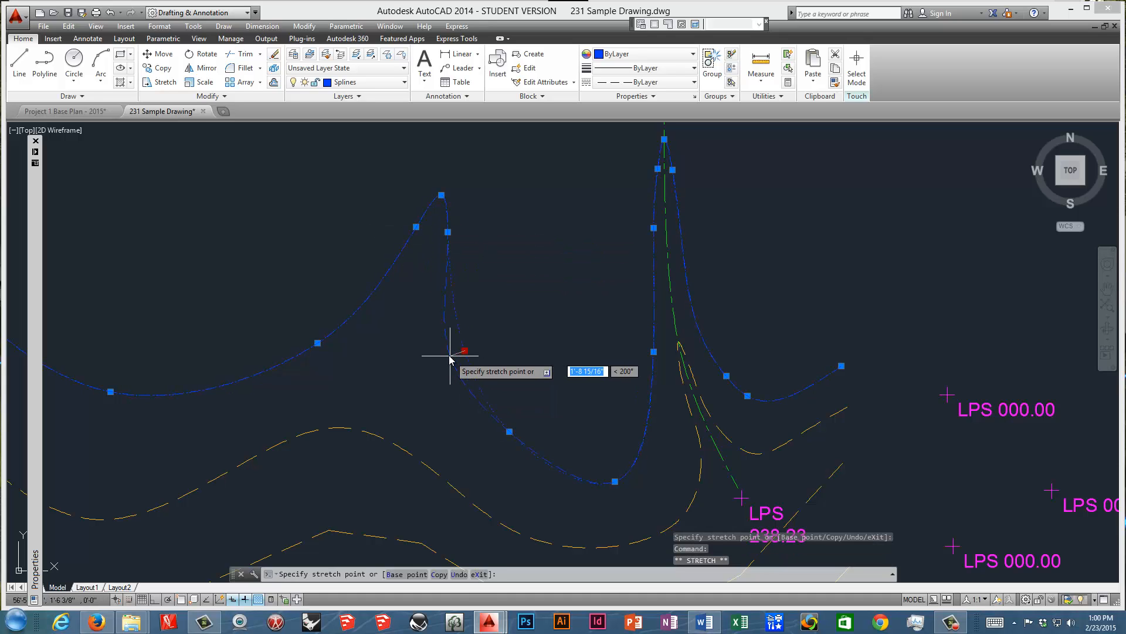
{"action": "left_click", "coordinate": [436, 349]}
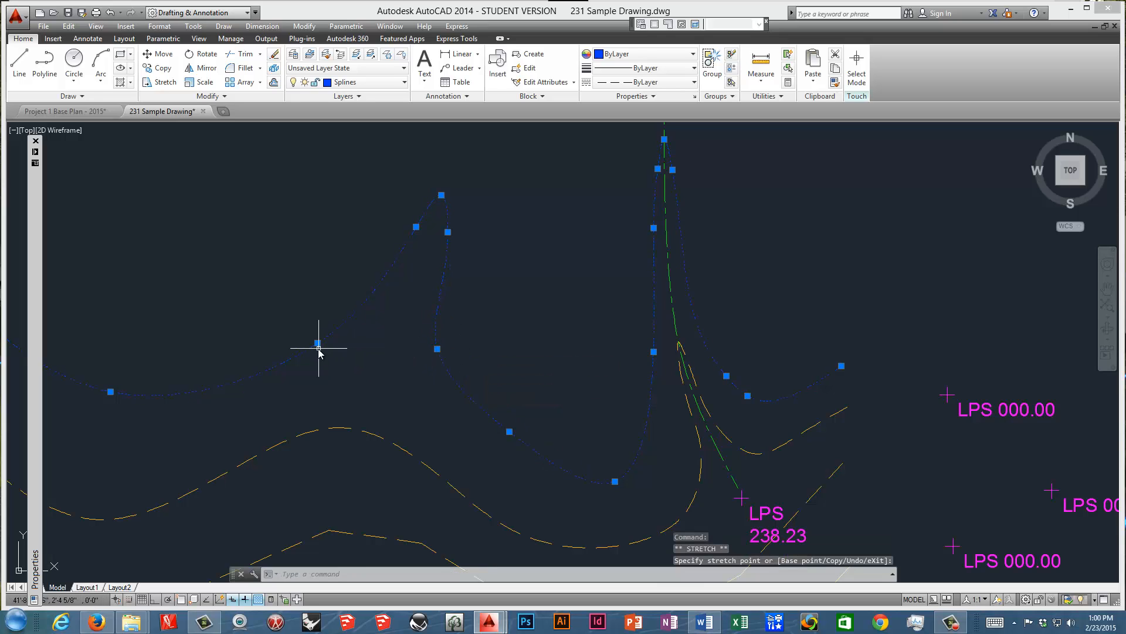
{"action": "left_click", "coordinate": [318, 344]}
{"action": "left_click", "coordinate": [360, 320]}
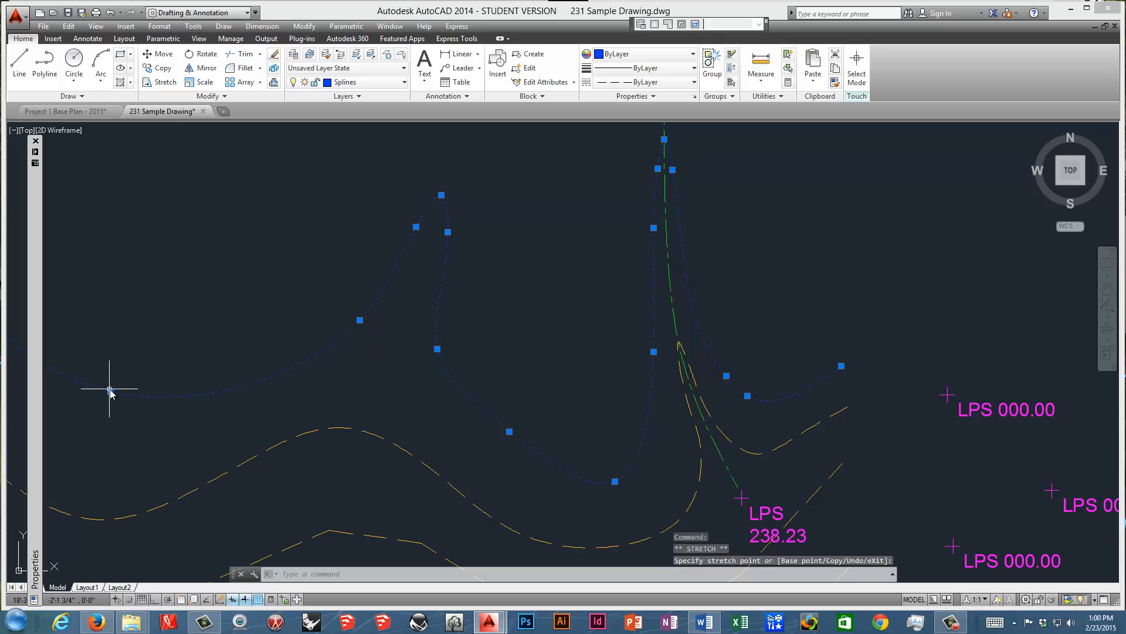
Add a fit point in the blue spline's western valley and stretch the valley's existing fit point upward.
{"action": "mouse_move", "coordinate": [110, 391]}
{"action": "left_click", "coordinate": [163, 423]}
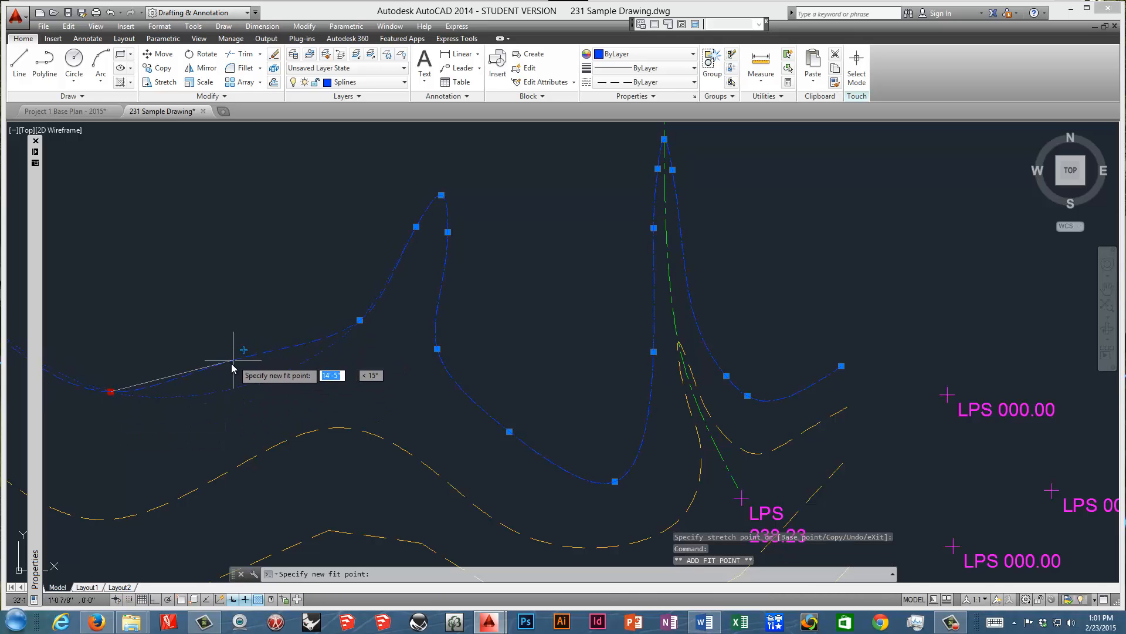
{"action": "left_click", "coordinate": [110, 392]}
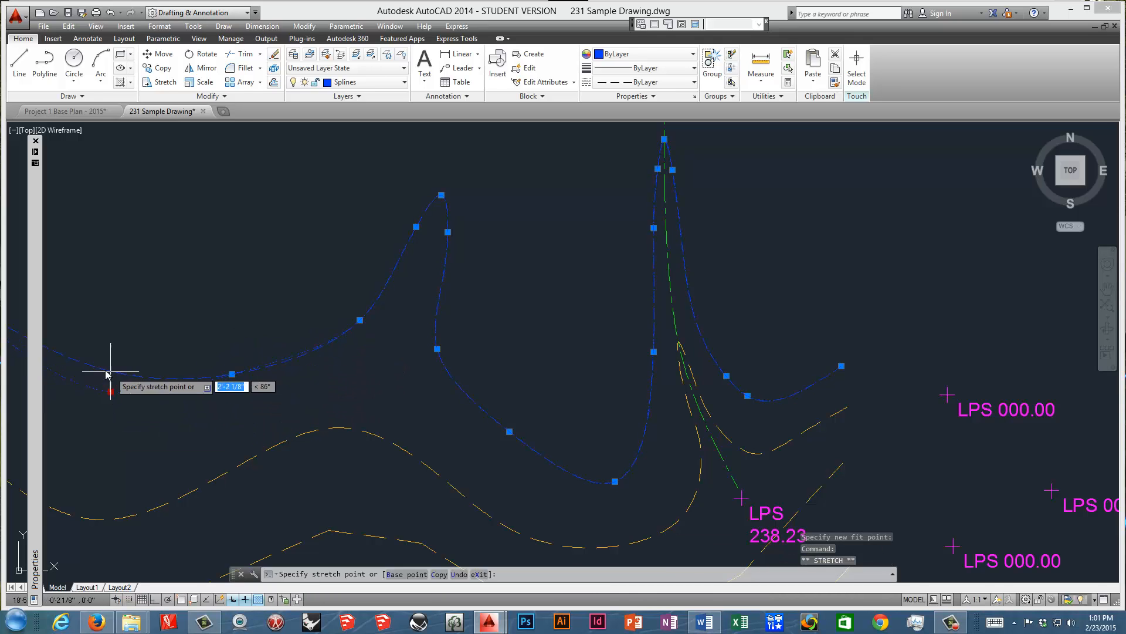
{"action": "left_click", "coordinate": [102, 359]}
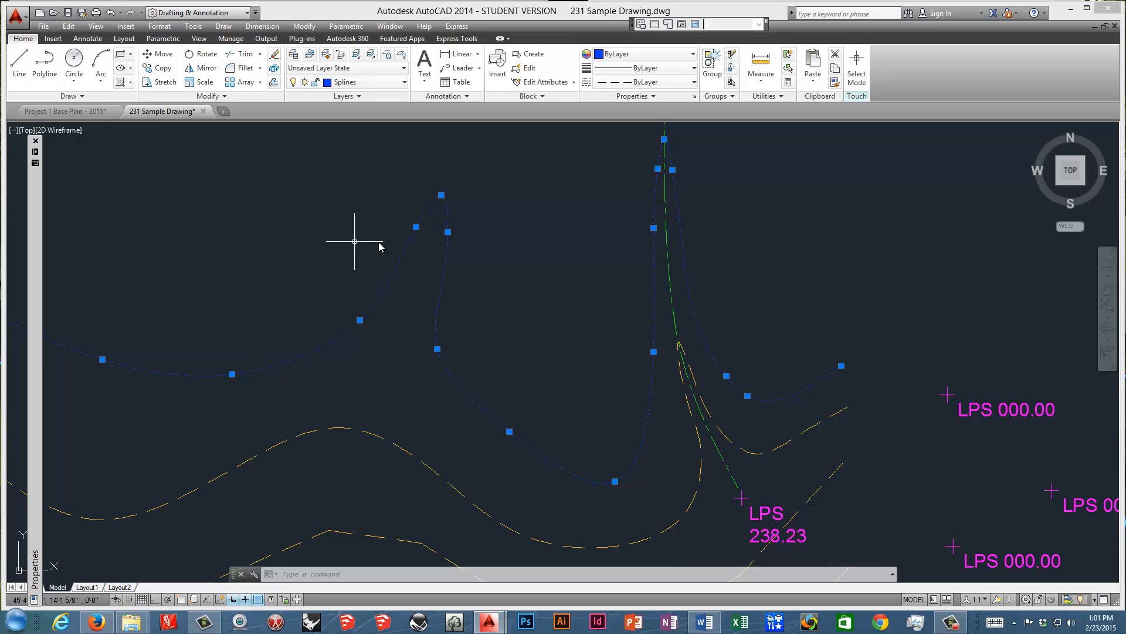
Deselect the blue spline and inspect the properties of the green centerline spline.
{"action": "scroll", "coordinate": [435, 258], "scroll_direction": "down", "scroll_amount": 5}
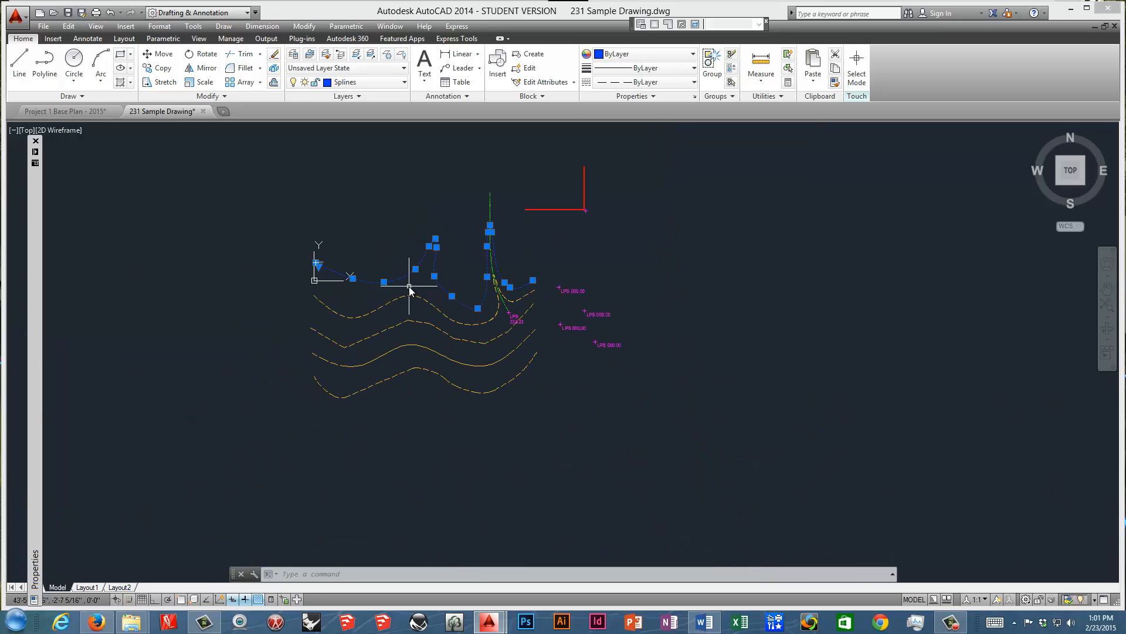
{"action": "scroll", "coordinate": [422, 282], "scroll_direction": "up", "scroll_amount": 3}
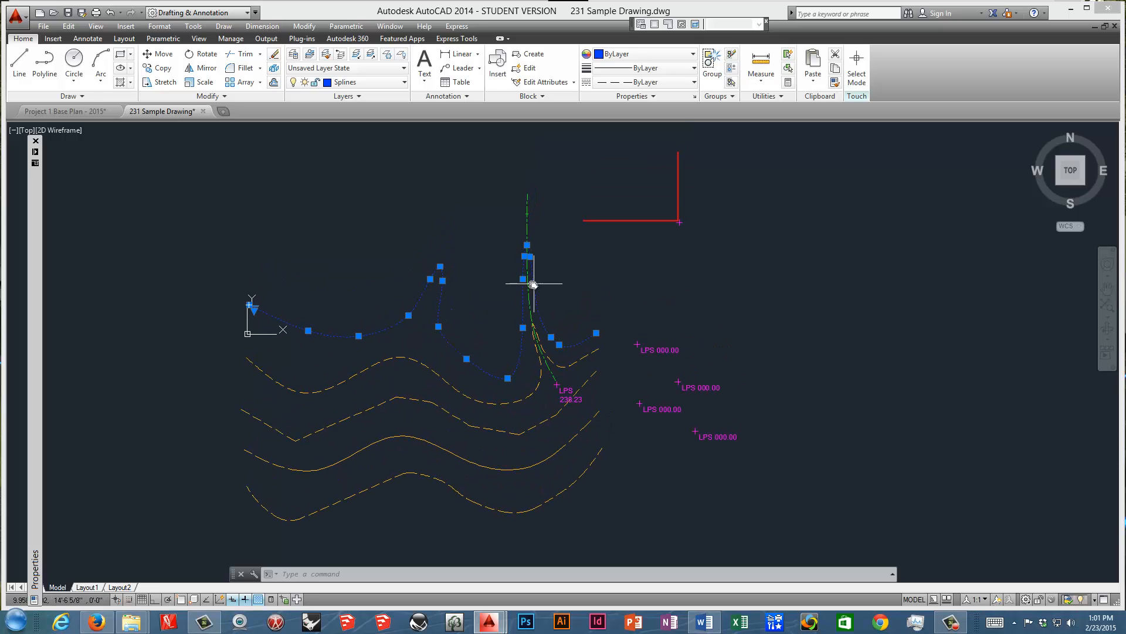
{"action": "key", "text": "Escape"}
{"action": "left_click", "coordinate": [529, 301]}
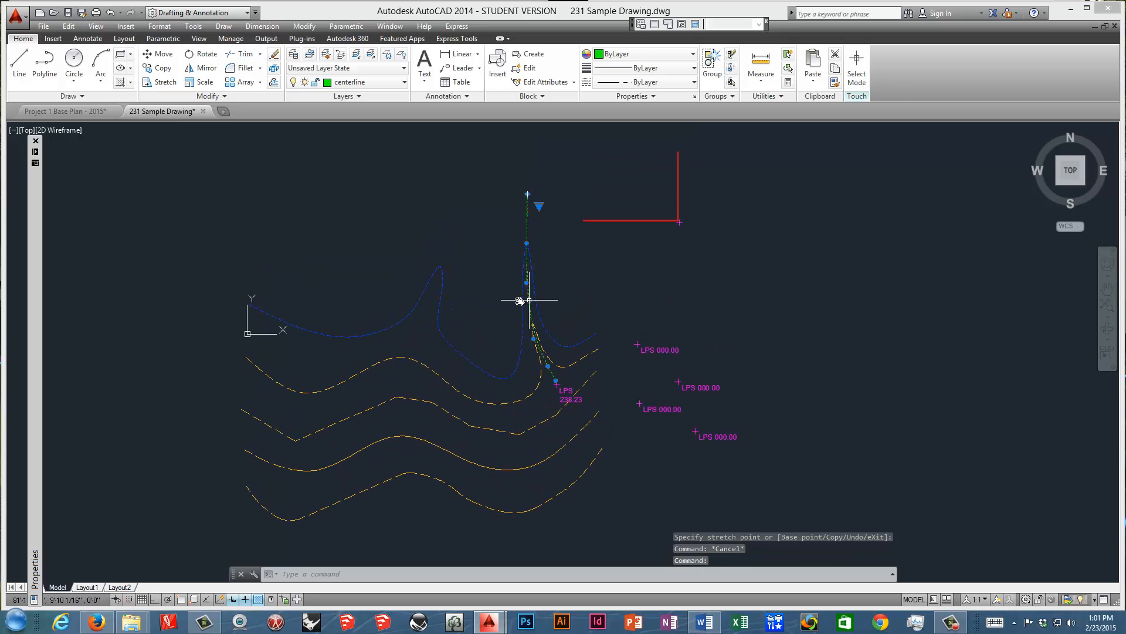
{"action": "mouse_move", "coordinate": [41, 255]}
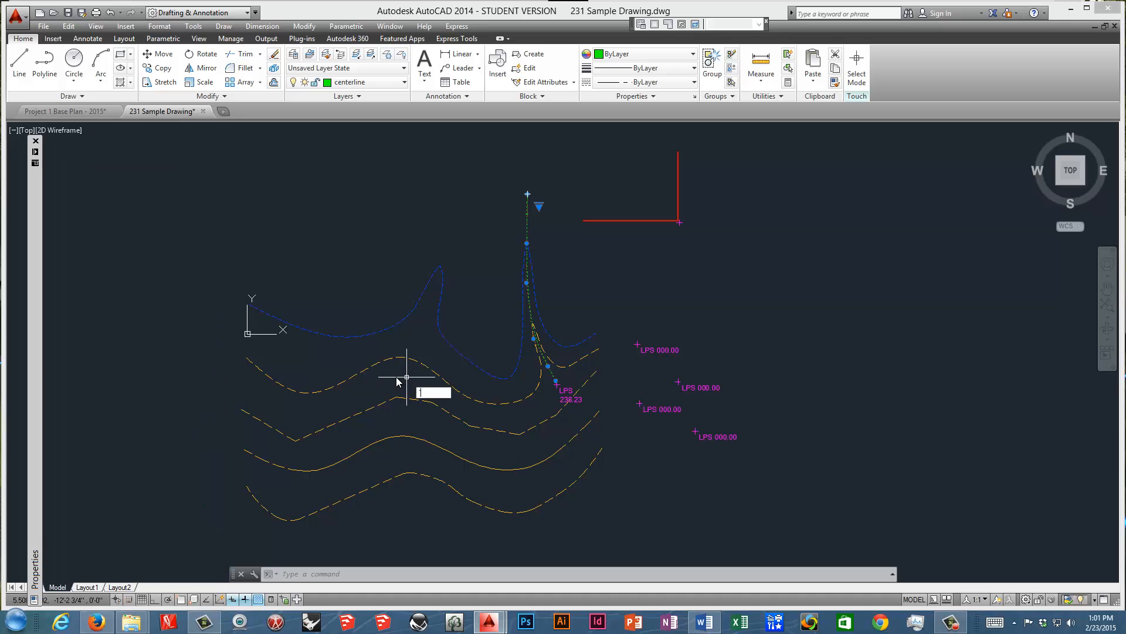
Inspect the properties of the angular second contour polyline, including its length.
{"action": "key", "text": "Escape"}
{"action": "key", "text": "Escape"}
{"action": "left_click", "coordinate": [399, 358]}
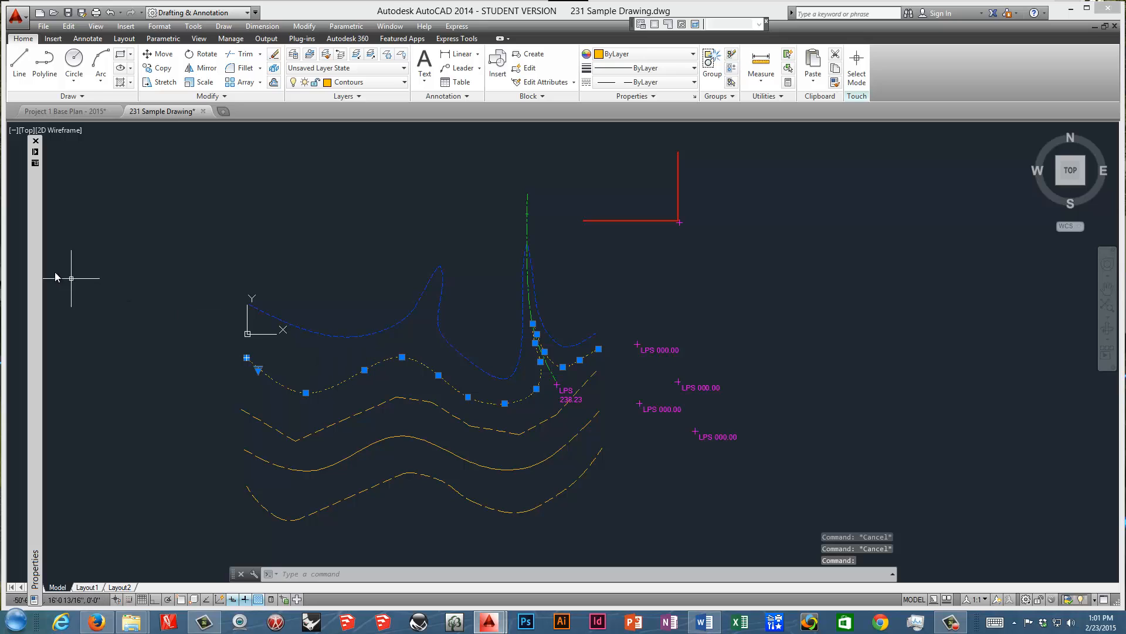
{"action": "key", "text": "Escape"}
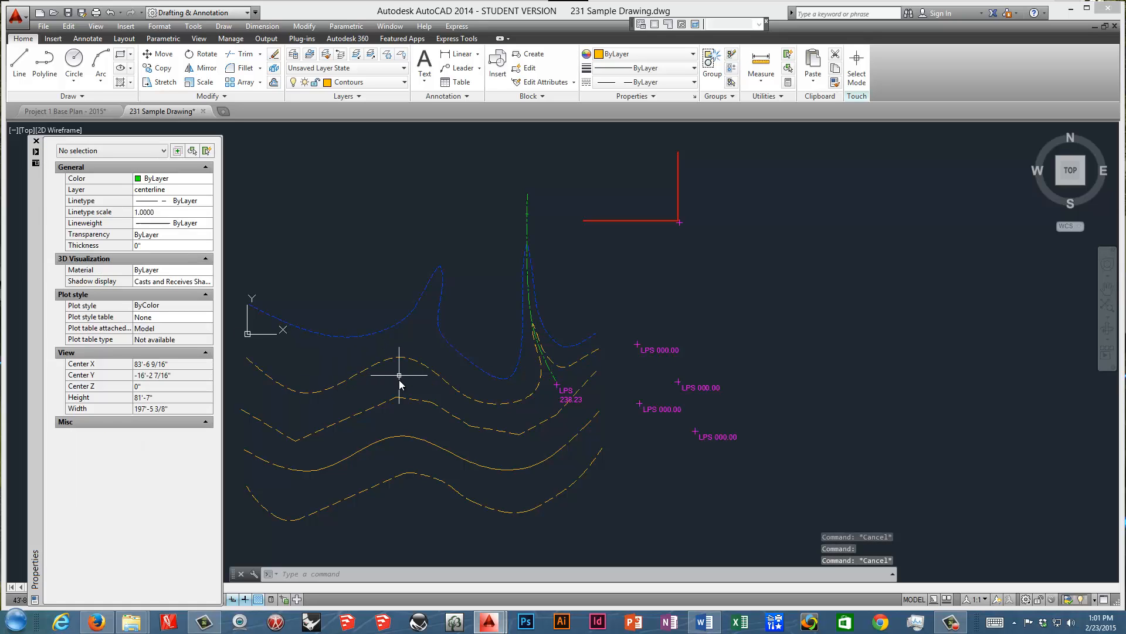
{"action": "left_click", "coordinate": [399, 399]}
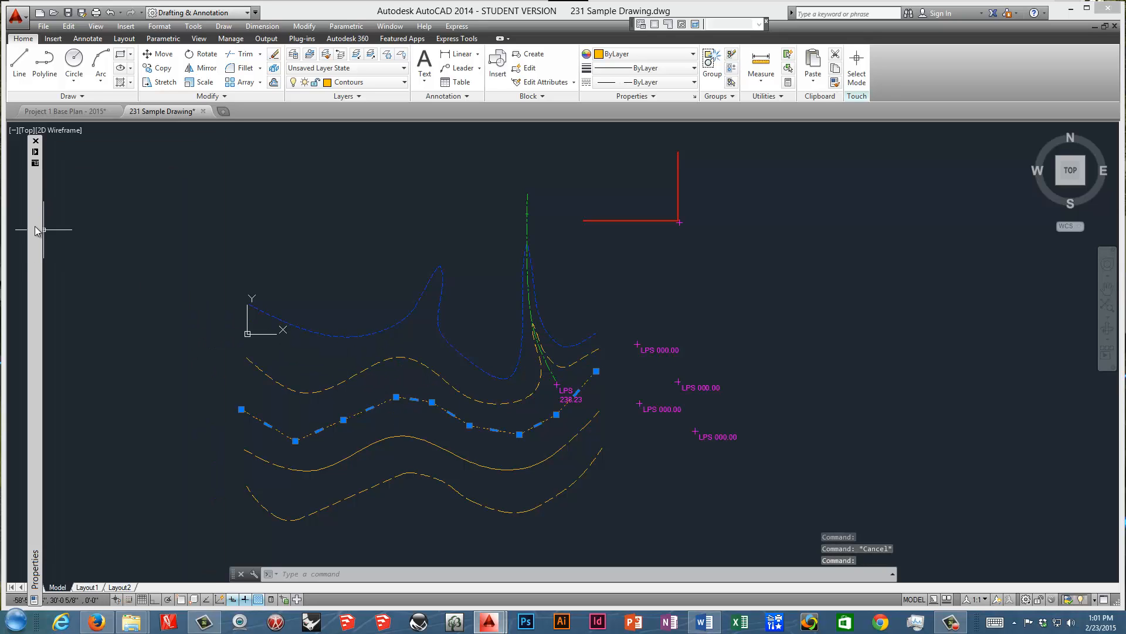
{"action": "mouse_move", "coordinate": [37, 230]}
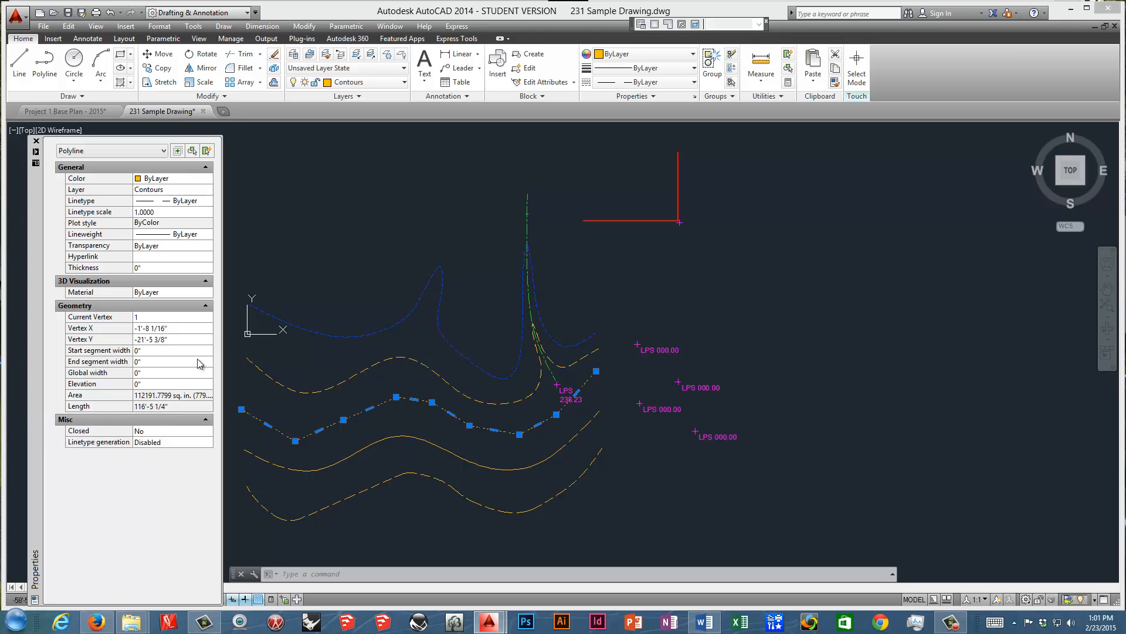
{"action": "key", "text": "Escape"}
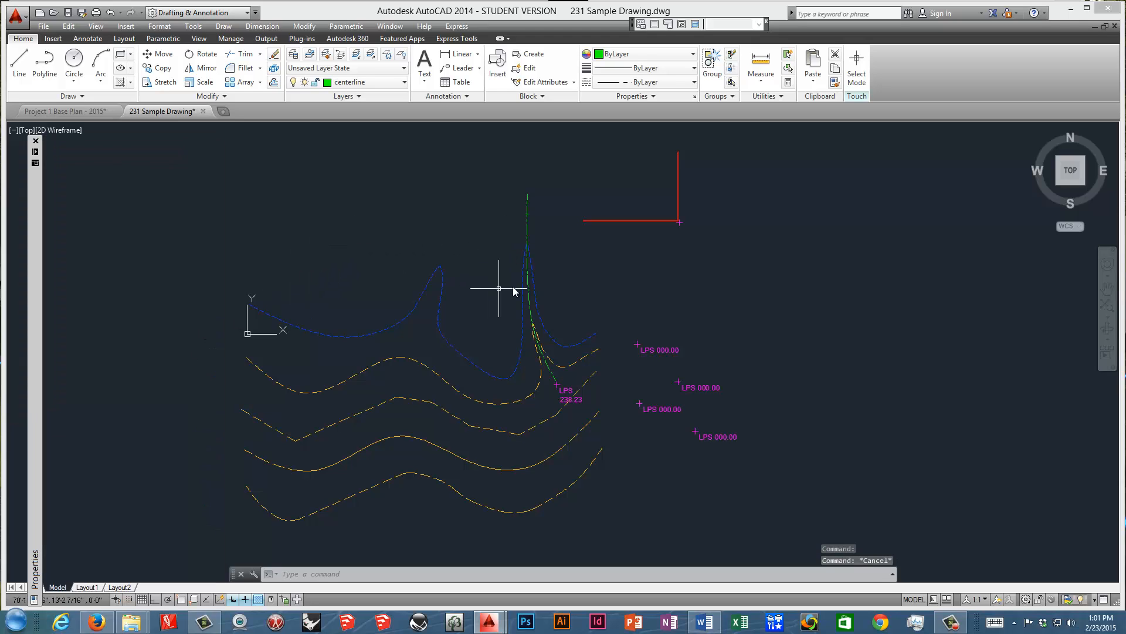
Run the List command on the green centerline spline to read its length.
{"action": "left_click", "coordinate": [529, 282]}
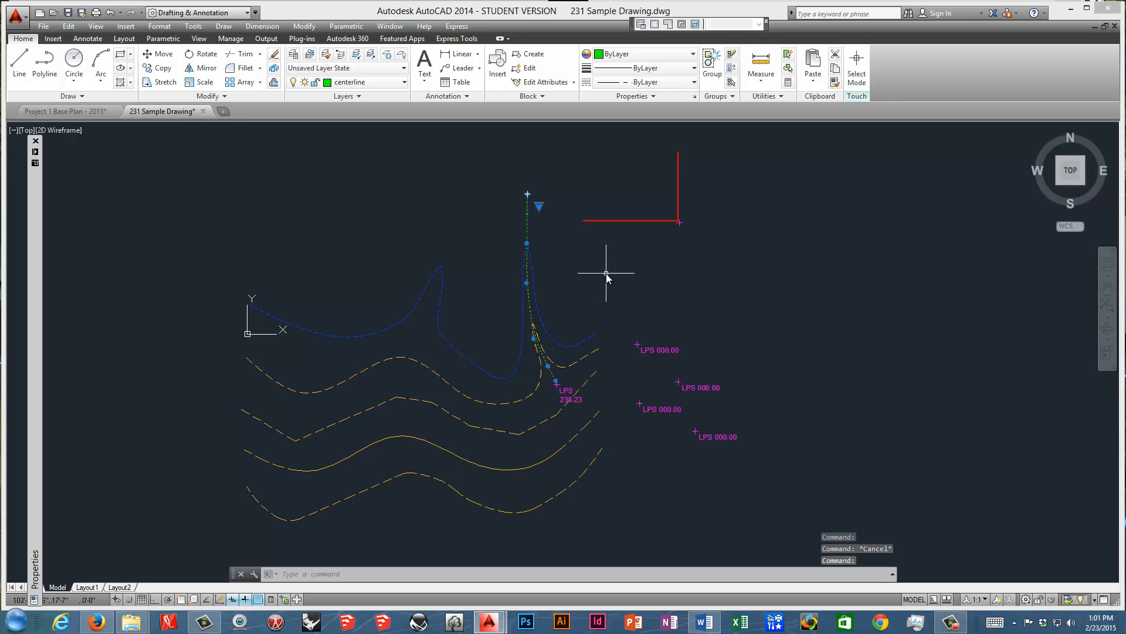
{"action": "type", "text": "list"}
{"action": "key", "text": "Return"}
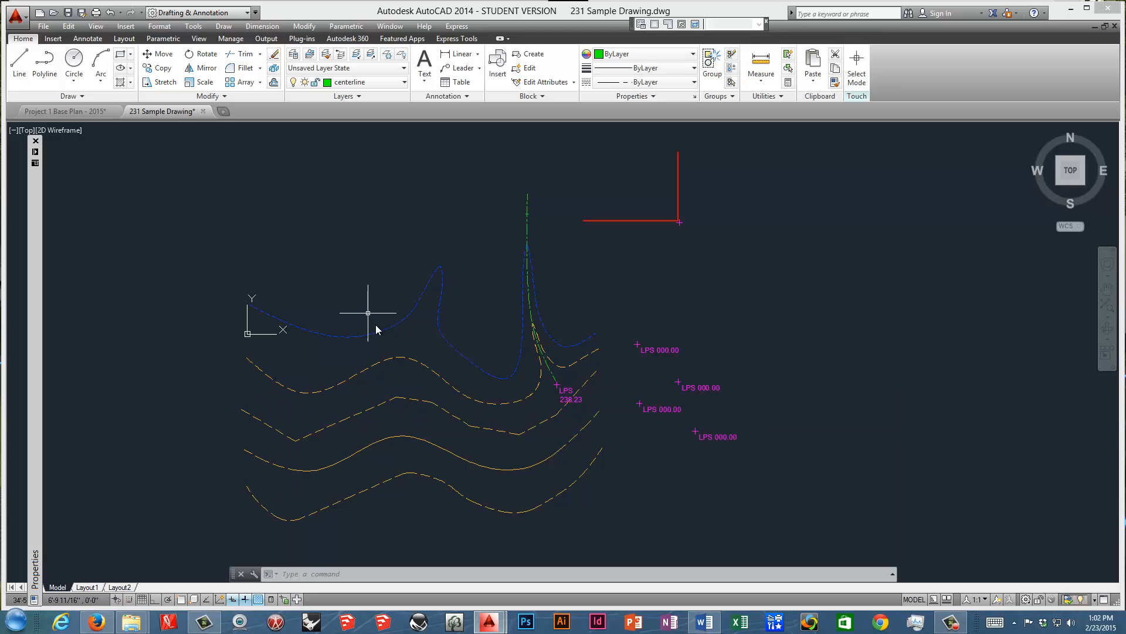
Set linetype generation to Enabled for the third contour polyline from the north.
{"action": "middle_click_drag", "start_coordinate": [421, 366], "coordinate": [448, 331]}
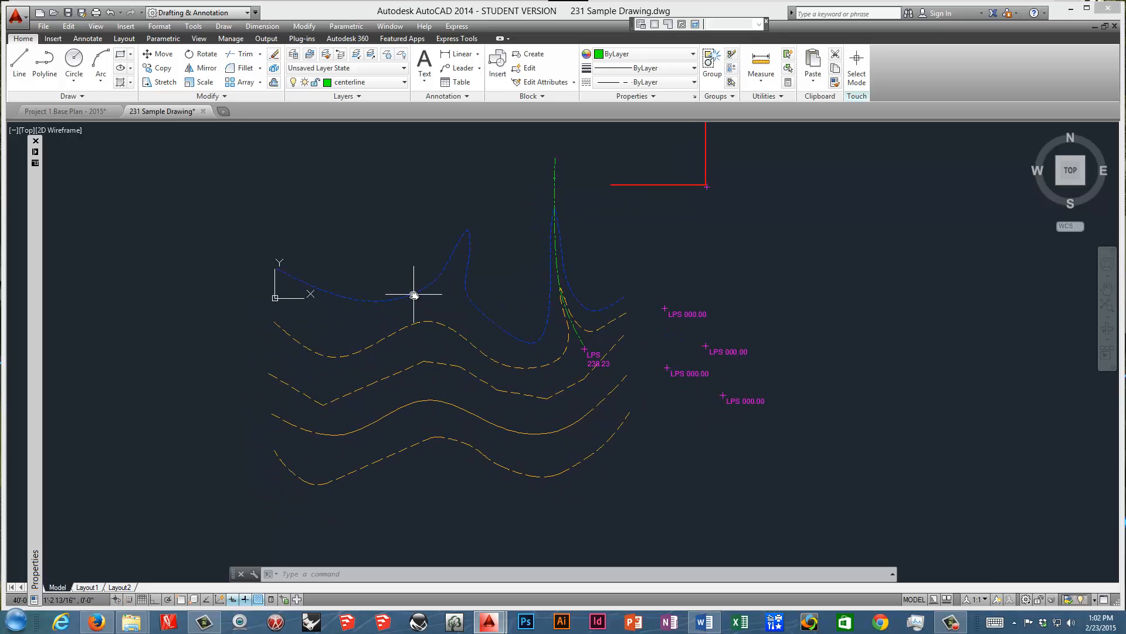
{"action": "mouse_move", "coordinate": [414, 294]}
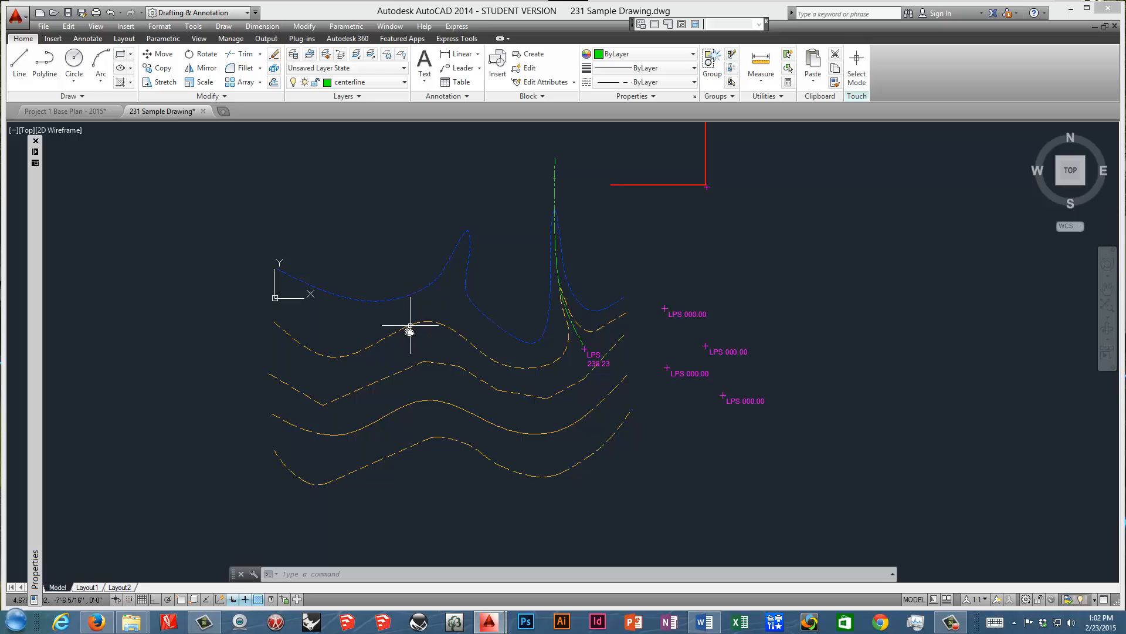
{"action": "left_click", "coordinate": [411, 367]}
{"action": "key", "text": "Escape"}
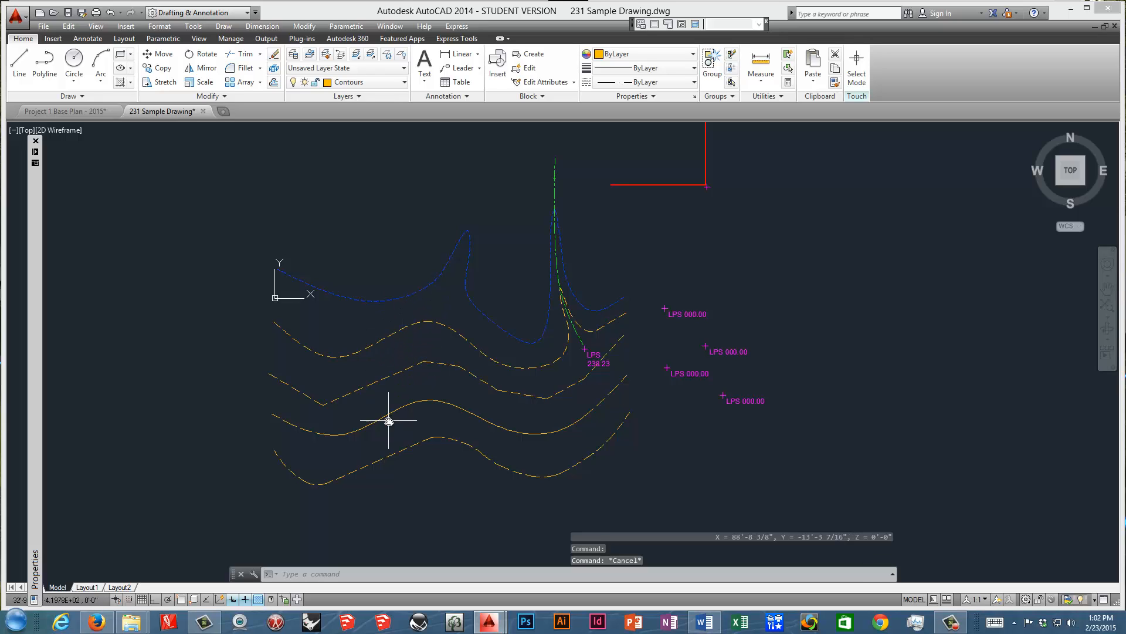
{"action": "left_click", "coordinate": [396, 410]}
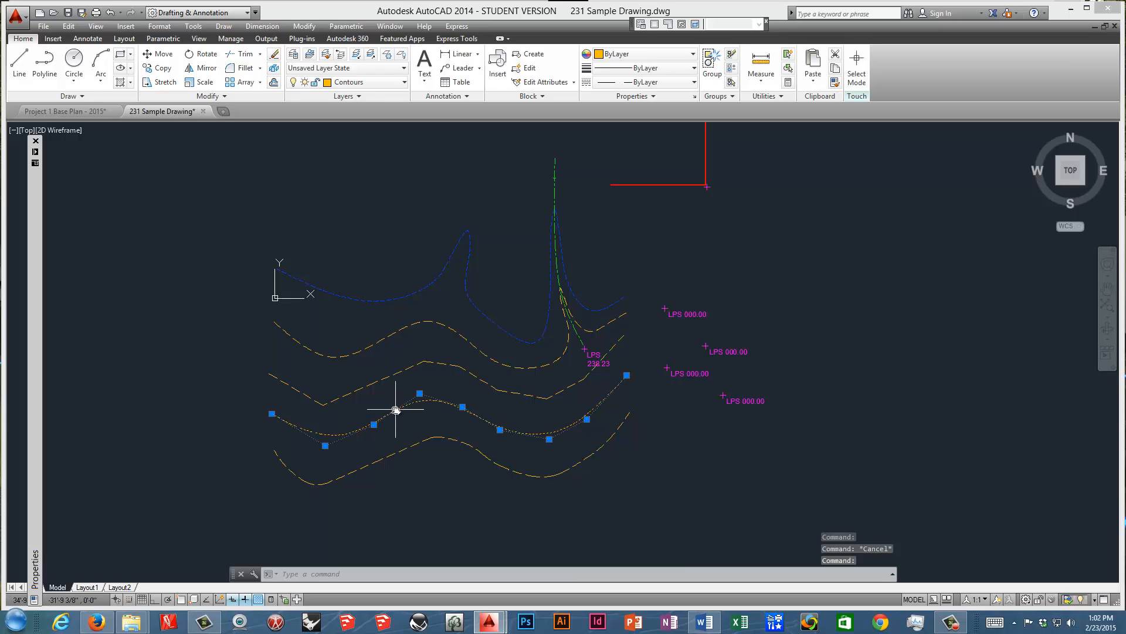
{"action": "mouse_move", "coordinate": [36, 351]}
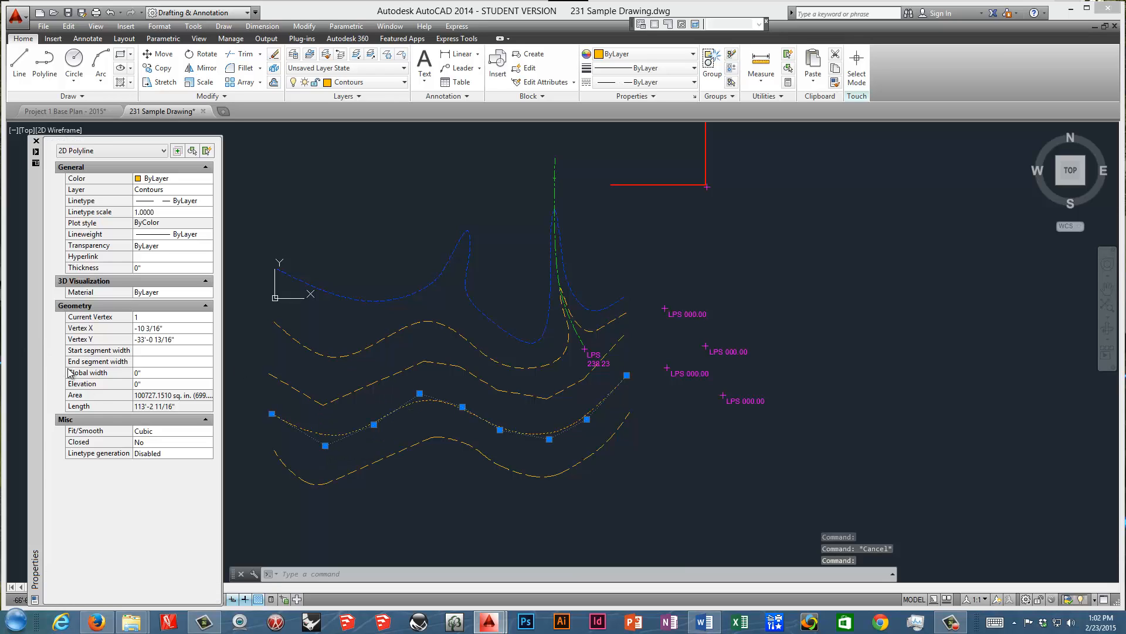
{"action": "left_click", "coordinate": [183, 454]}
{"action": "left_click", "coordinate": [209, 456]}
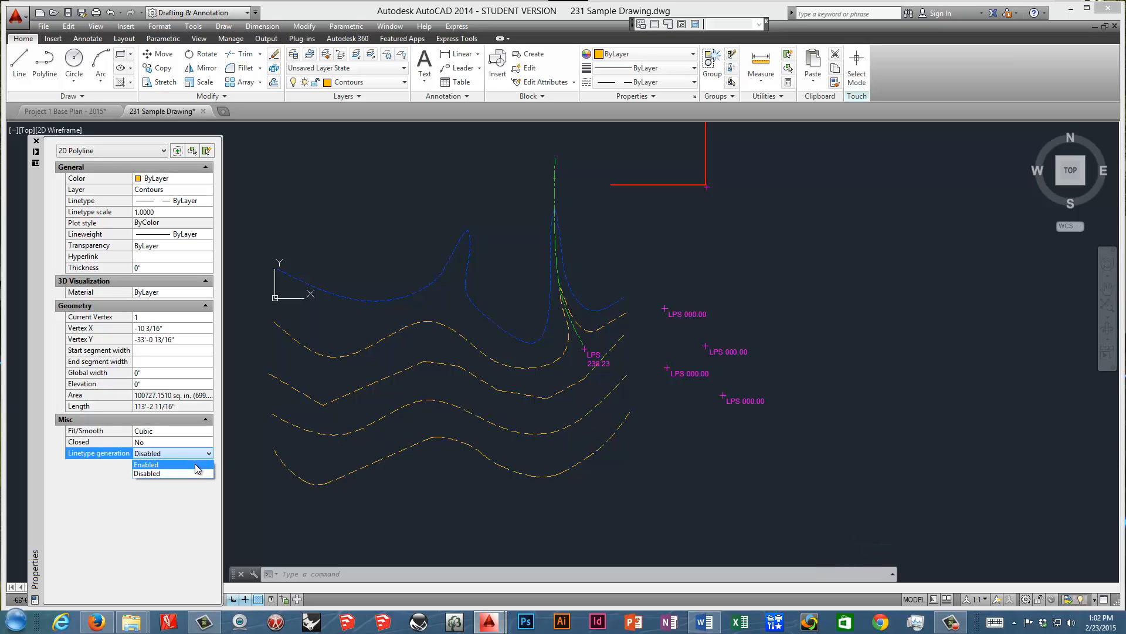
{"action": "left_click", "coordinate": [197, 468]}
{"action": "key", "text": "Escape"}
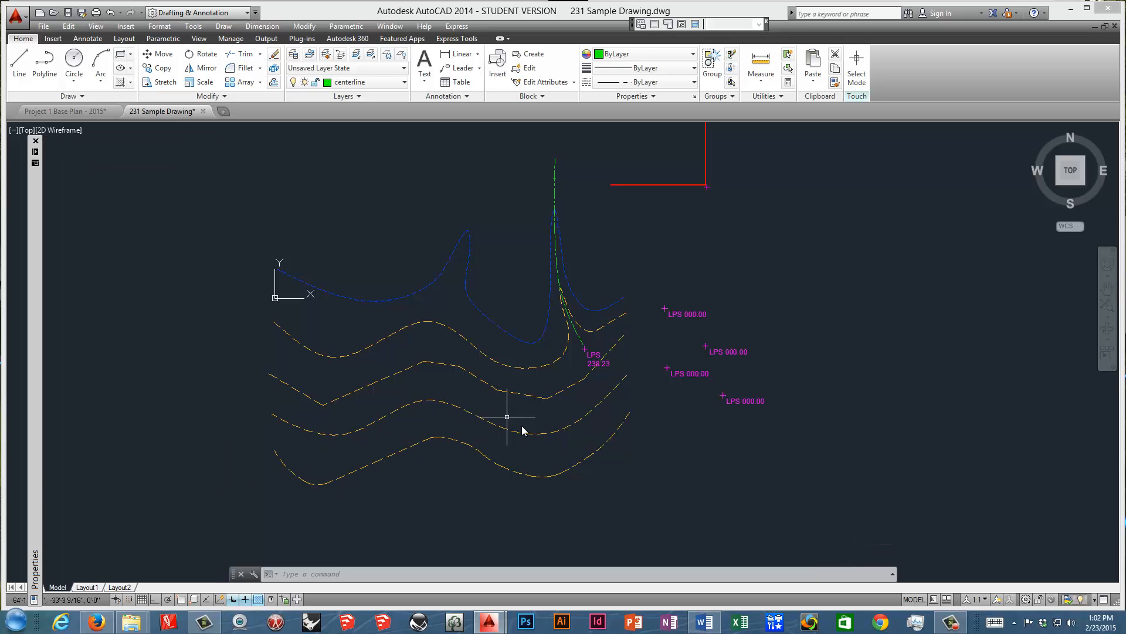
Apply Curve Fit to the angular second contour polyline.
{"action": "left_click", "coordinate": [464, 371]}
{"action": "right_click", "coordinate": [469, 378]}
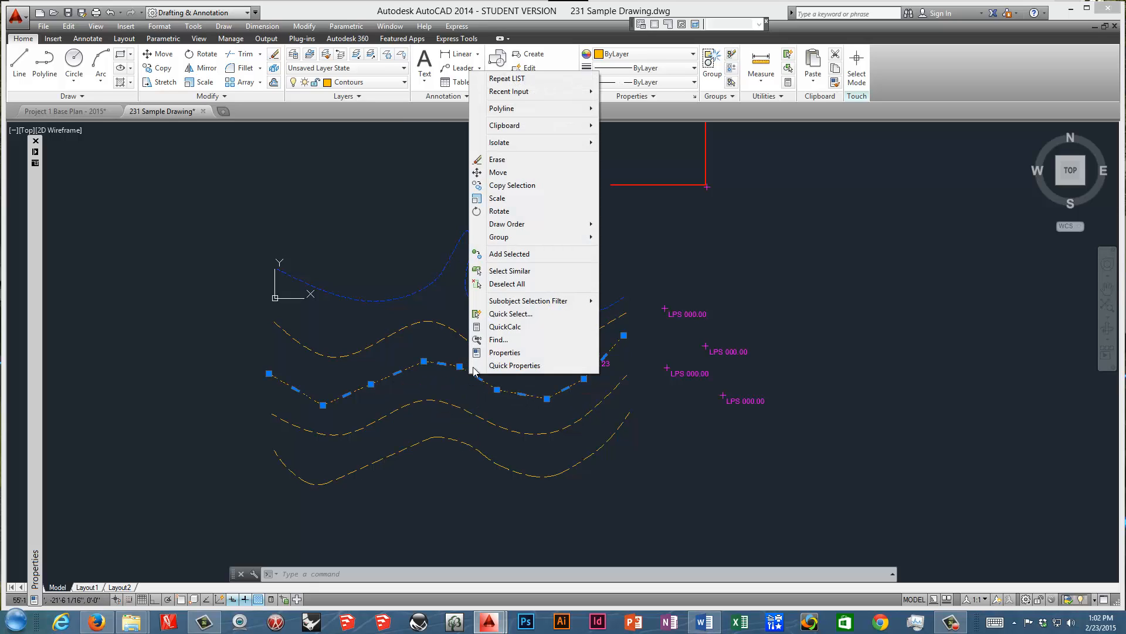
{"action": "mouse_move", "coordinate": [484, 115]}
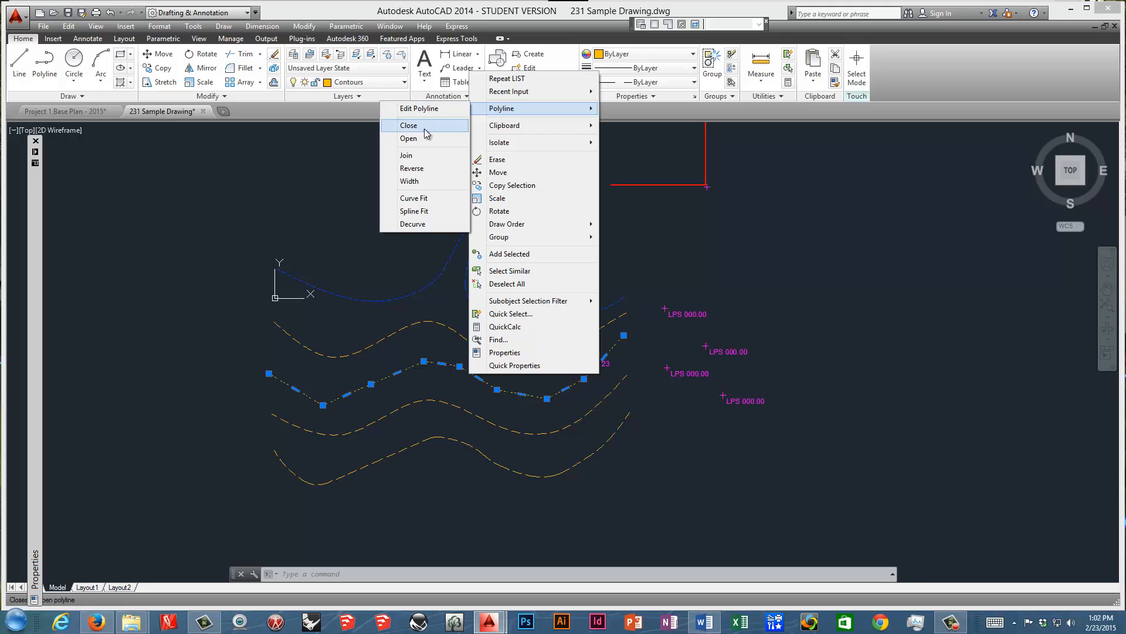
{"action": "left_click", "coordinate": [420, 198]}
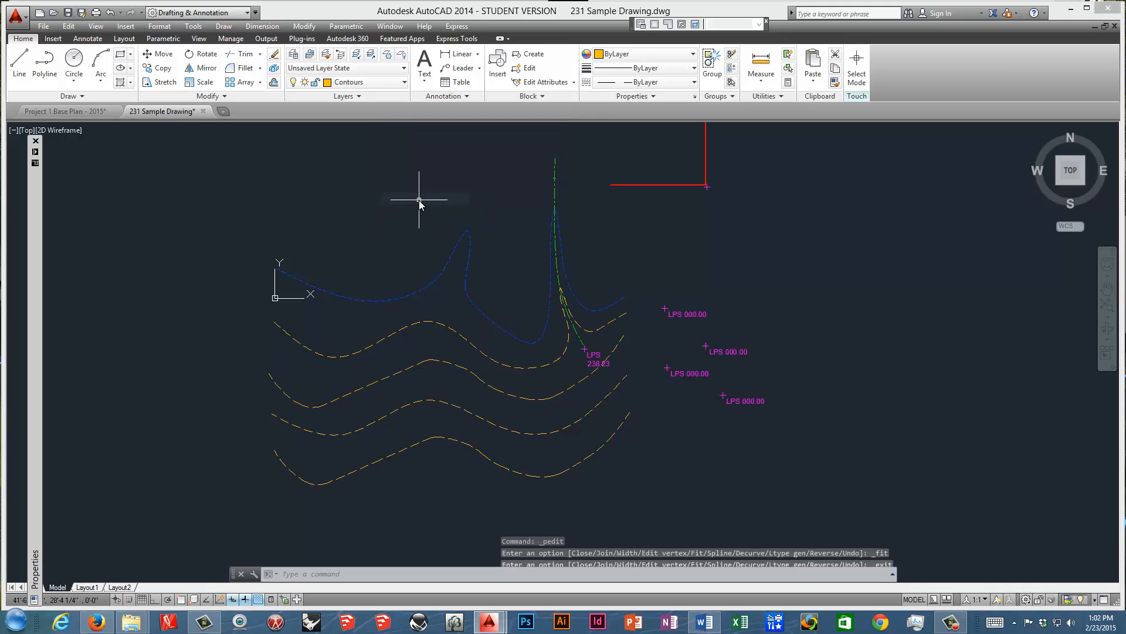
Stretch the second contour's vertex just east of its crest slightly down and east.
{"action": "left_click", "coordinate": [446, 363]}
{"action": "left_click", "coordinate": [424, 361]}
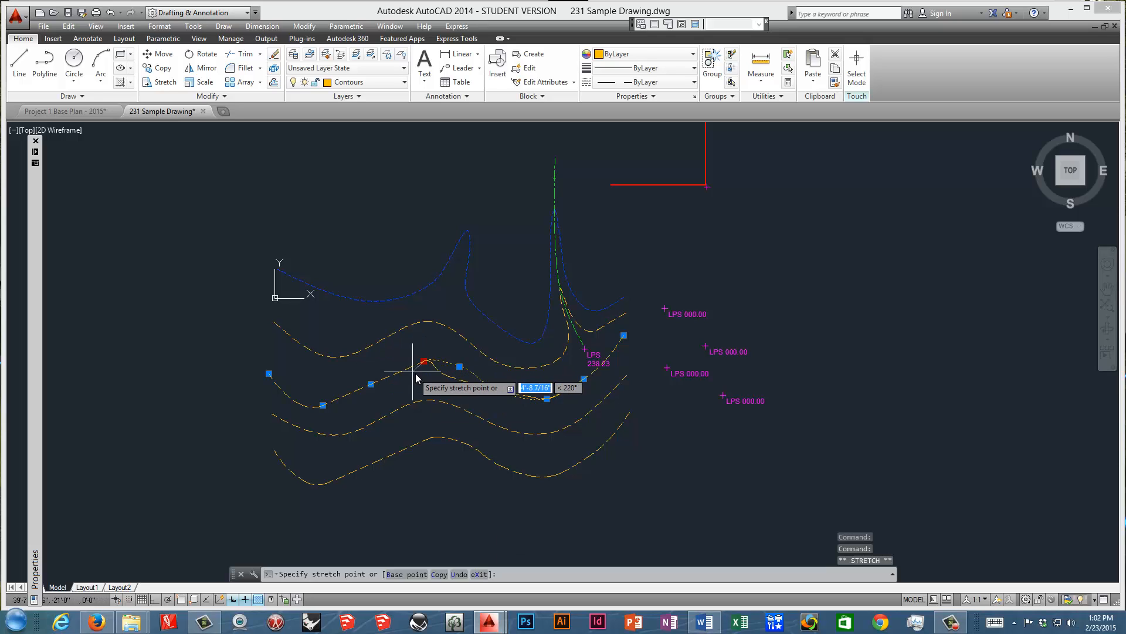
{"action": "left_click", "coordinate": [425, 362]}
{"action": "left_click", "coordinate": [465, 370]}
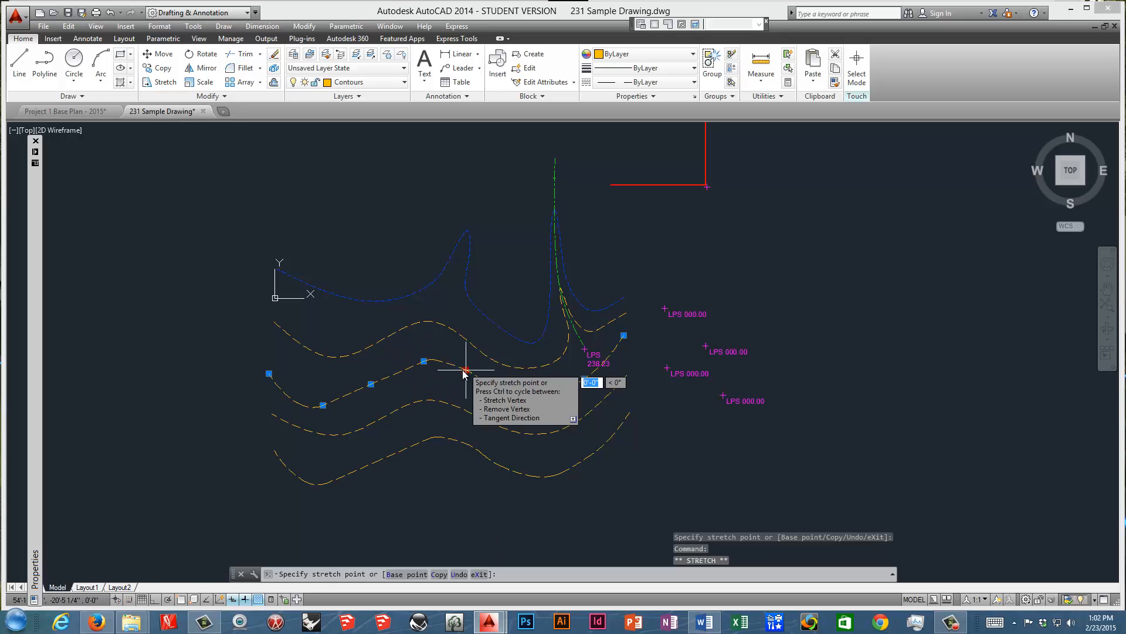
{"action": "left_click", "coordinate": [465, 369]}
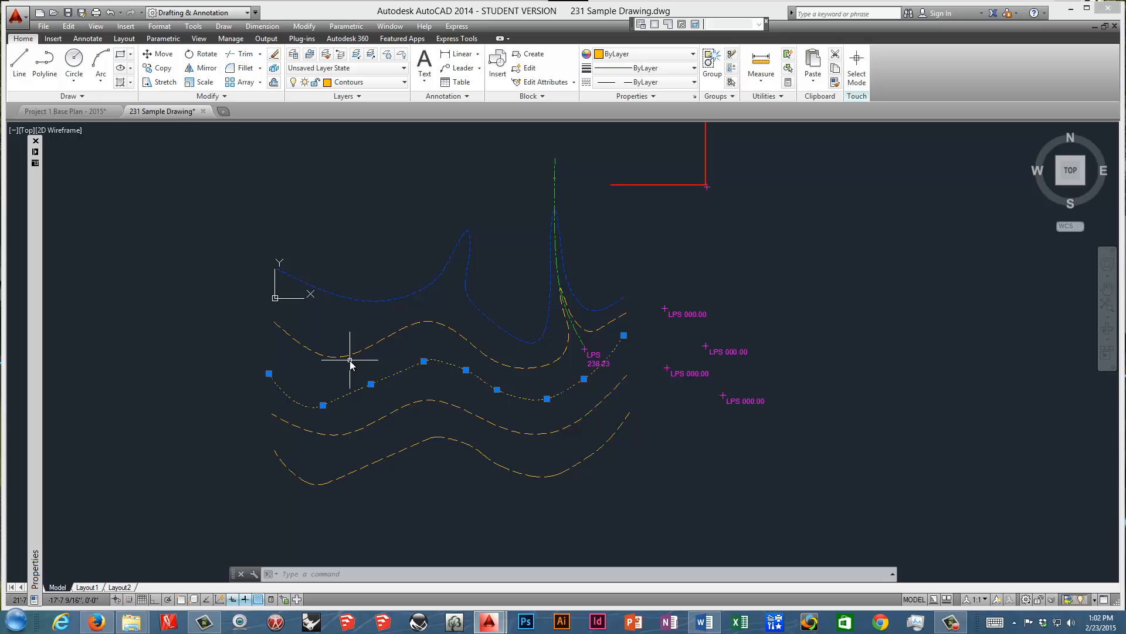
{"action": "key", "text": "Escape"}
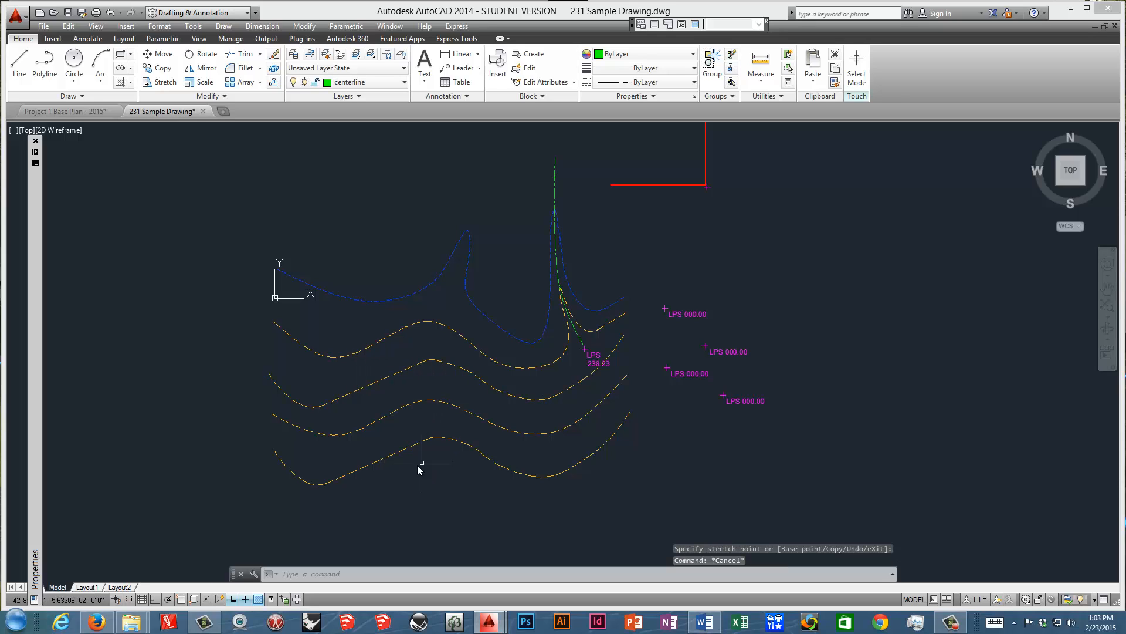
Set linetype generation to Enabled for the southernmost contour polyline.
{"action": "mouse_move", "coordinate": [444, 437]}
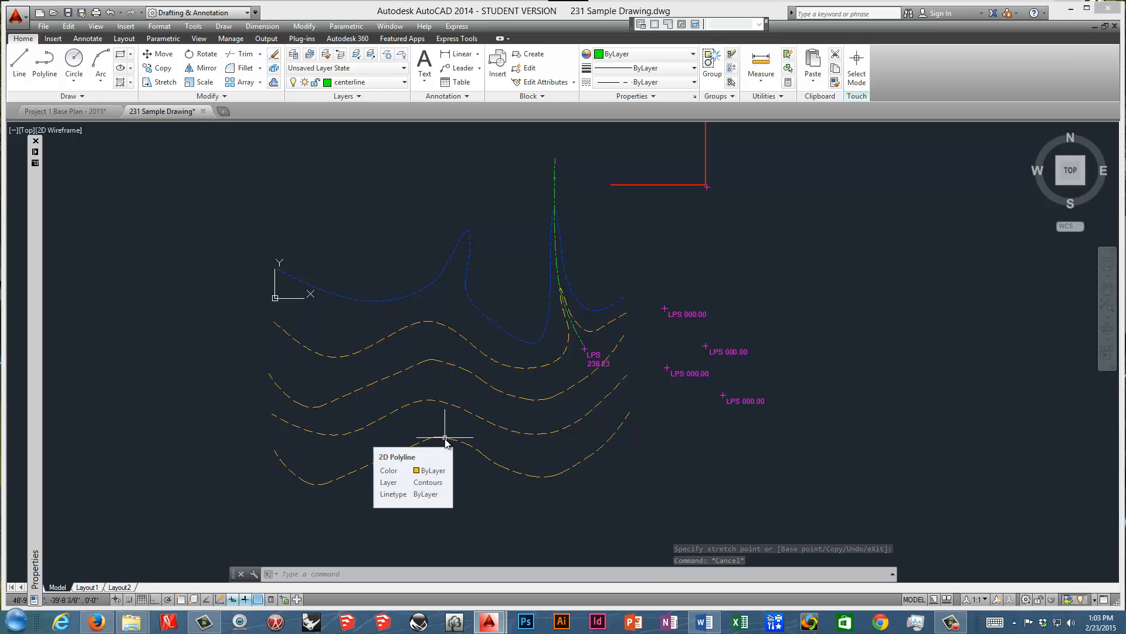
{"action": "left_click", "coordinate": [444, 438]}
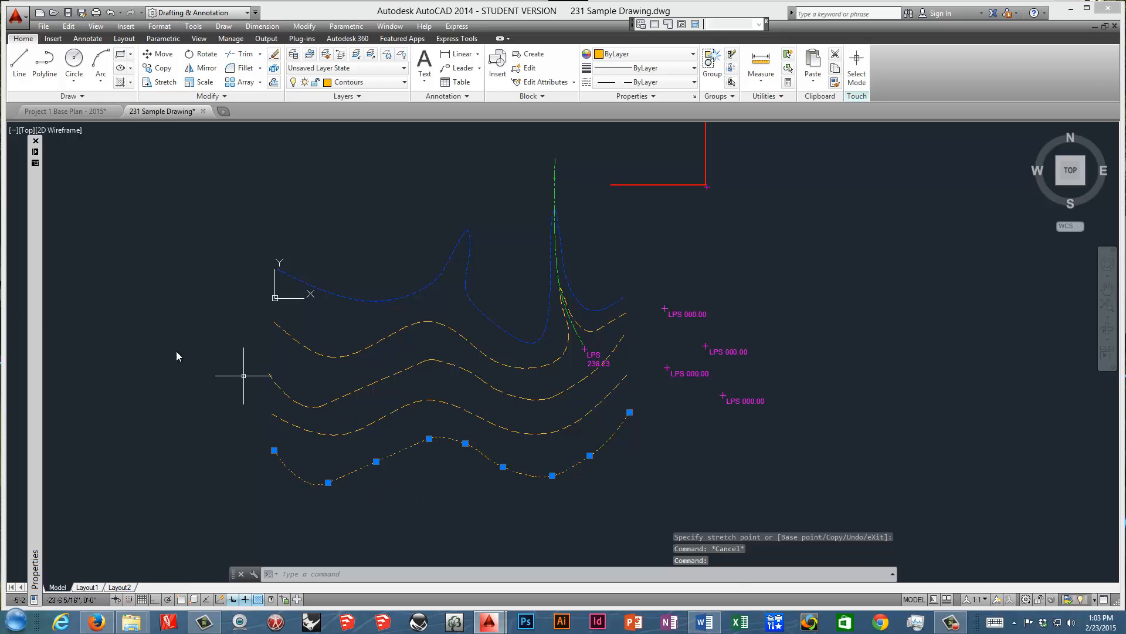
{"action": "mouse_move", "coordinate": [38, 313]}
{"action": "left_click", "coordinate": [194, 453]}
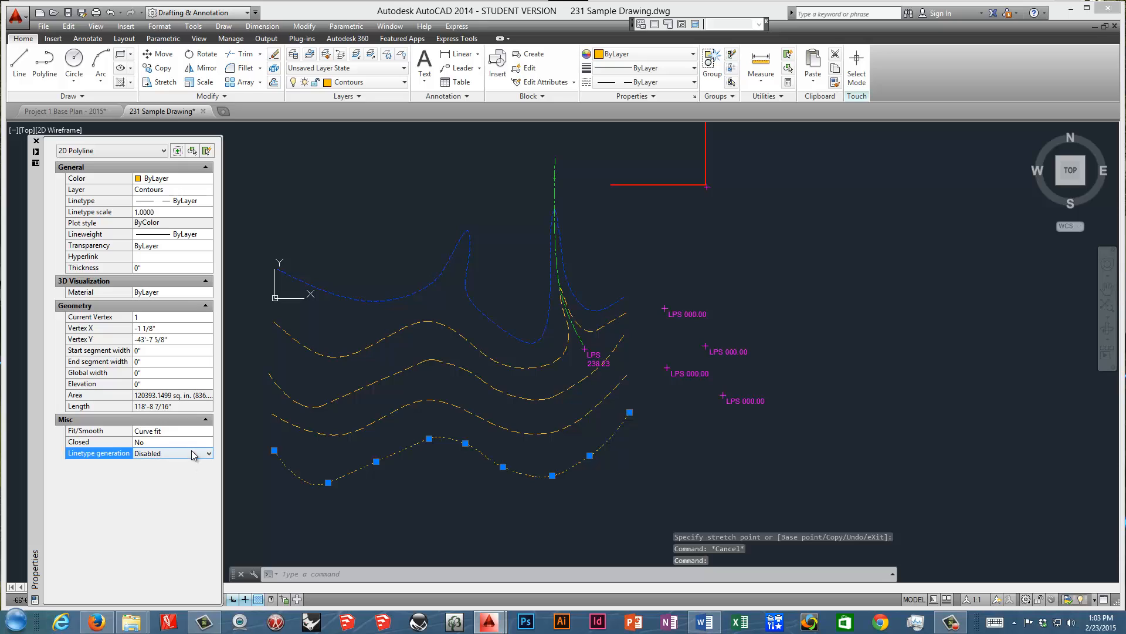
{"action": "left_click", "coordinate": [208, 454]}
{"action": "left_click", "coordinate": [200, 468]}
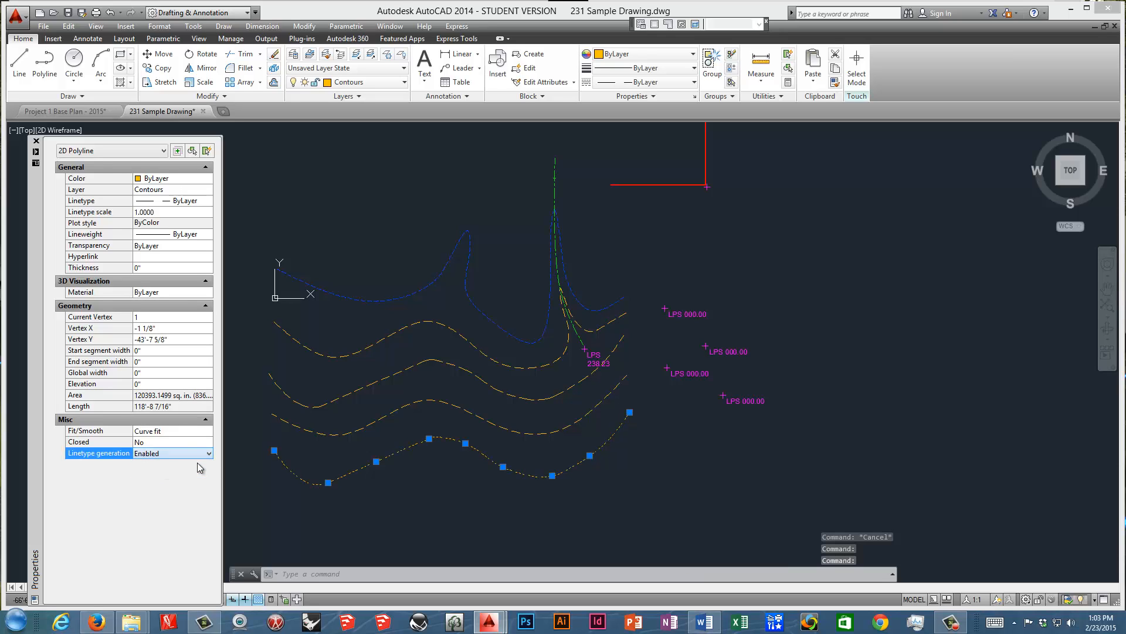
{"action": "key", "text": "Escape"}
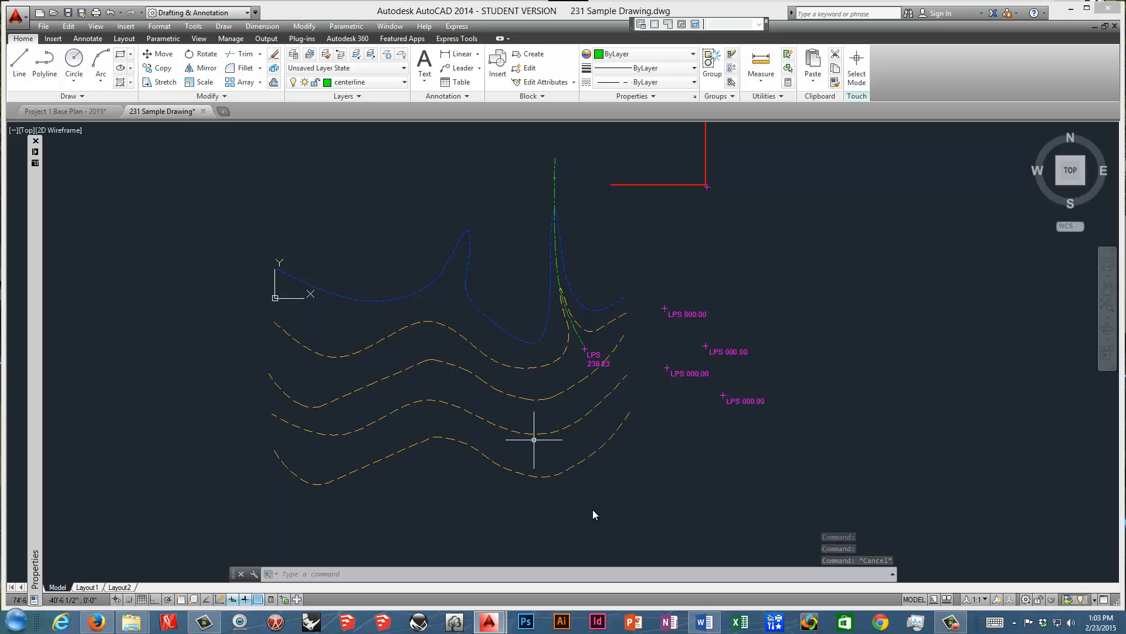
Switch to the AutoCAD Review for 231 document in Word.
{"action": "left_click", "coordinate": [706, 624]}
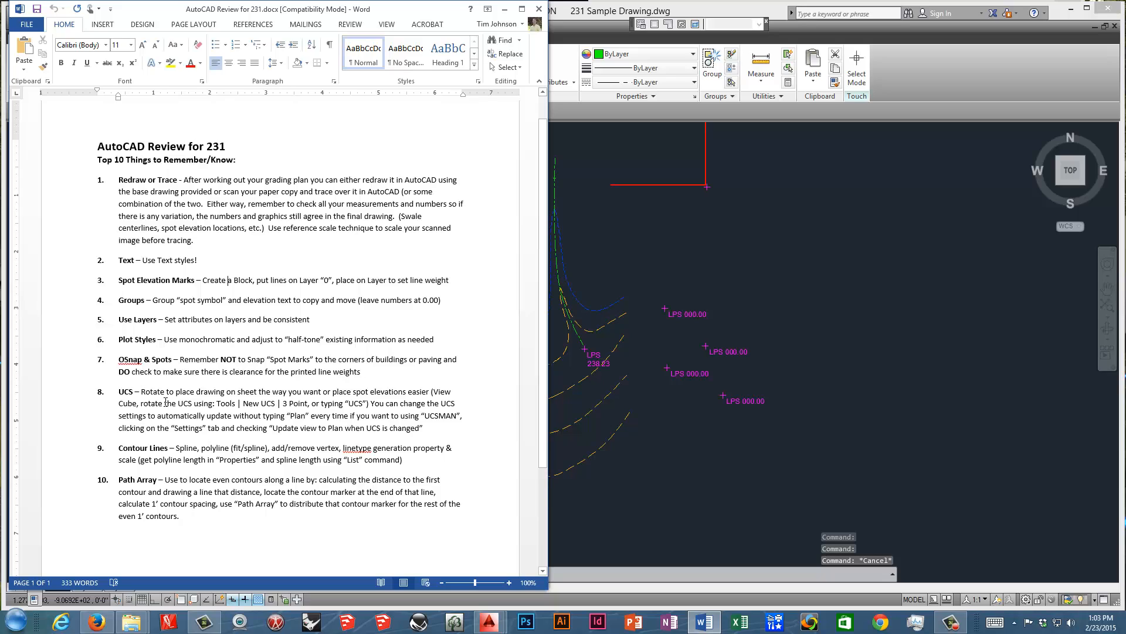
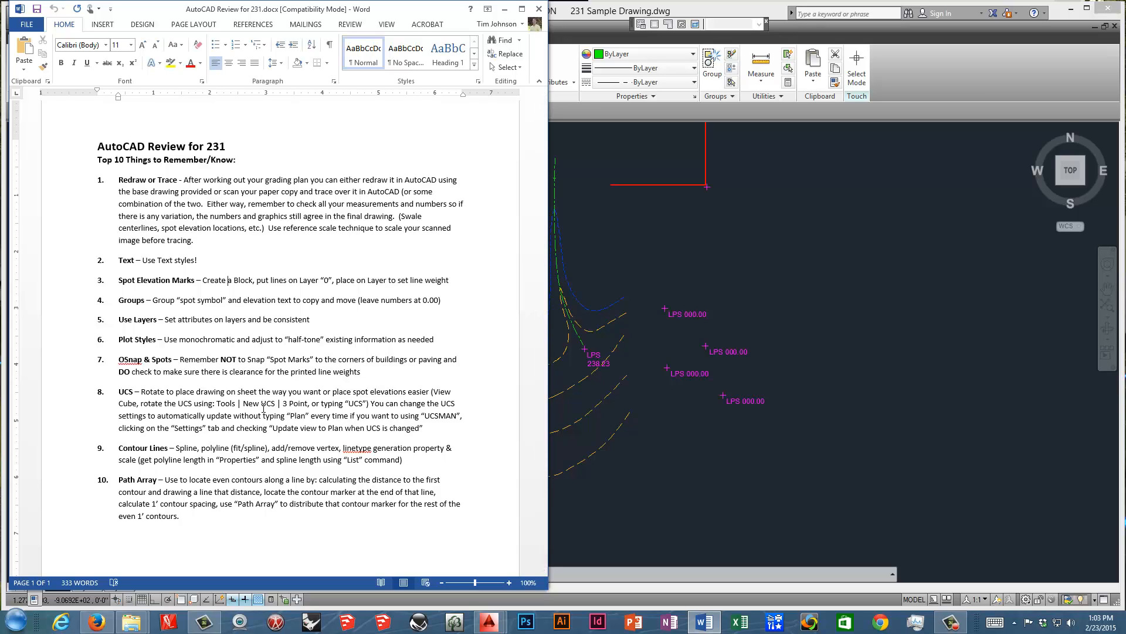
Switch to the Project 1 Base Plan - 2015 drawing in AutoCAD and show its model space.
{"action": "left_click", "coordinate": [626, 251]}
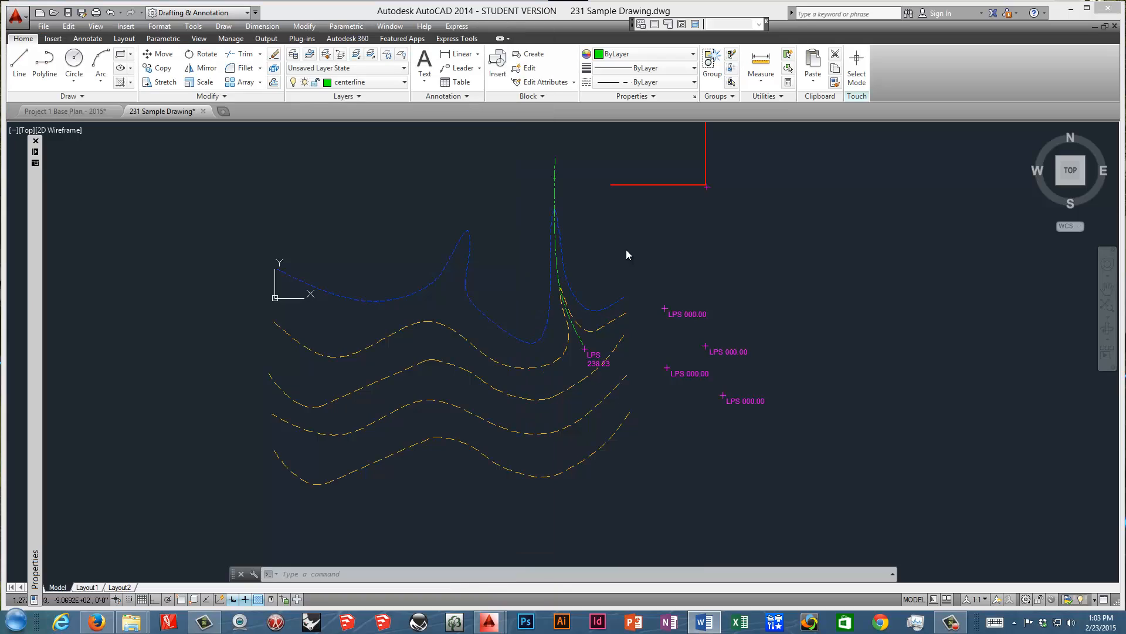
{"action": "left_click", "coordinate": [80, 111]}
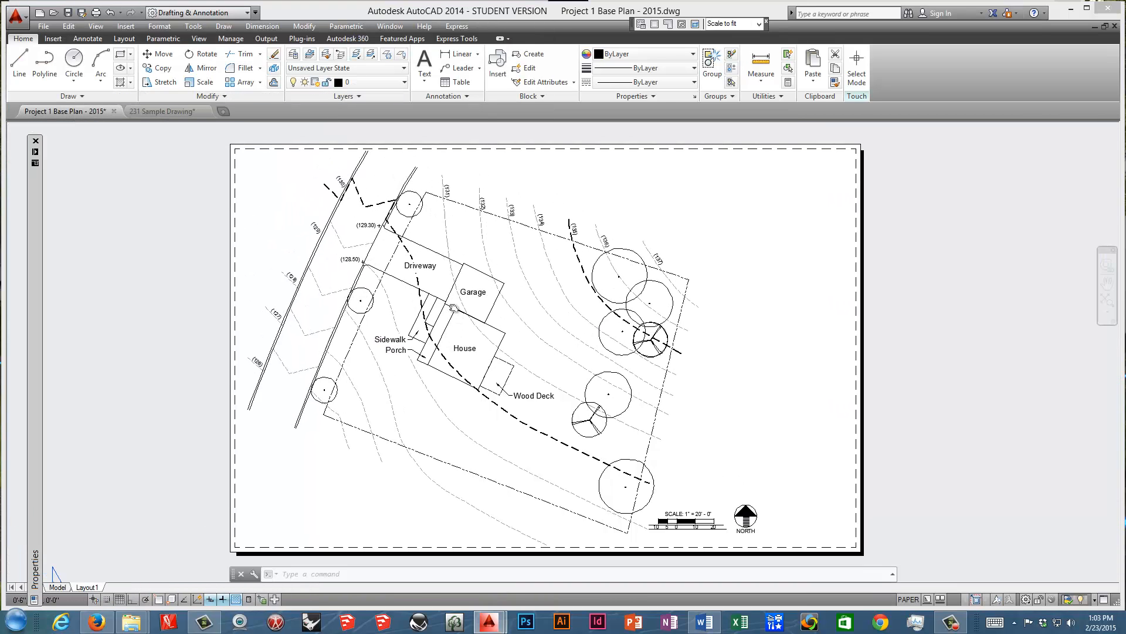
{"action": "left_click", "coordinate": [57, 587]}
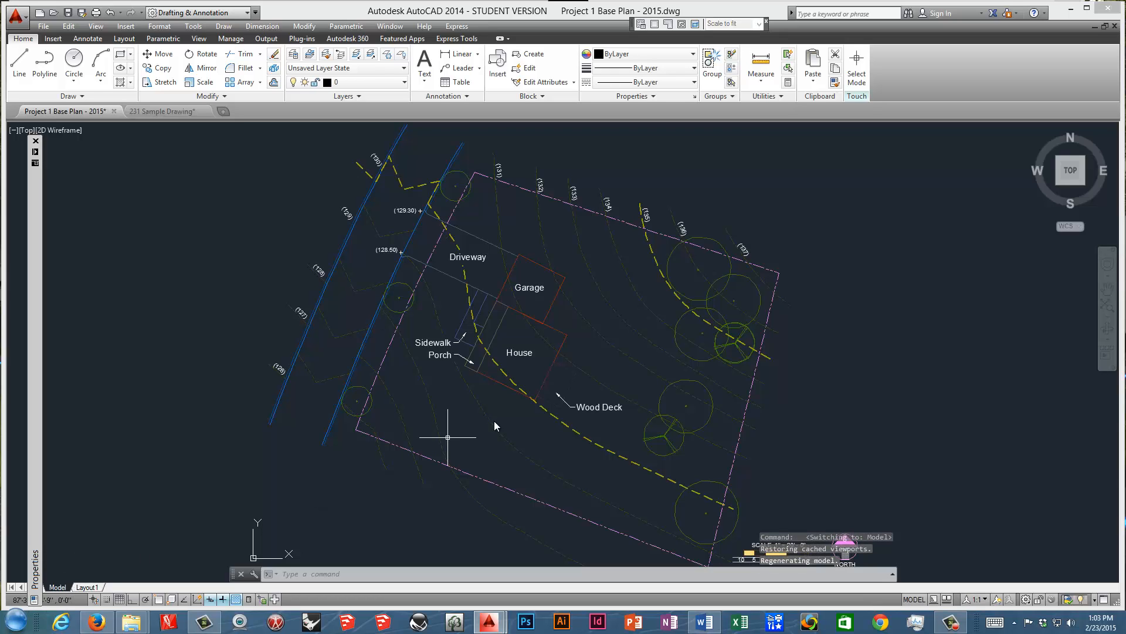
{"action": "mouse_move", "coordinate": [494, 421]}
{"action": "middle_mouse_down"}
{"action": "mouse_move", "coordinate": [476, 376]}
{"action": "mouse_move", "coordinate": [455, 370]}
{"action": "middle_mouse_up"}
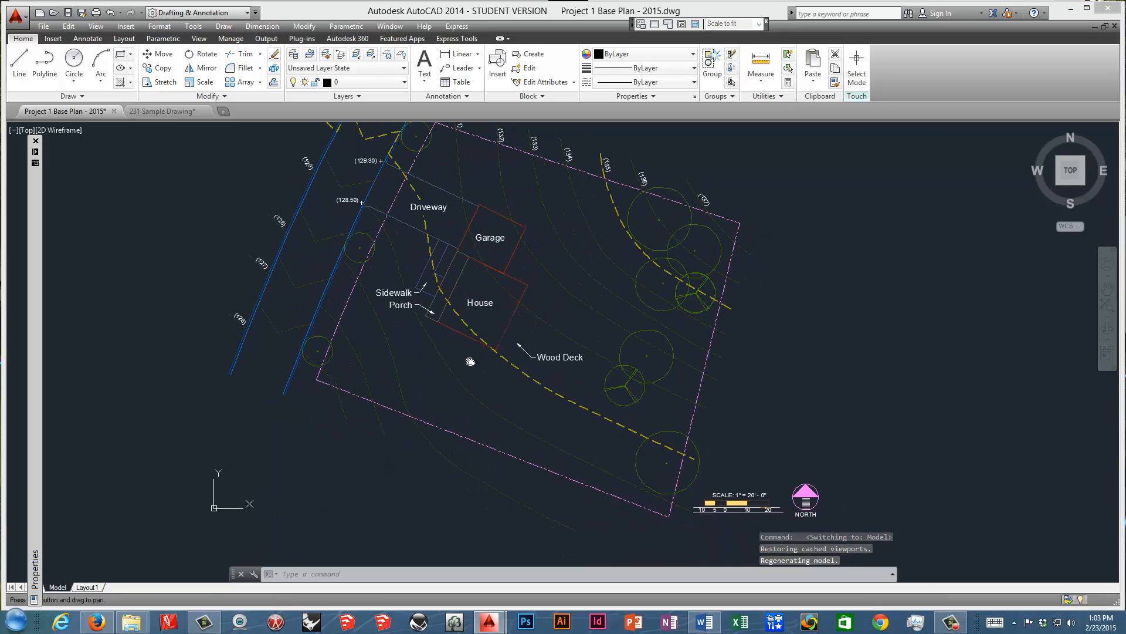
{"action": "left_click", "coordinate": [425, 81]}
{"action": "left_click", "coordinate": [358, 109]}
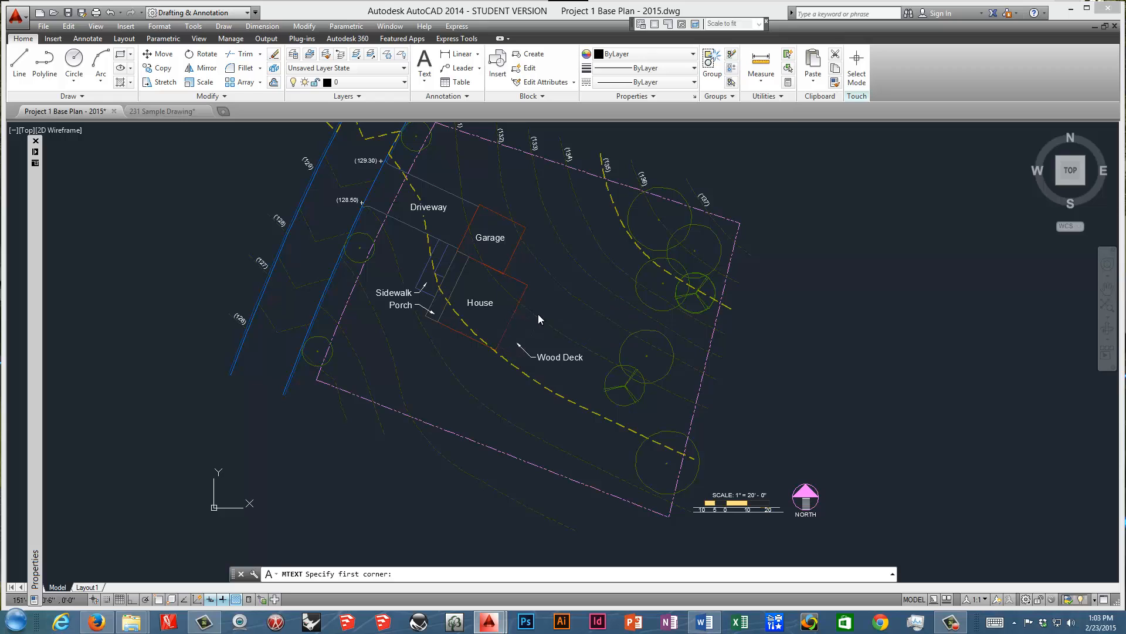
{"action": "left_click", "coordinate": [538, 315]}
{"action": "type", "text": "hdfghdfgd"}
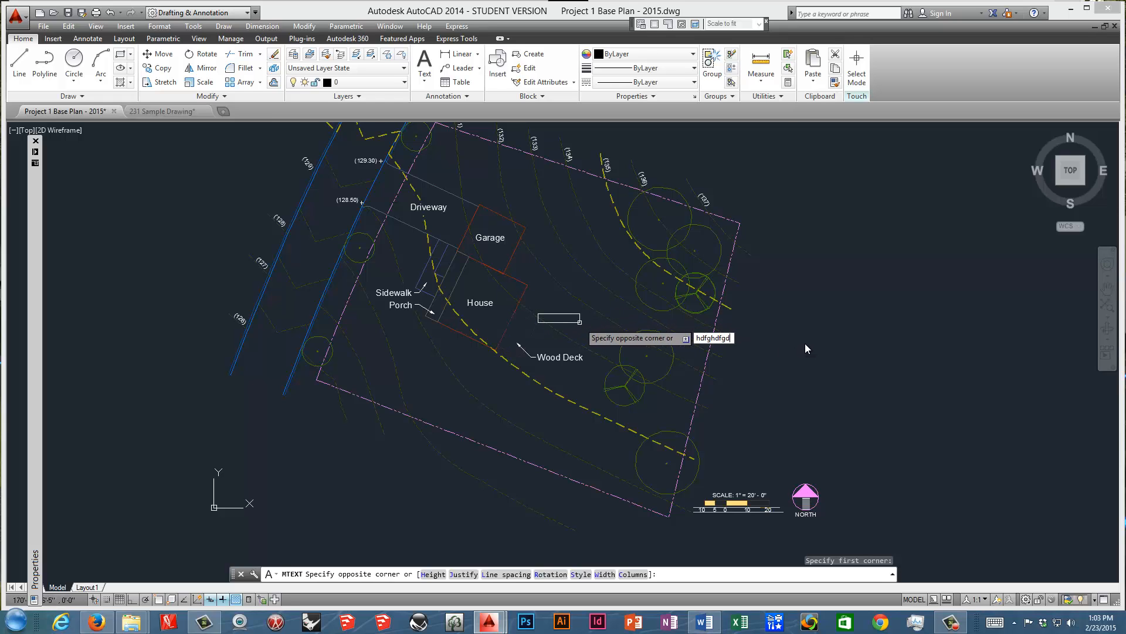
{"action": "key", "text": "Return"}
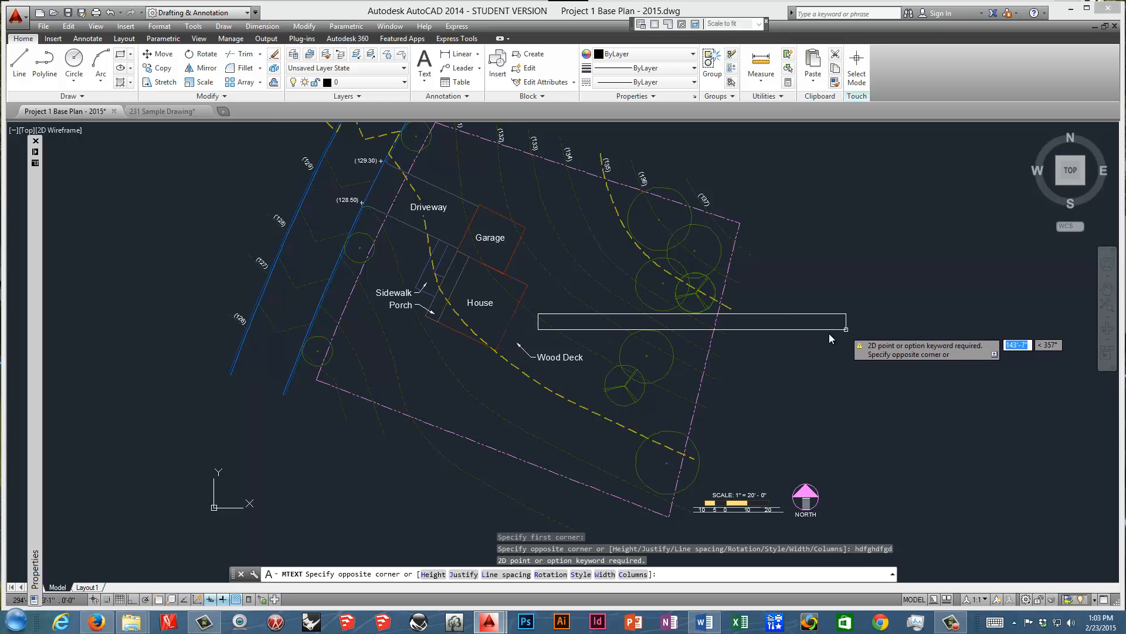
{"action": "left_click", "coordinate": [580, 332]}
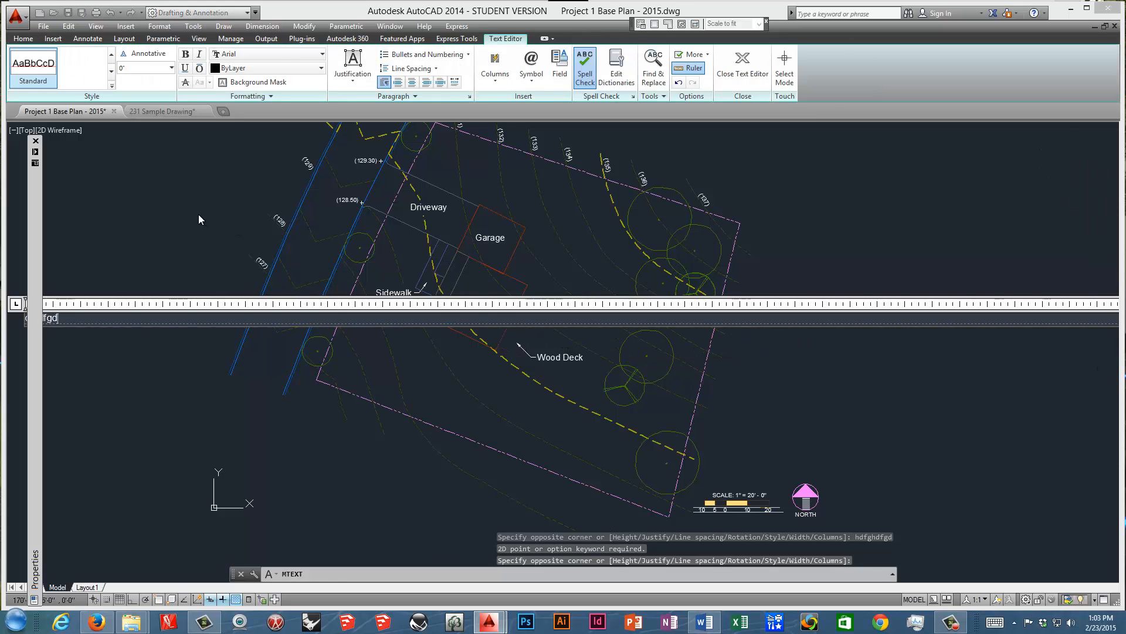
{"action": "key", "text": "Escape"}
{"action": "left_click", "coordinate": [541, 356]}
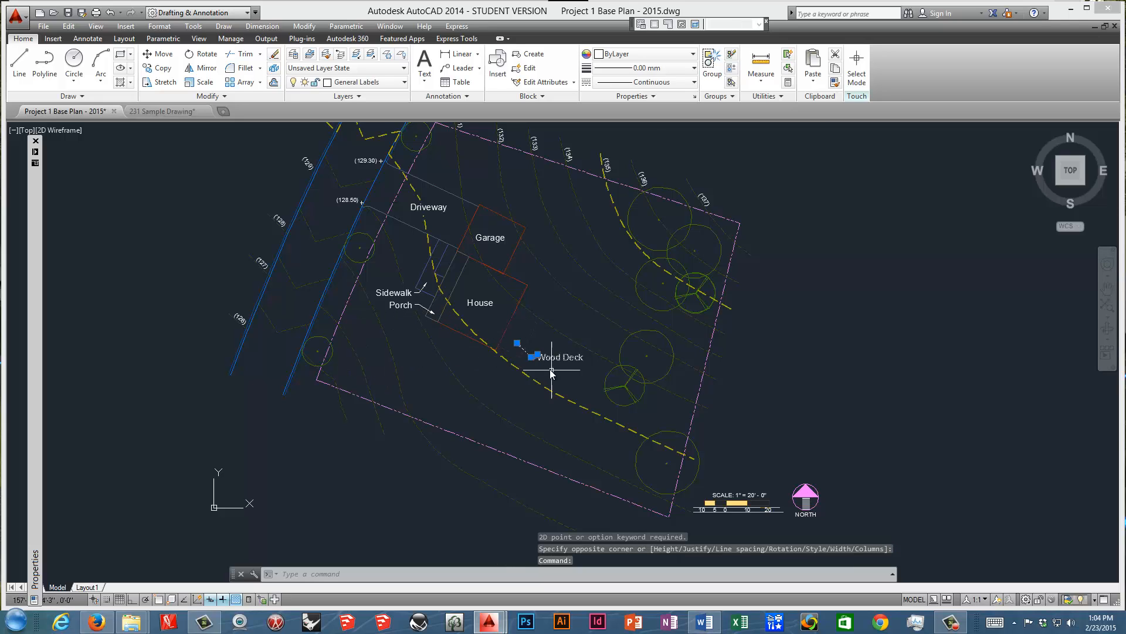
{"action": "key", "text": "Escape"}
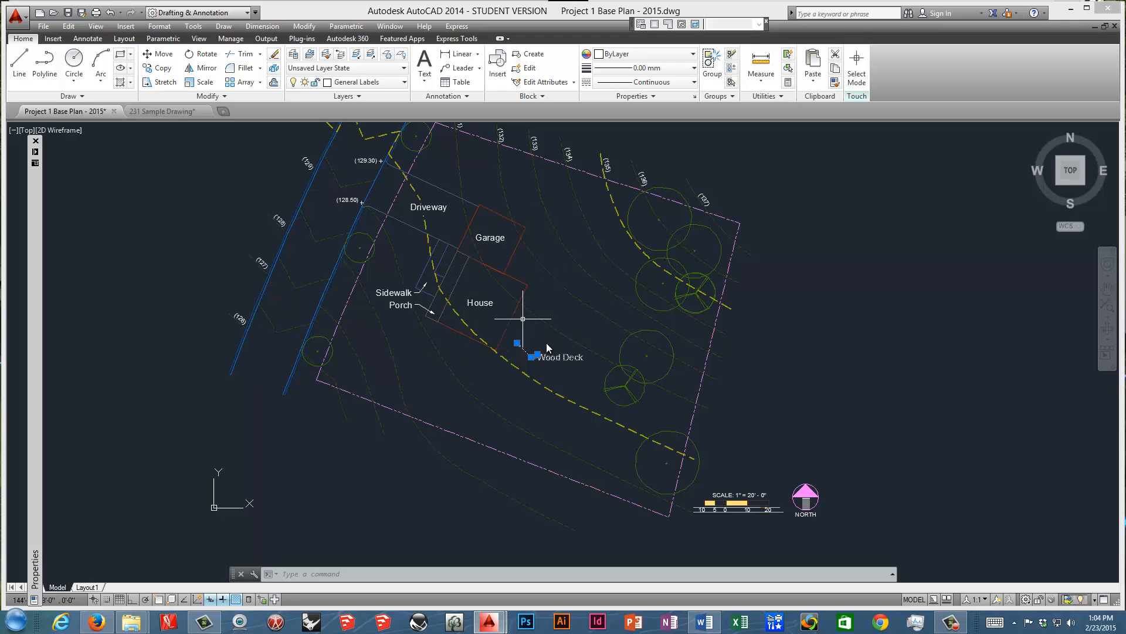
{"action": "key", "text": "Escape"}
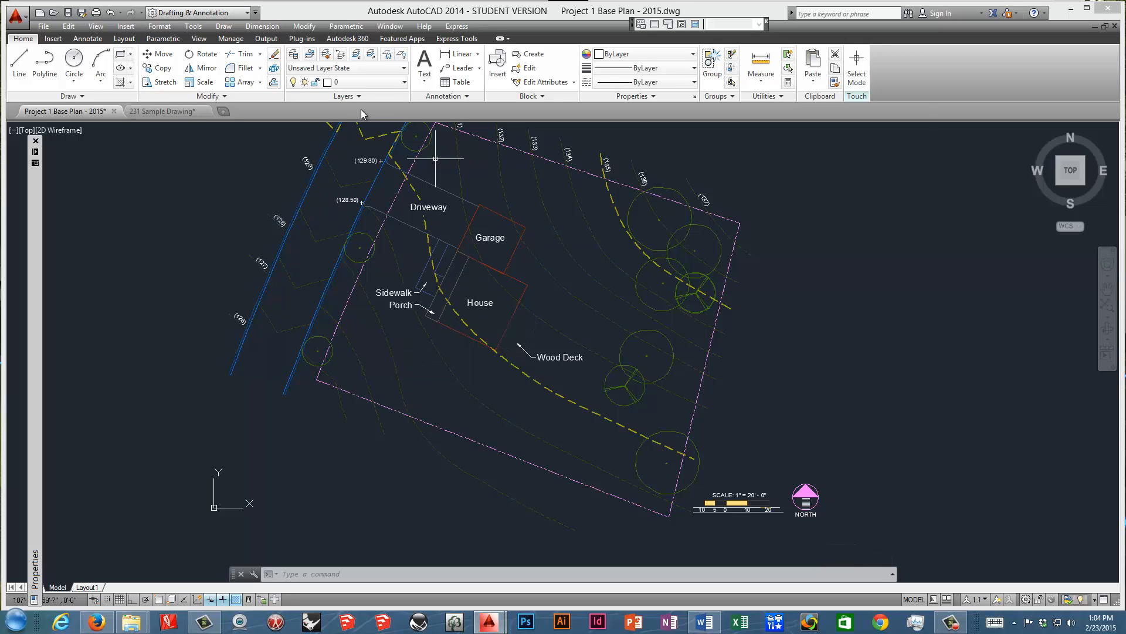
Start a new 3 Point UCS with object snap on and place its origin at the house's southwest corner beside the porch.
{"action": "left_click", "coordinate": [194, 27]}
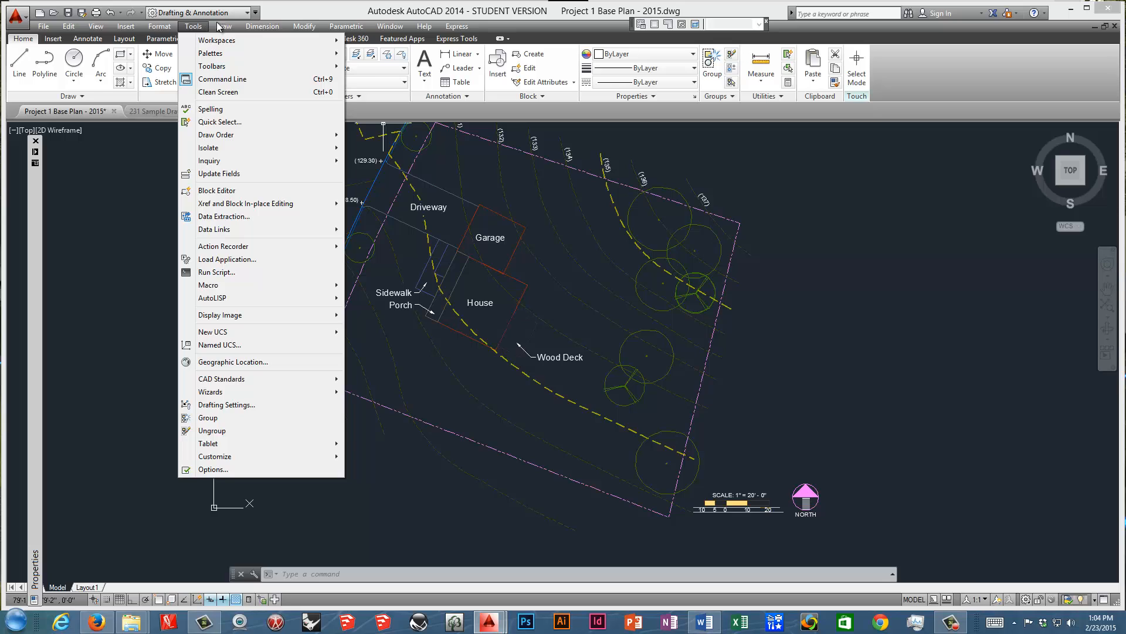
{"action": "left_click", "coordinate": [256, 12]}
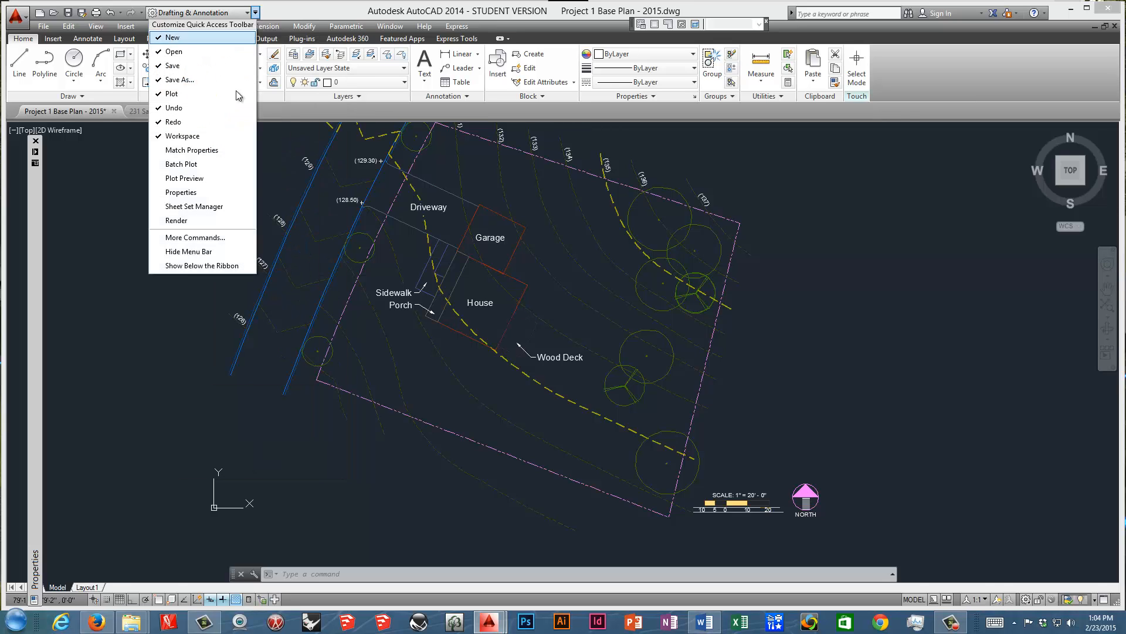
{"action": "left_click", "coordinate": [299, 4]}
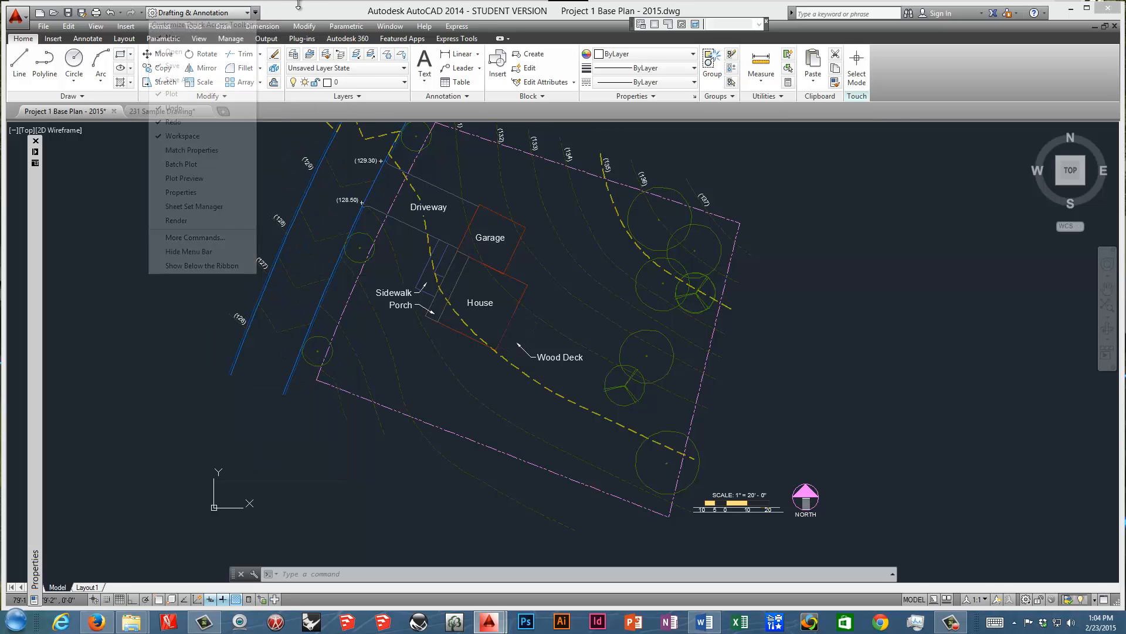
{"action": "left_click", "coordinate": [193, 26]}
{"action": "mouse_move", "coordinate": [240, 332]}
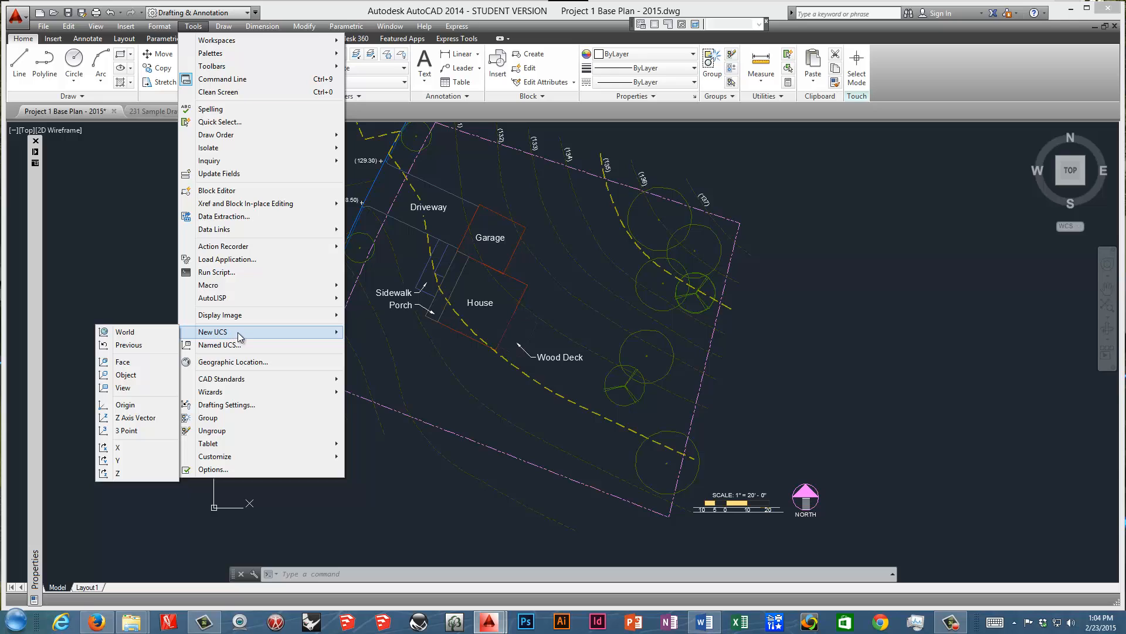
{"action": "left_click", "coordinate": [153, 431]}
{"action": "scroll", "coordinate": [432, 307], "scroll_direction": "up", "scroll_amount": 4}
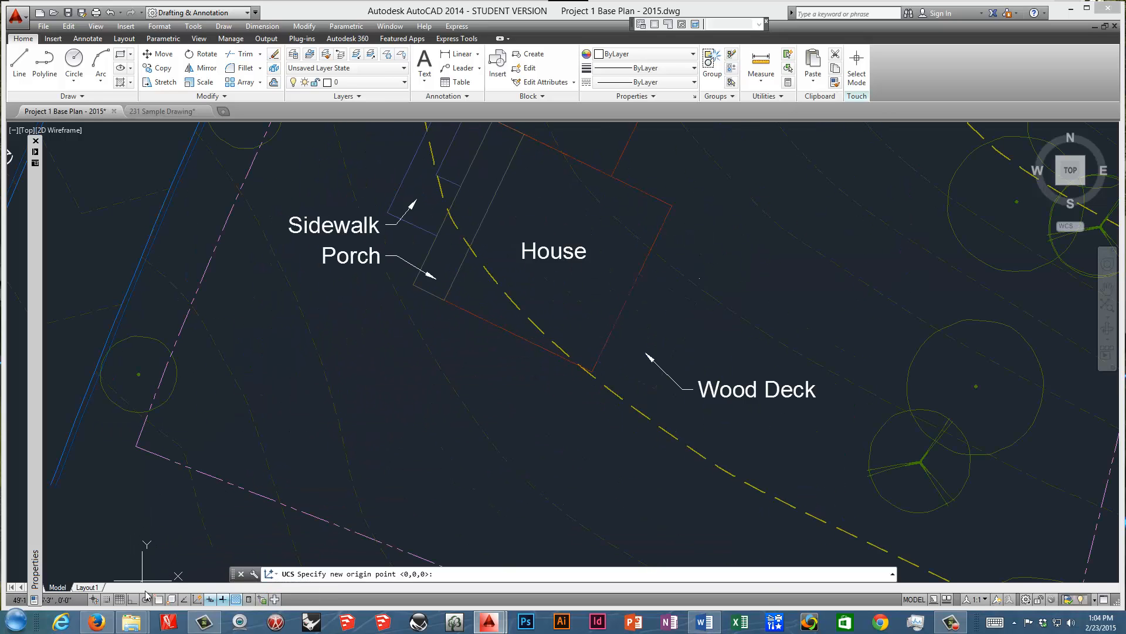
{"action": "left_click", "coordinate": [157, 600]}
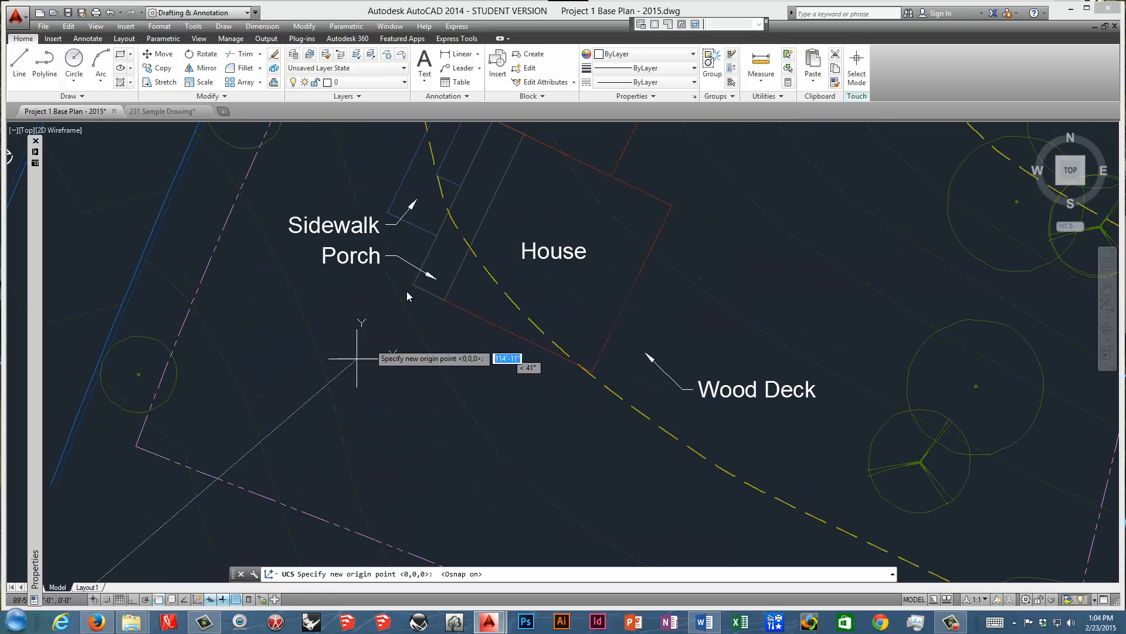
{"action": "left_click", "coordinate": [444, 300]}
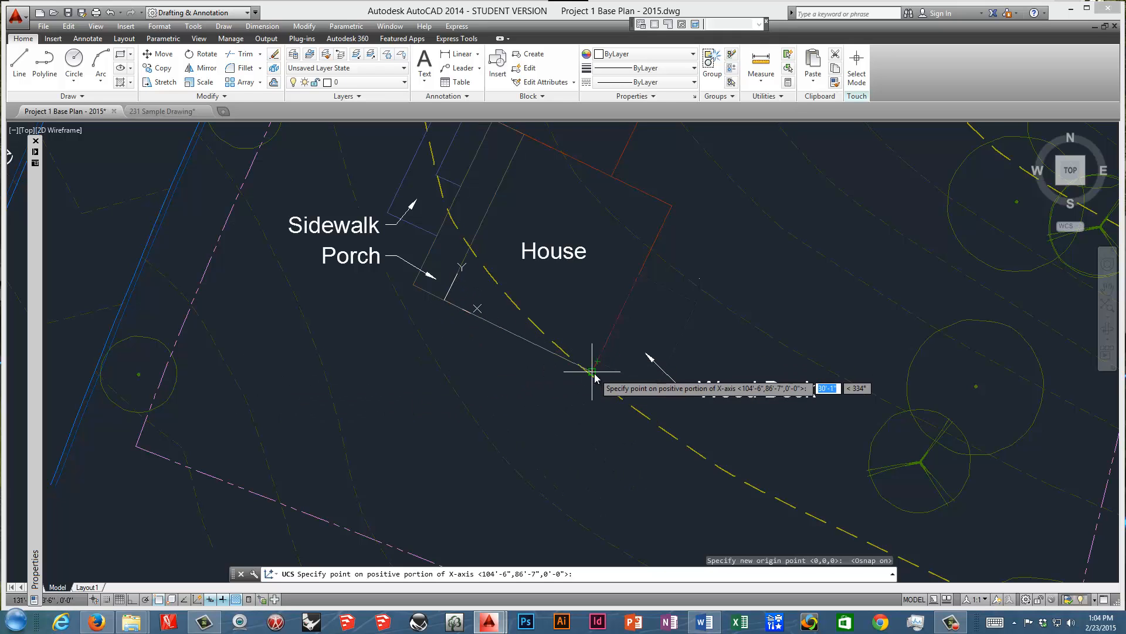
Align the UCS X-axis to the house's southeast corner and the Y-axis to the garage end of the wall beside the porch.
{"action": "scroll", "coordinate": [586, 373], "scroll_direction": "up", "scroll_amount": 5}
{"action": "left_click", "coordinate": [566, 373]}
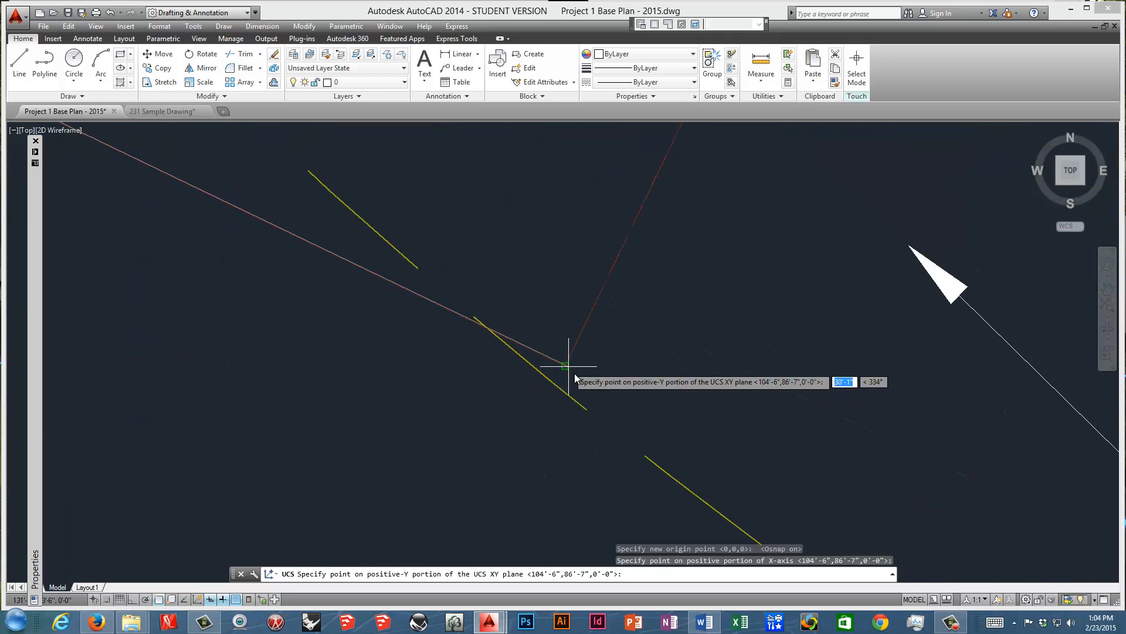
{"action": "scroll", "coordinate": [575, 423], "scroll_direction": "down", "scroll_amount": 5}
{"action": "scroll", "coordinate": [545, 361], "scroll_direction": "up", "scroll_amount": 5}
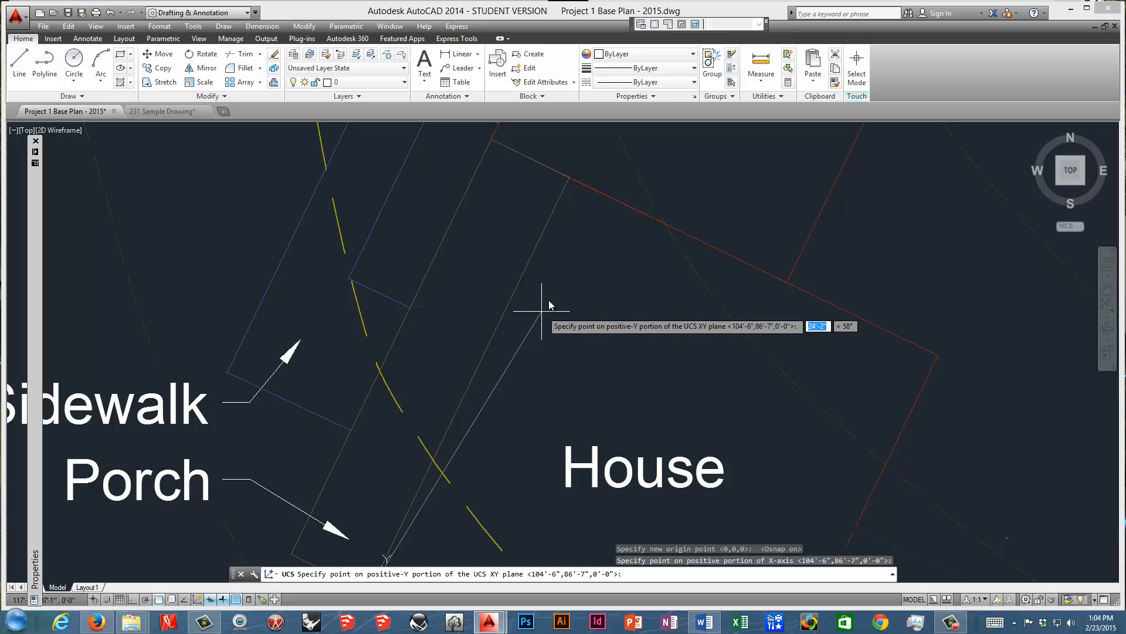
{"action": "left_click", "coordinate": [569, 177]}
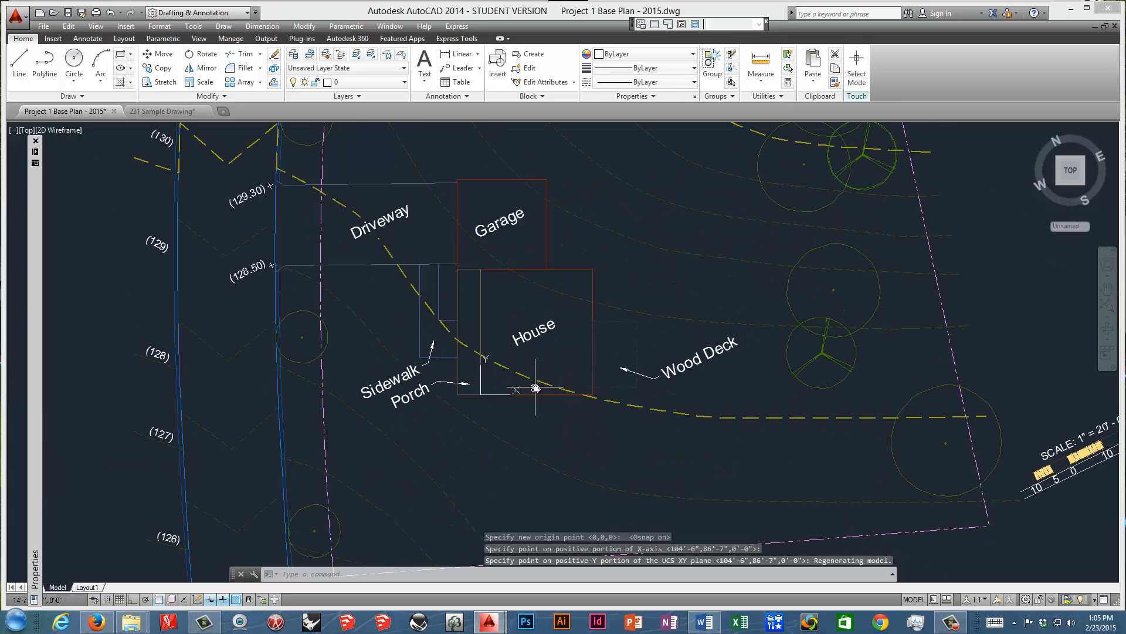
Undo the UCS rotation in the base plan.
{"action": "middle_click_drag", "start_coordinate": [476, 365], "coordinate": [495, 399]}
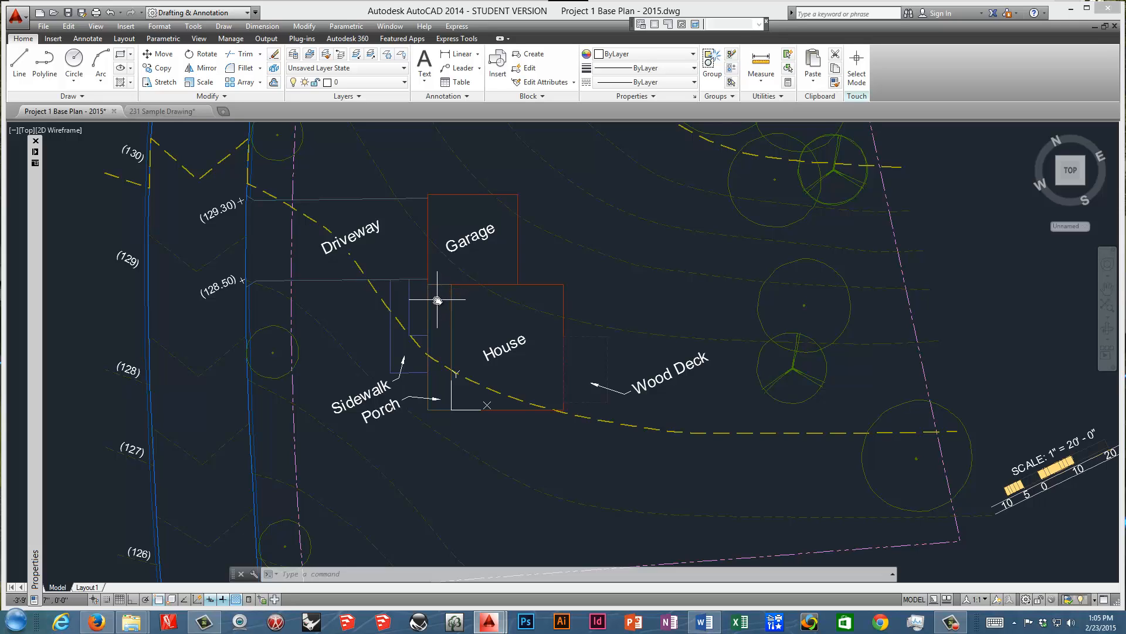
{"action": "scroll", "coordinate": [521, 345], "scroll_direction": "down", "scroll_amount": 5}
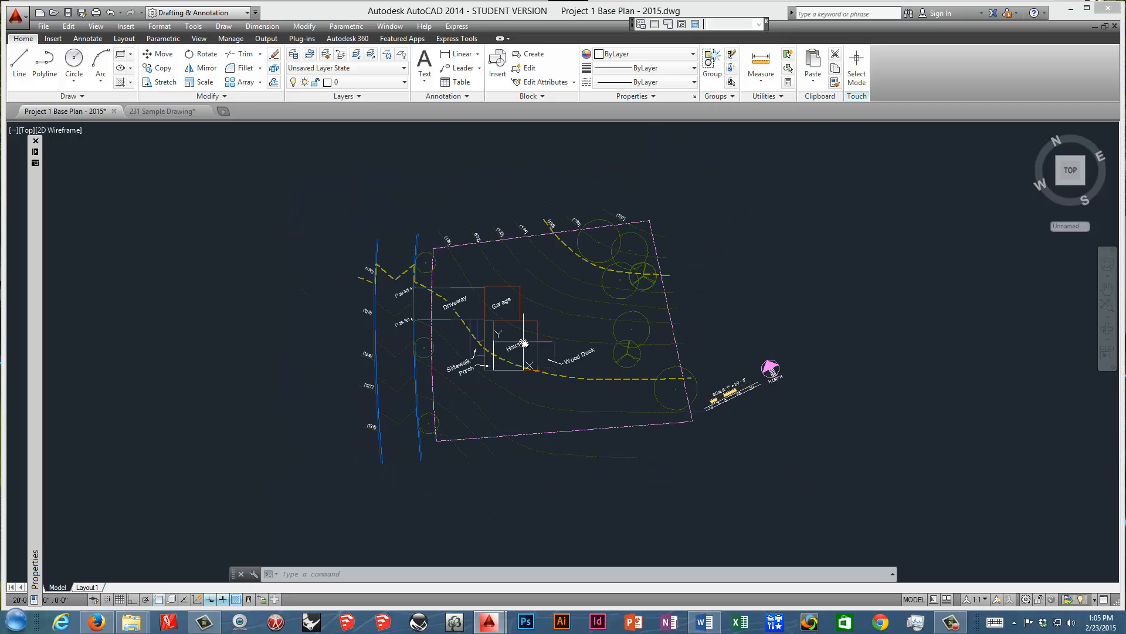
{"action": "key", "text": "ctrl+z"}
{"action": "key", "text": "ctrl+z"}
{"action": "key", "text": "ctrl+z"}
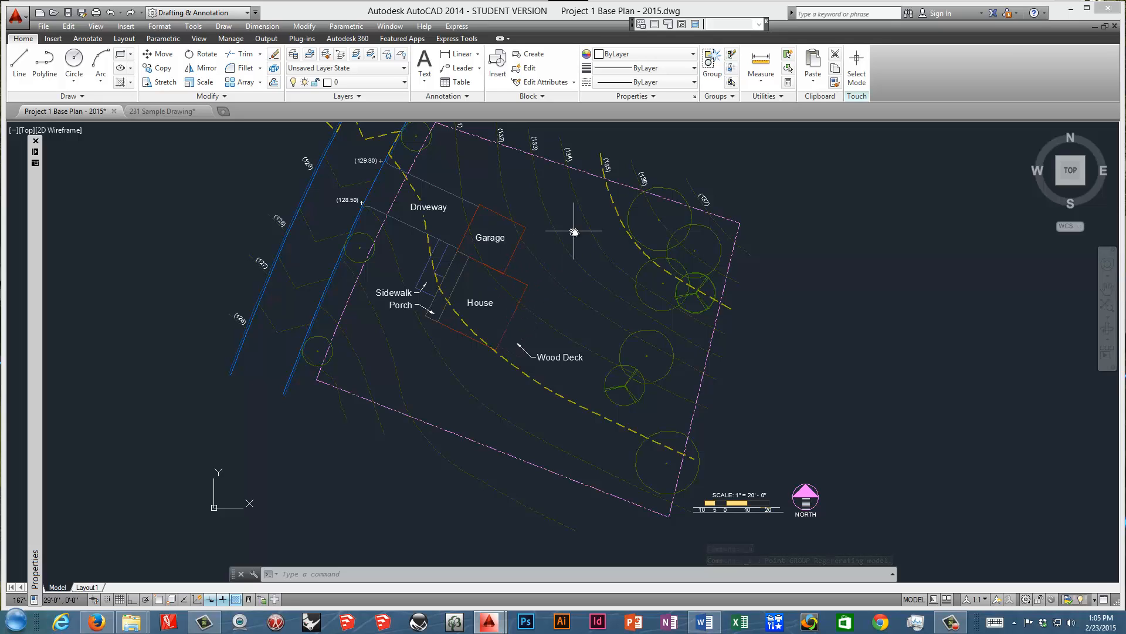
Turn off Update view to Plan when UCS is changed in the UCSMAN settings.
{"action": "type", "text": "uce"}
{"action": "key", "text": "BackSpace"}
{"action": "type", "text": "sman"}
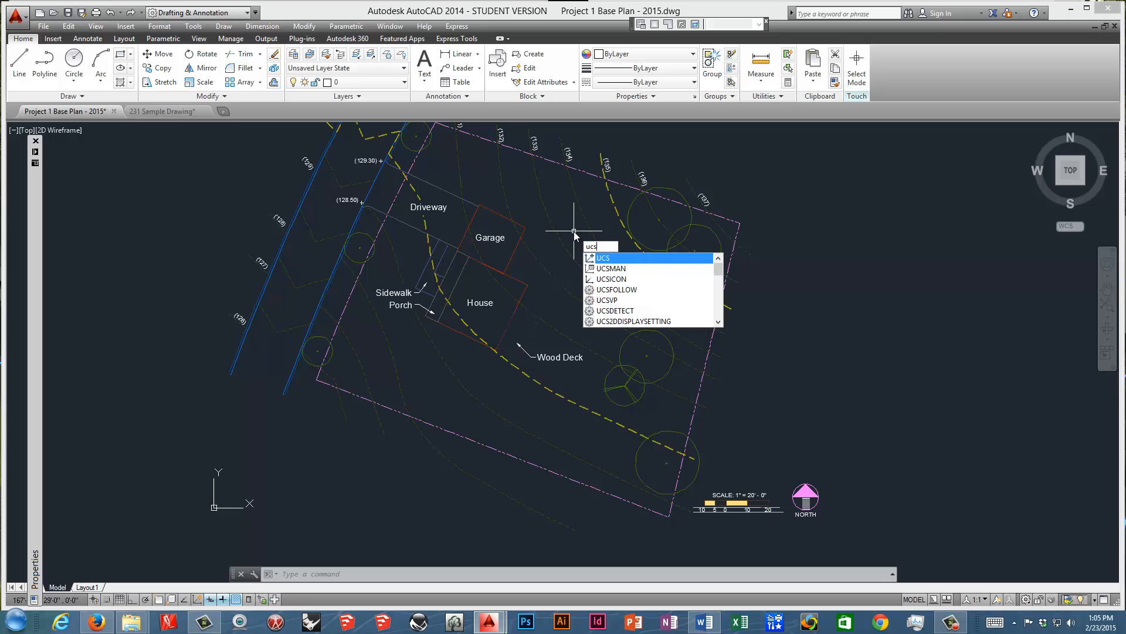
{"action": "key", "text": "Return"}
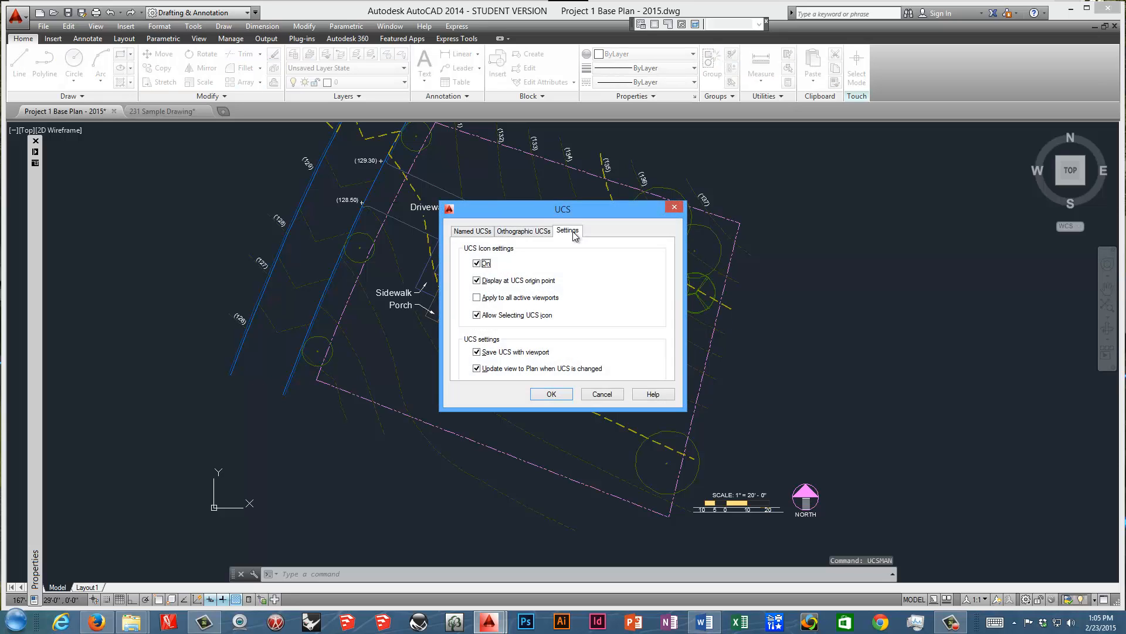
{"action": "left_click", "coordinate": [467, 233]}
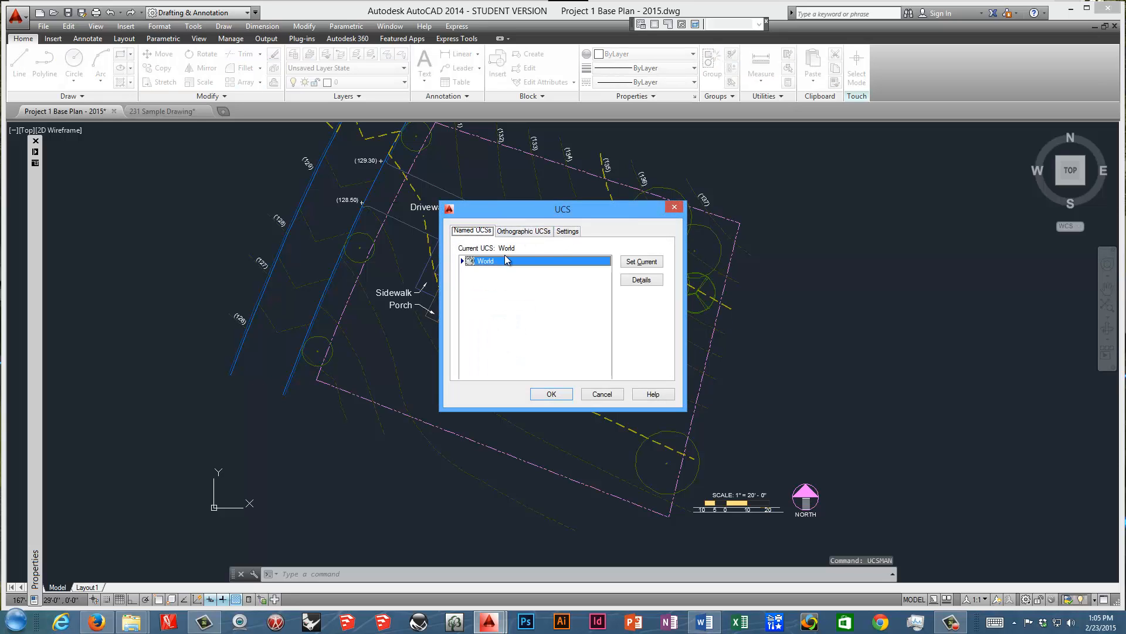
{"action": "left_click", "coordinate": [573, 236]}
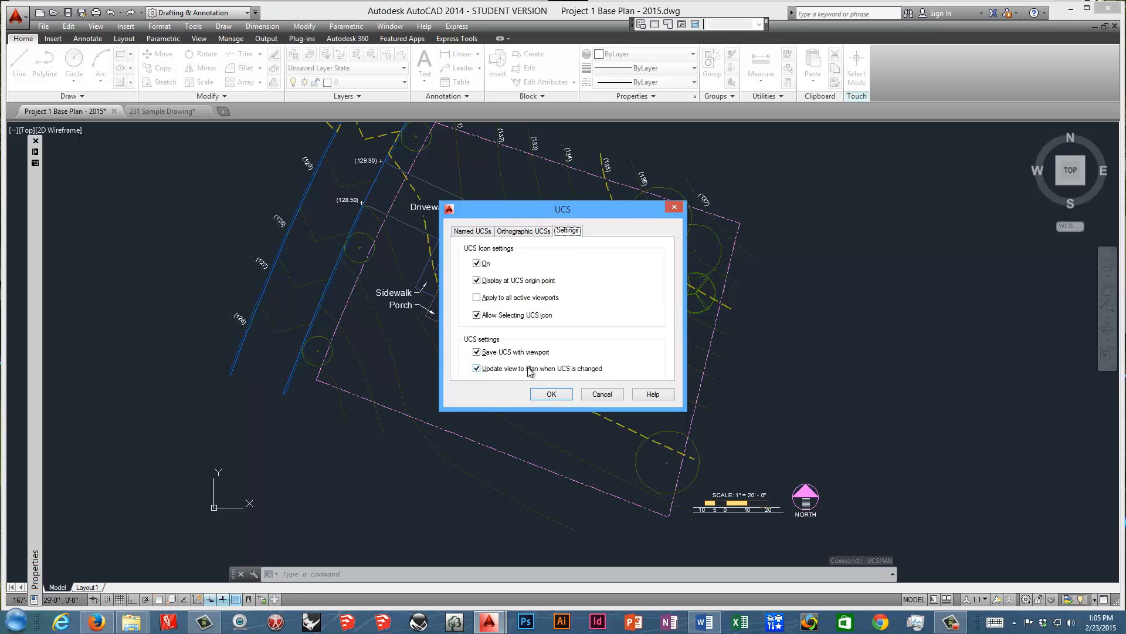
{"action": "left_click", "coordinate": [491, 368]}
{"action": "left_click", "coordinate": [545, 392]}
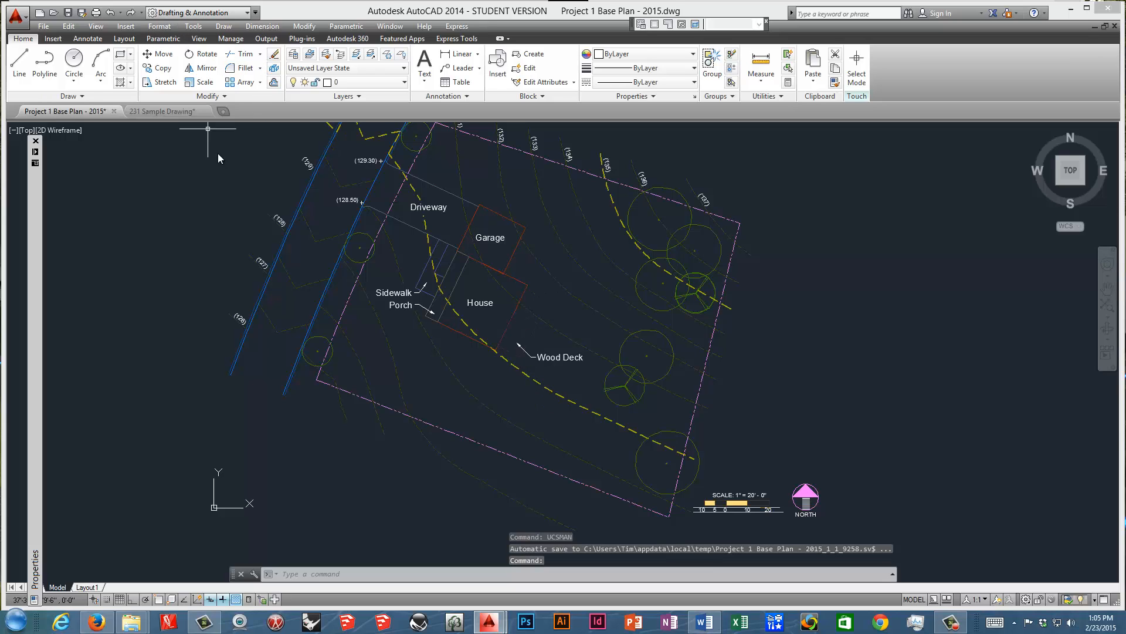
Define a UCS with object snap on, its origin at the house's southwest corner and its axes along the south and porch-side walls.
{"action": "type", "text": "ucs"}
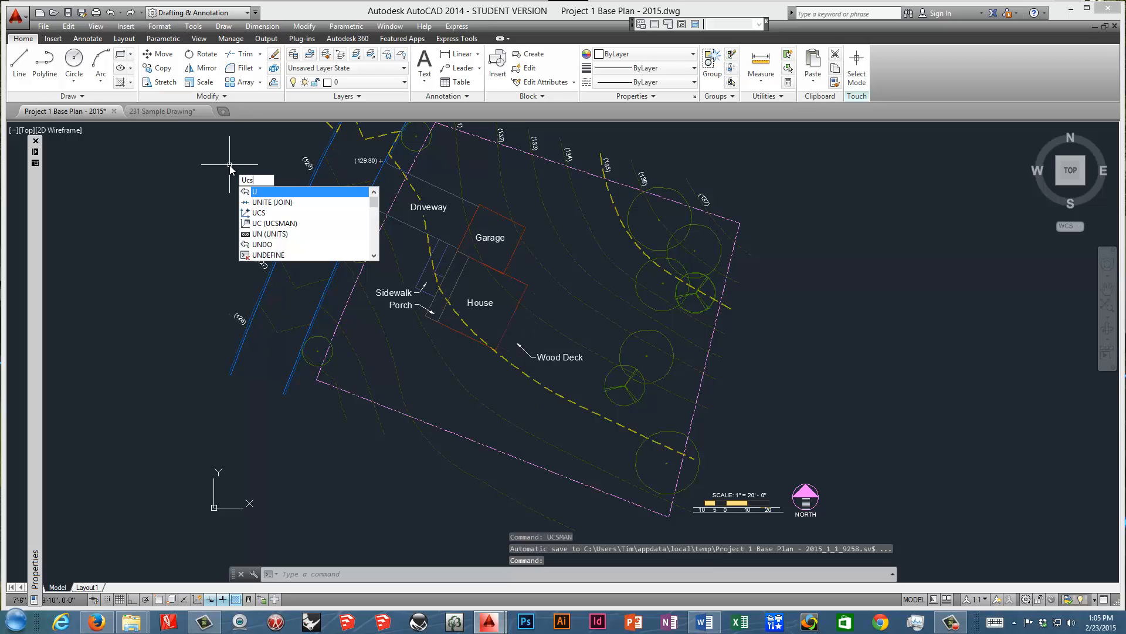
{"action": "key", "text": "Return"}
{"action": "scroll", "coordinate": [421, 322], "scroll_direction": "up", "scroll_amount": 2}
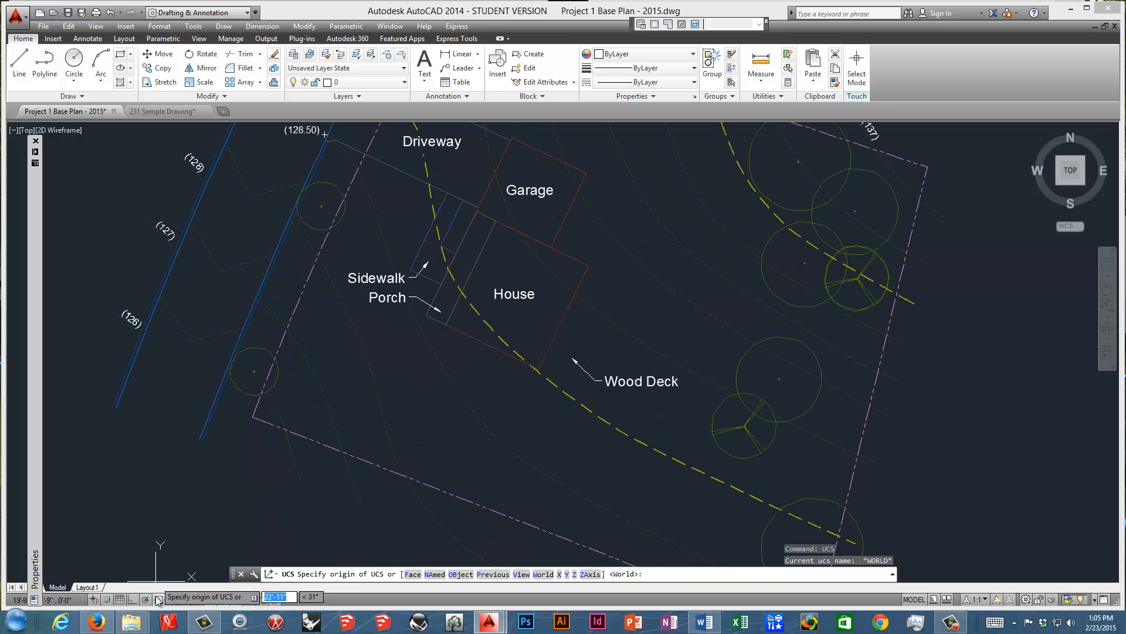
{"action": "left_click", "coordinate": [157, 599]}
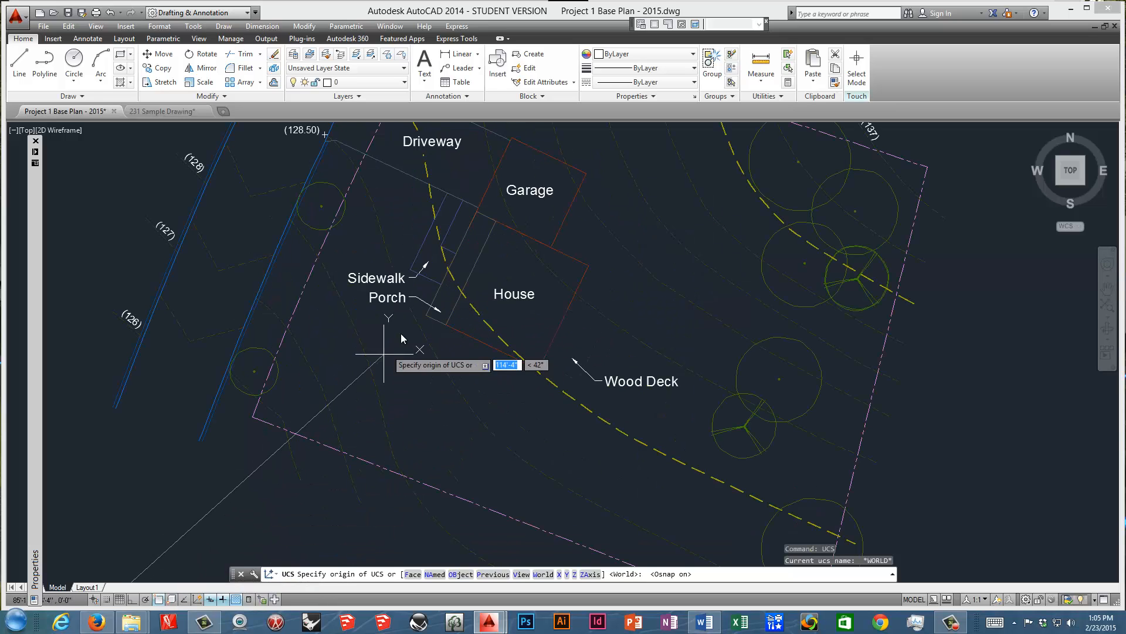
{"action": "left_click", "coordinate": [447, 325]}
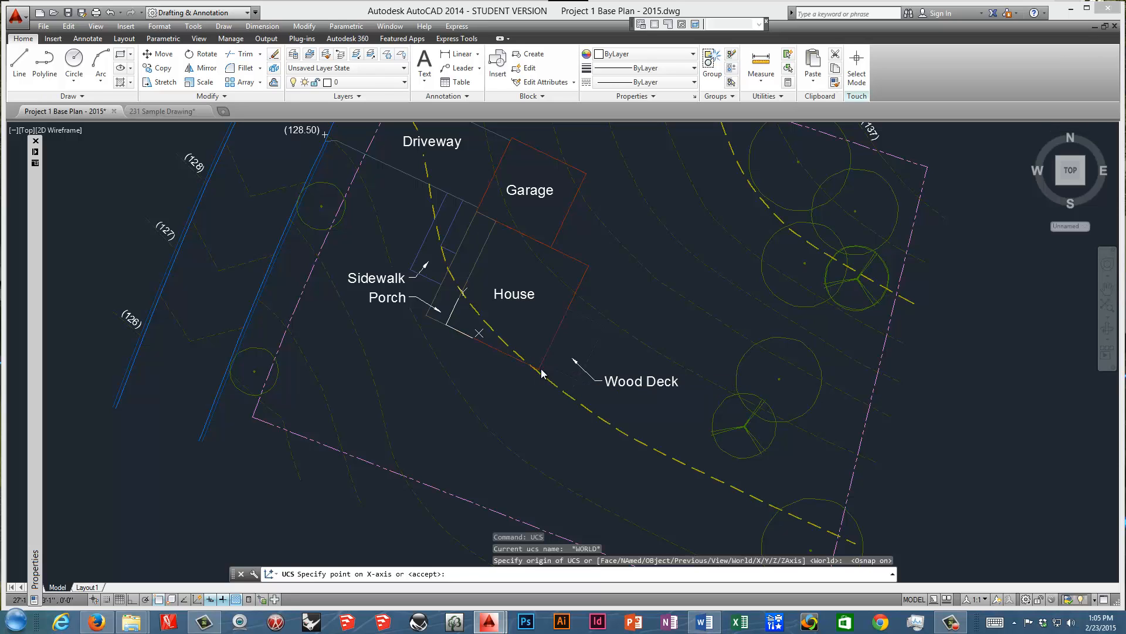
{"action": "left_click", "coordinate": [496, 223]}
{"action": "key", "text": "Return"}
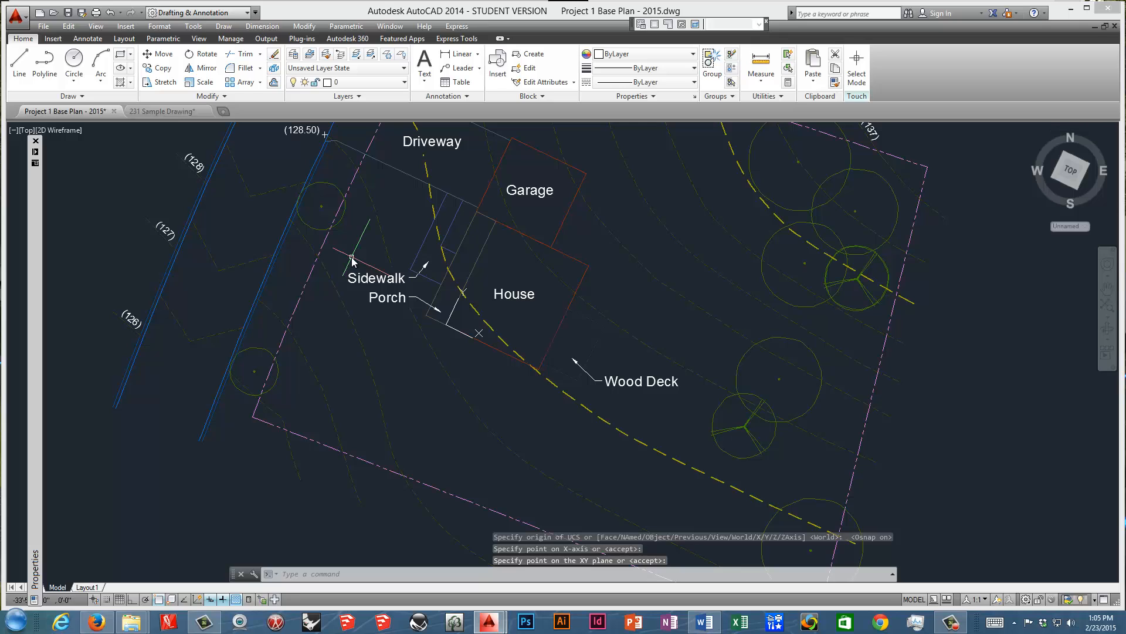
Try the plan view for the current UCS and undo the view change.
{"action": "type", "text": "plan"}
{"action": "key", "text": "Return"}
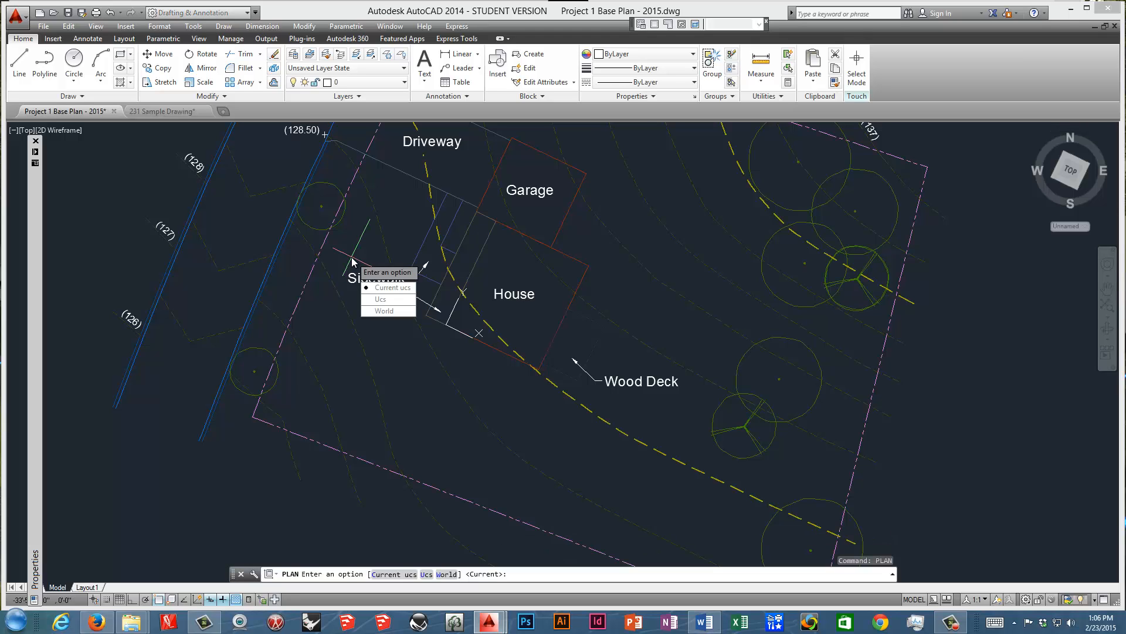
{"action": "key", "text": "Return"}
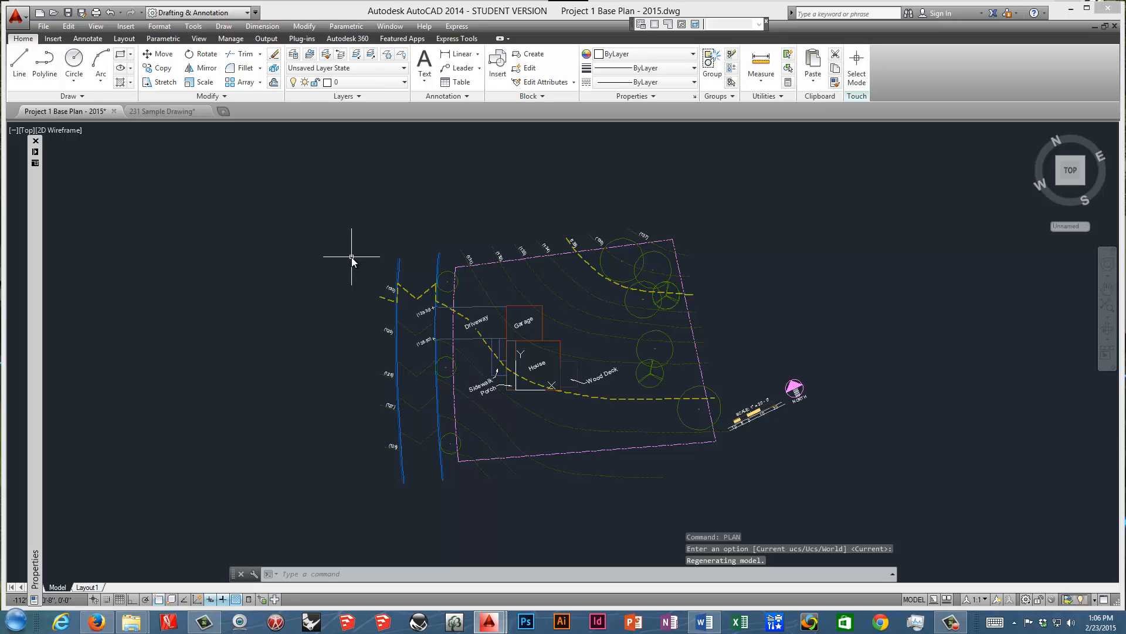
{"action": "key", "text": "ctrl+z"}
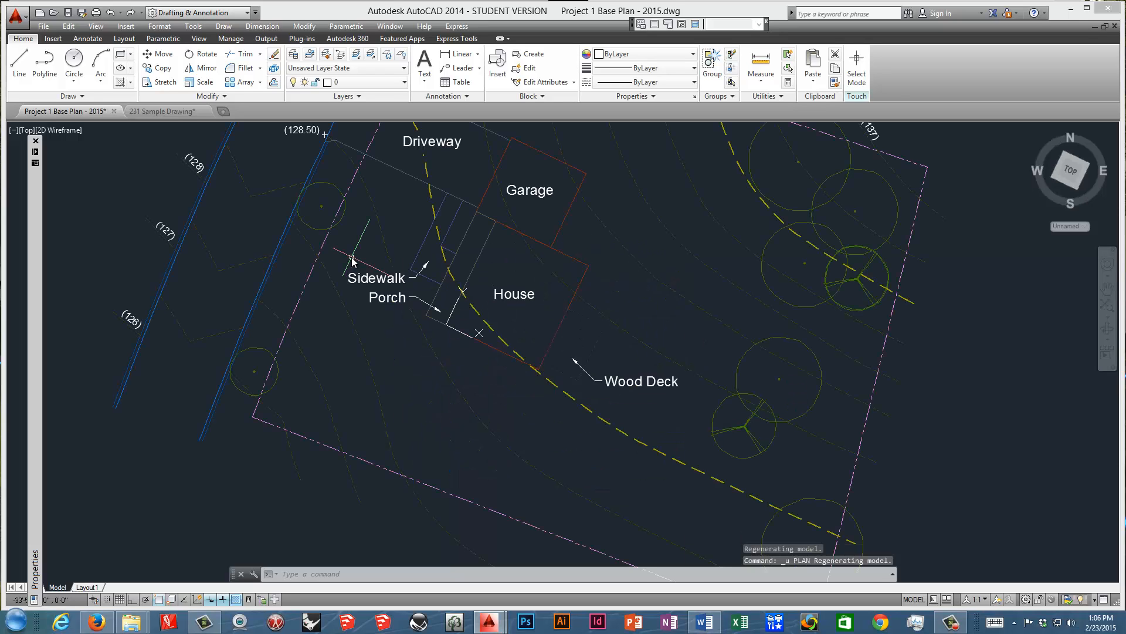
Turn on Update view to Plan when UCS is changed in the UCSMAN settings.
{"action": "type", "text": "ucs"}
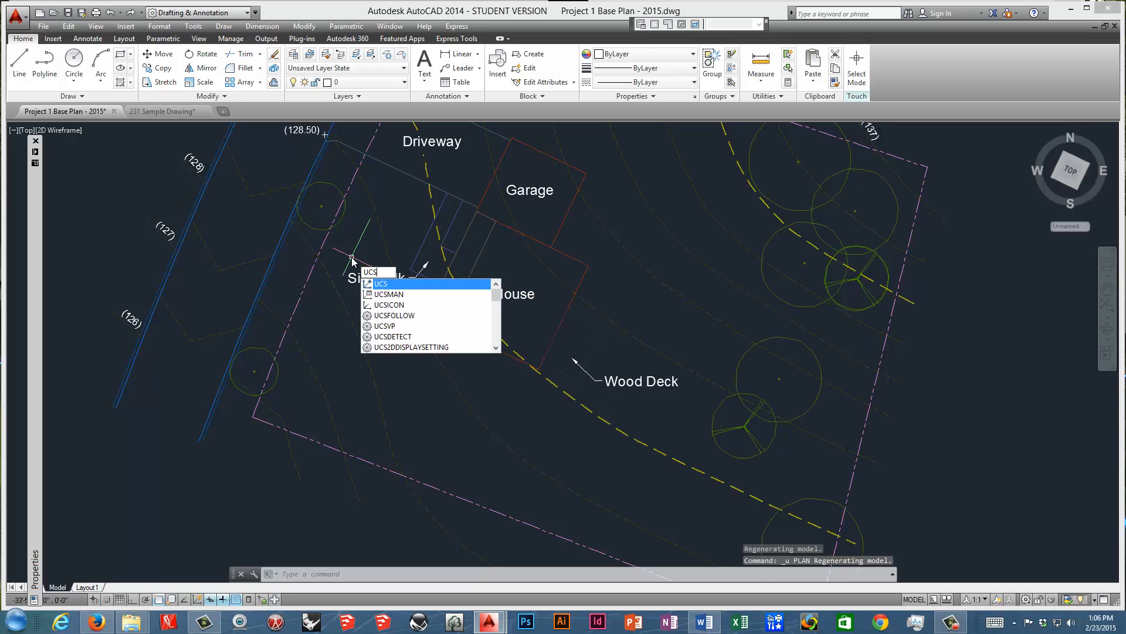
{"action": "key", "text": "Return"}
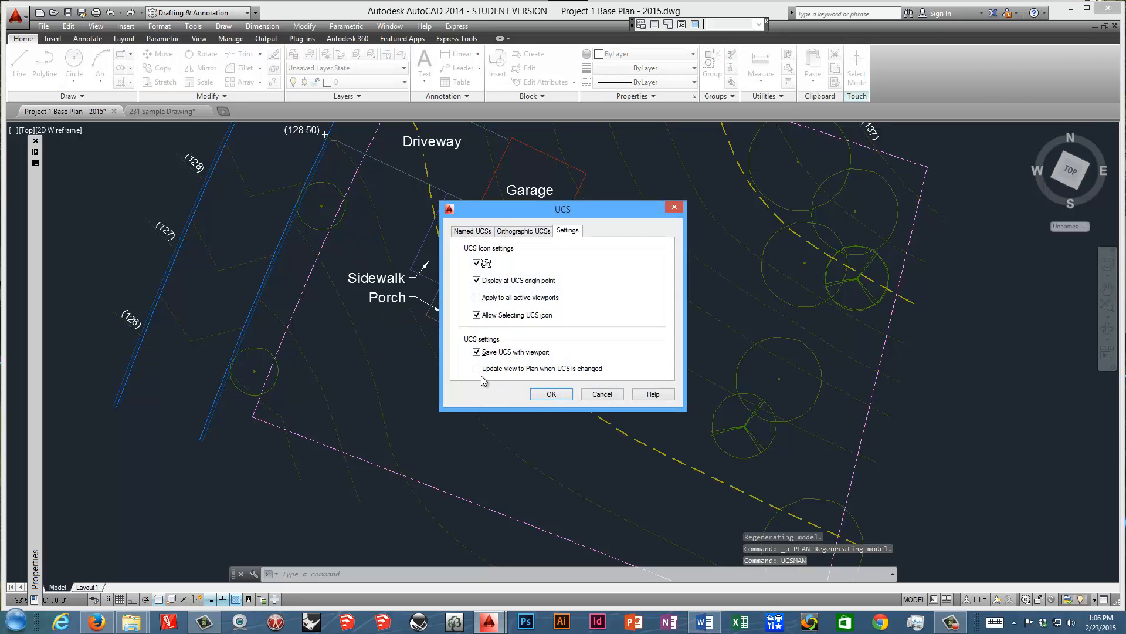
{"action": "left_click", "coordinate": [477, 368]}
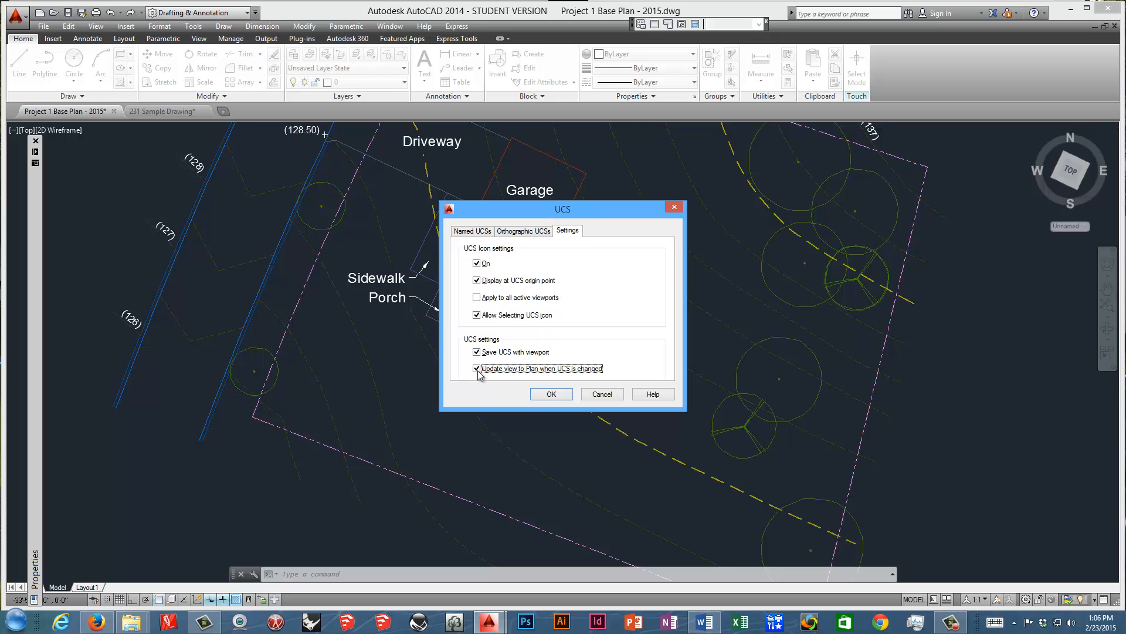
{"action": "left_click", "coordinate": [555, 395]}
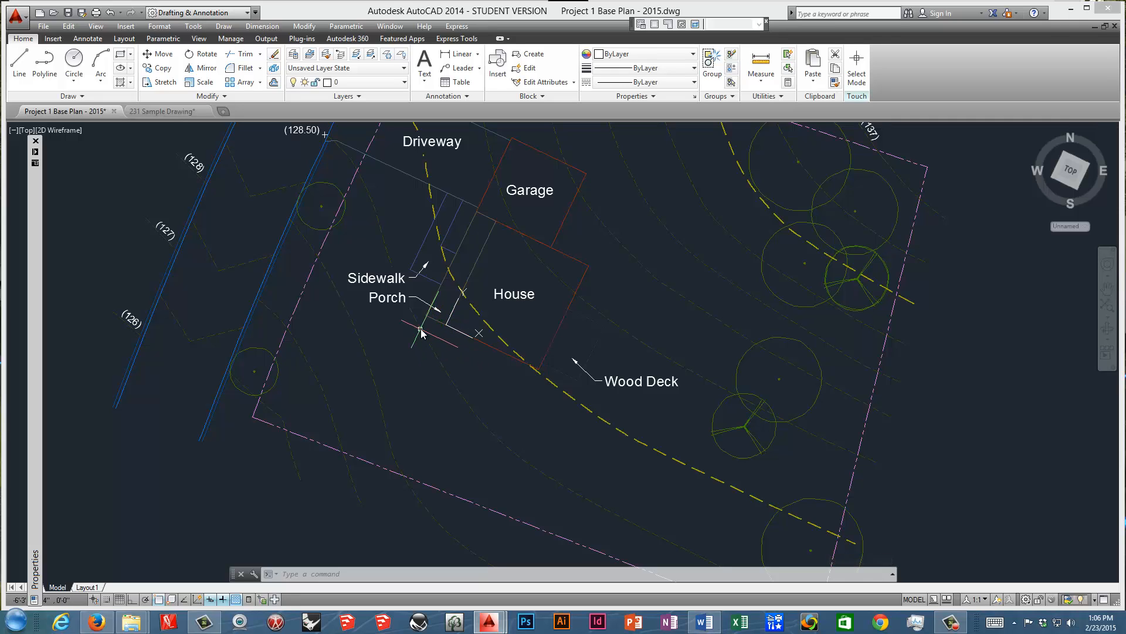
Try redefining the UCS from the house's southwest corner along the south and porch-side walls, and undo it.
{"action": "type", "text": "s"}
{"action": "key", "text": "Return"}
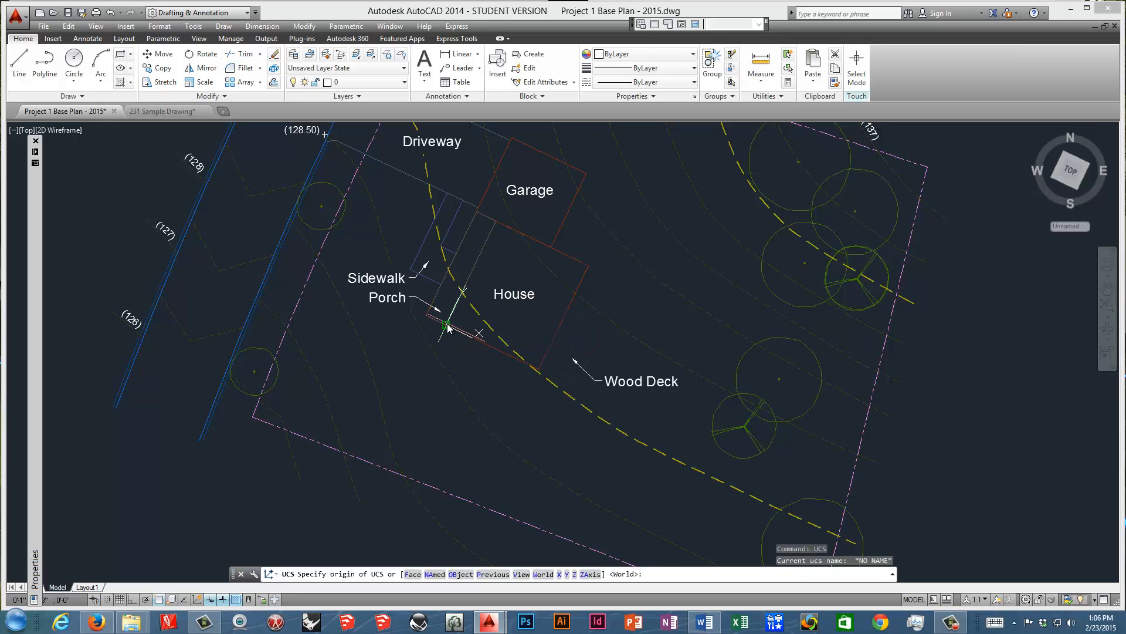
{"action": "left_click", "coordinate": [536, 373]}
{"action": "key", "text": "Return"}
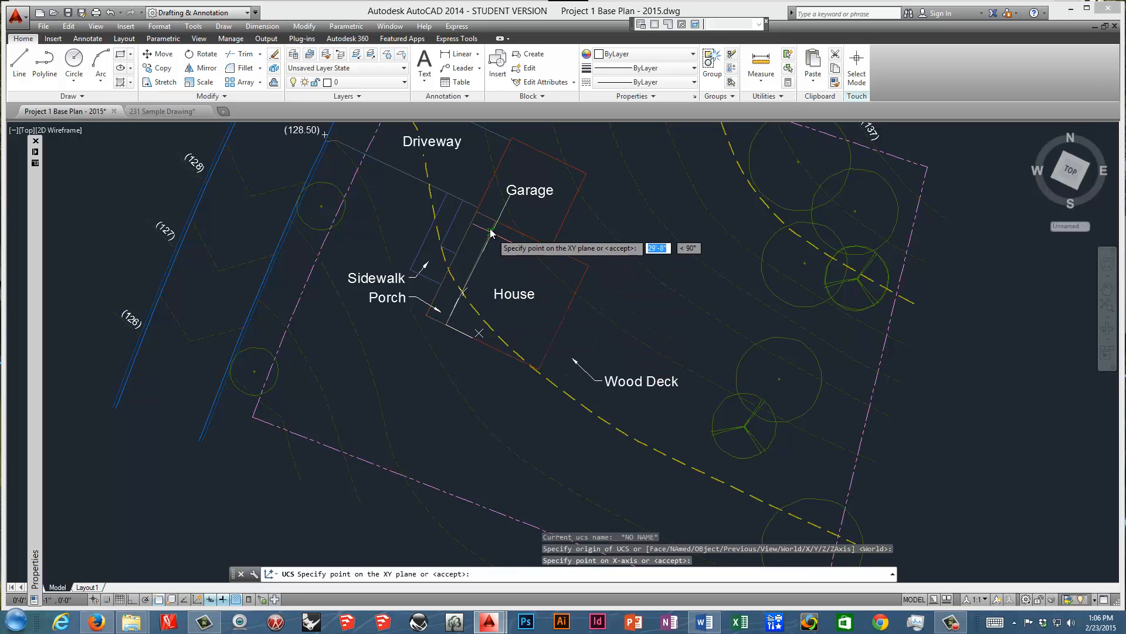
{"action": "key", "text": "Return"}
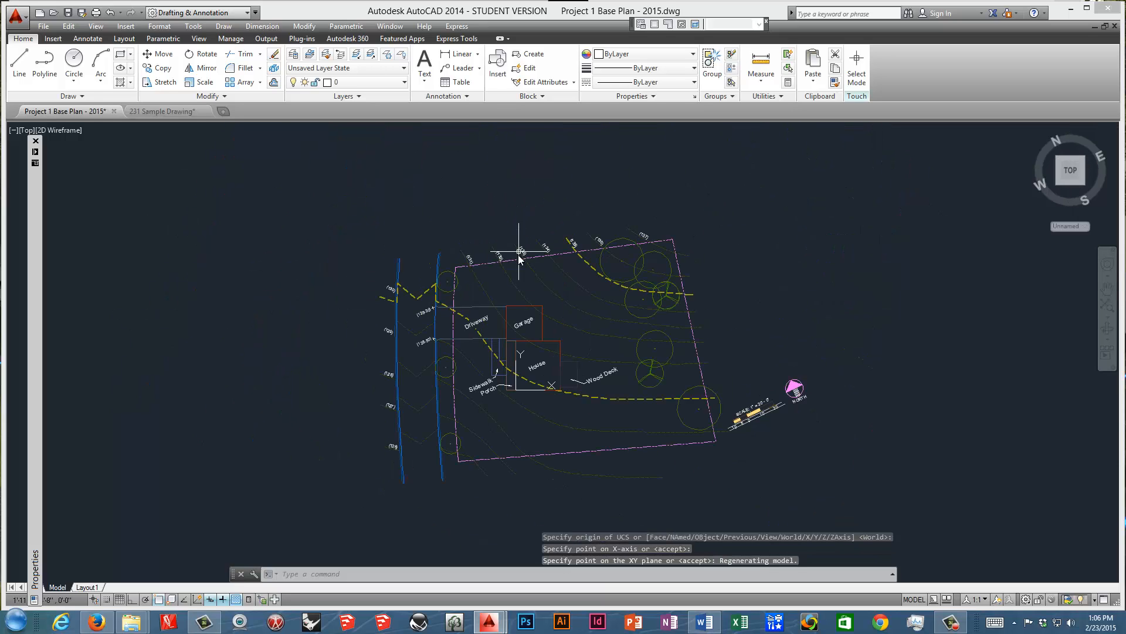
{"action": "key", "text": "ctrl+z"}
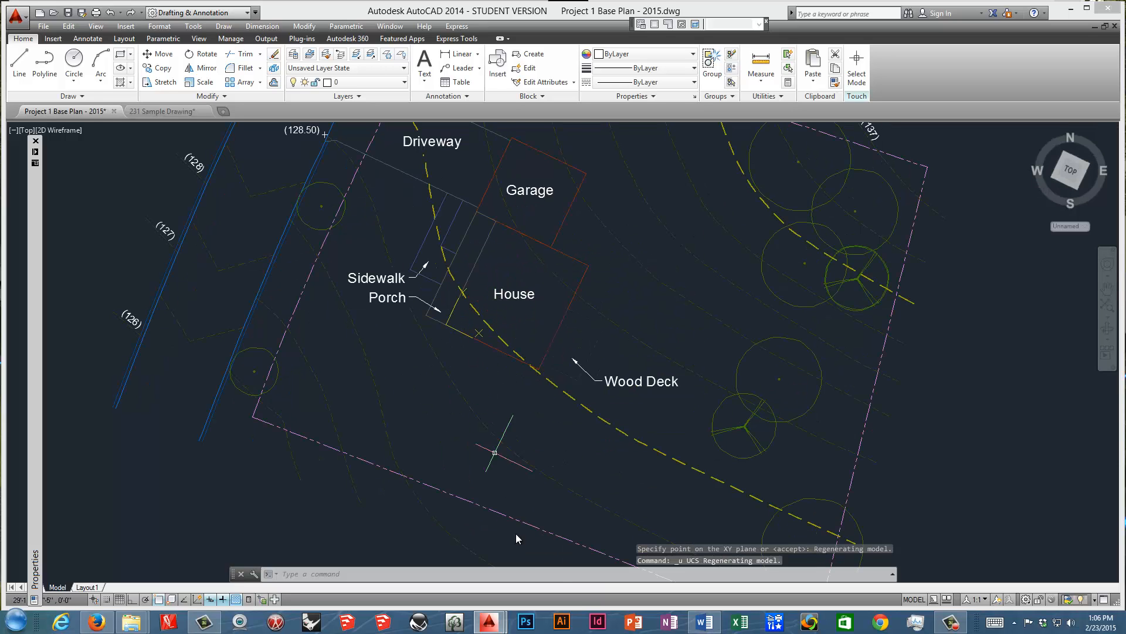
Check the AutoCAD Review for 231 notes in Word, return to AutoCAD and show the model space of 231 Sample Drawing.
{"action": "left_click", "coordinate": [705, 623]}
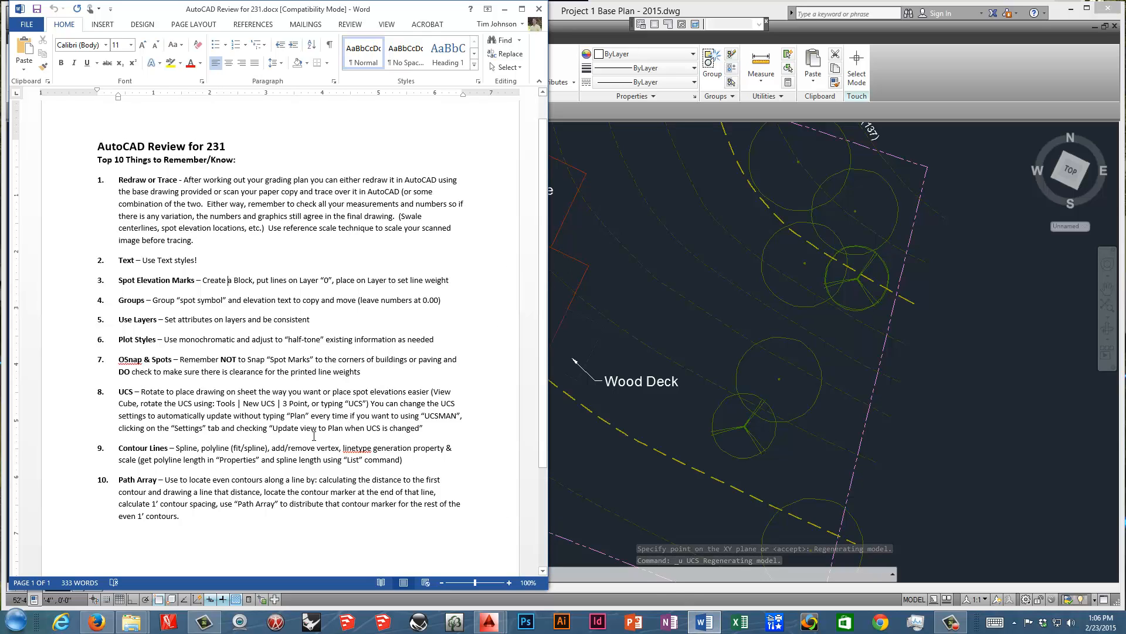
{"action": "left_click", "coordinate": [607, 291]}
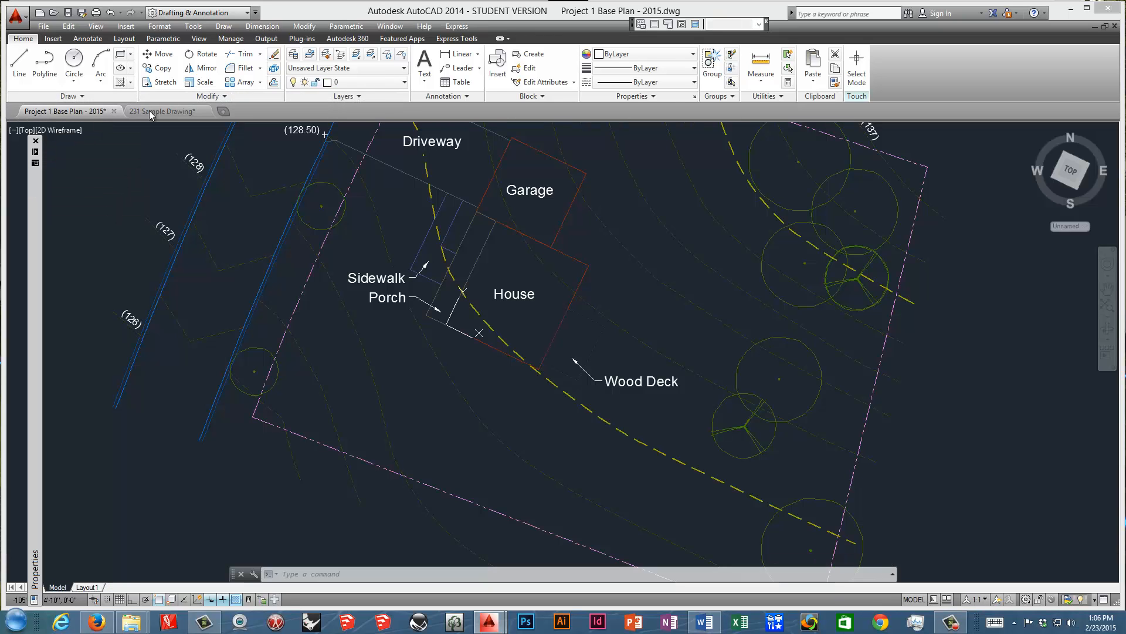
{"action": "left_click", "coordinate": [159, 111]}
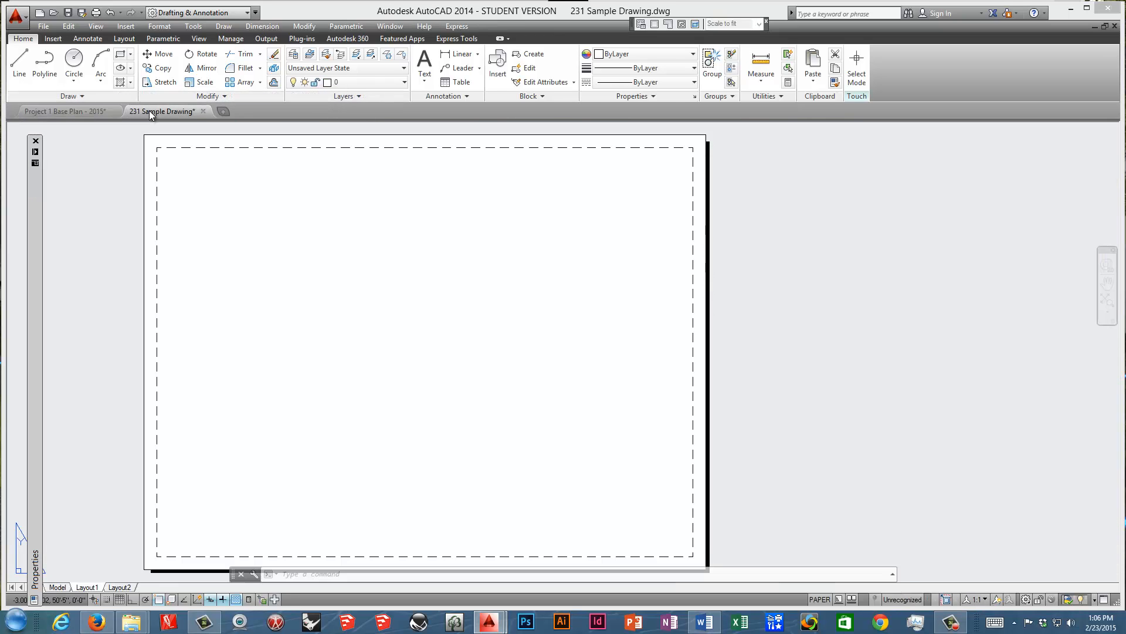
{"action": "left_click", "coordinate": [63, 588]}
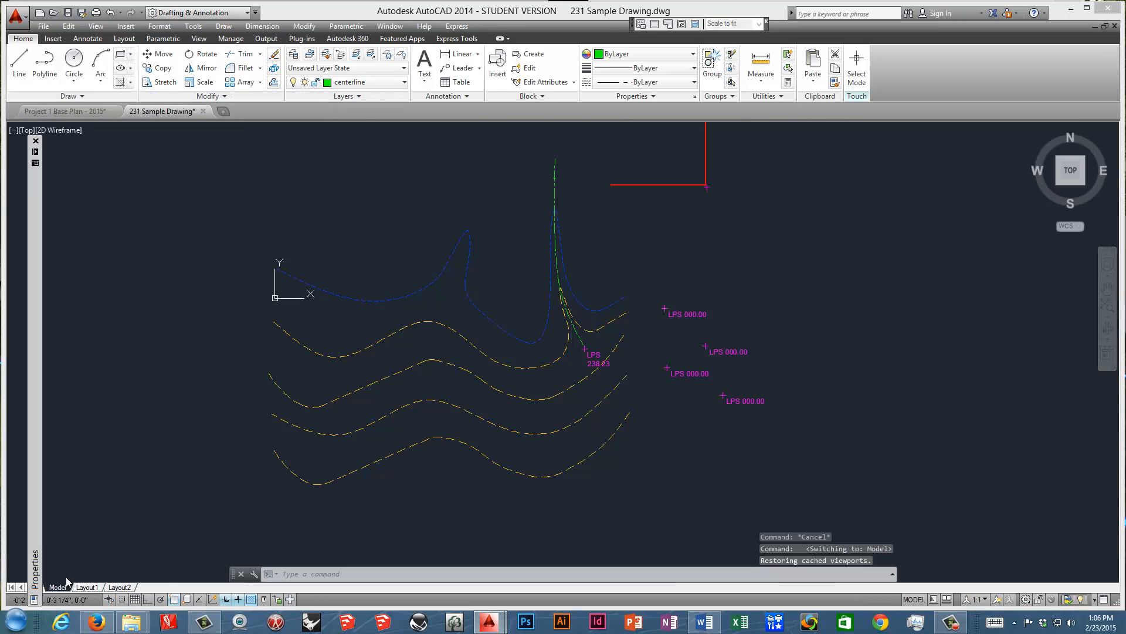
Examine the green swale centerline and the contour marker near its upper end.
{"action": "scroll", "coordinate": [504, 346], "scroll_direction": "up", "scroll_amount": 2}
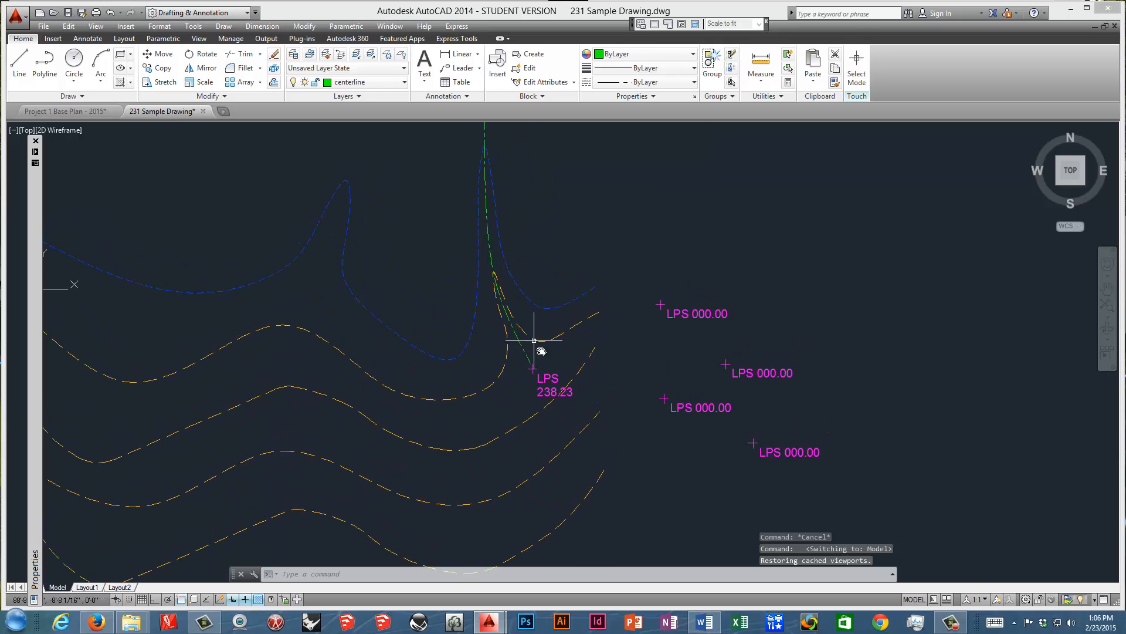
{"action": "middle_click_drag", "start_coordinate": [503, 304], "coordinate": [501, 377]}
{"action": "mouse_move", "coordinate": [499, 190]}
{"action": "middle_mouse_down"}
{"action": "mouse_move", "coordinate": [478, 231]}
{"action": "mouse_move", "coordinate": [472, 296]}
{"action": "middle_mouse_up"}
{"action": "scroll", "coordinate": [486, 201], "scroll_direction": "up", "scroll_amount": 3}
{"action": "scroll", "coordinate": [486, 201], "scroll_direction": "up", "scroll_amount": 2}
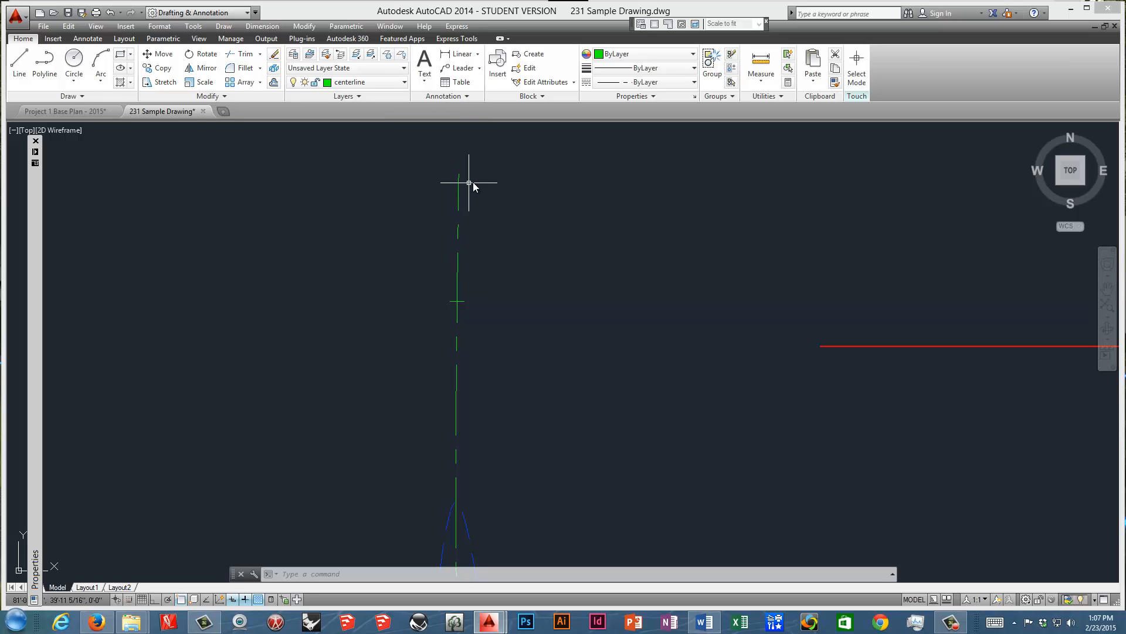
{"action": "scroll", "coordinate": [491, 264], "scroll_direction": "down", "scroll_amount": 2}
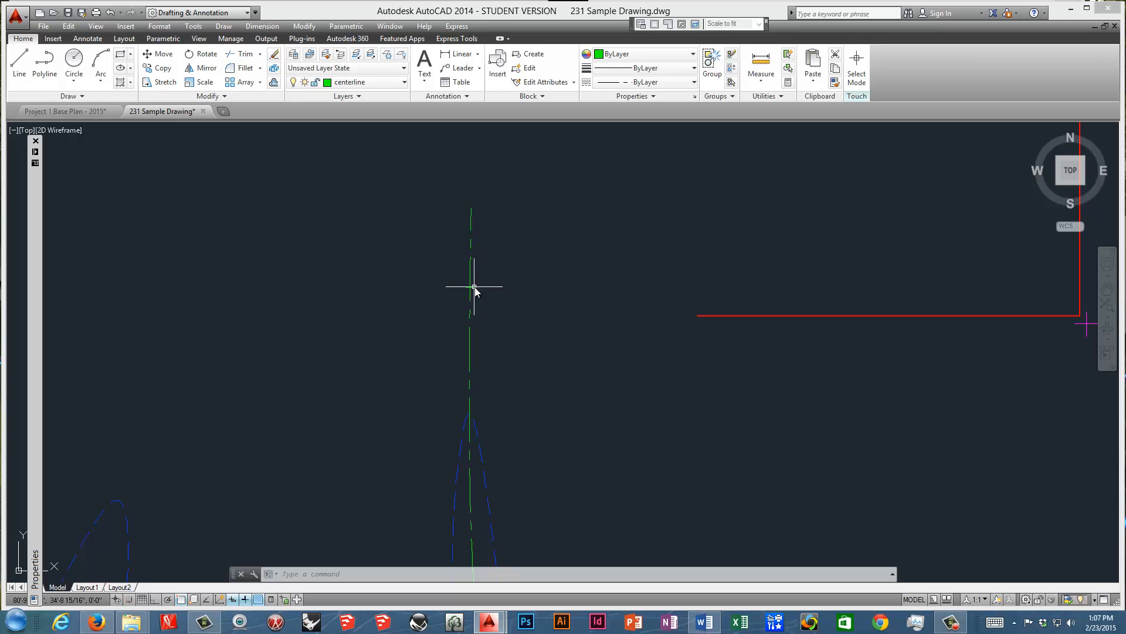
{"action": "scroll", "coordinate": [470, 292], "scroll_direction": "up", "scroll_amount": 2}
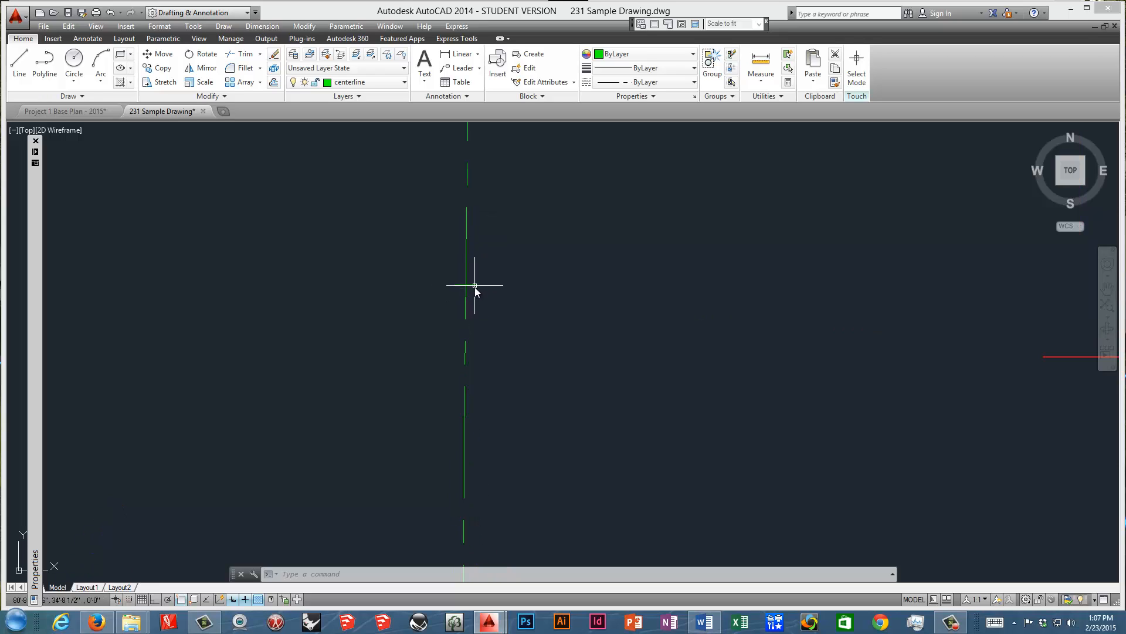
{"action": "scroll", "coordinate": [476, 292], "scroll_direction": "down", "scroll_amount": 1}
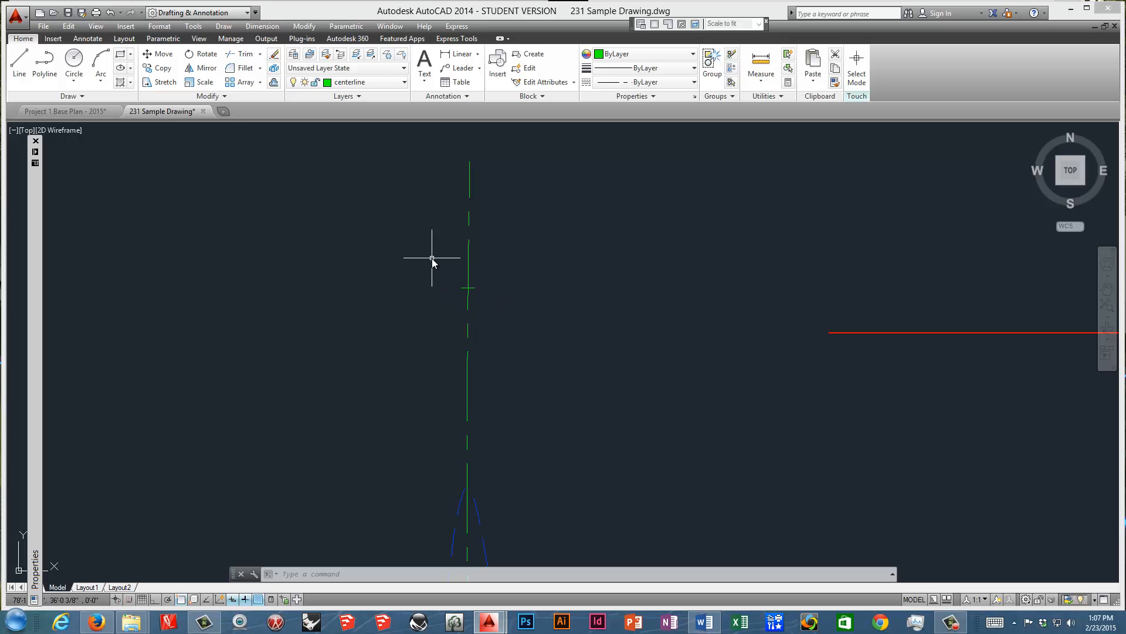
{"action": "scroll", "coordinate": [452, 231], "scroll_direction": "down", "scroll_amount": 4}
{"action": "scroll", "coordinate": [461, 241], "scroll_direction": "down", "scroll_amount": 2}
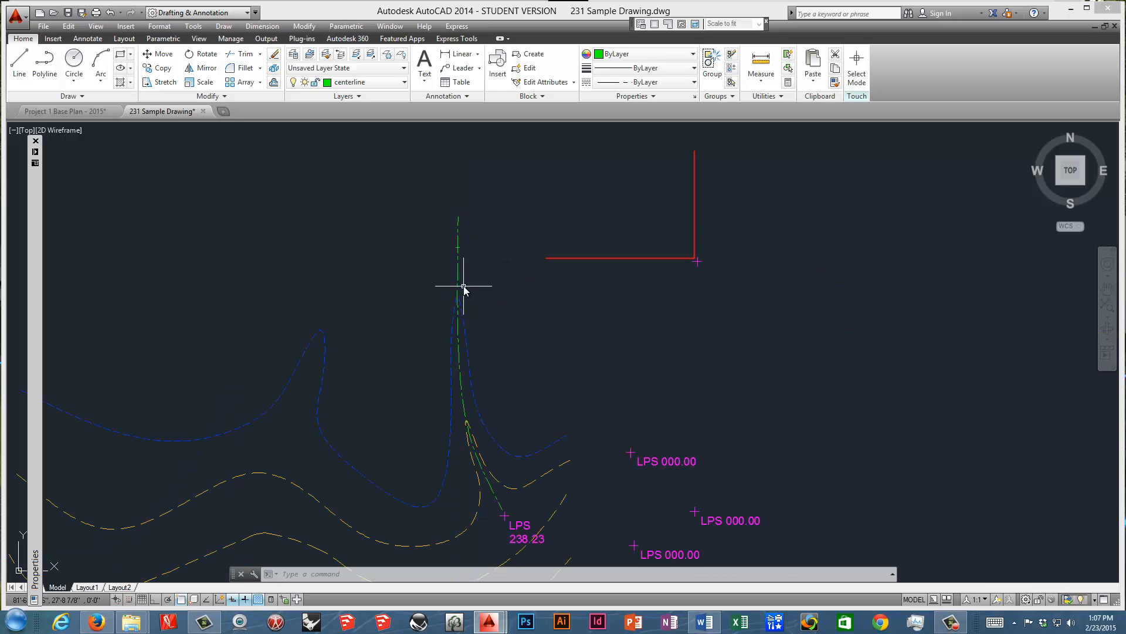
{"action": "middle_click_drag", "start_coordinate": [458, 286], "coordinate": [466, 256]}
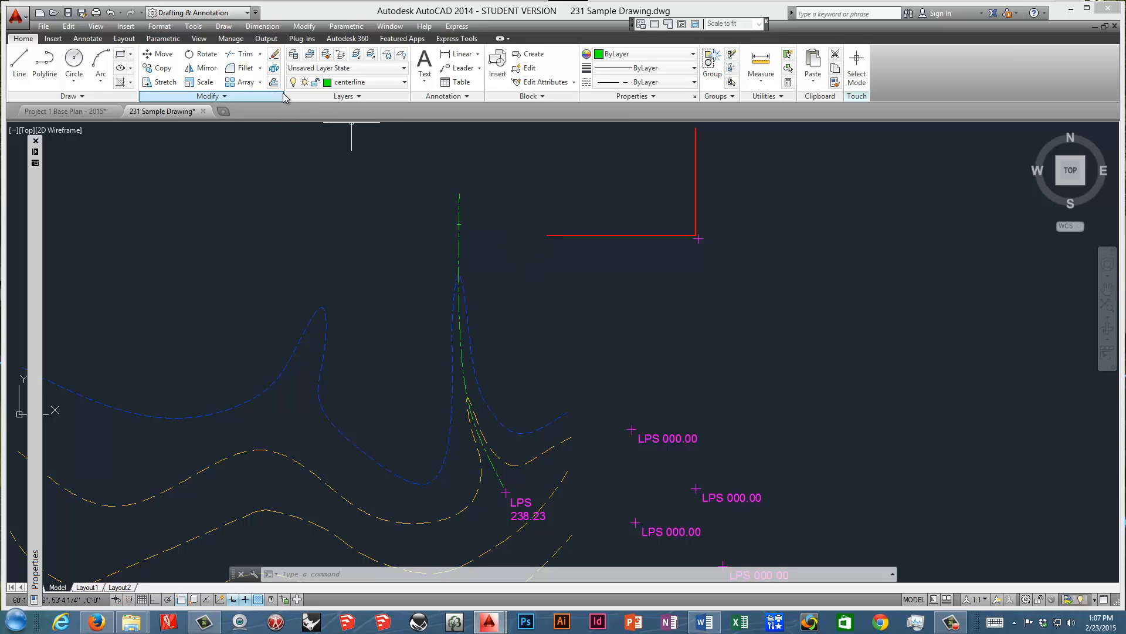
Create a path array of the contour marker along the green swale centerline.
{"action": "left_click", "coordinate": [260, 82]}
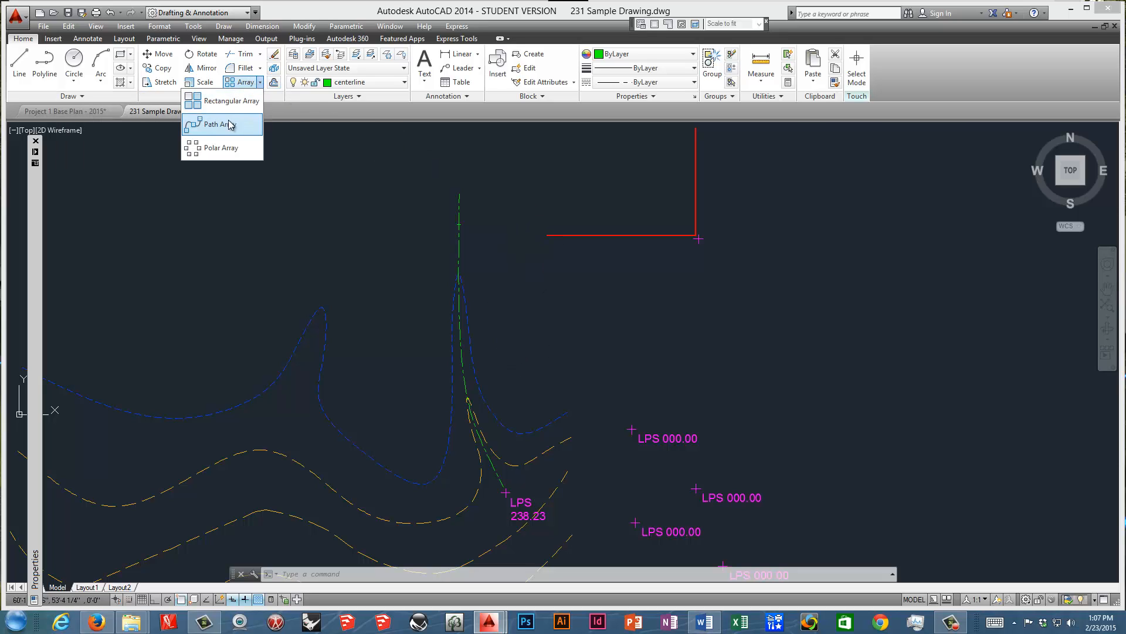
{"action": "left_click", "coordinate": [221, 125]}
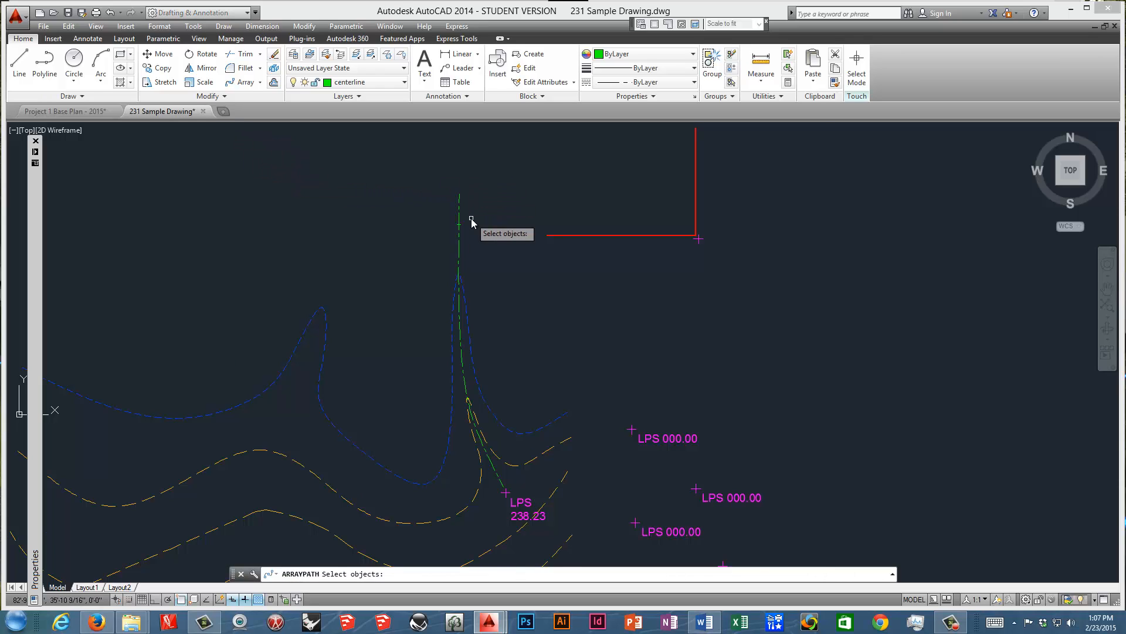
{"action": "scroll", "coordinate": [462, 225], "scroll_direction": "up", "scroll_amount": 4}
{"action": "left_click", "coordinate": [440, 235]}
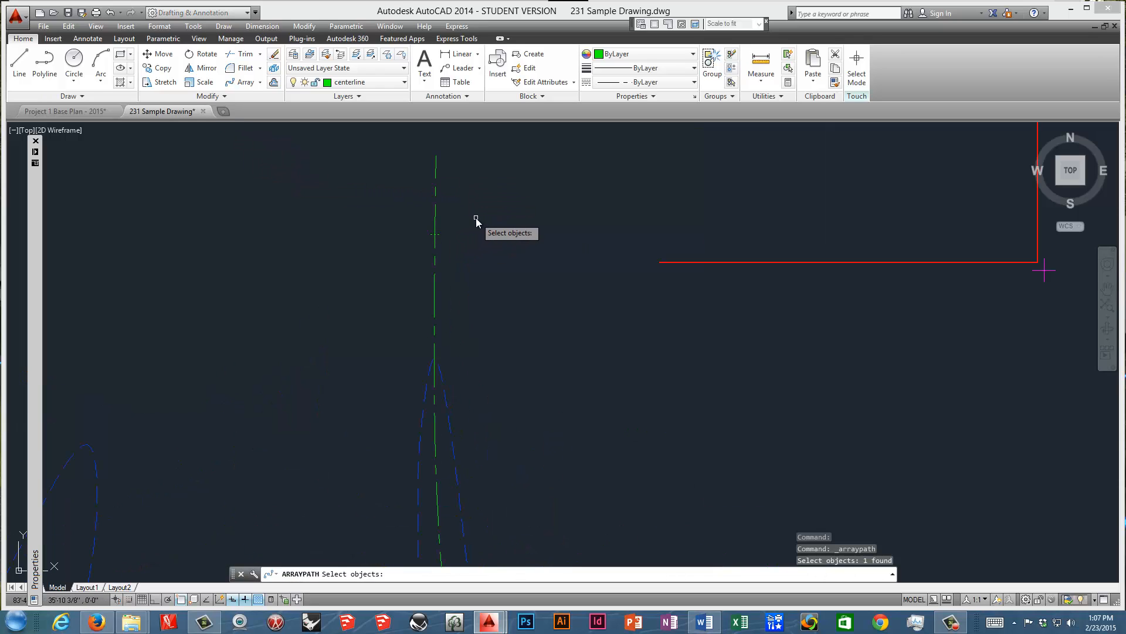
{"action": "key", "text": "Return"}
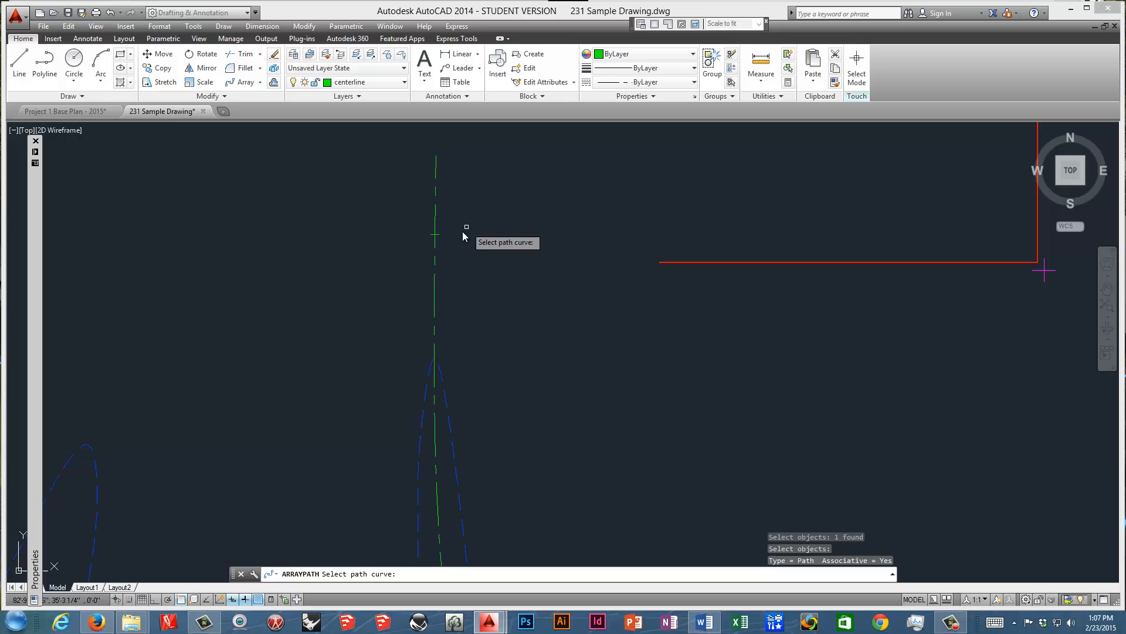
{"action": "left_click", "coordinate": [436, 269]}
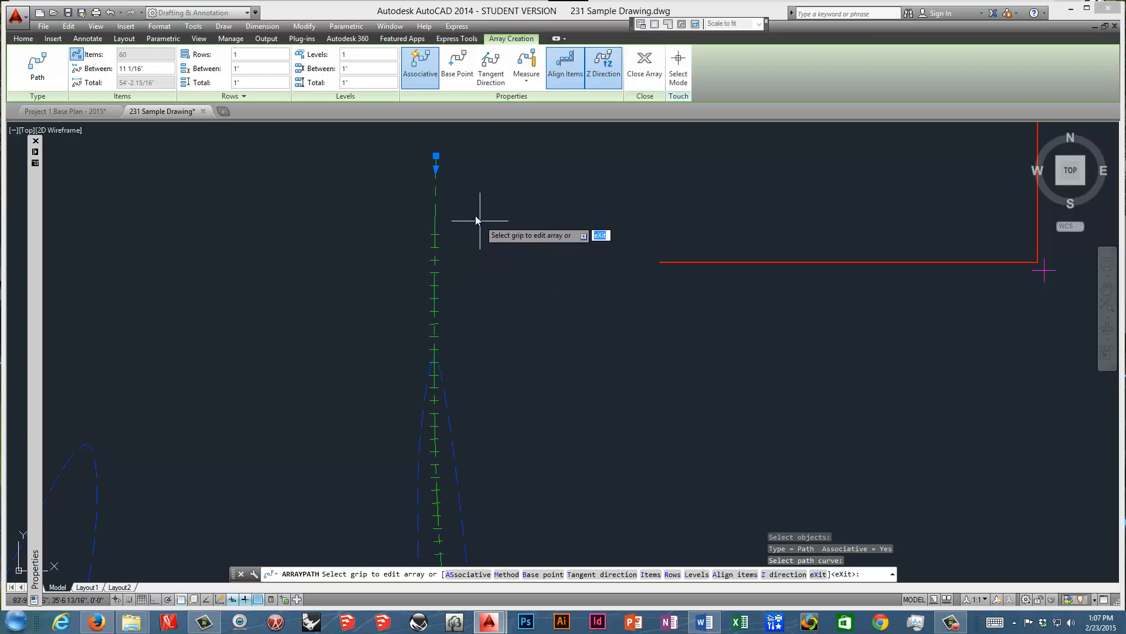
Set the distance between the arrayed contour markers to 15'.
{"action": "scroll", "coordinate": [477, 223], "scroll_direction": "down", "scroll_amount": 3}
{"action": "scroll", "coordinate": [460, 279], "scroll_direction": "up", "scroll_amount": 3}
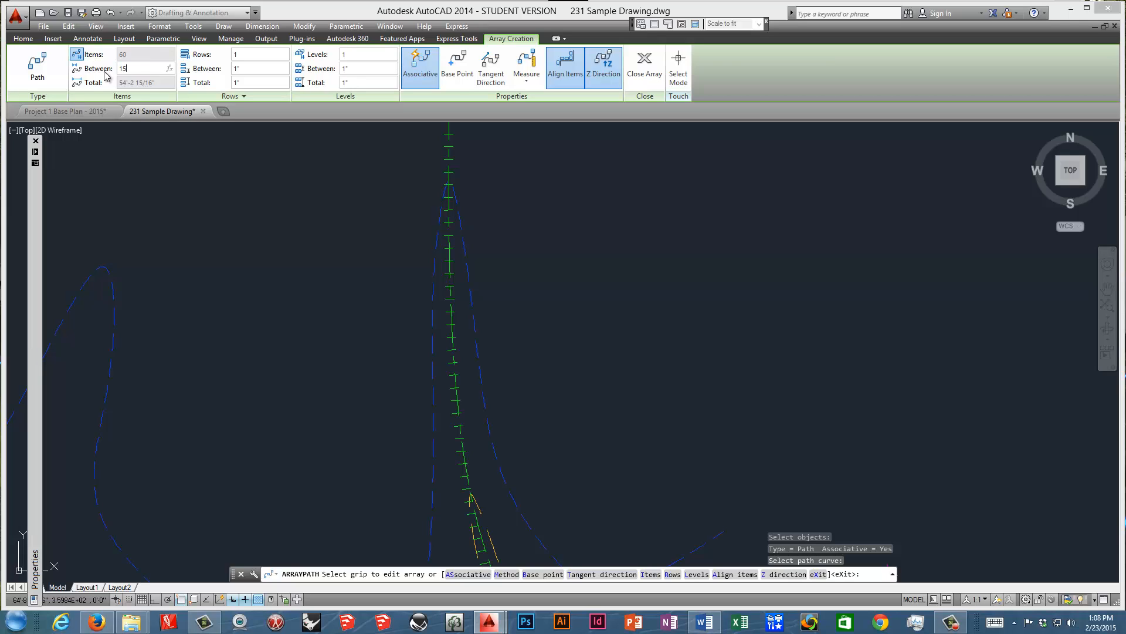
{"action": "key", "text": "Return"}
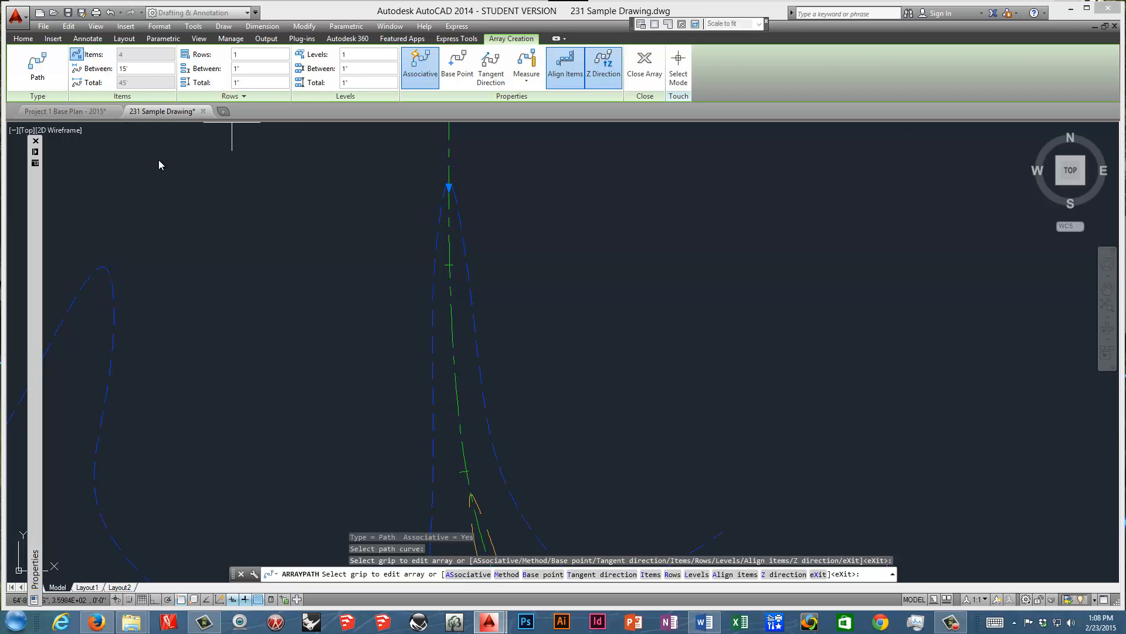
Look over the marker array along the centerline and switch to Word to read the Path Array note.
{"action": "scroll", "coordinate": [352, 258], "scroll_direction": "down", "scroll_amount": 4}
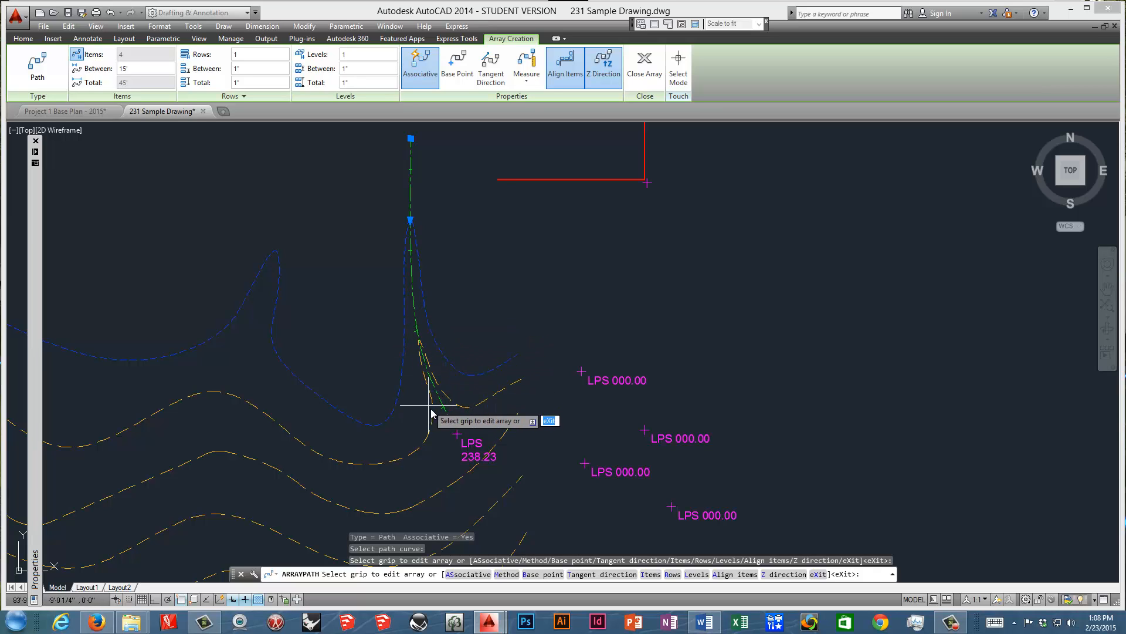
{"action": "left_click", "coordinate": [29, 39]}
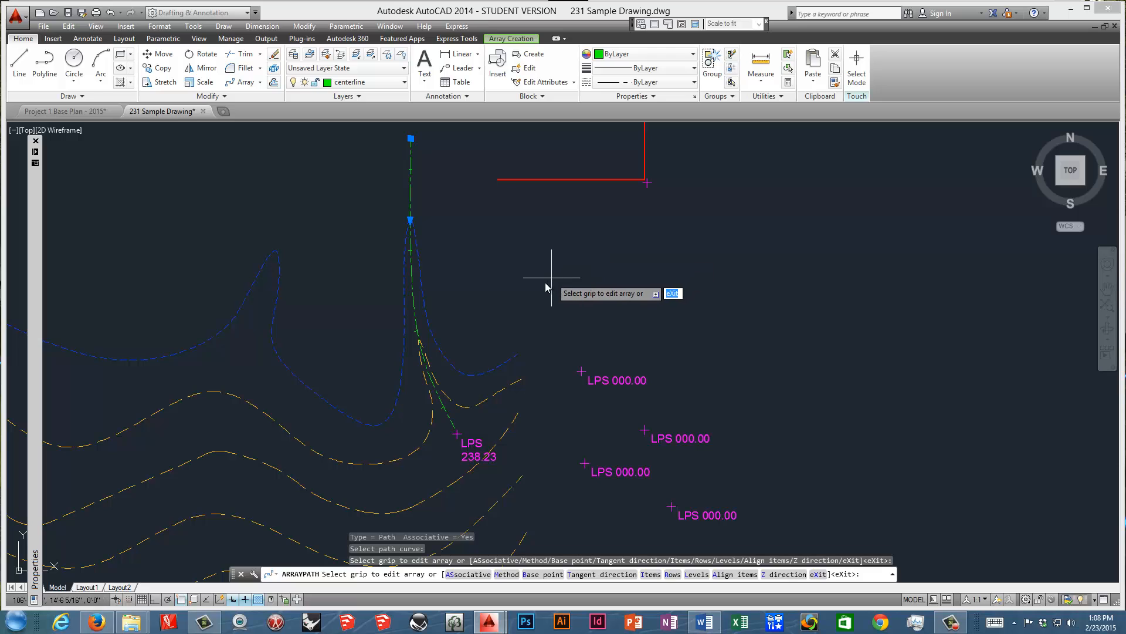
{"action": "scroll", "coordinate": [453, 322], "scroll_direction": "down", "scroll_amount": 5}
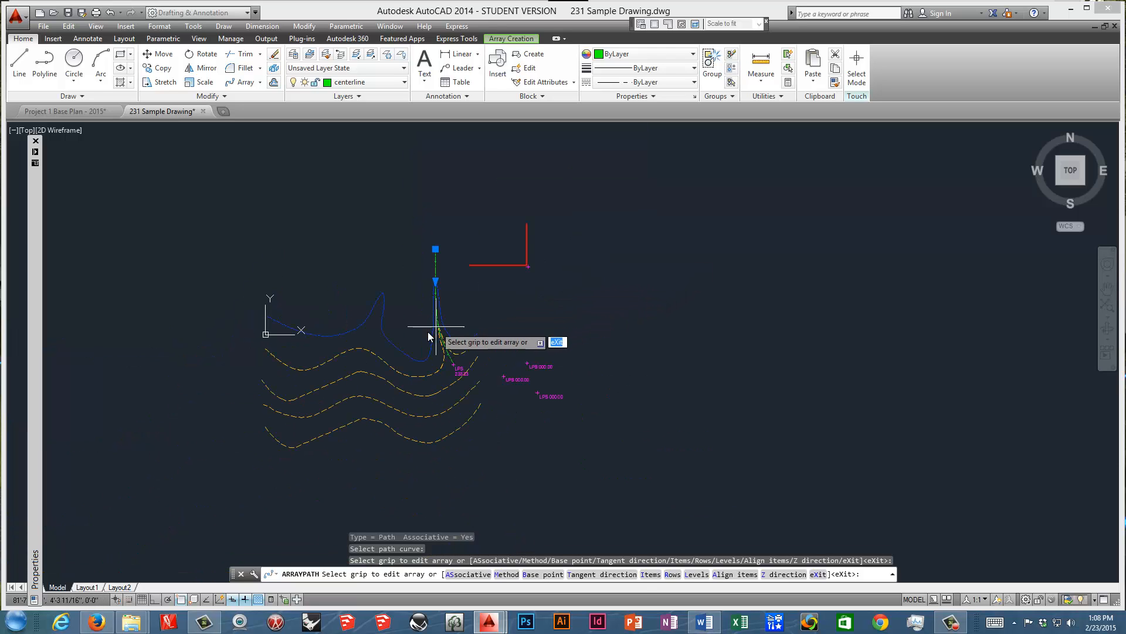
{"action": "left_click", "coordinate": [704, 622]}
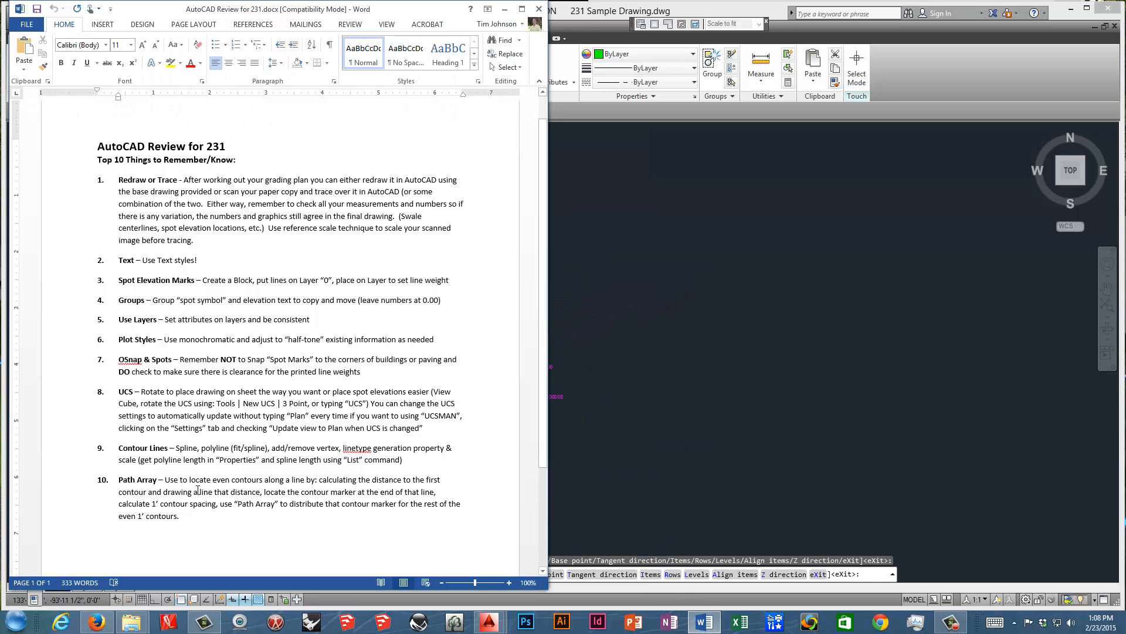